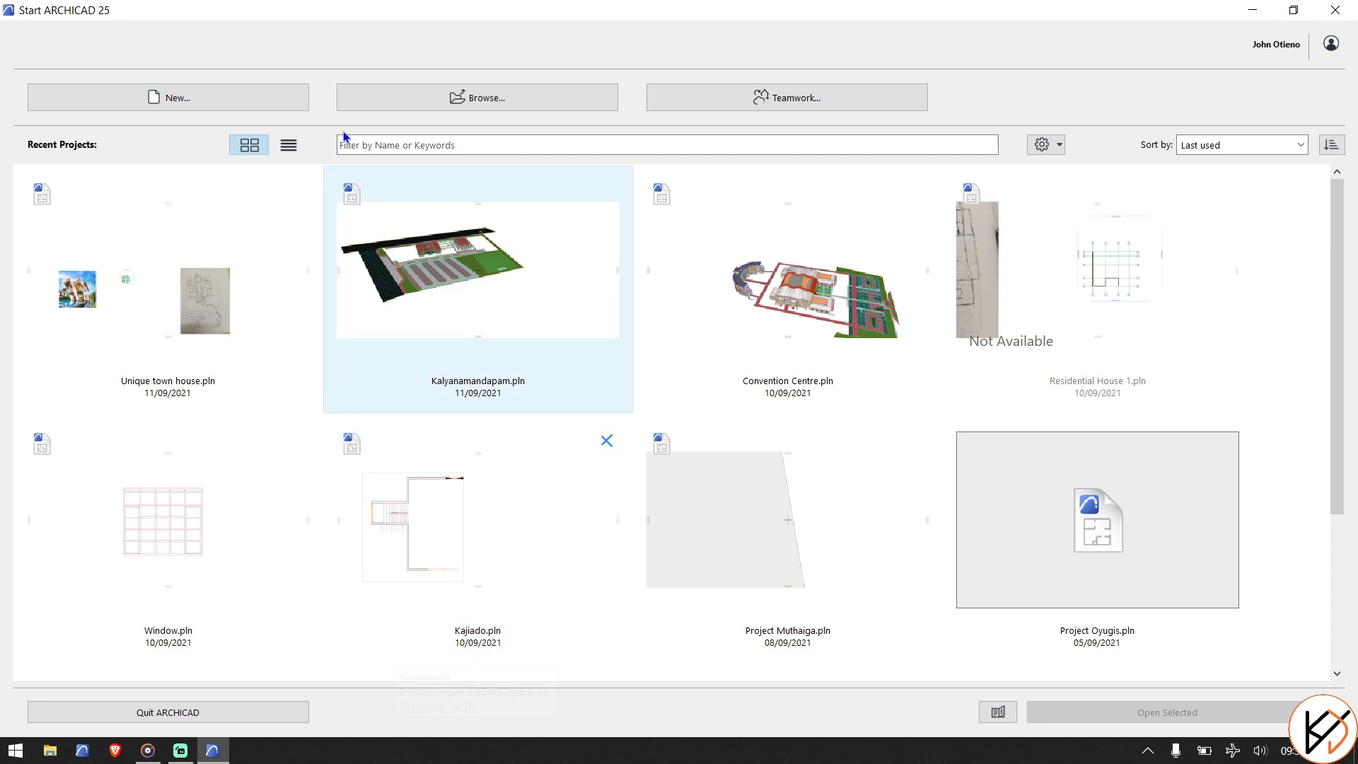
Create a new project from the ARCHICAD 25 Template with the Architectural Profile 25 work environment.
left_click(232, 100)
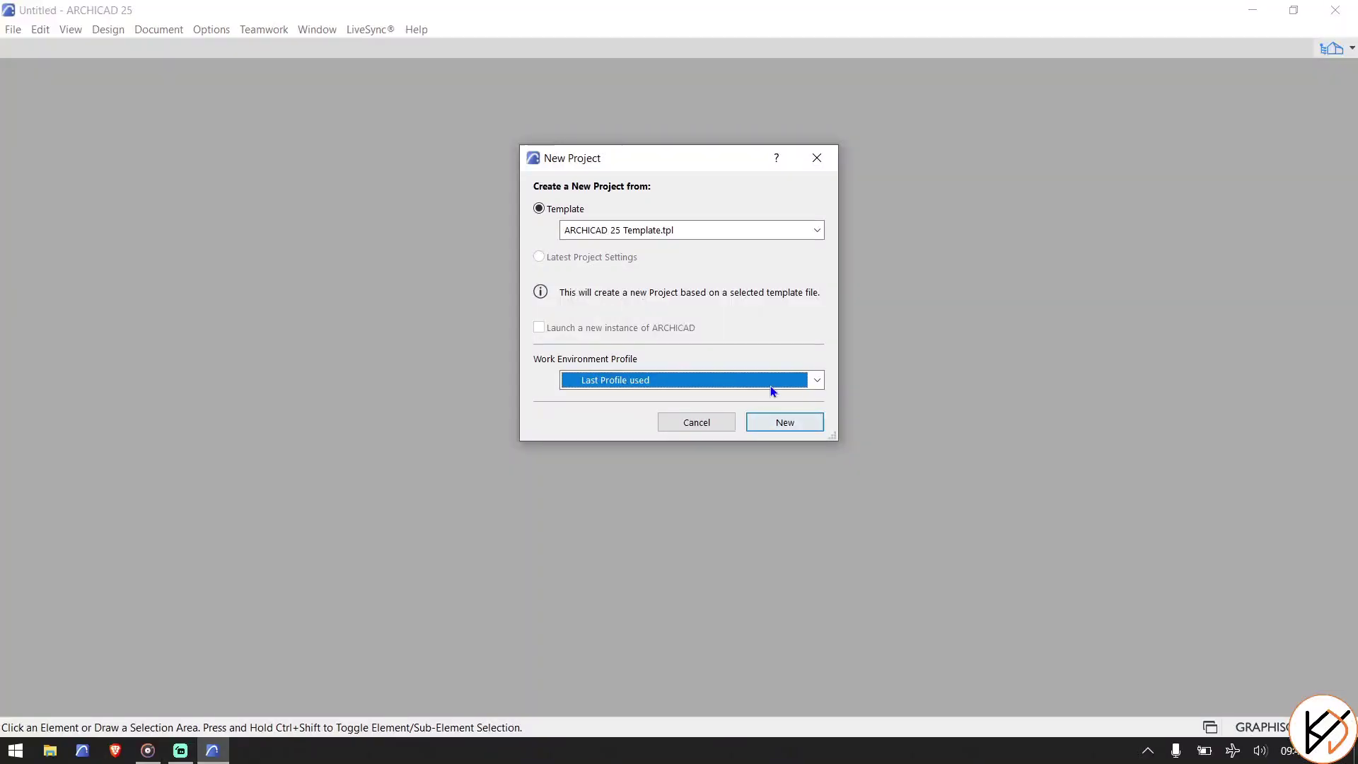
left_click(773, 384)
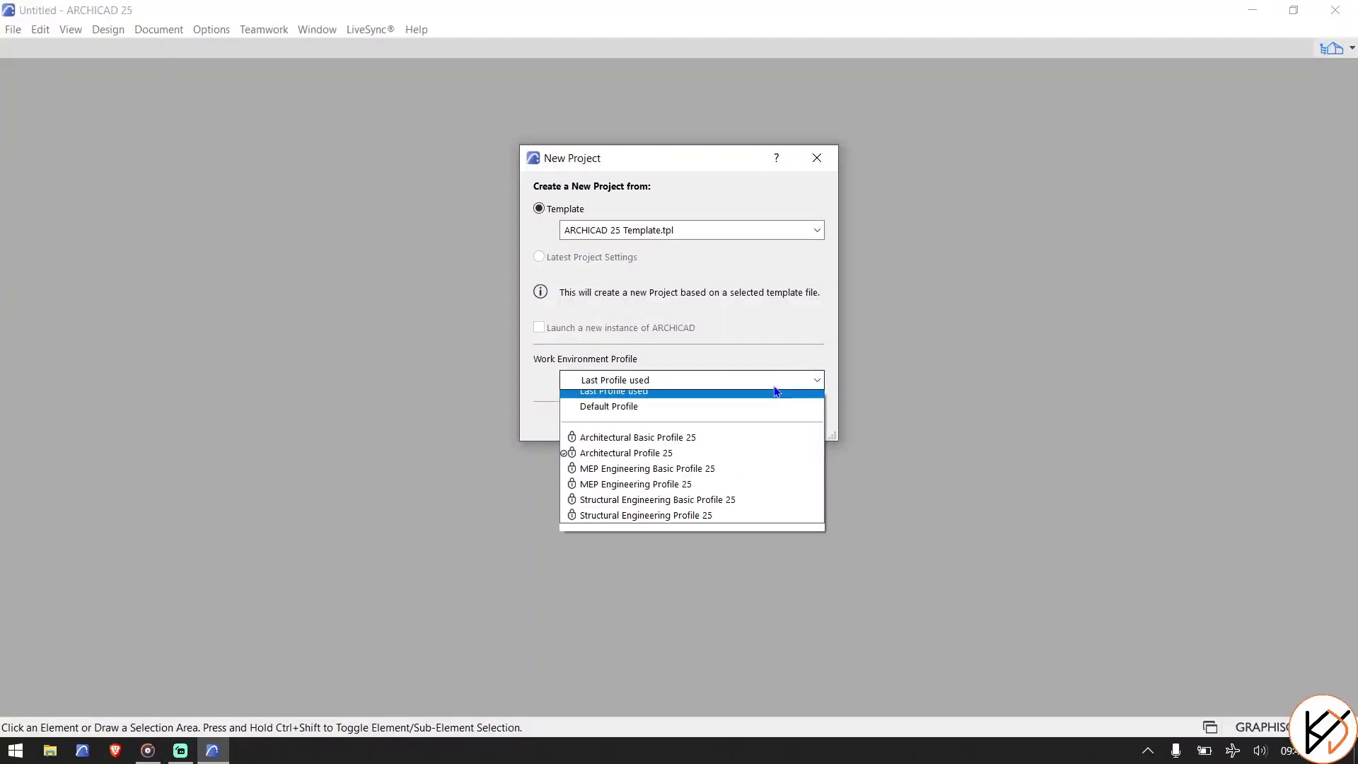
left_click(750, 456)
left_click(759, 424)
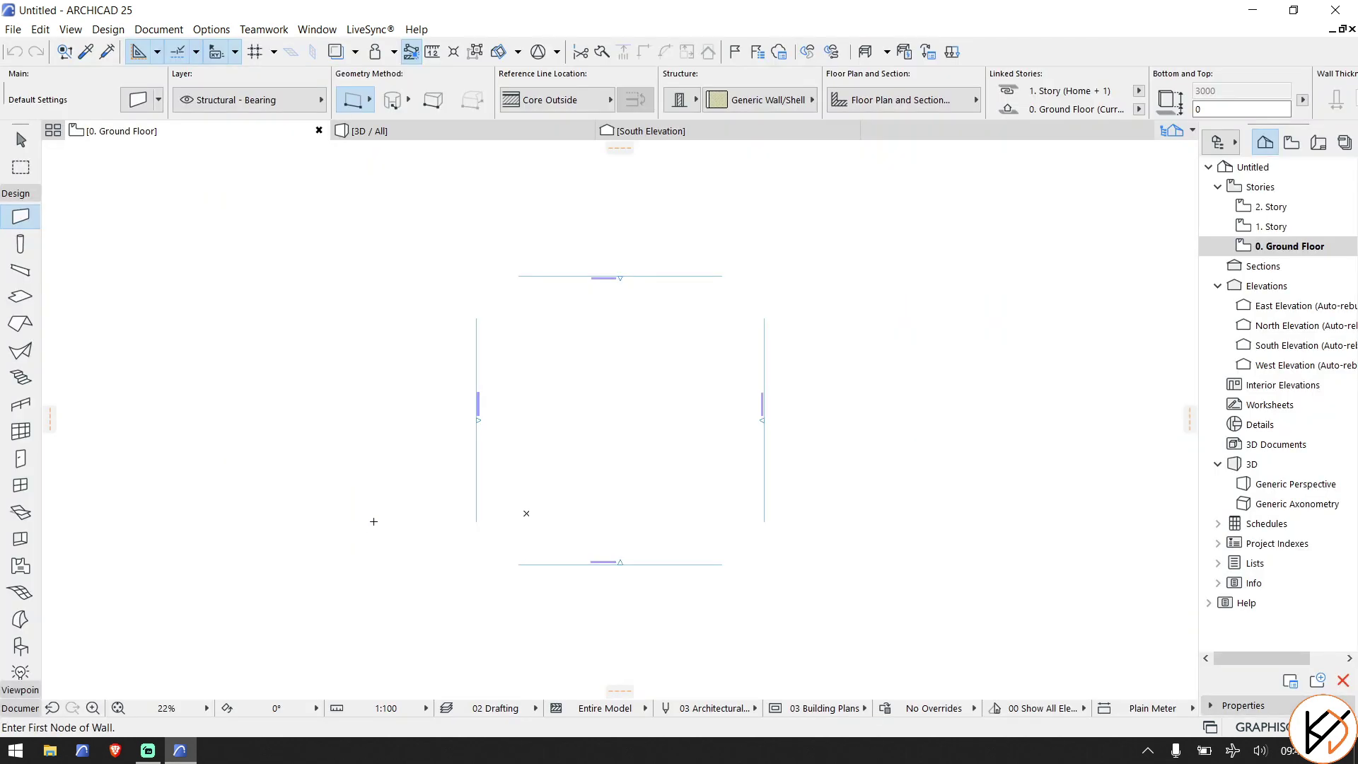
Save the project as House 2 in the residential house 2 folder.
left_click(13, 29)
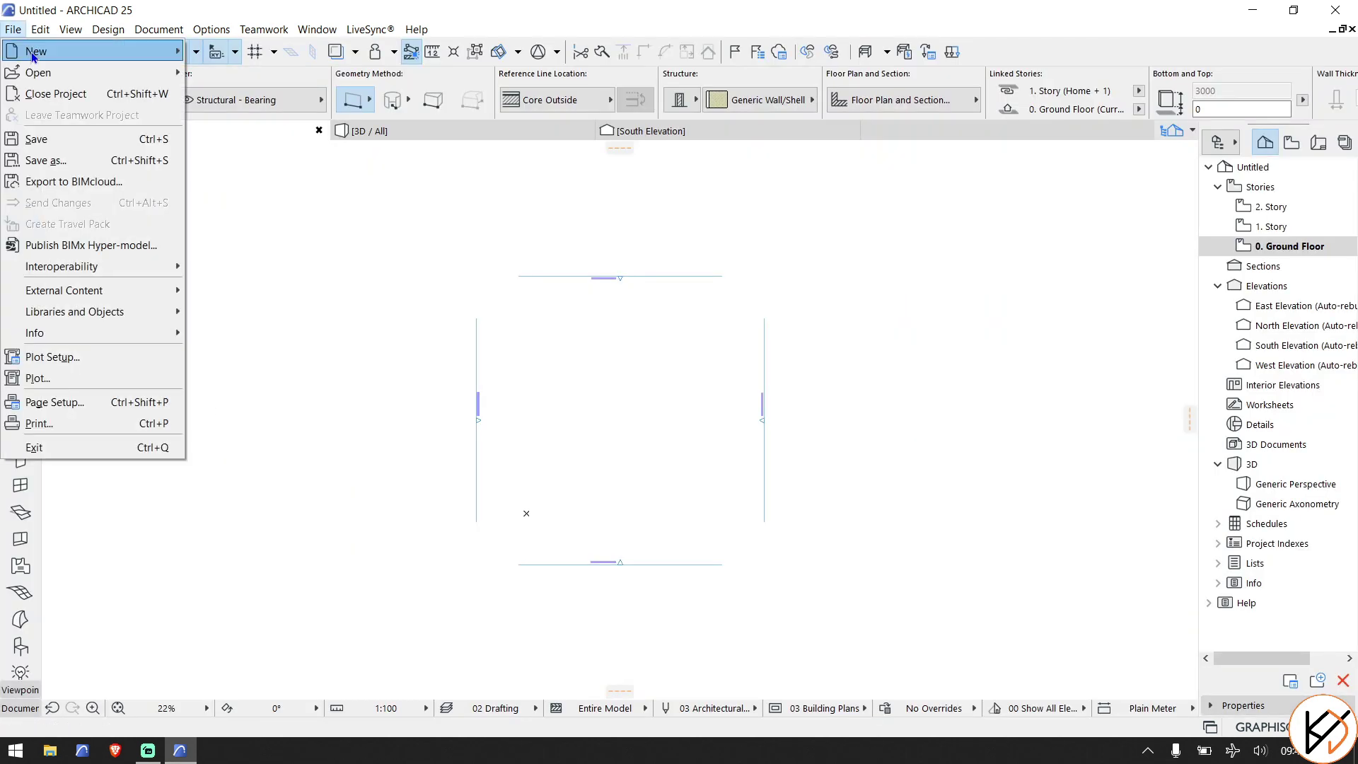
left_click(46, 160)
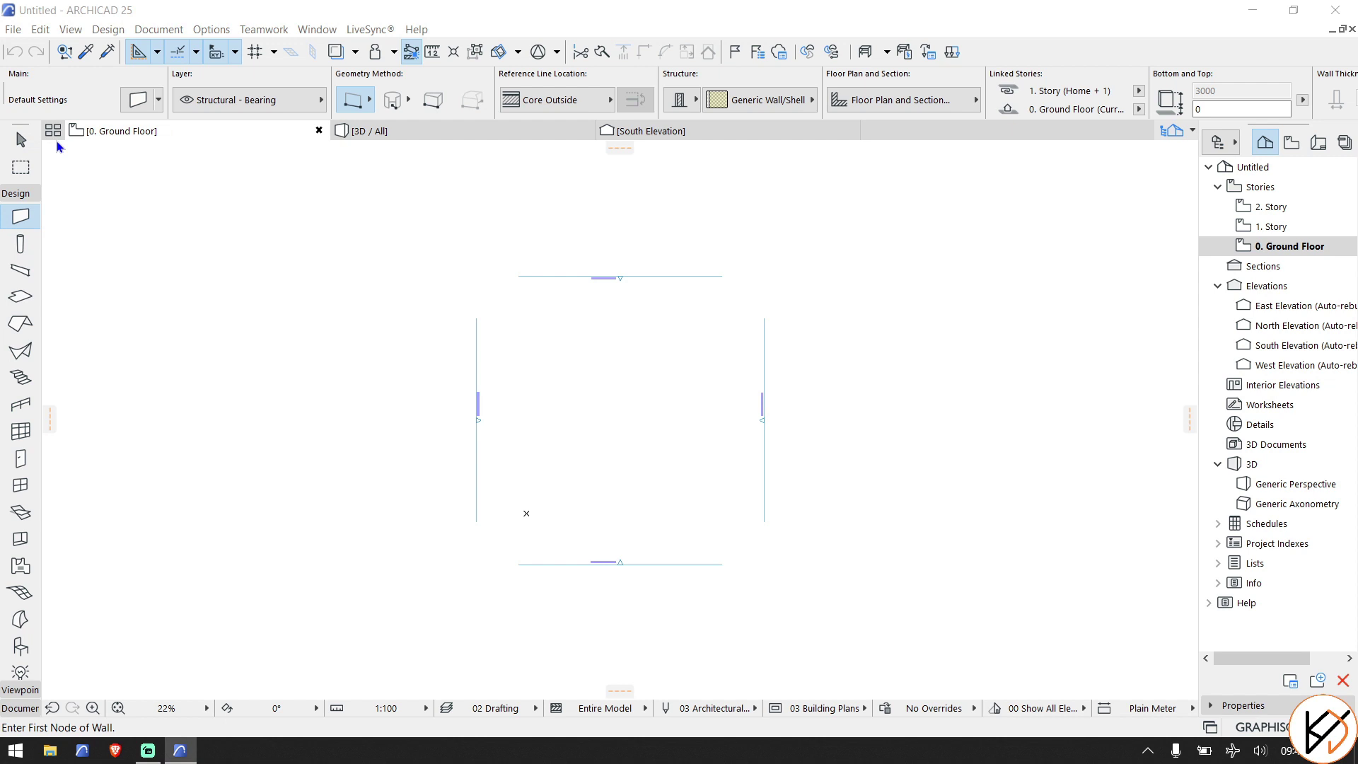
left_click(798, 165)
double_click(622, 225)
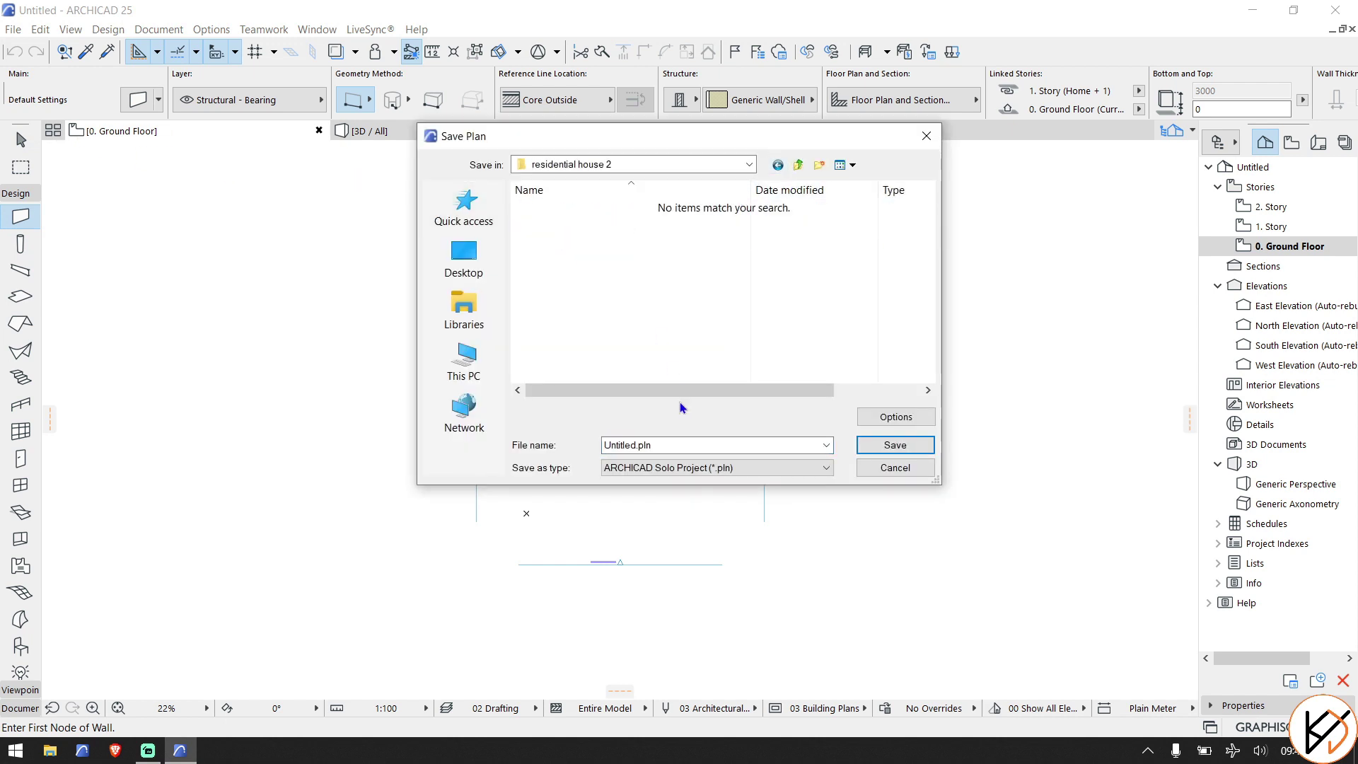
left_click(678, 447)
type("House 2")
key("Return")
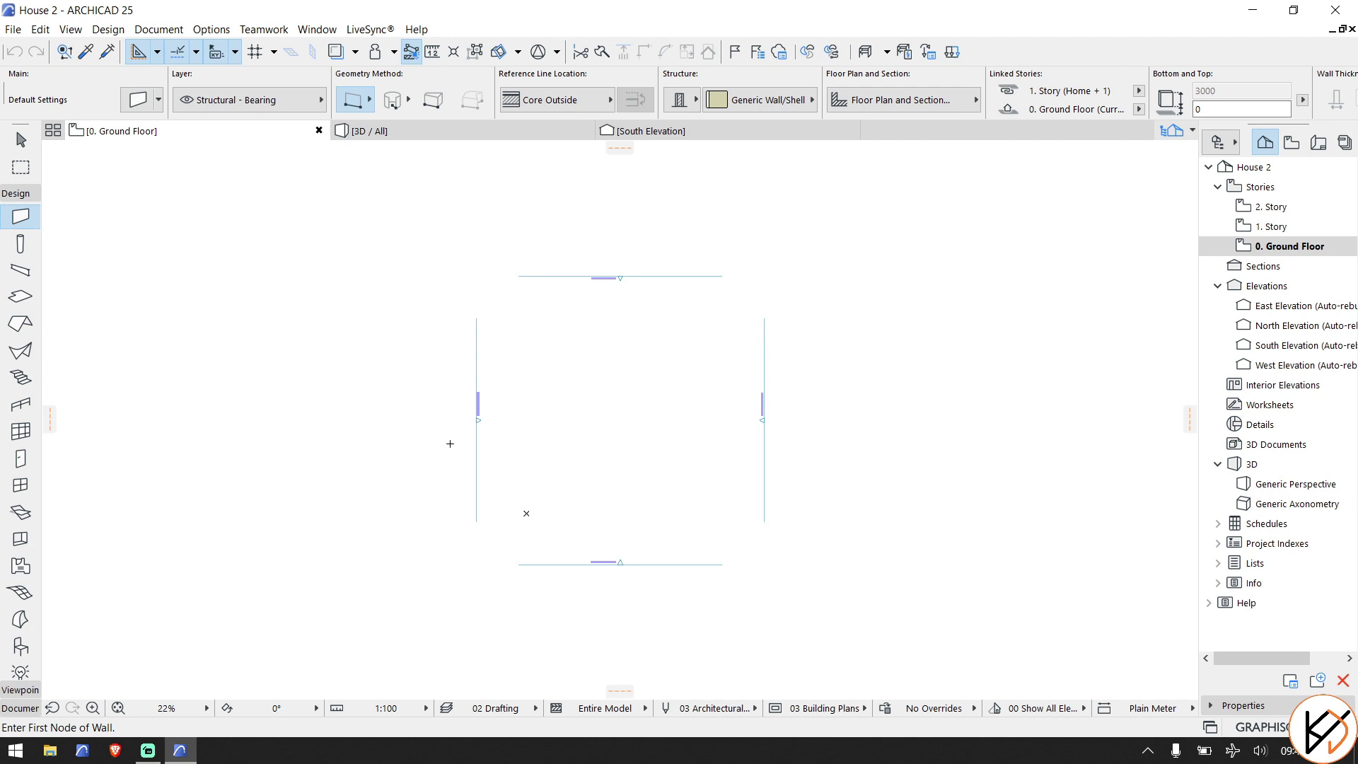
Check the project's working units and set the dimension standard to Plain Millimeter.
left_click(212, 29)
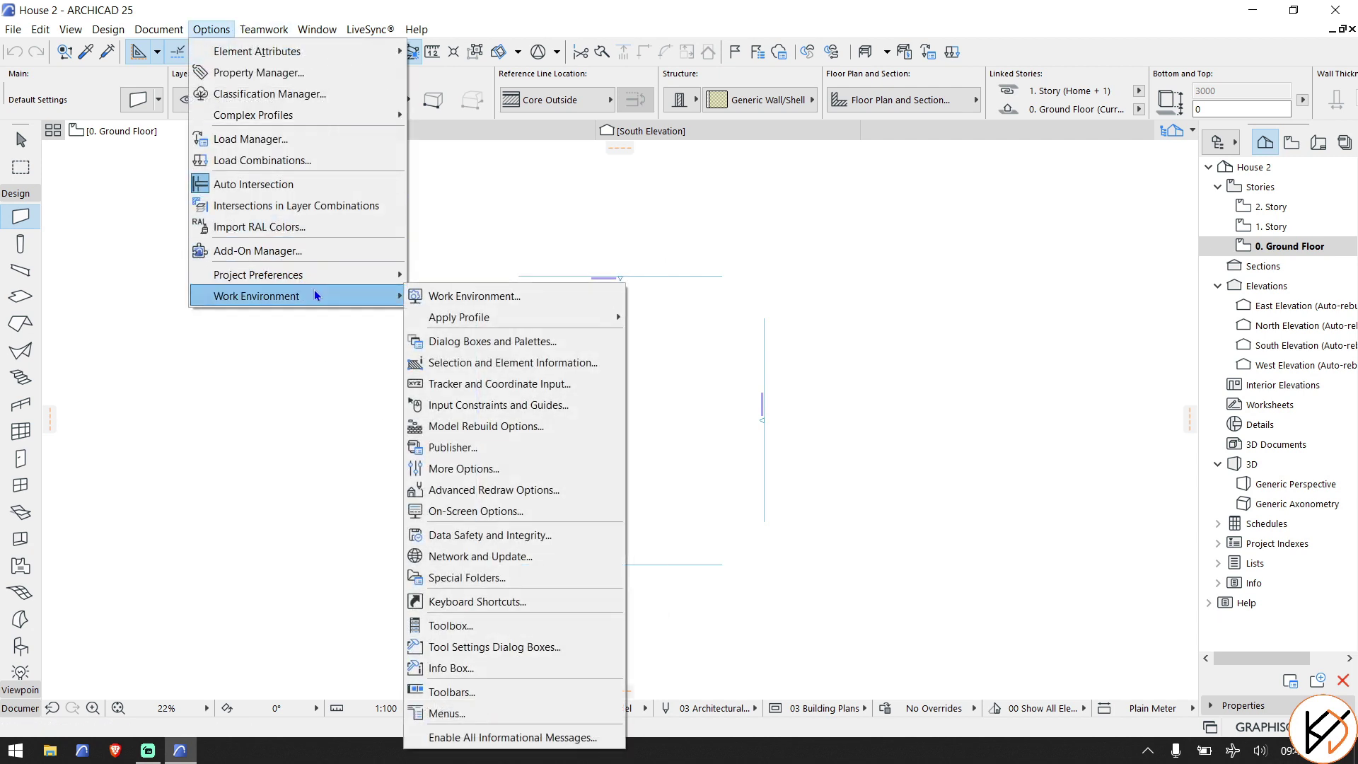
mouse_move(363, 277)
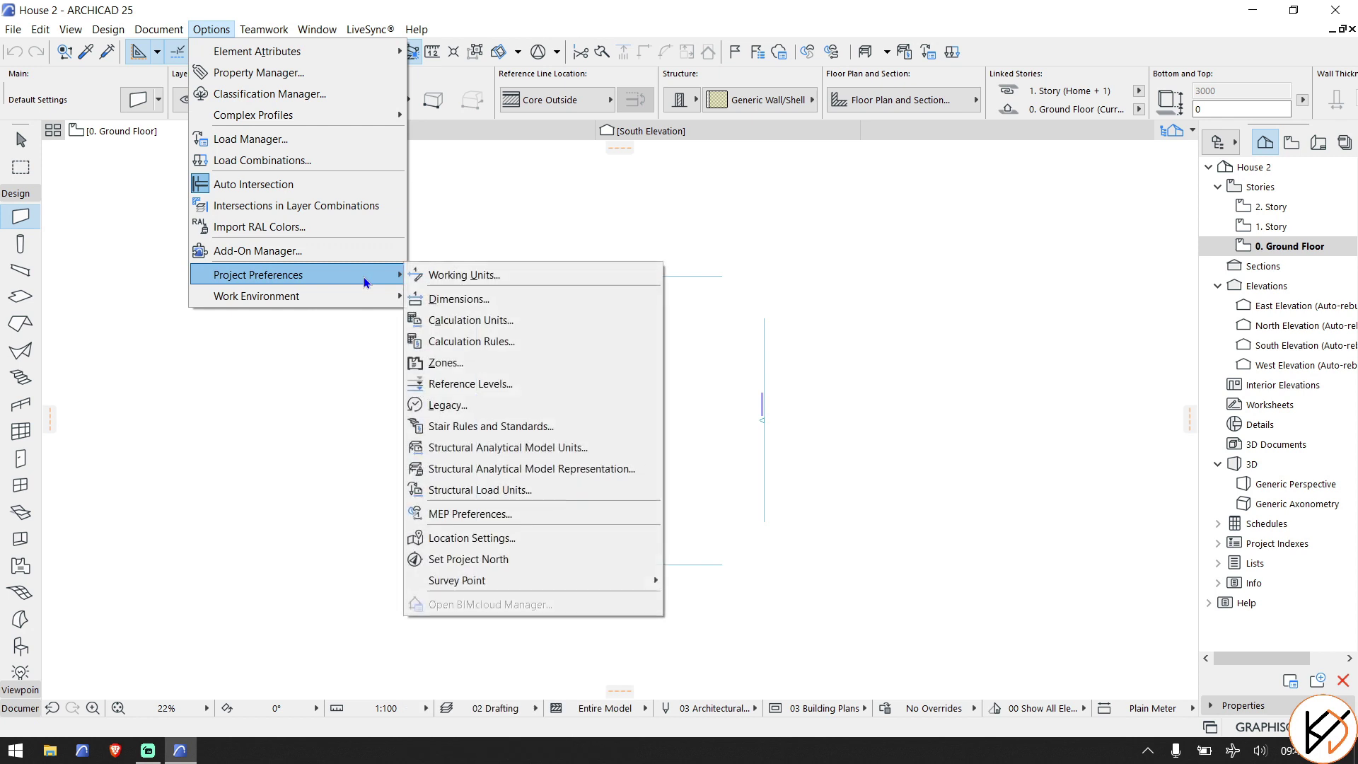
left_click(458, 275)
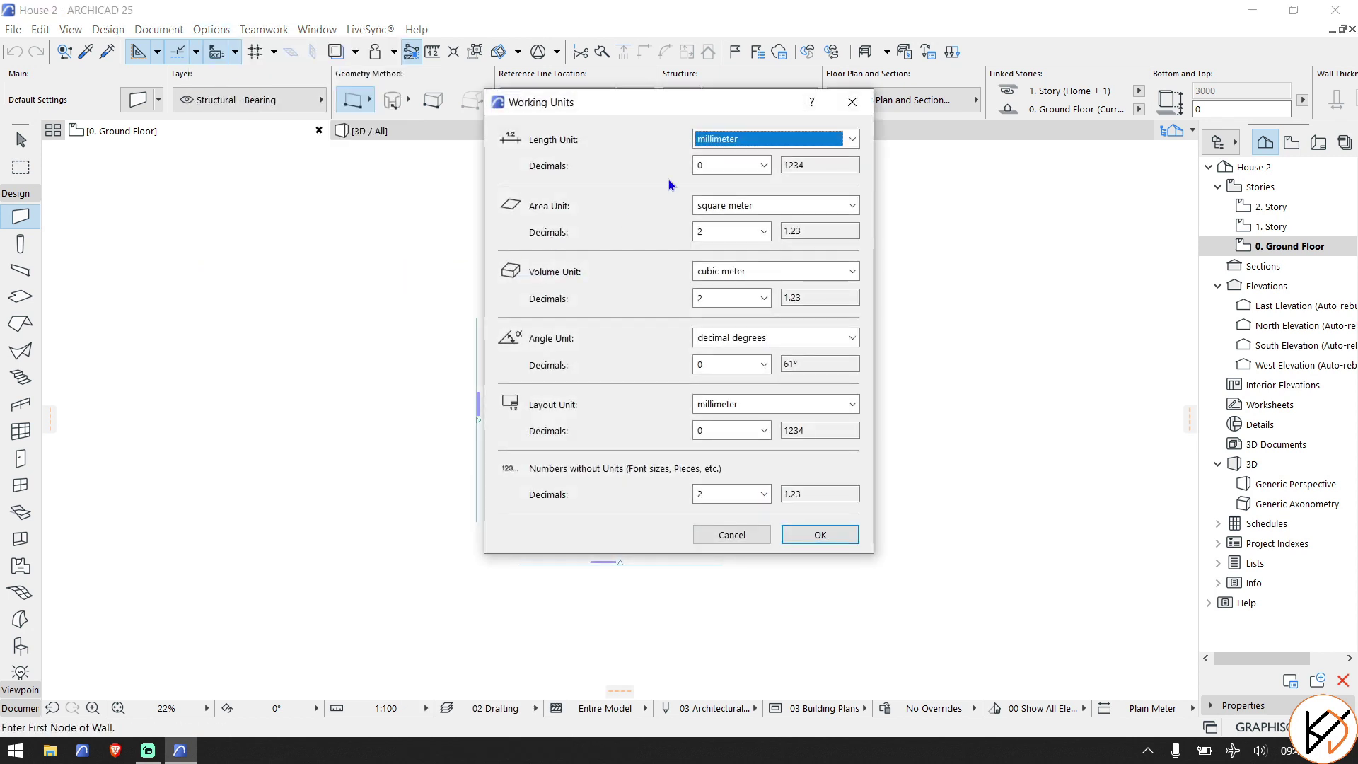
left_click(811, 542)
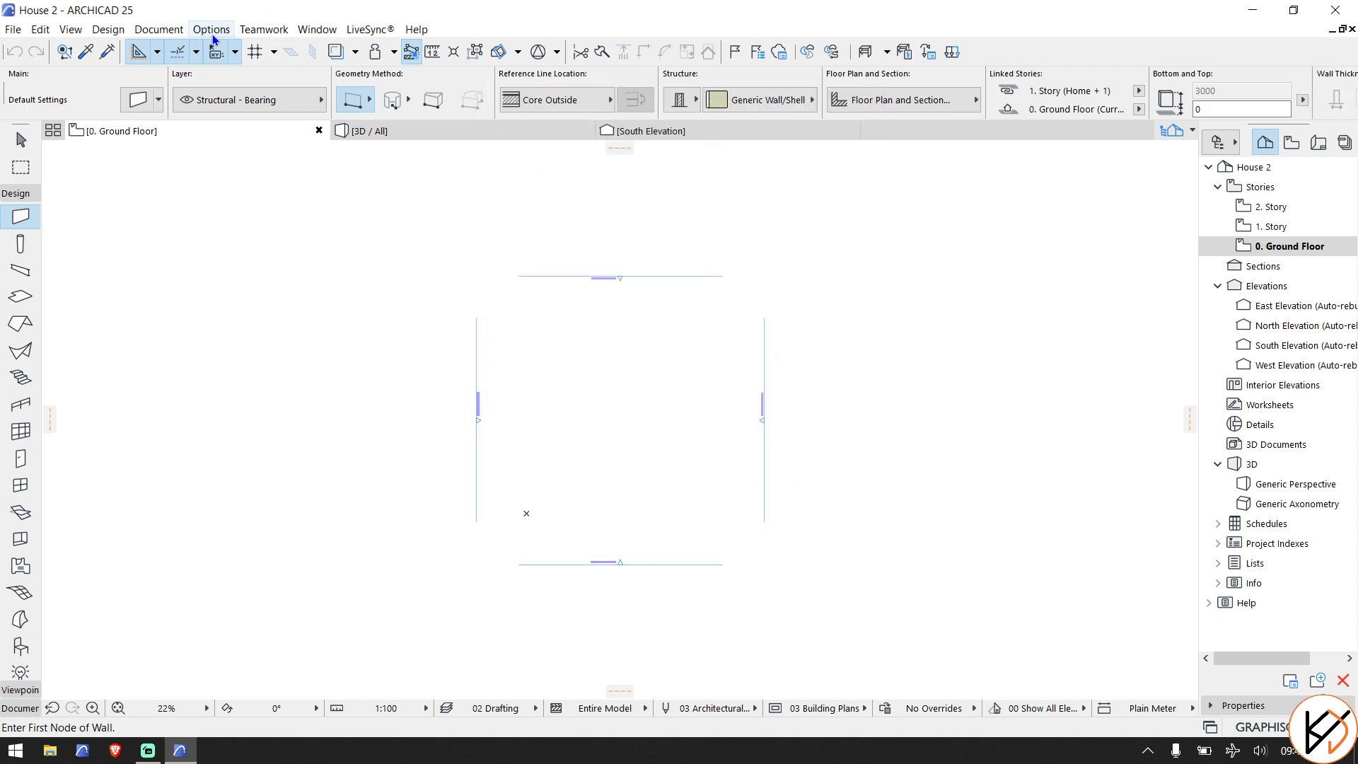
left_click(213, 32)
mouse_move(367, 275)
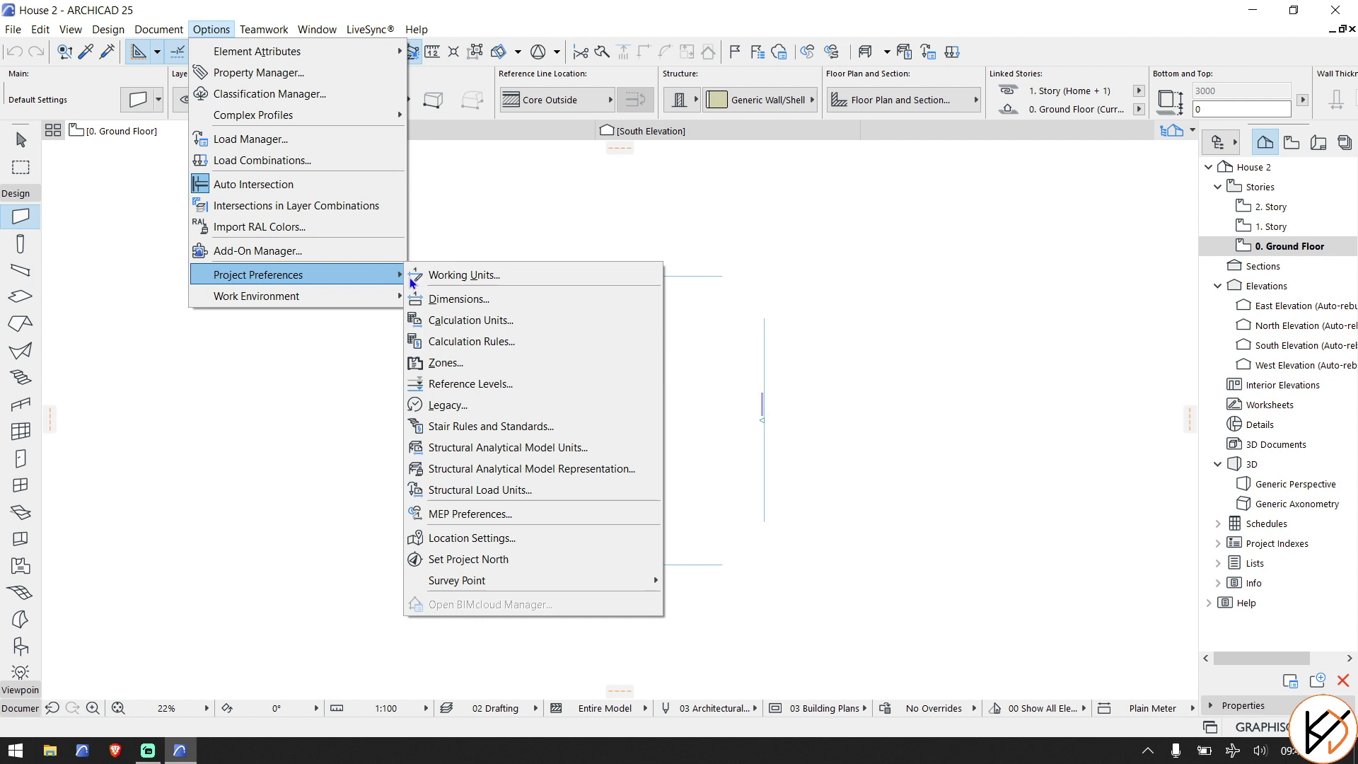
left_click(461, 298)
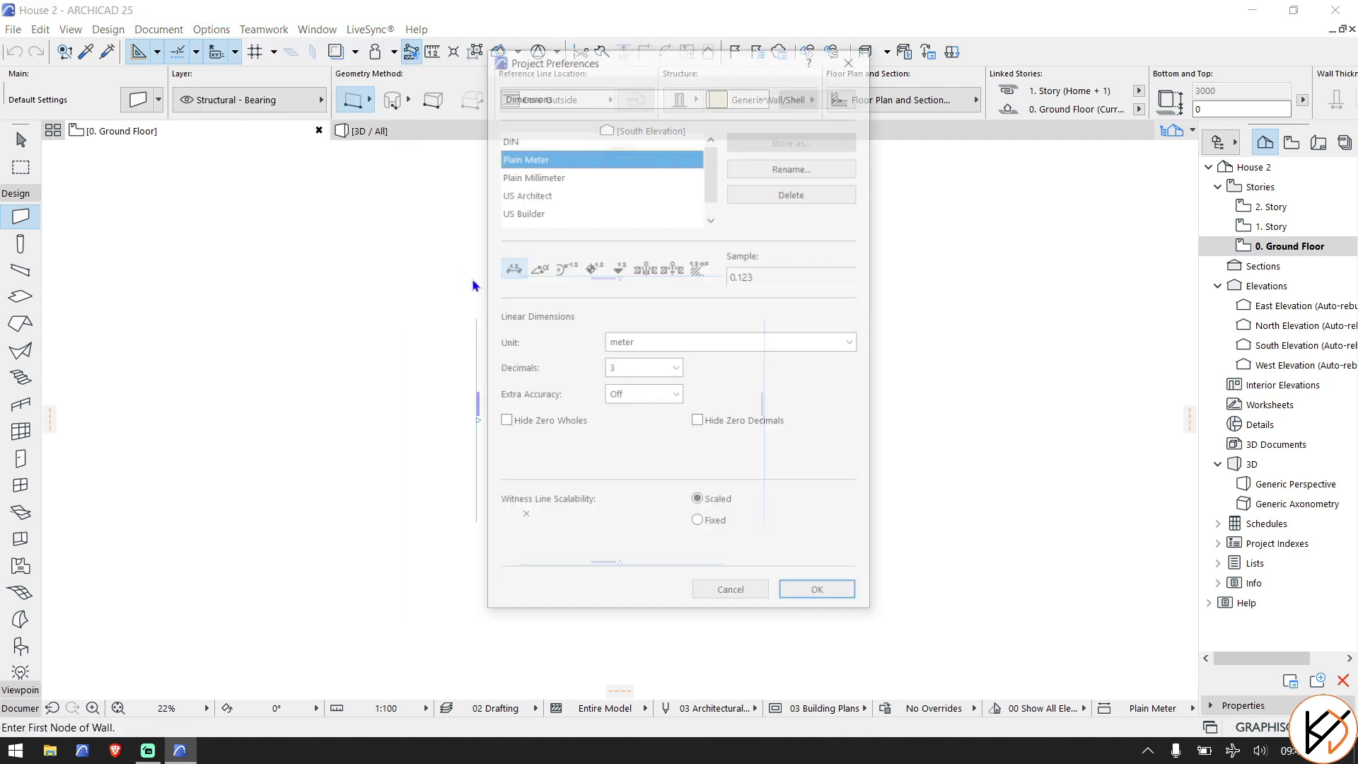
left_click(541, 174)
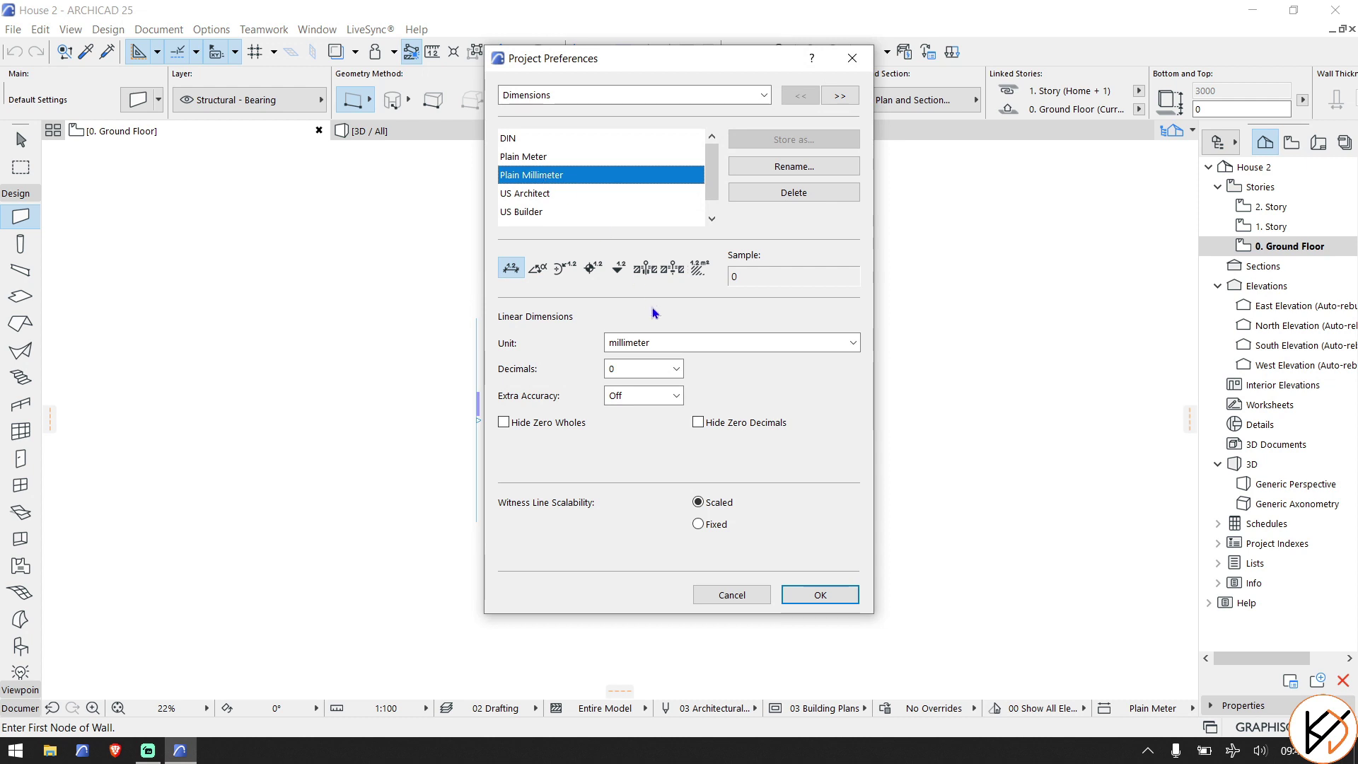
left_click(820, 594)
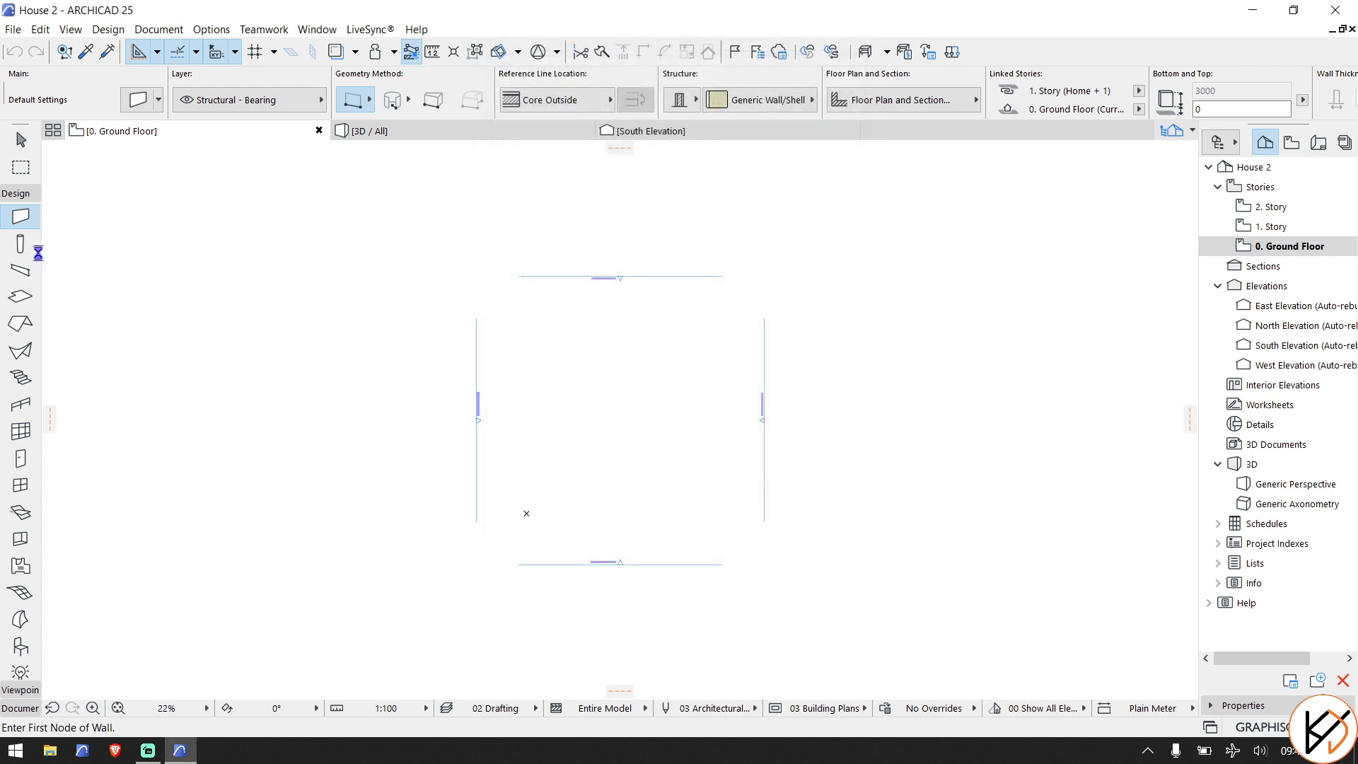
Set the wall defaults to a basic structure in Brick with a thickness of 200 mm.
double_click(21, 219)
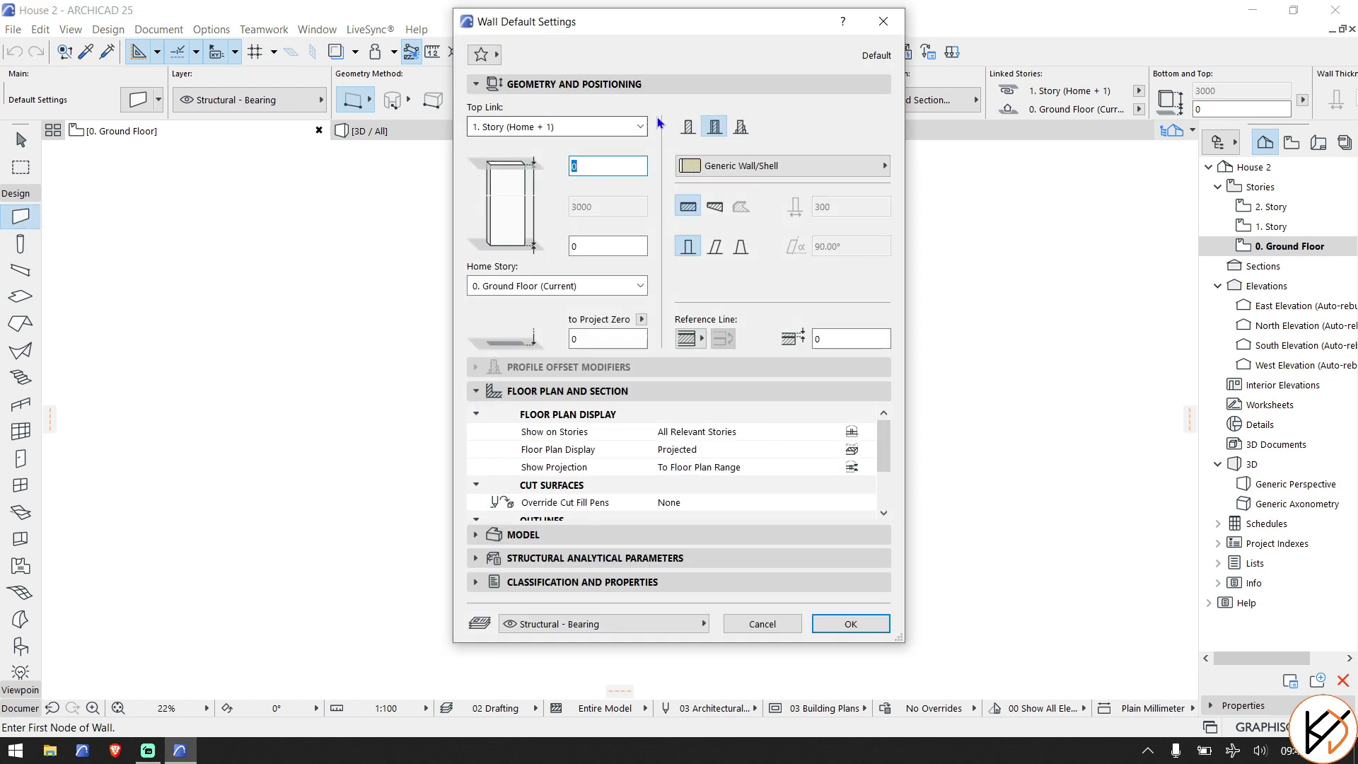
left_click(687, 126)
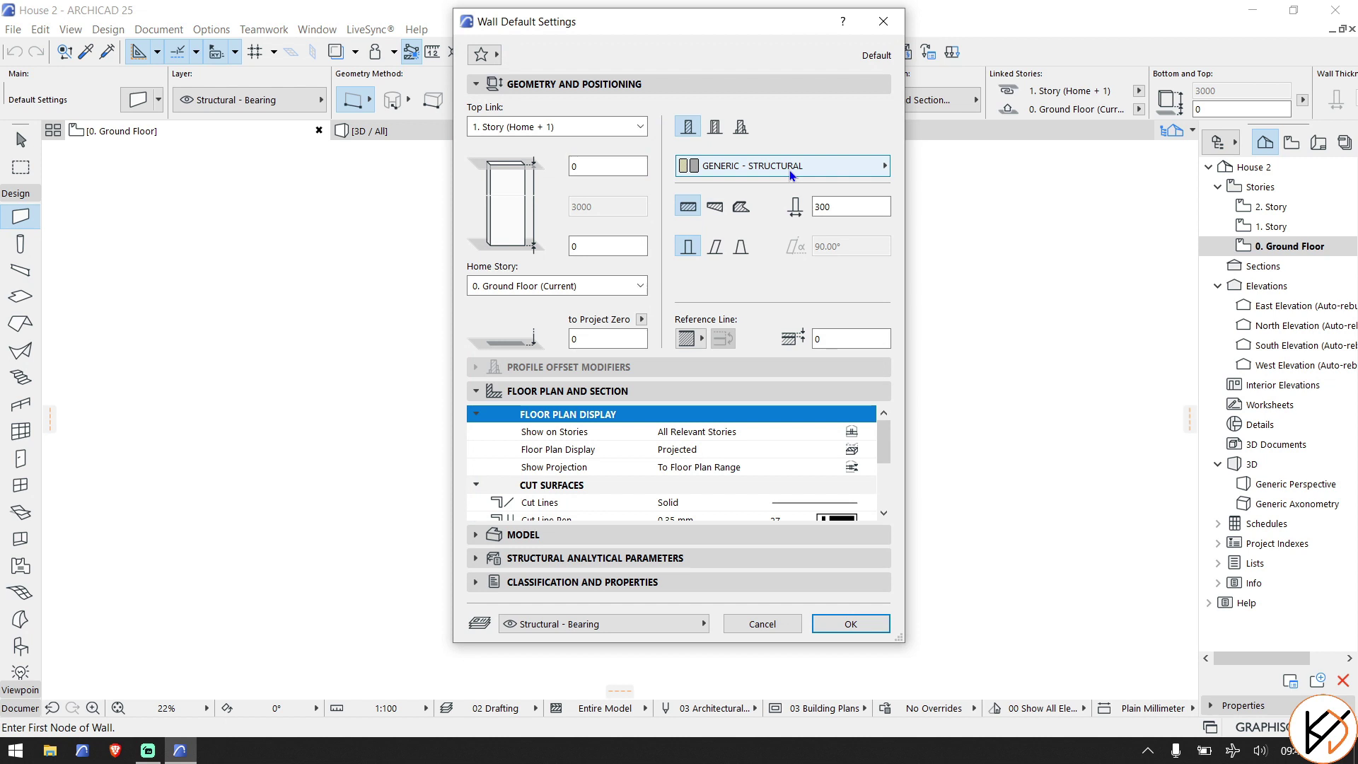
left_click(790, 170)
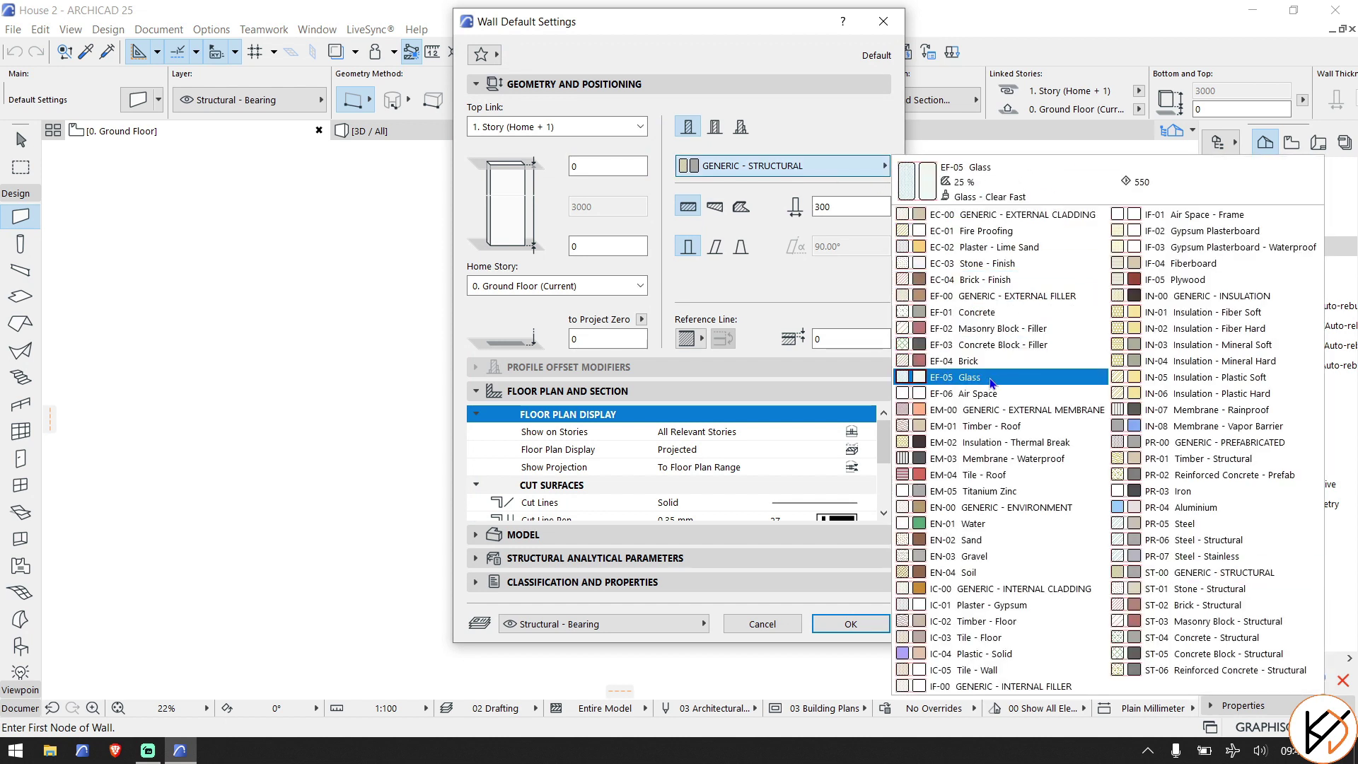
left_click(969, 361)
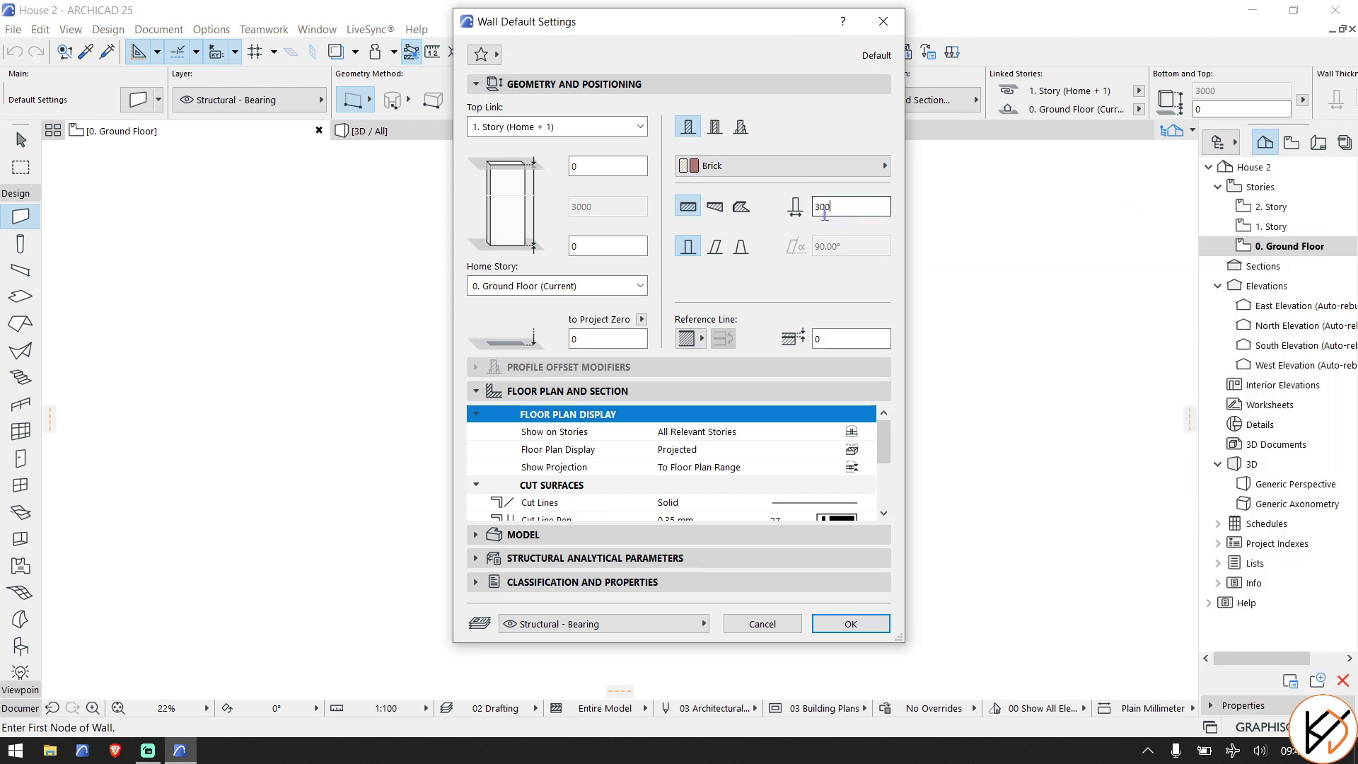
type("20")
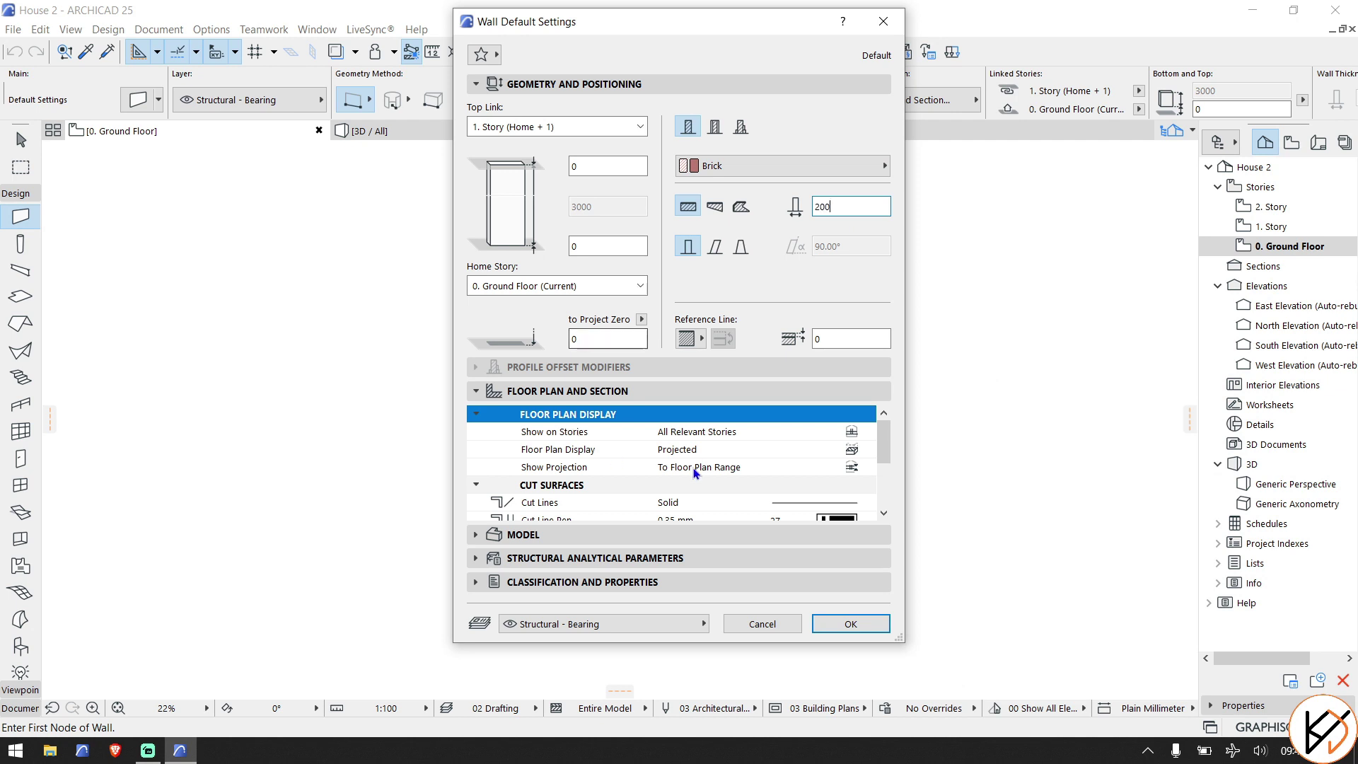
left_click(878, 623)
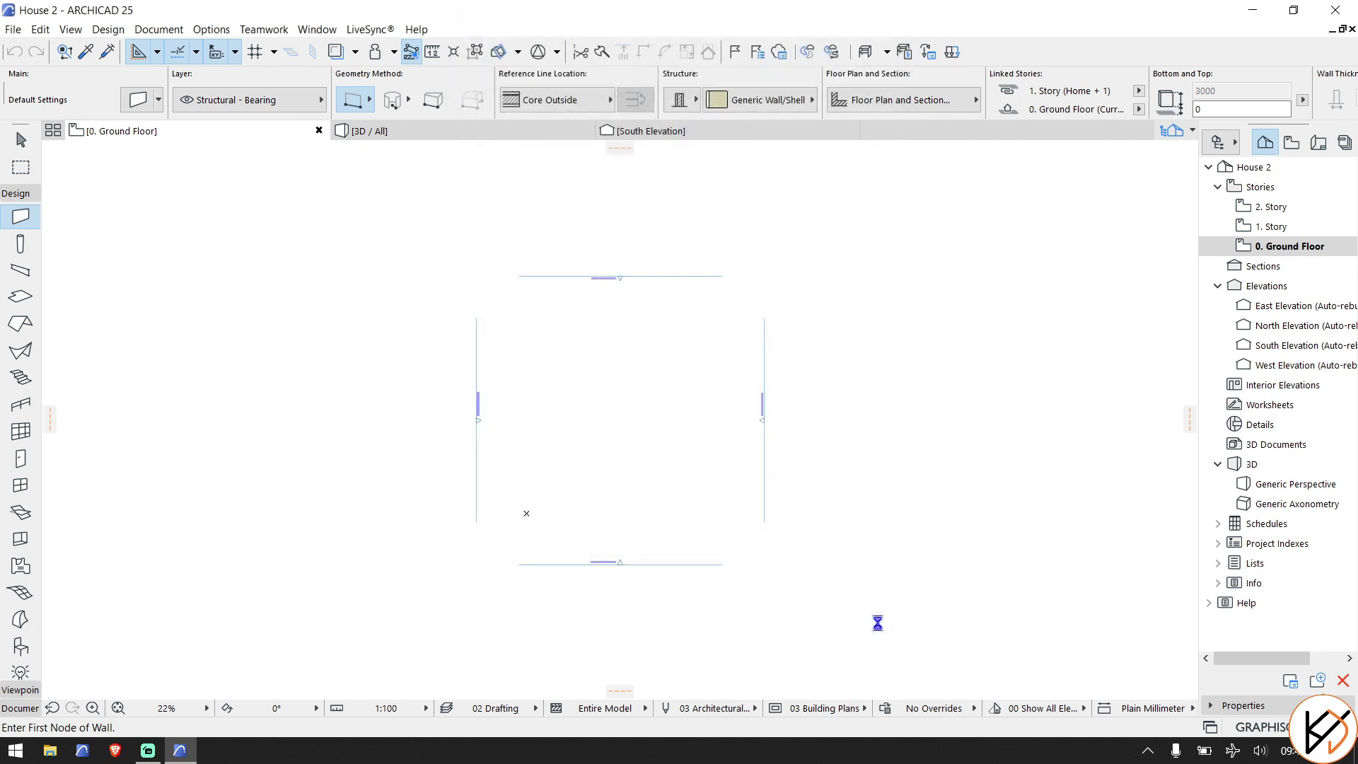
Insert two new stories above story 2 in the story settings.
right_click(151, 141)
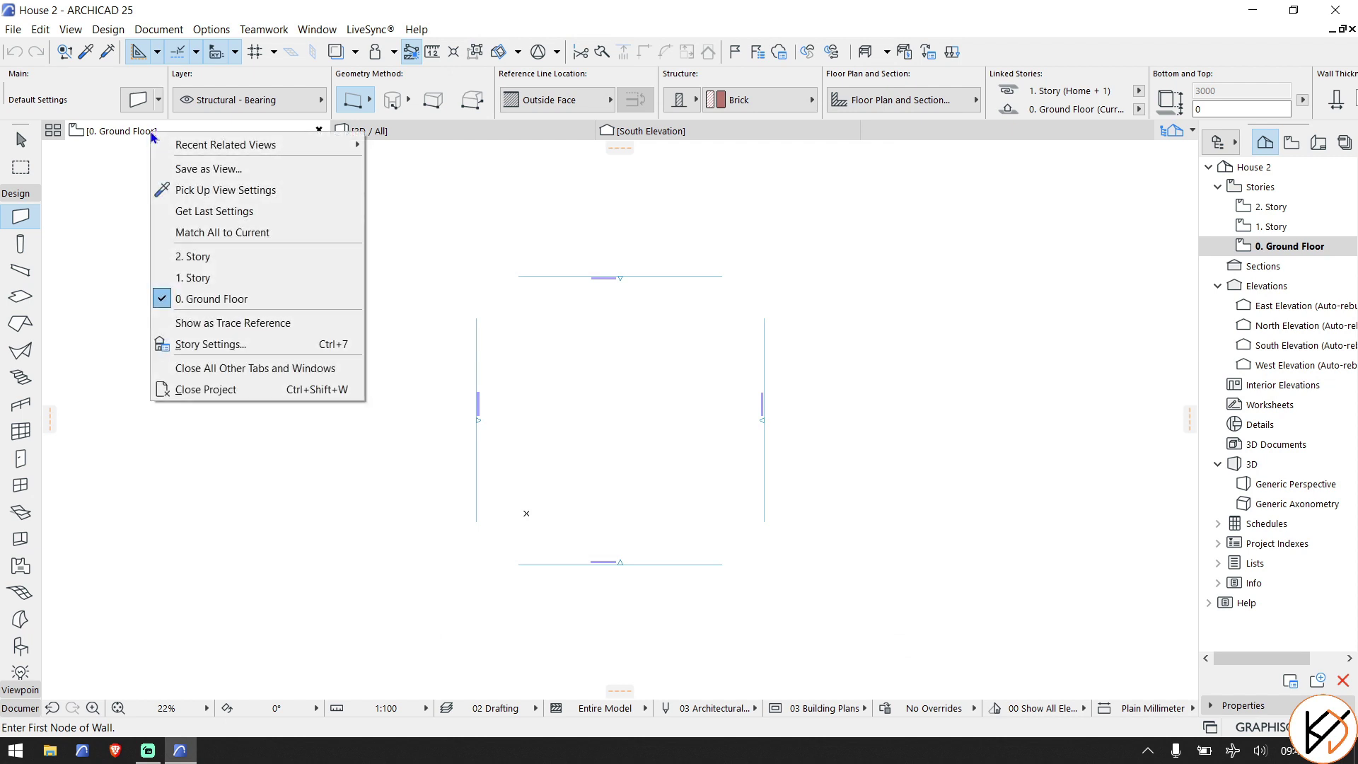
left_click(240, 352)
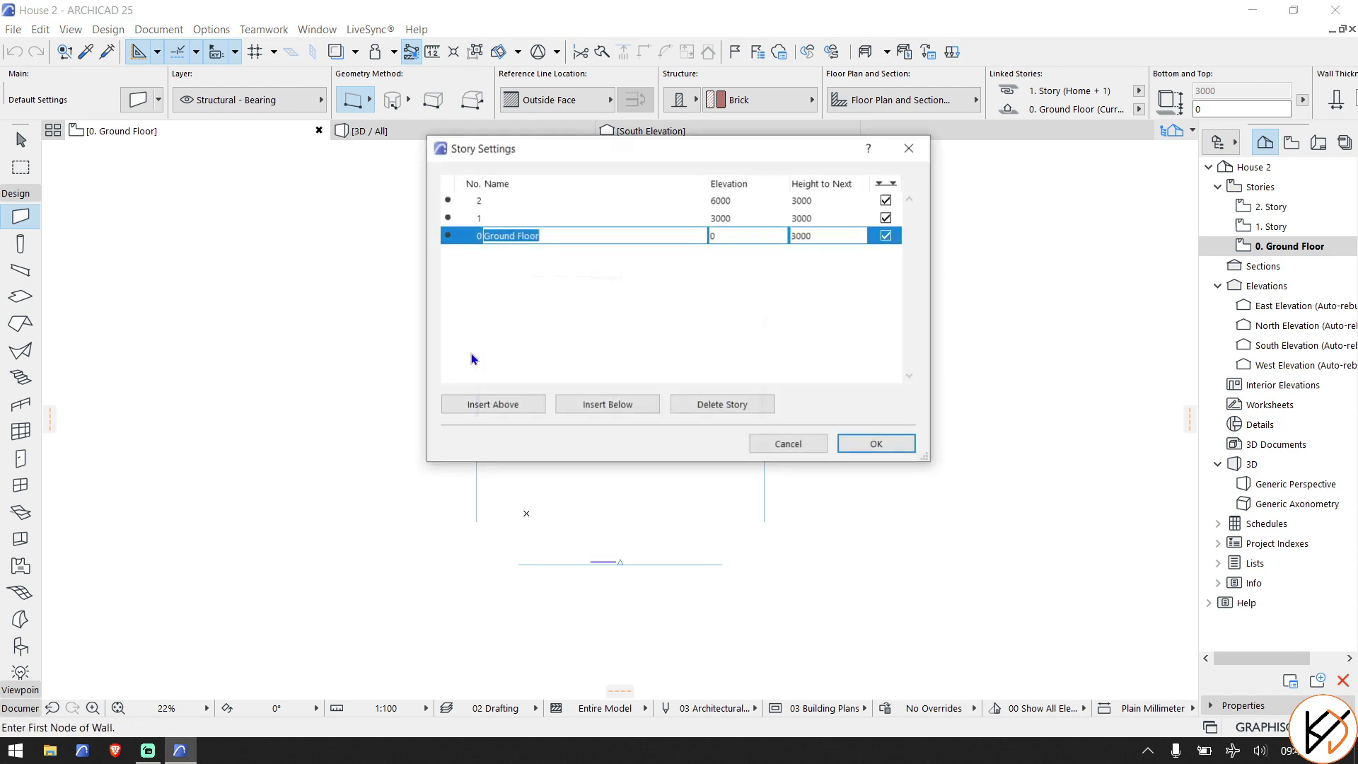
left_click(504, 200)
left_click(519, 405)
left_click(520, 405)
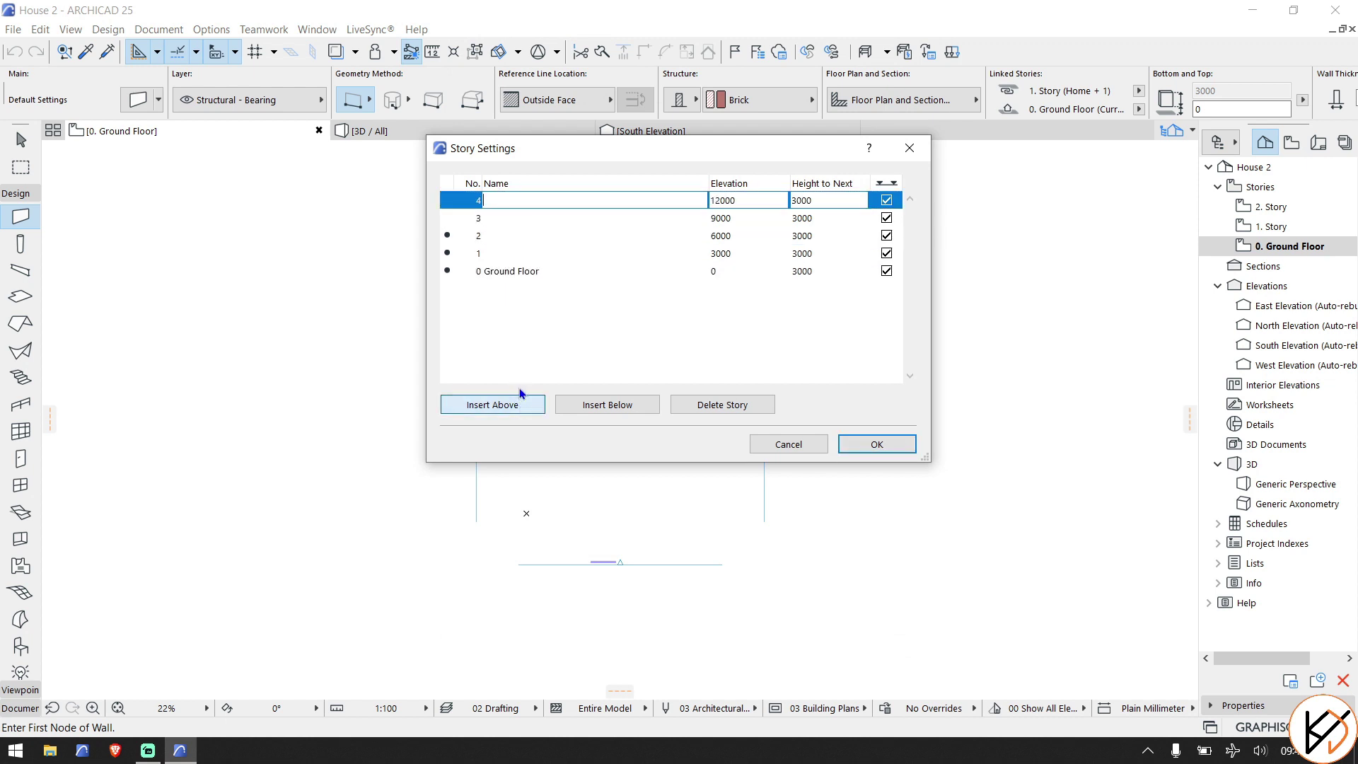
left_click(877, 444)
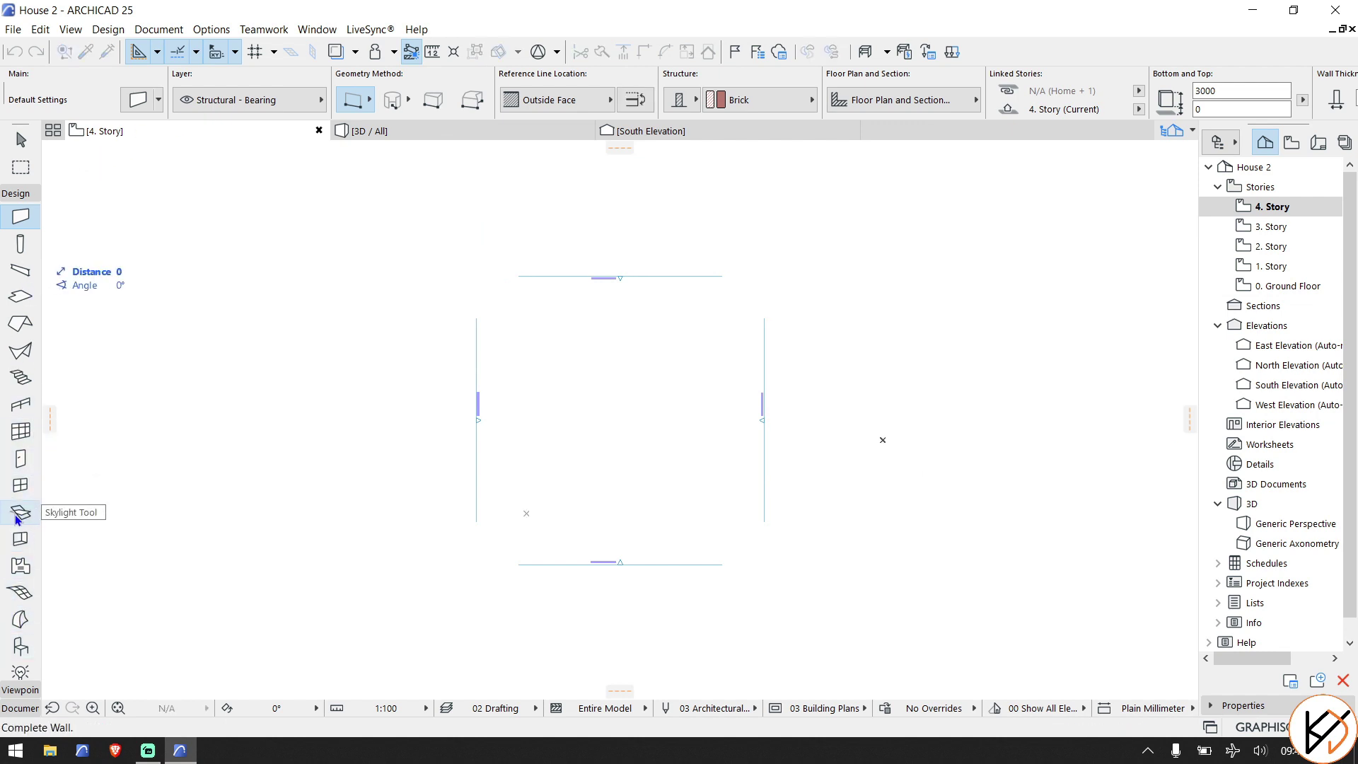
Set the column defaults to a 200 x 200 mm section with 0. Ground Floor as the home story.
left_click(17, 249)
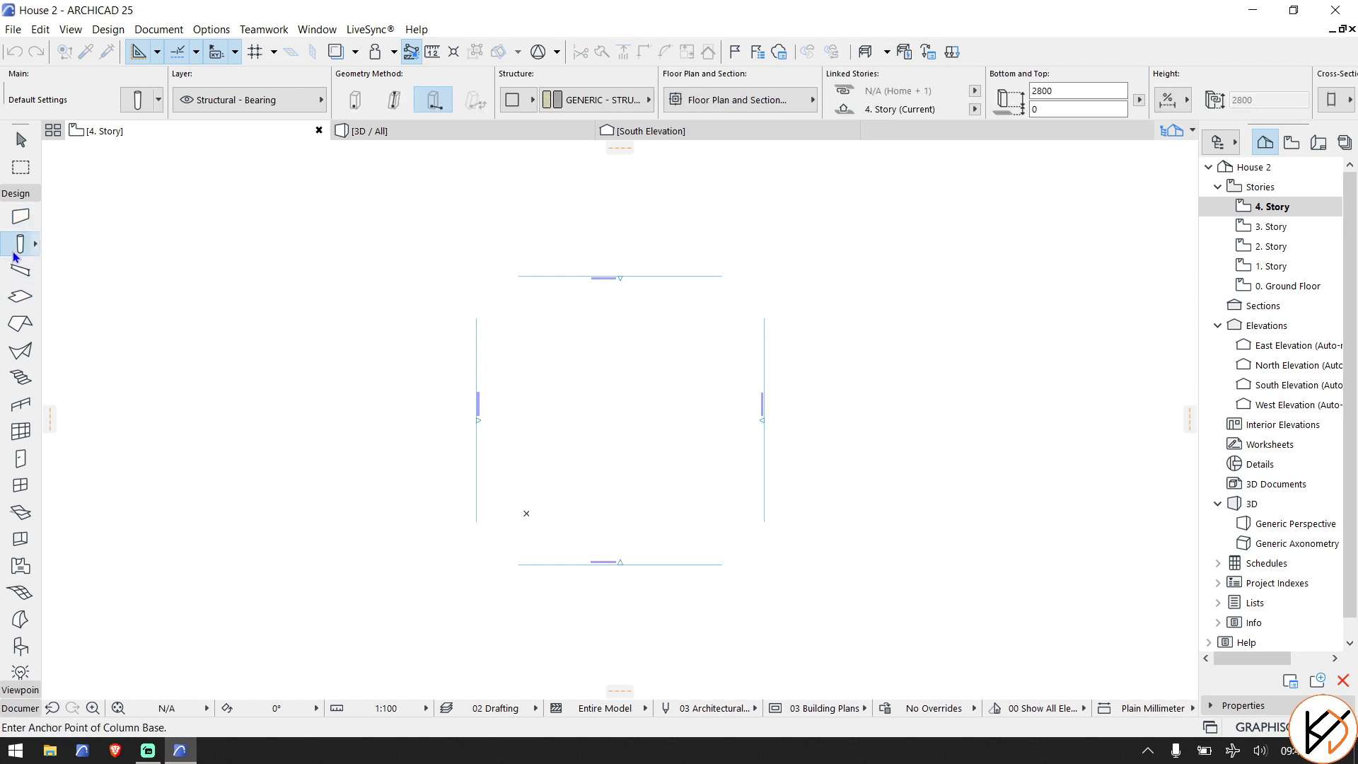
double_click(15, 253)
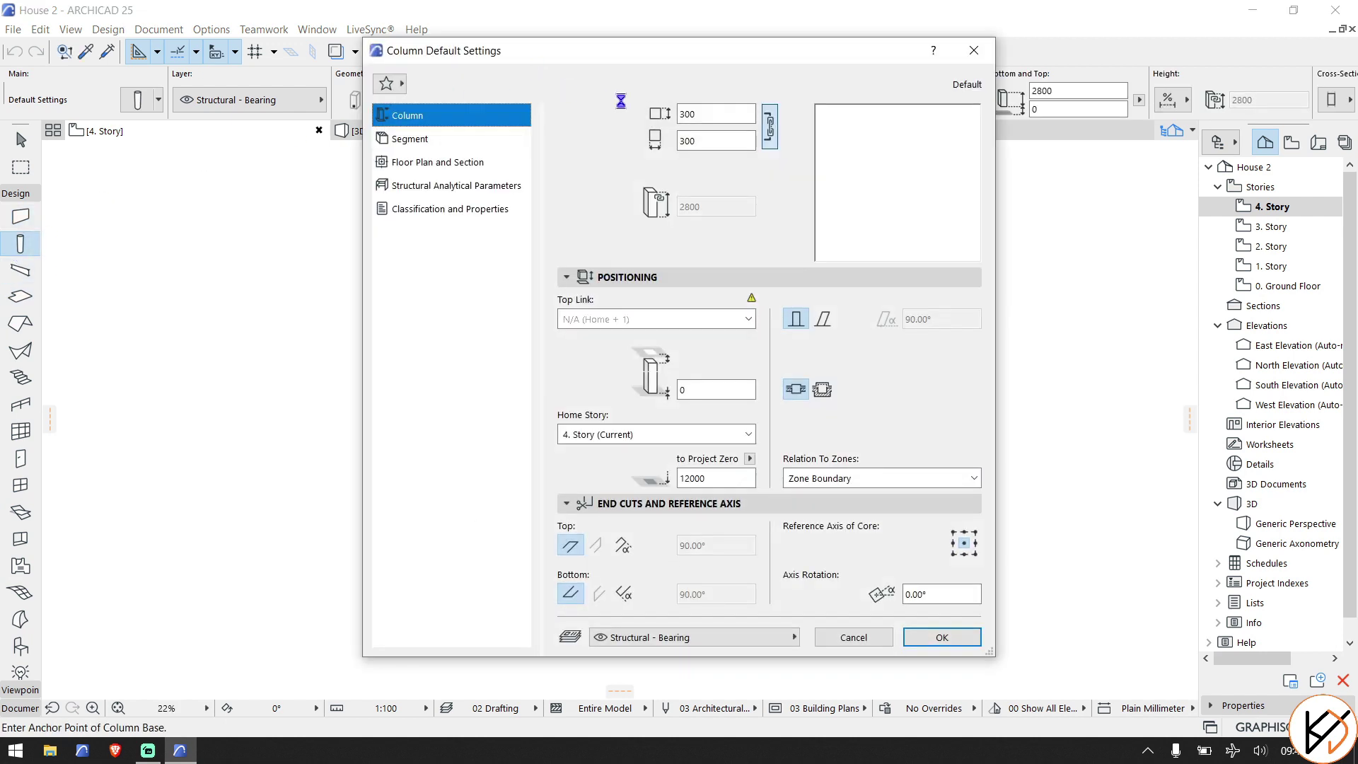
type("20")
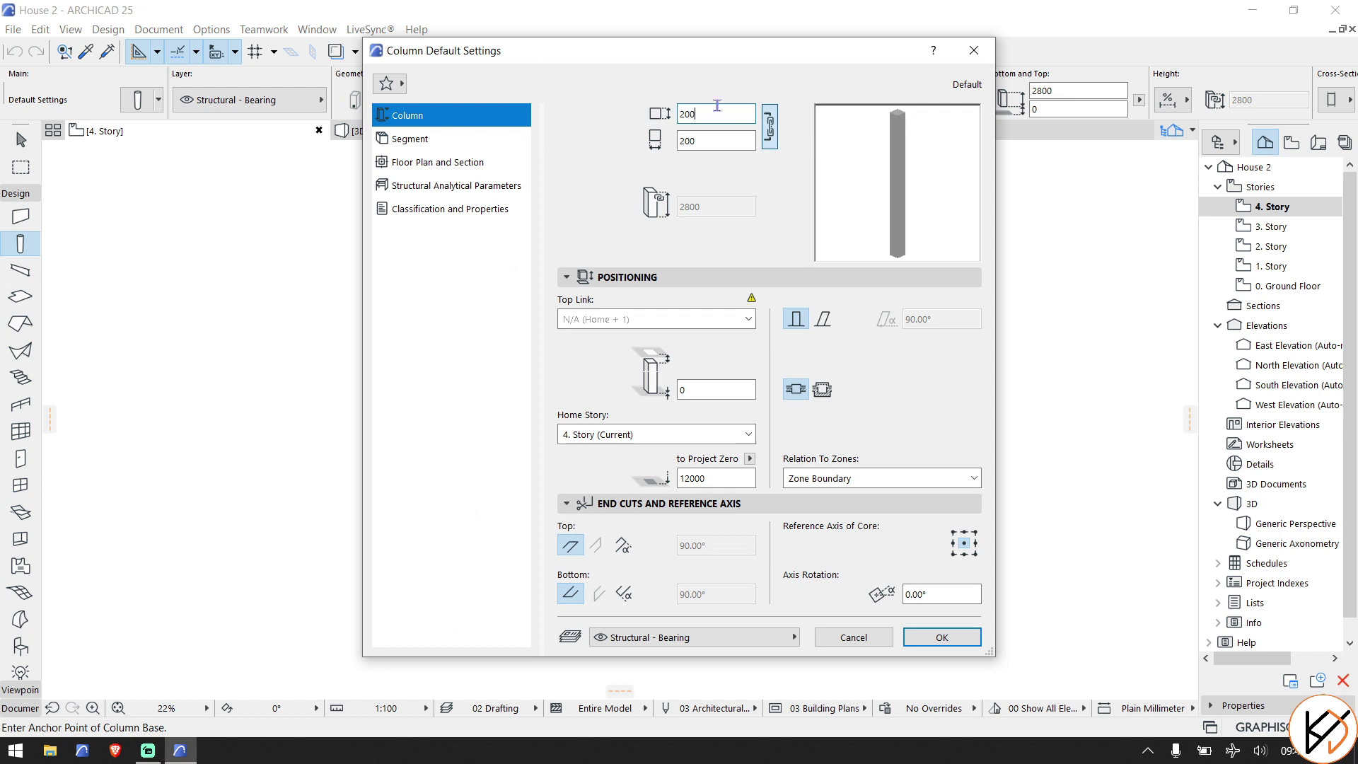
left_click(748, 320)
left_click(748, 319)
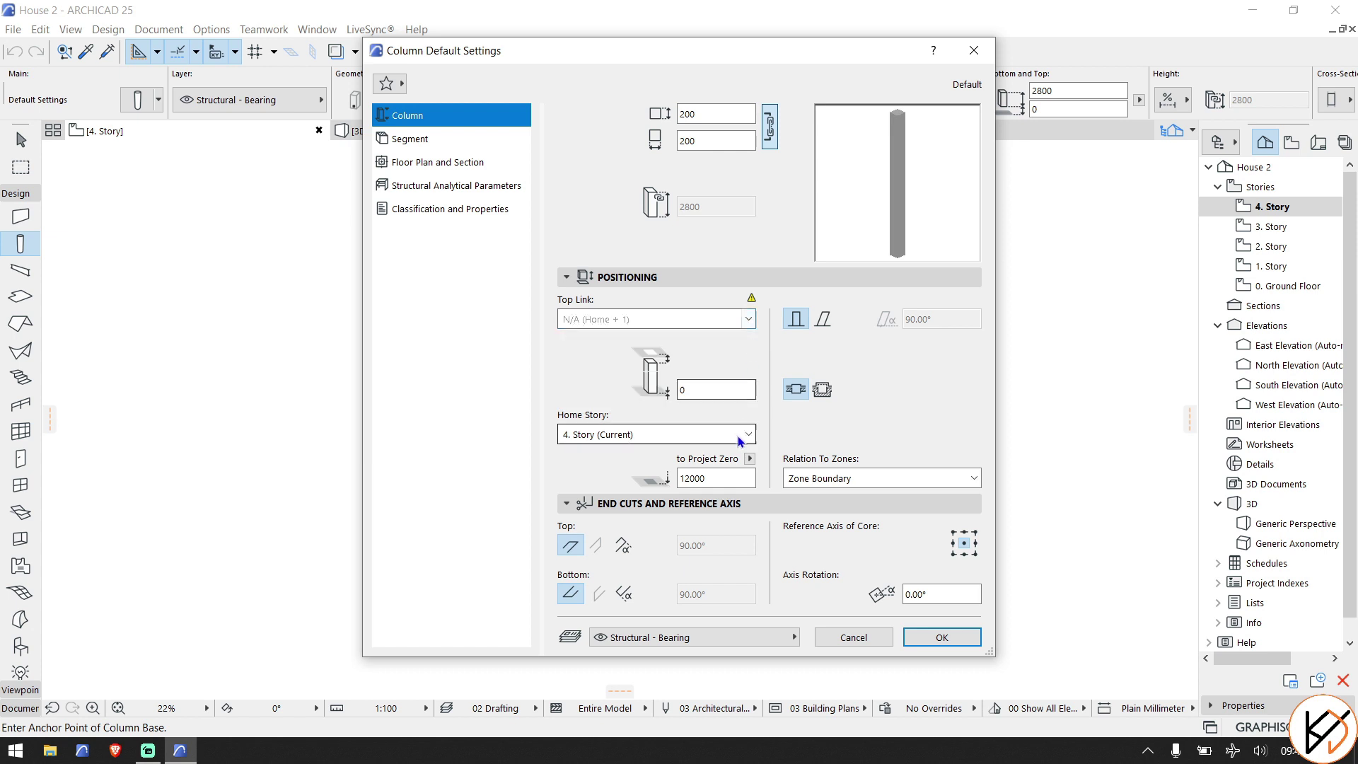
left_click(574, 434)
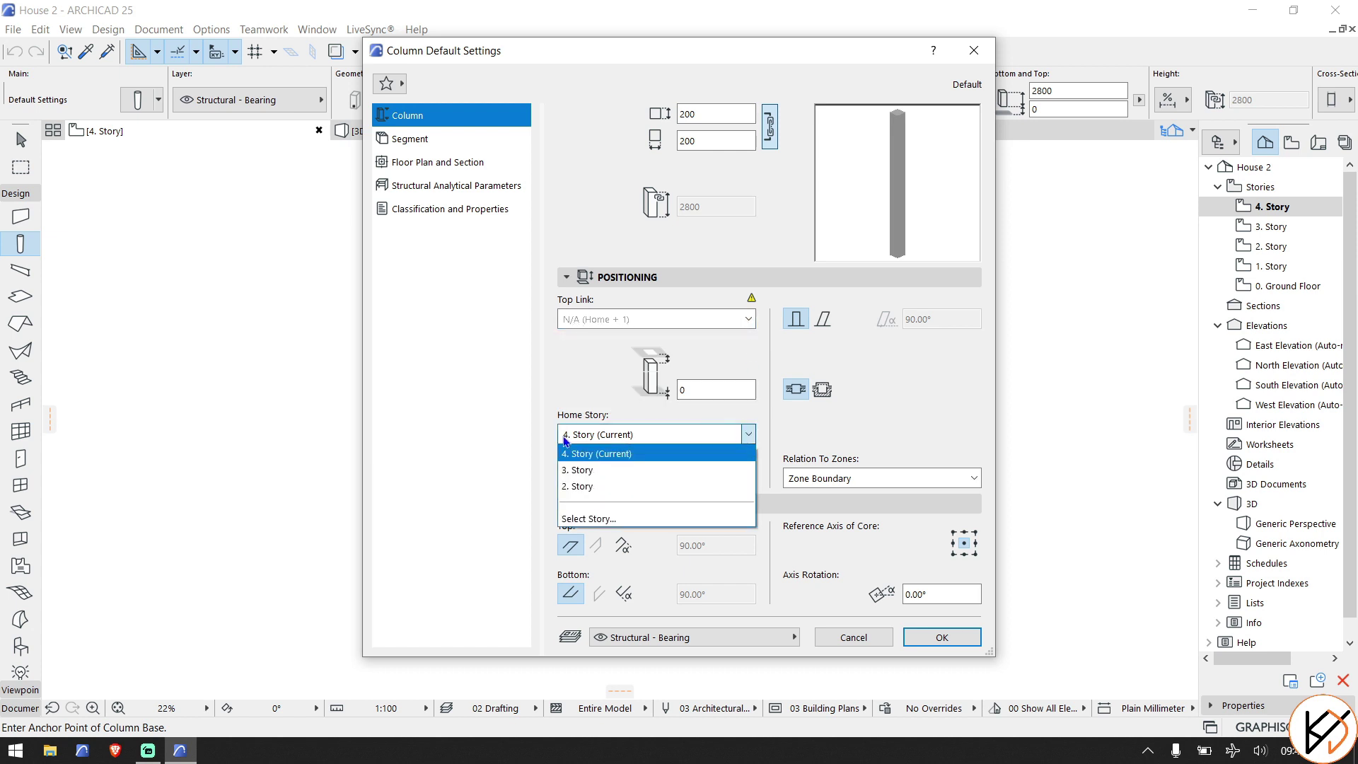
left_click(608, 520)
double_click(576, 256)
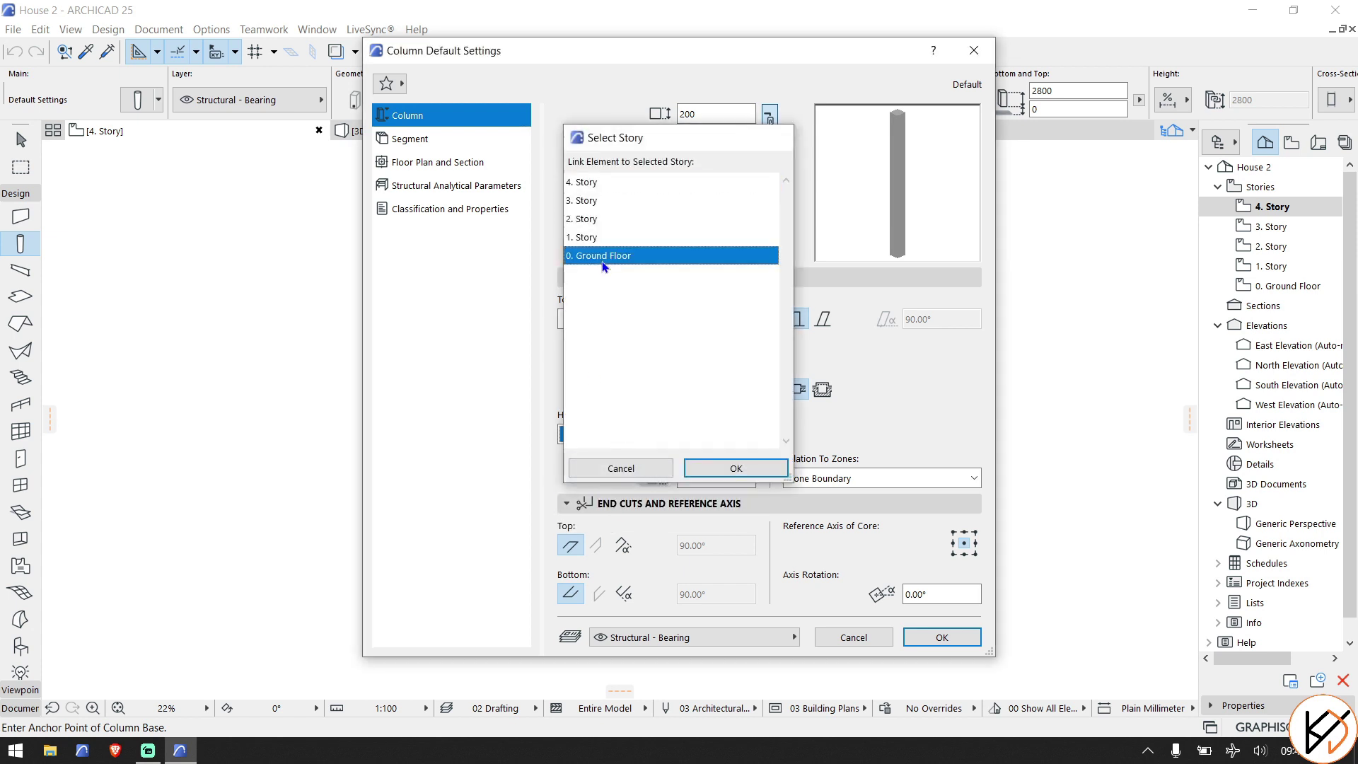
left_click(942, 637)
Switch to the Ground Floor plan and review the column default settings.
right_click(134, 130)
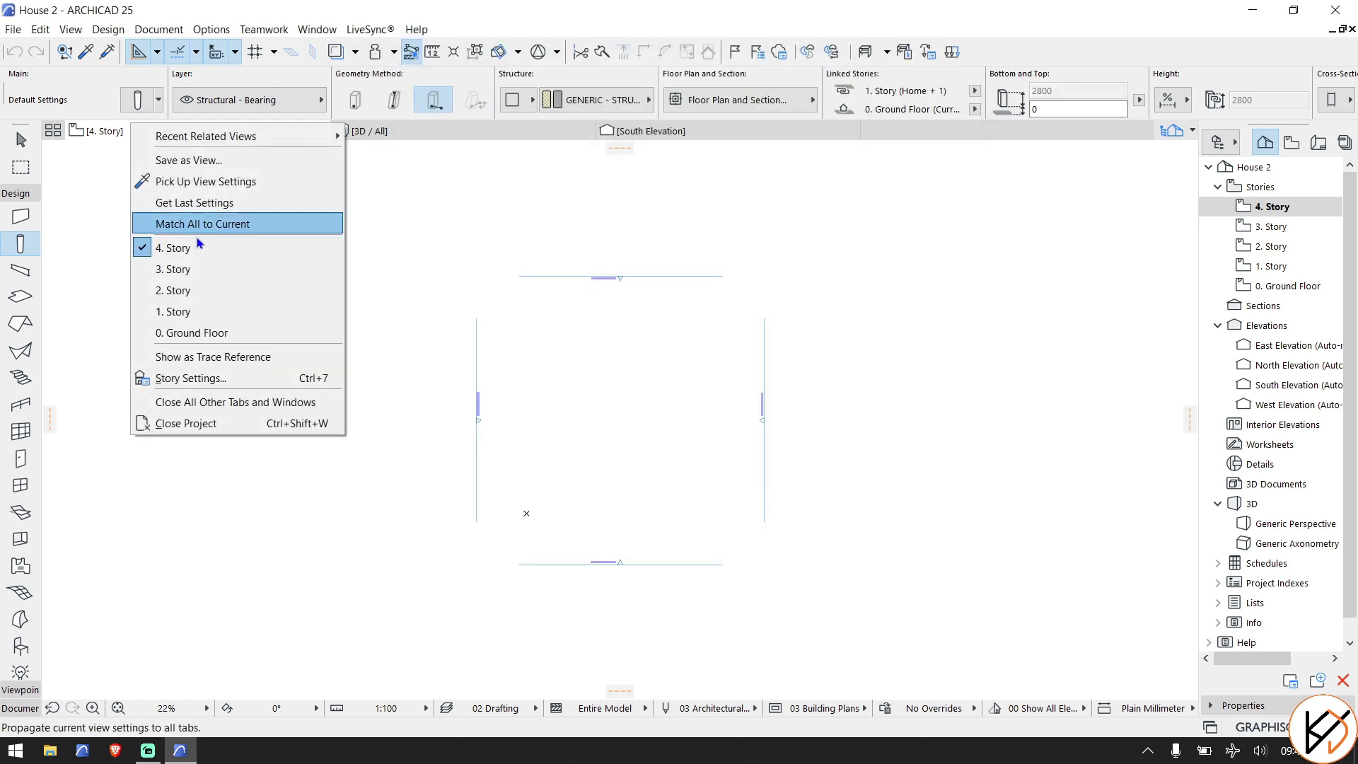
left_click(206, 332)
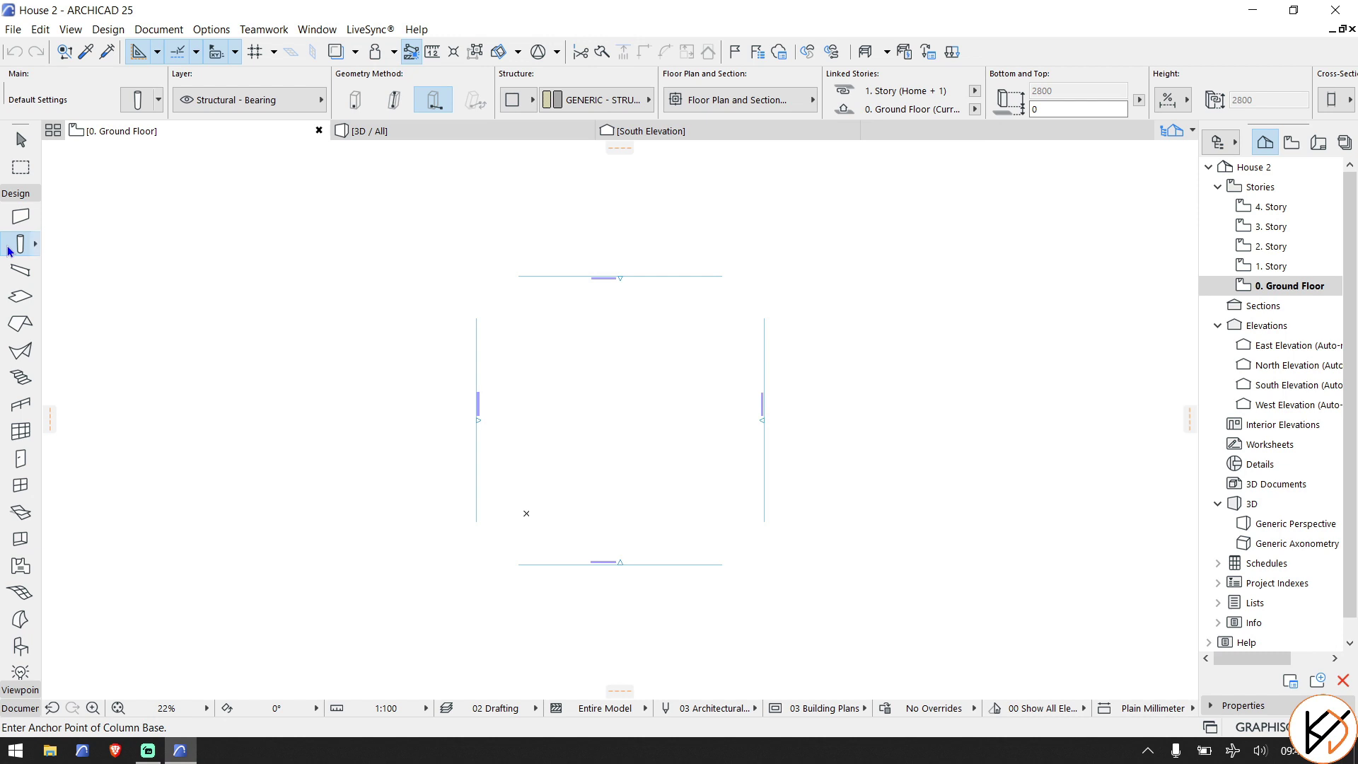
key("ctrl+t")
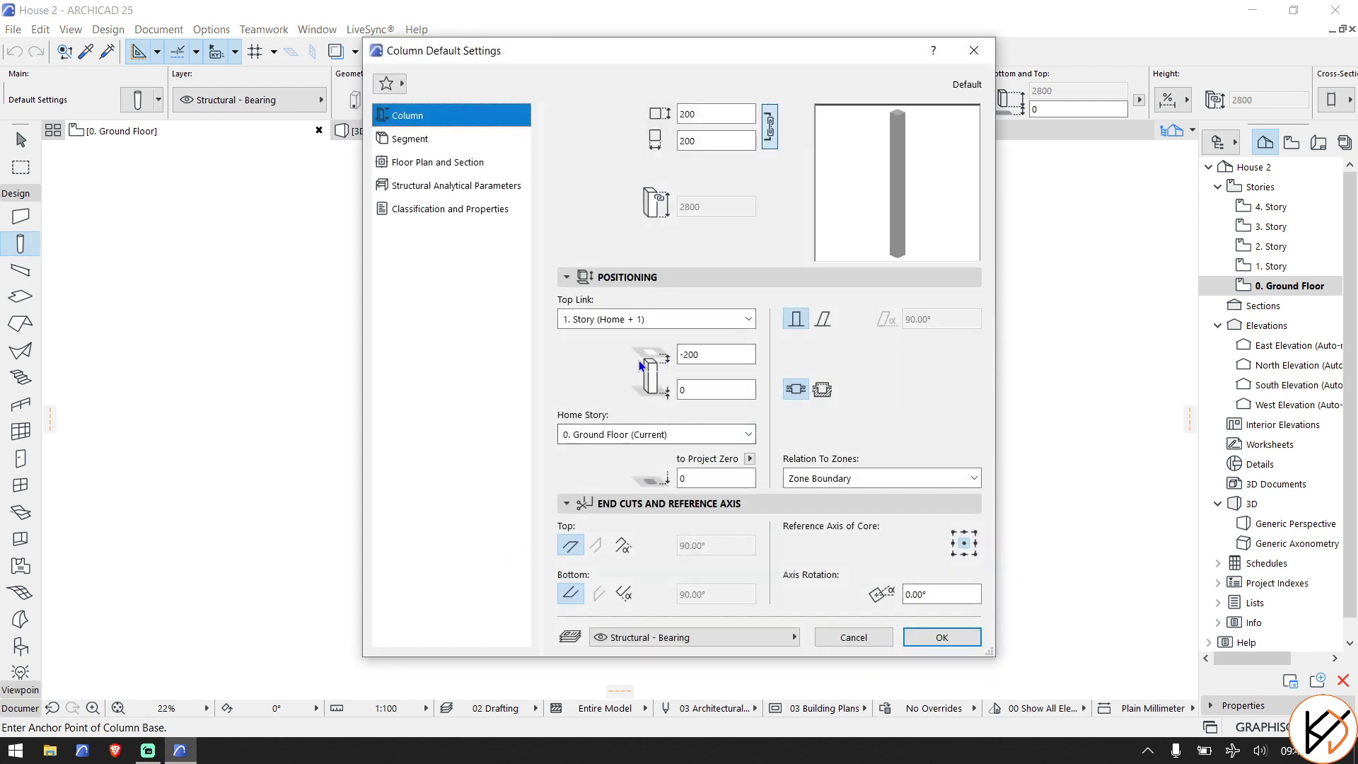
left_click(941, 636)
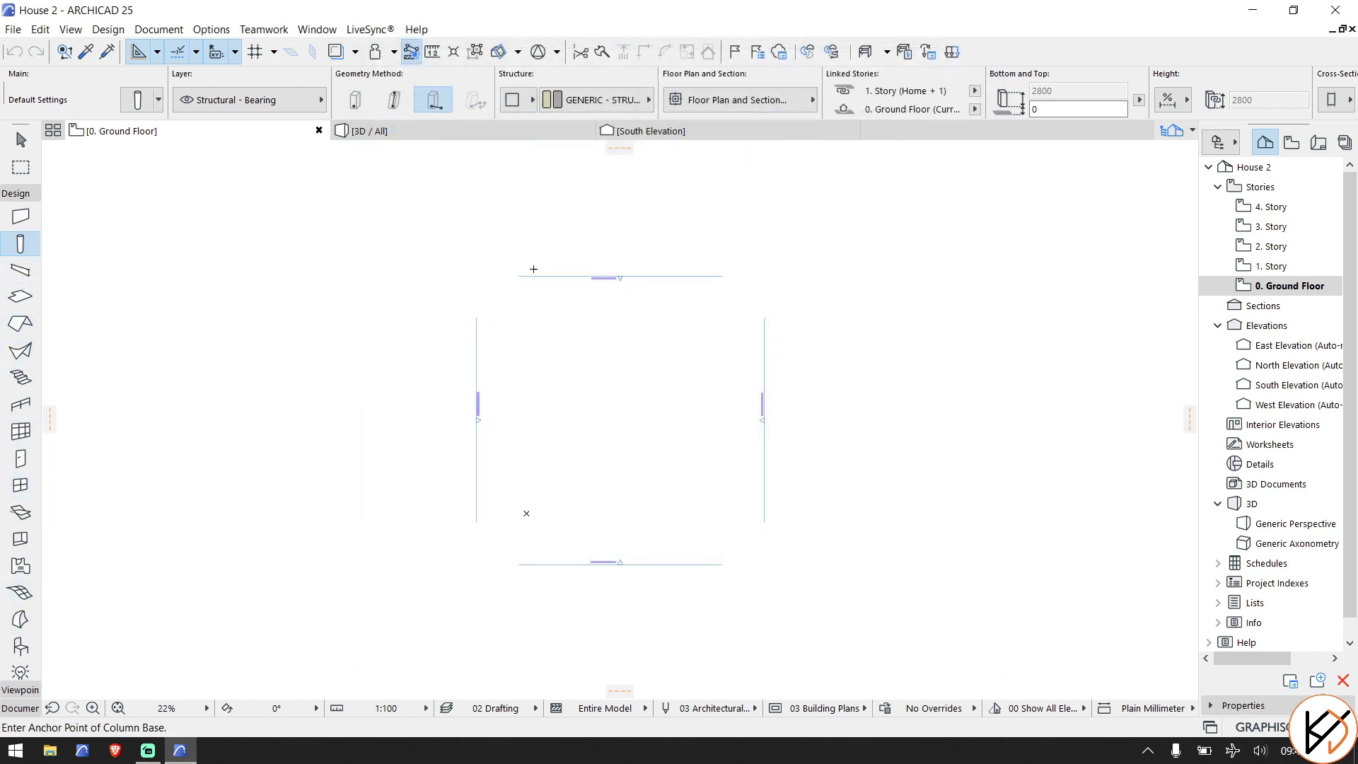
Configure the grid system to place columns with a 200 x 200 mm section at the grid line intersections.
scroll(541, 409, "up", 2)
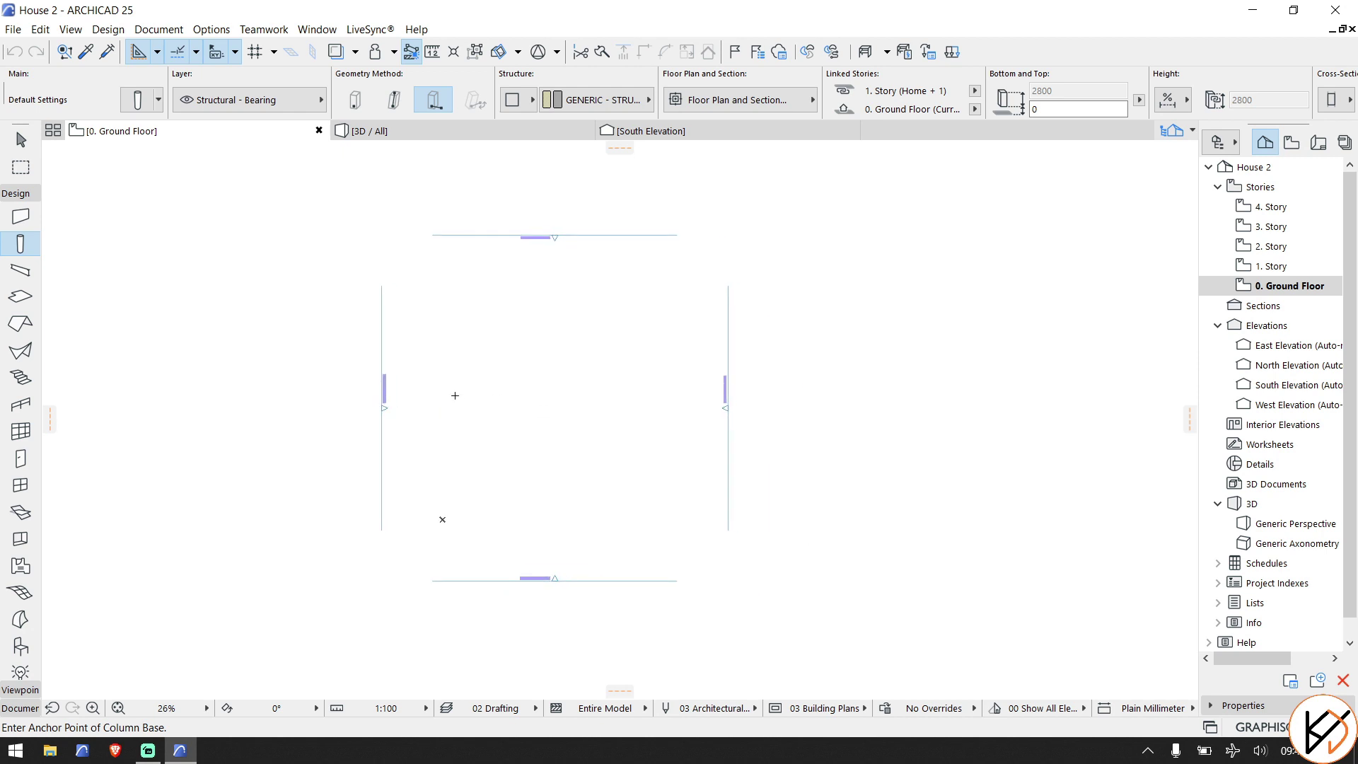
left_click(108, 29)
left_click(218, 444)
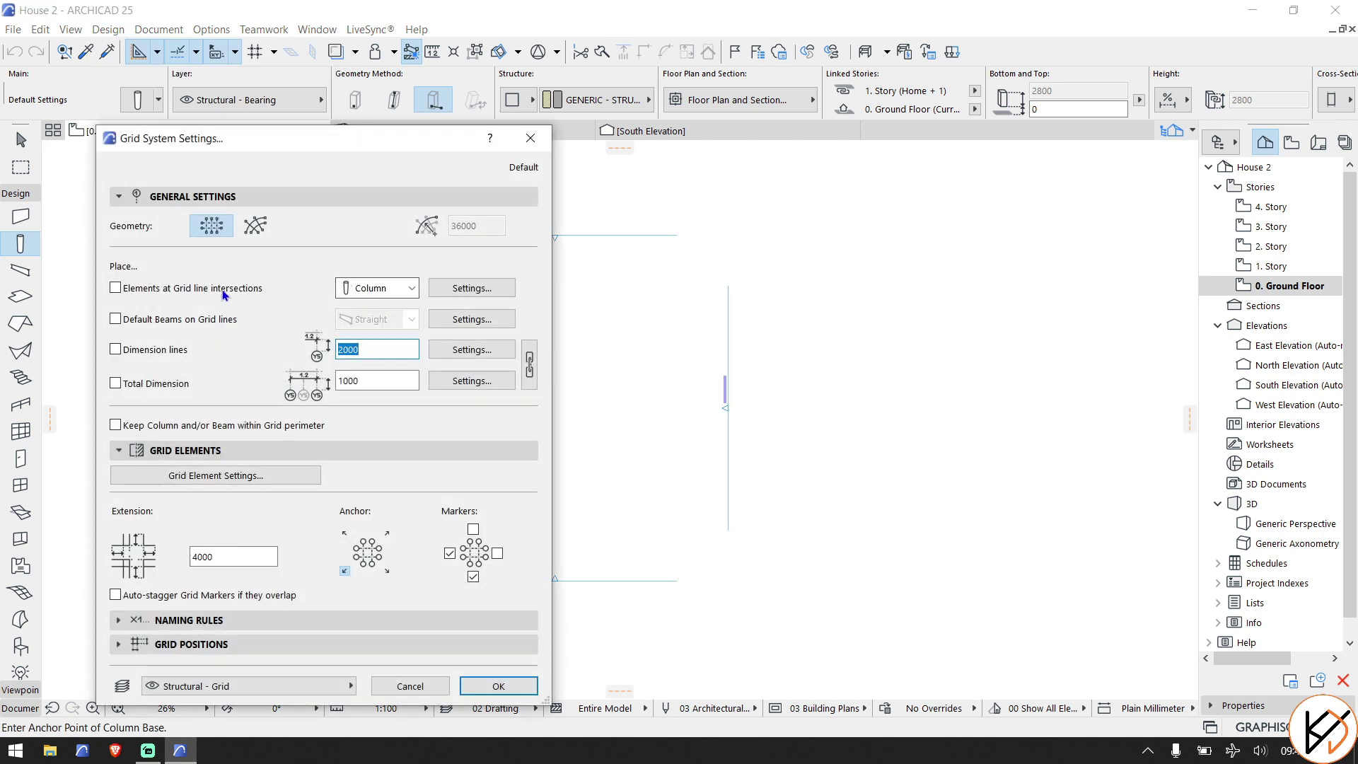
left_click(168, 288)
left_click(456, 289)
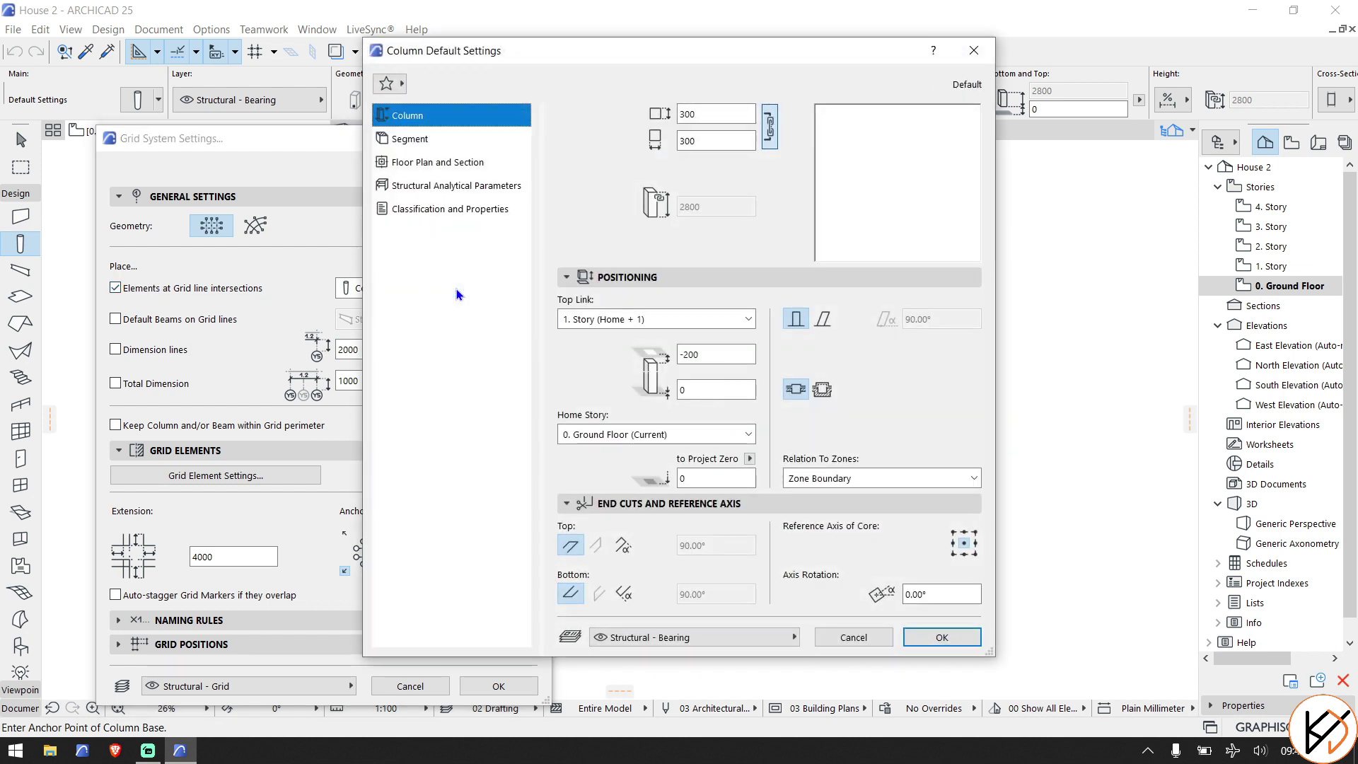
type("200")
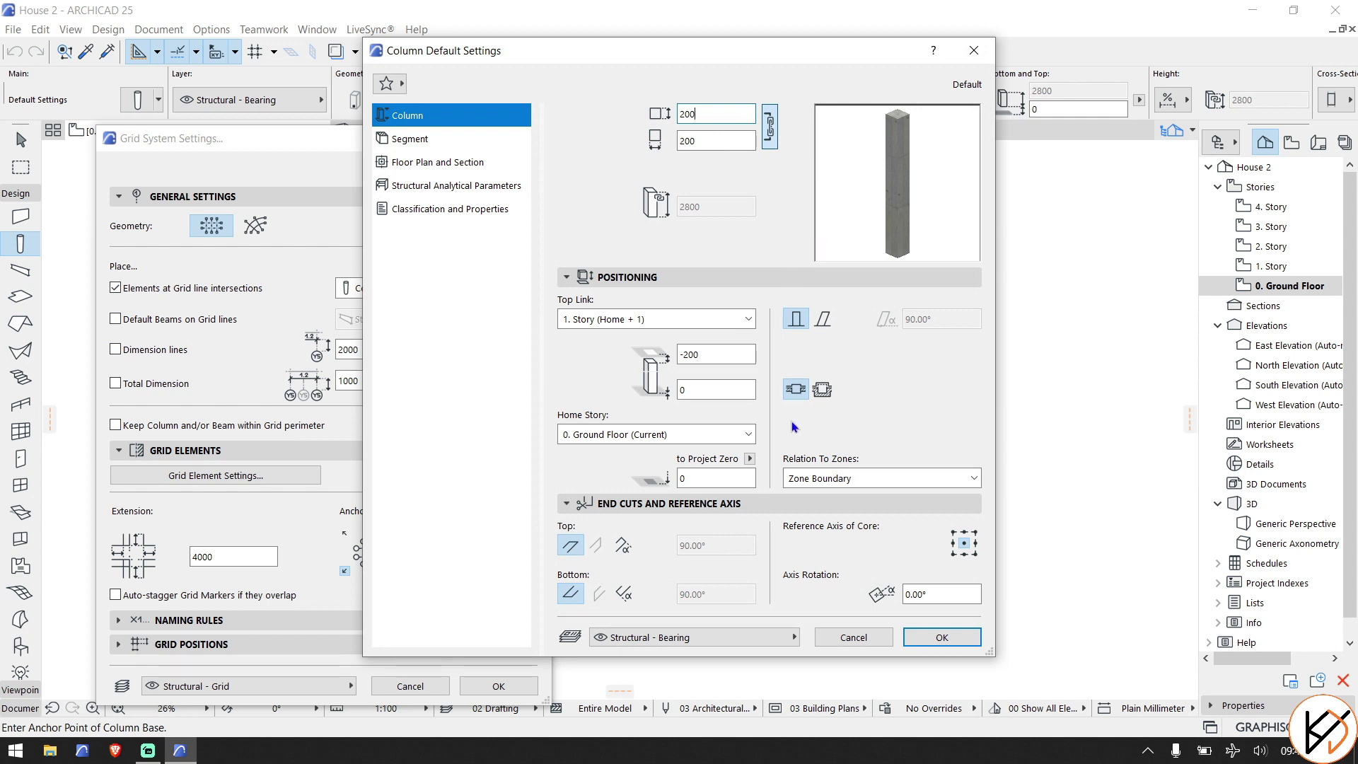
left_click(942, 637)
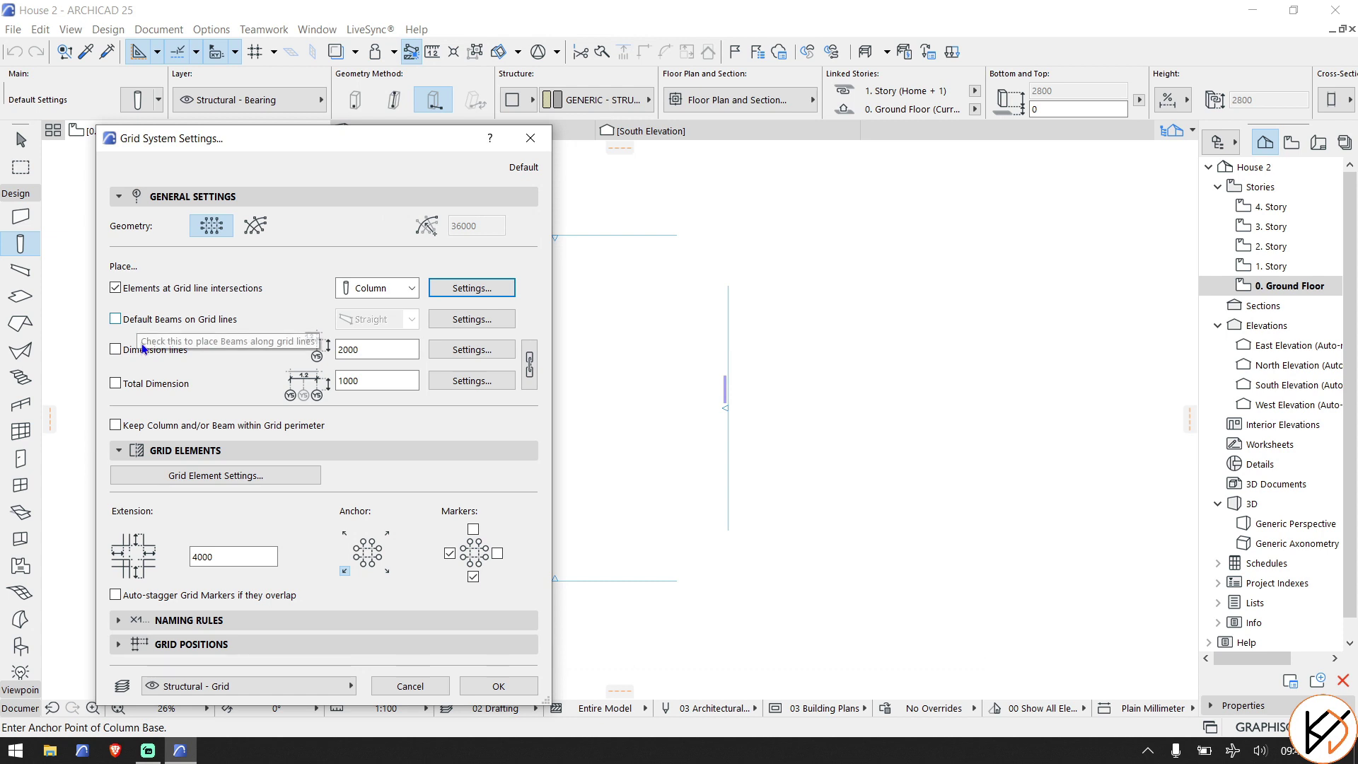
Enable grid markers on all four sides, confirm the grid system settings and leave the grid placement.
left_click(474, 529)
left_click(491, 686)
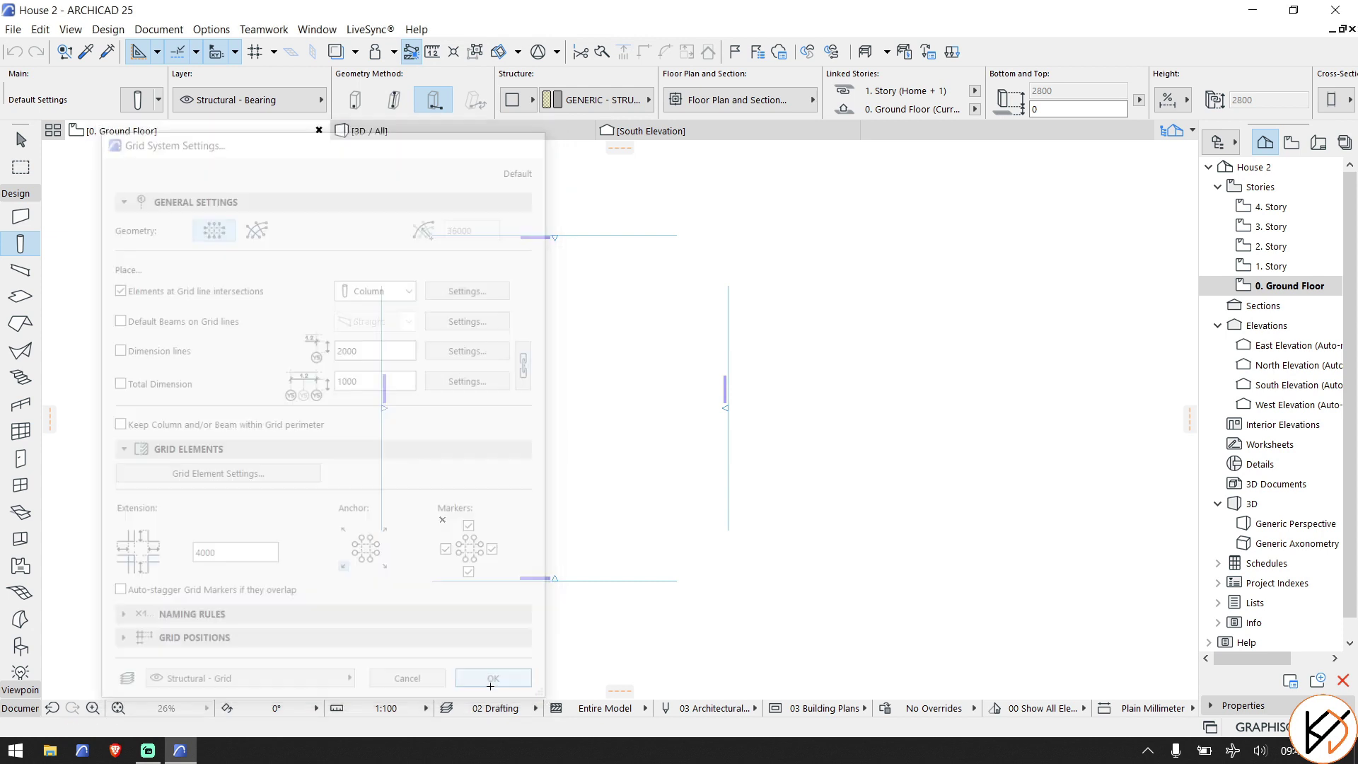
key("Escape")
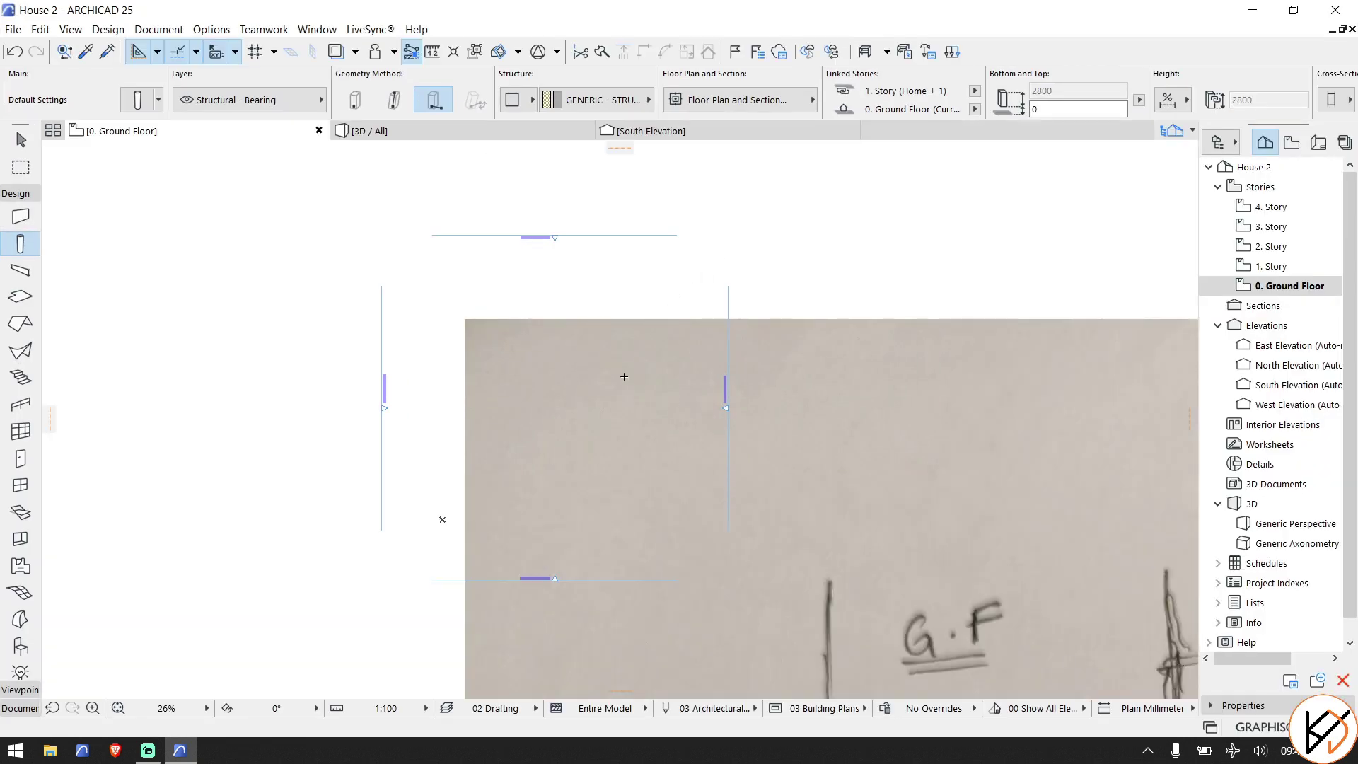
Move the pasted floor plan sketch image clear of the elevation markers and deselect it.
scroll(624, 376, "down", 6)
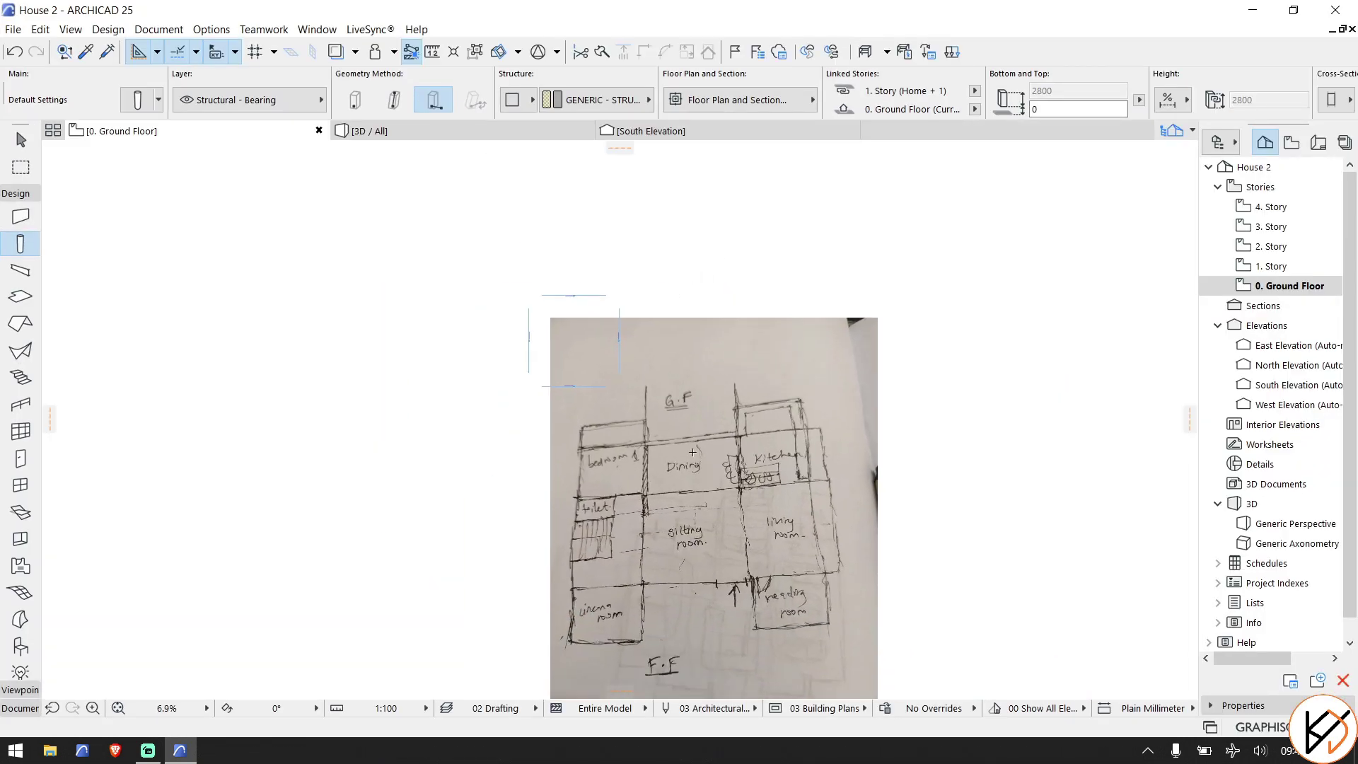
scroll(692, 452, "down", 2)
key("Escape")
left_click(679, 447)
left_click_drag(677, 448, 831, 439)
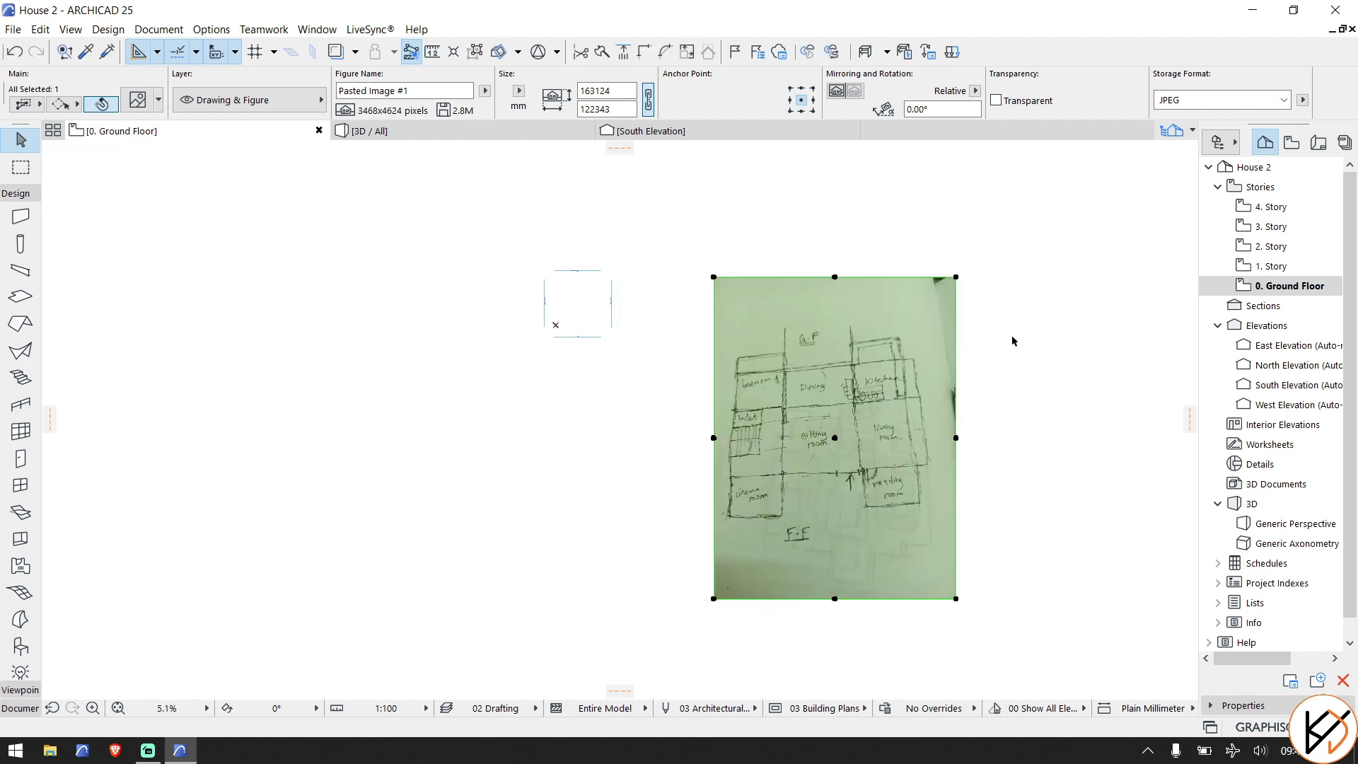
left_click(1013, 341)
Reopen the grid system settings and set the distance of horizontal grid line B to 5200 in the grid positions.
scroll(871, 474, "up", 4)
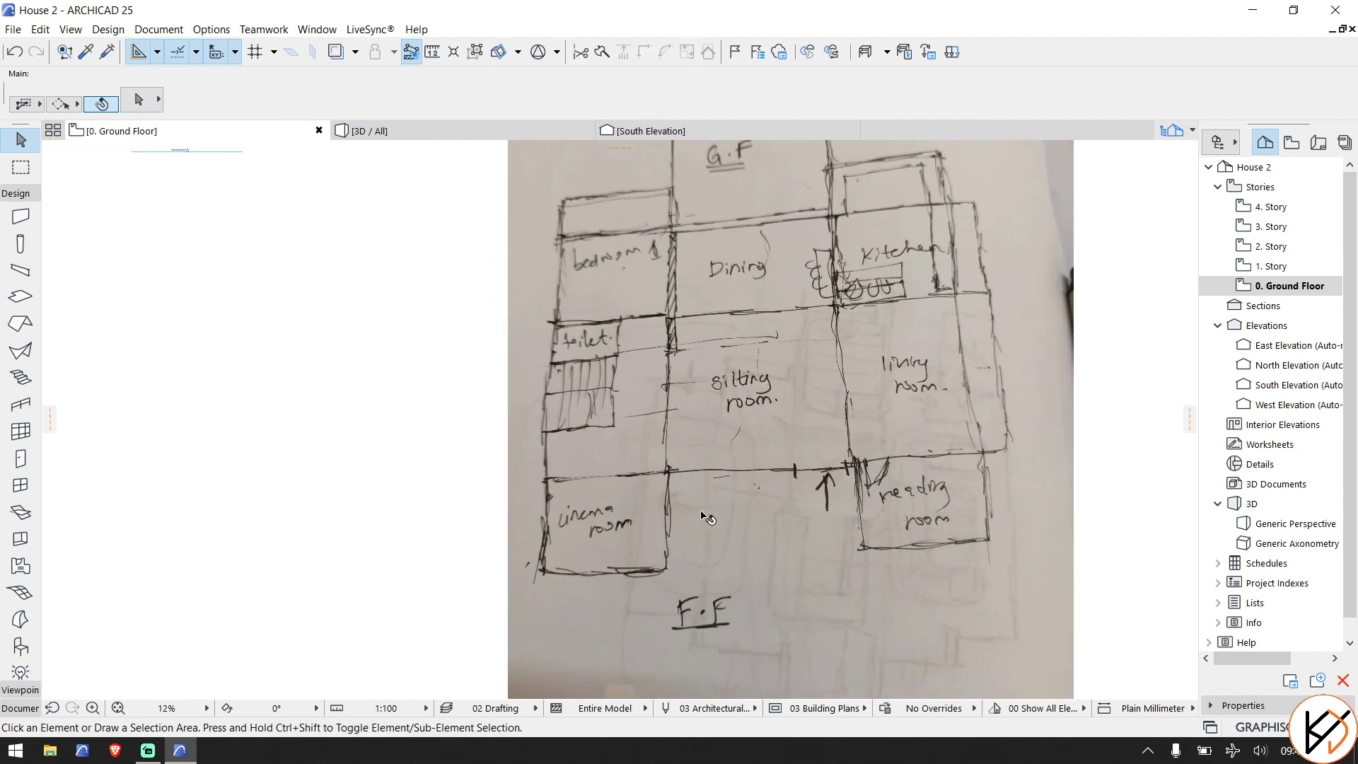
scroll(708, 518, "up", 4)
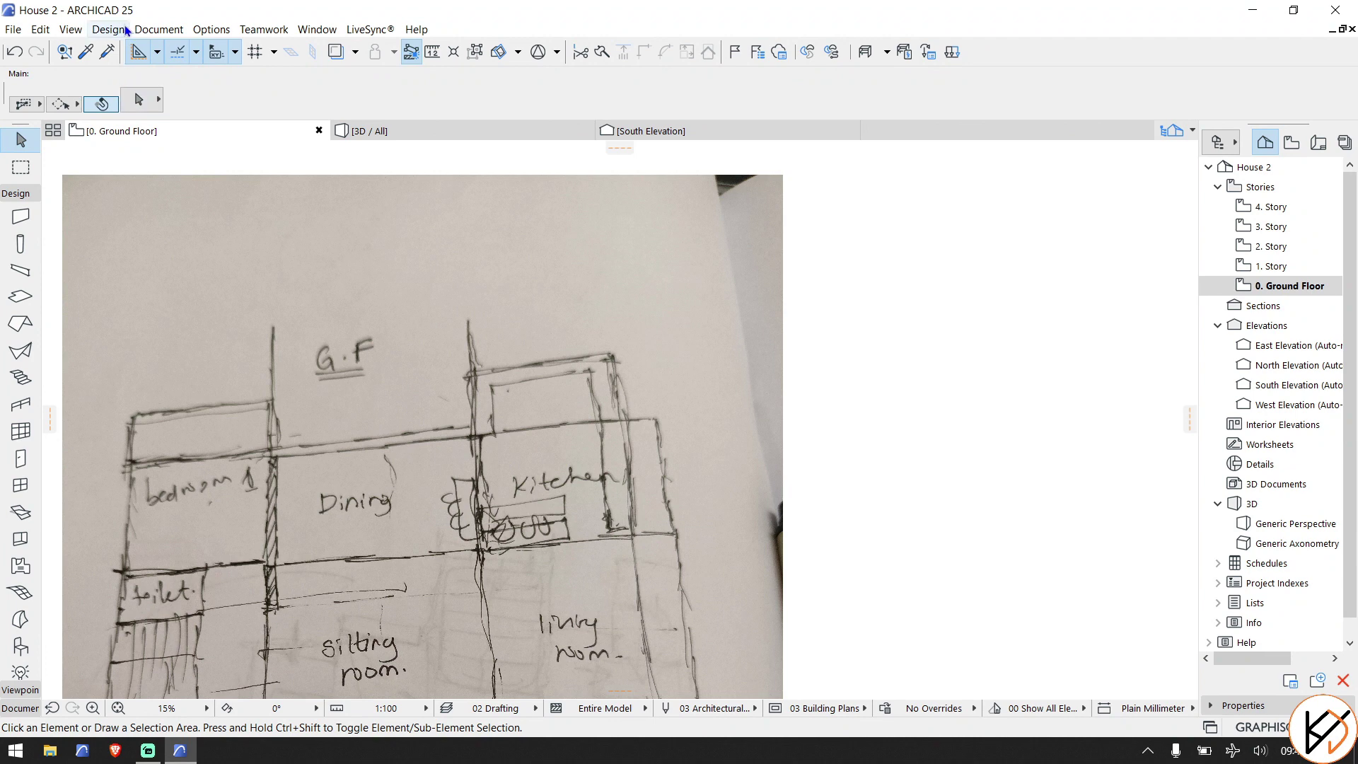
left_click(117, 30)
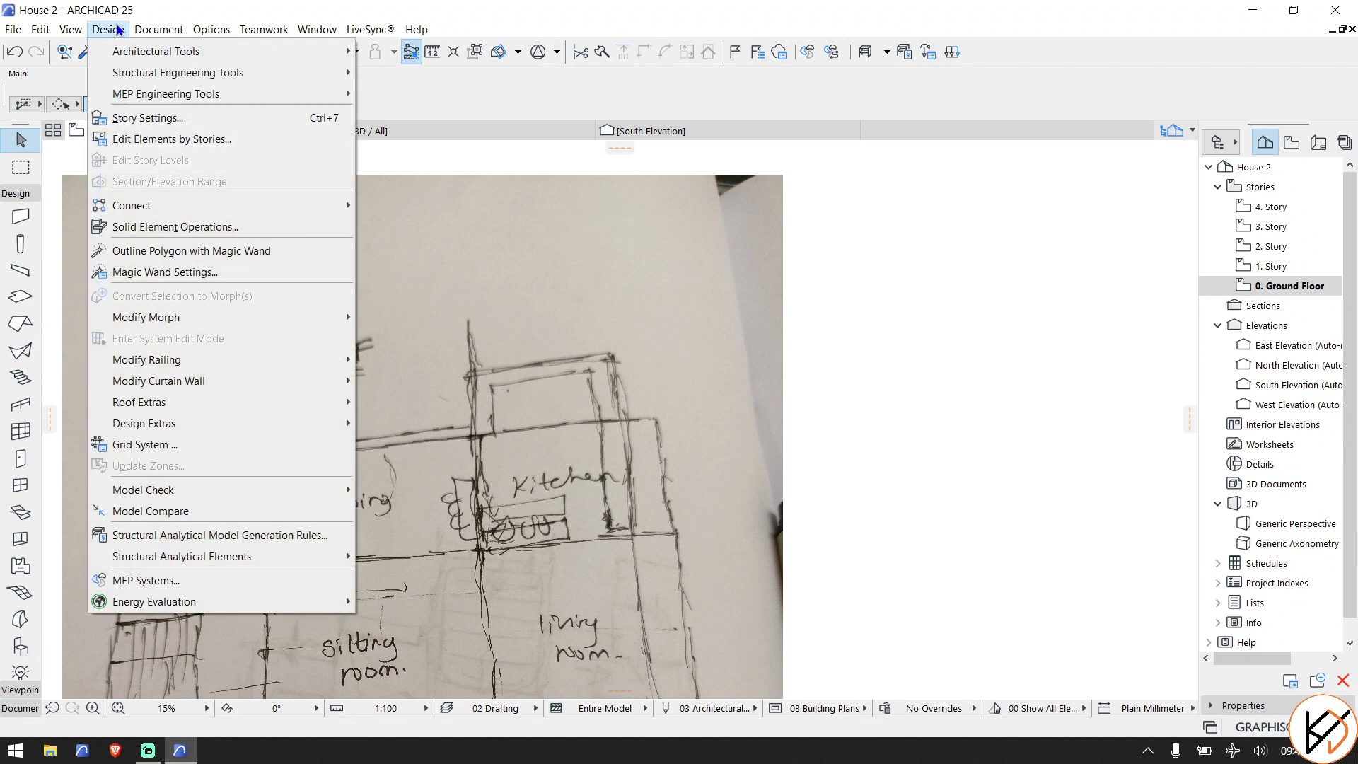
left_click(180, 444)
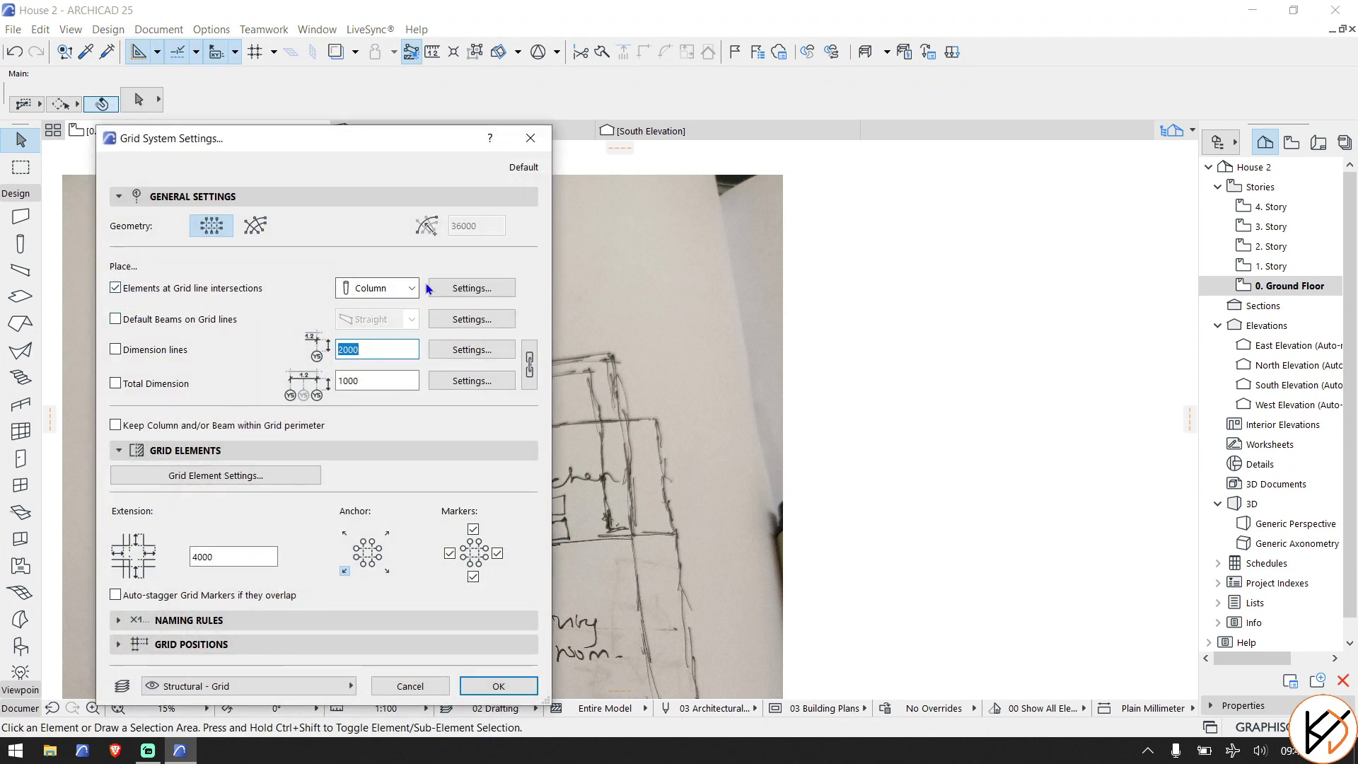
left_click_drag(342, 143, 506, 82)
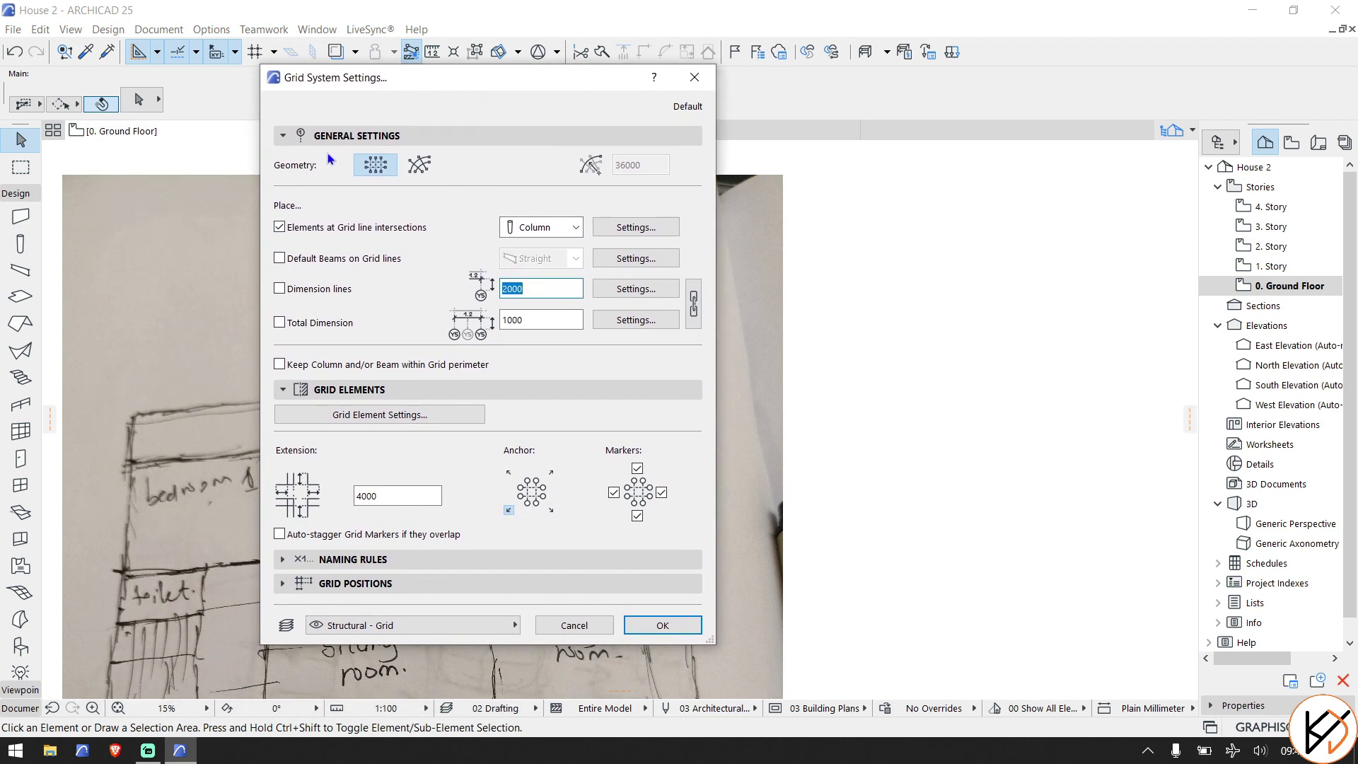
left_click(328, 135)
double_click(396, 266)
type("200")
left_click(355, 354)
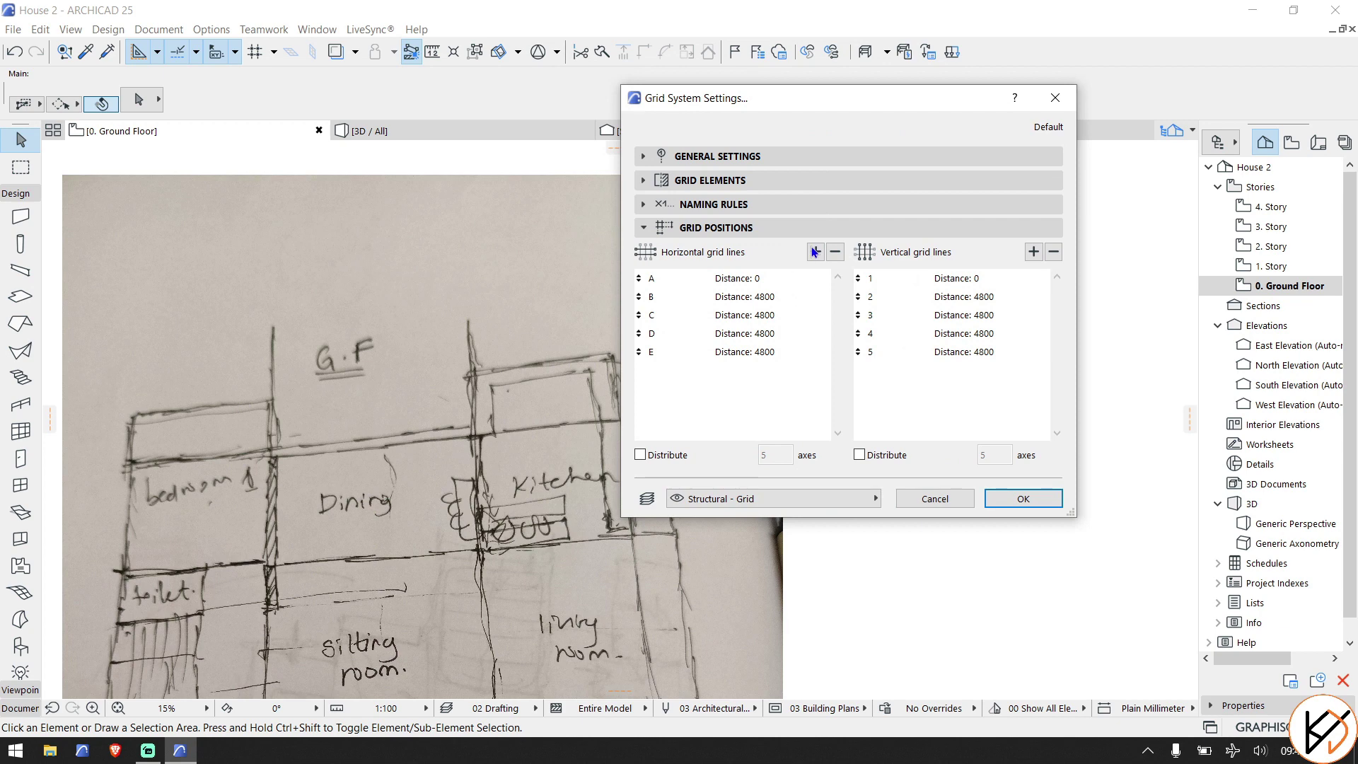
left_click(769, 298)
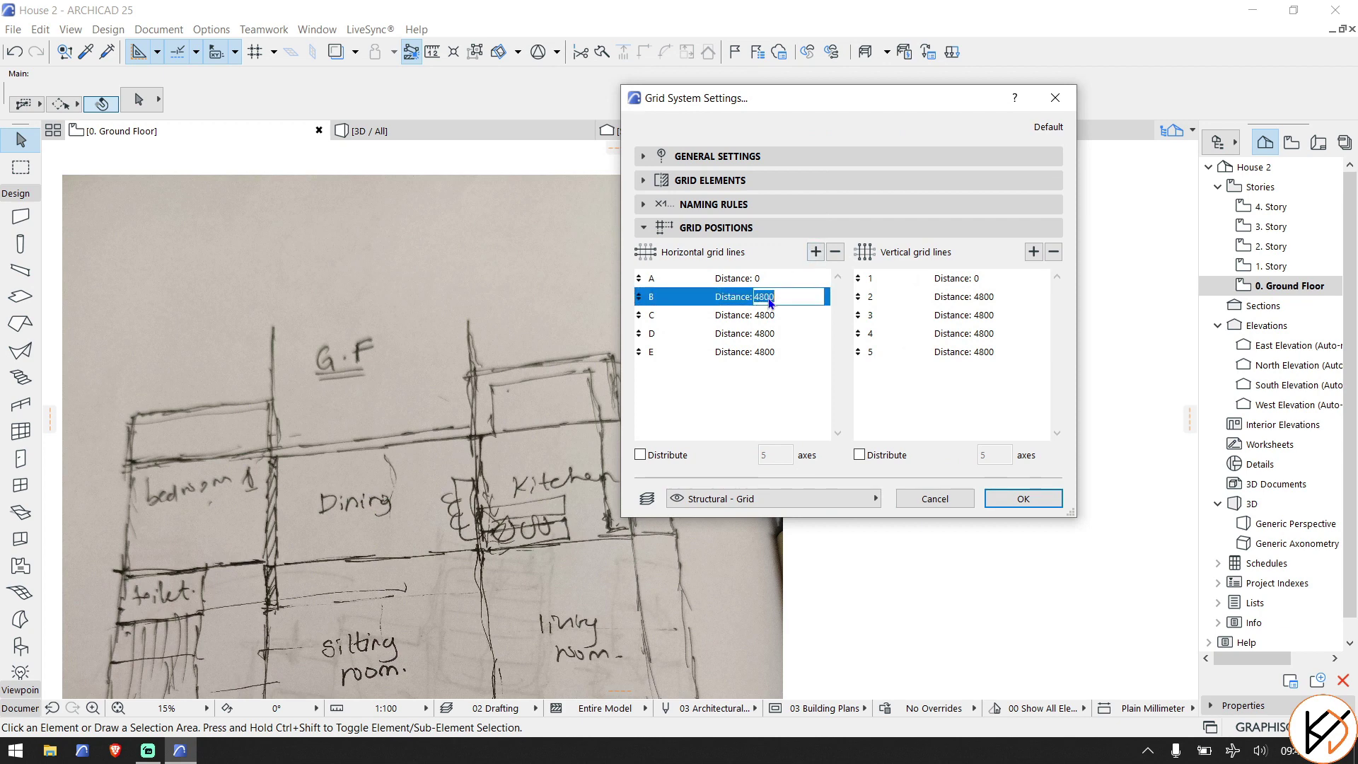
type("52")
double_click(770, 300)
Set the distances of horizontal grid lines C to 4200 and D to 3200, and remove line E.
left_click(779, 316)
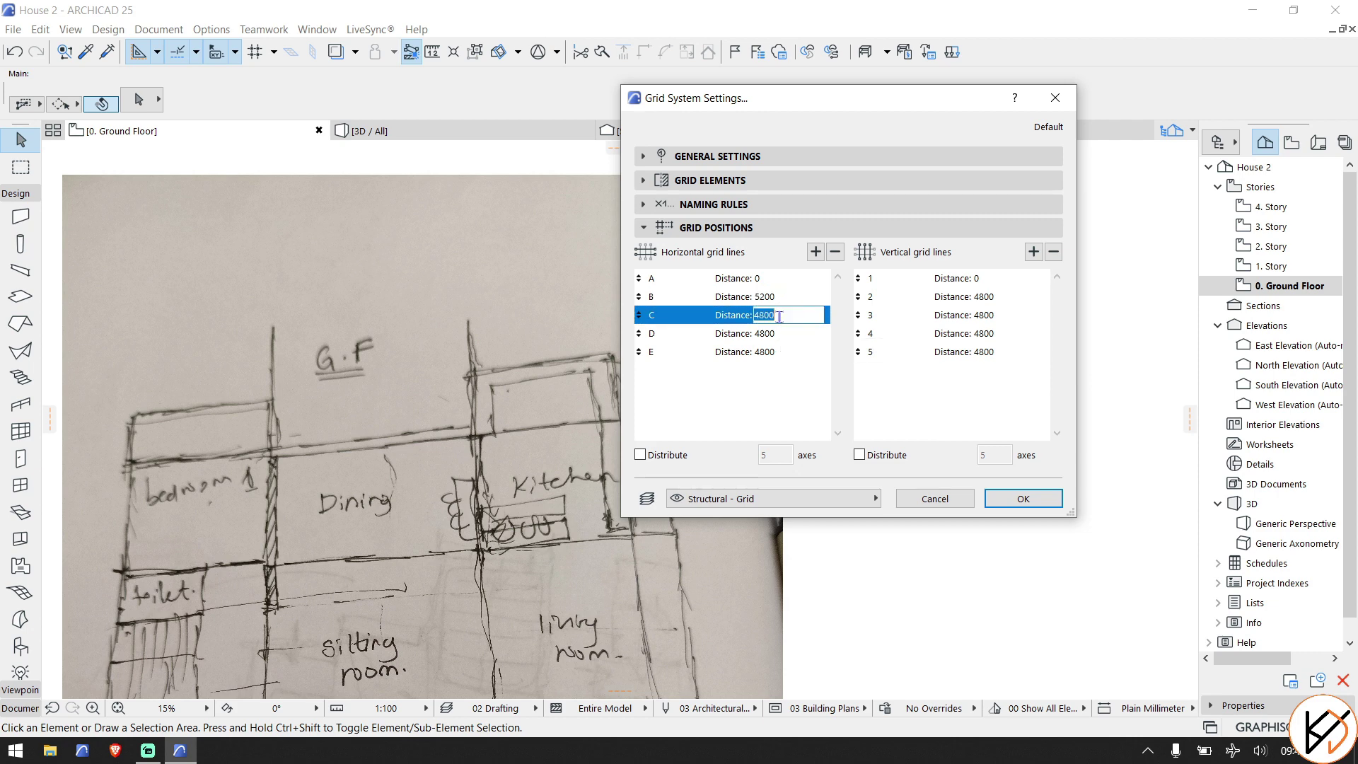
type("4200")
key("Return")
type("3200")
key("Return")
left_click(835, 251)
Define vertical grid distances 5200, 4200 and 3200 and horizontal distances 3200, 5200, 3200 and 1700, and confirm the grid.
left_click(983, 297)
type("5200 4200 3200")
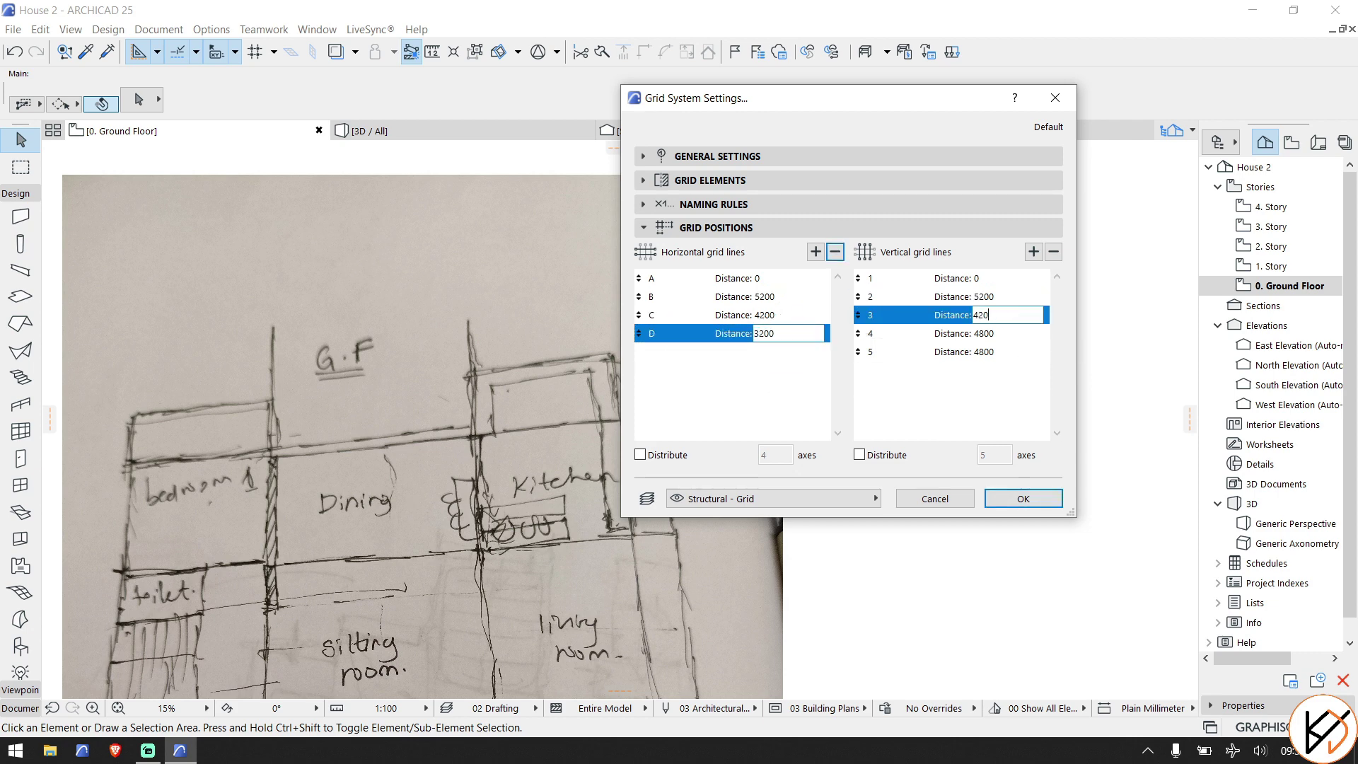
left_click(1034, 499)
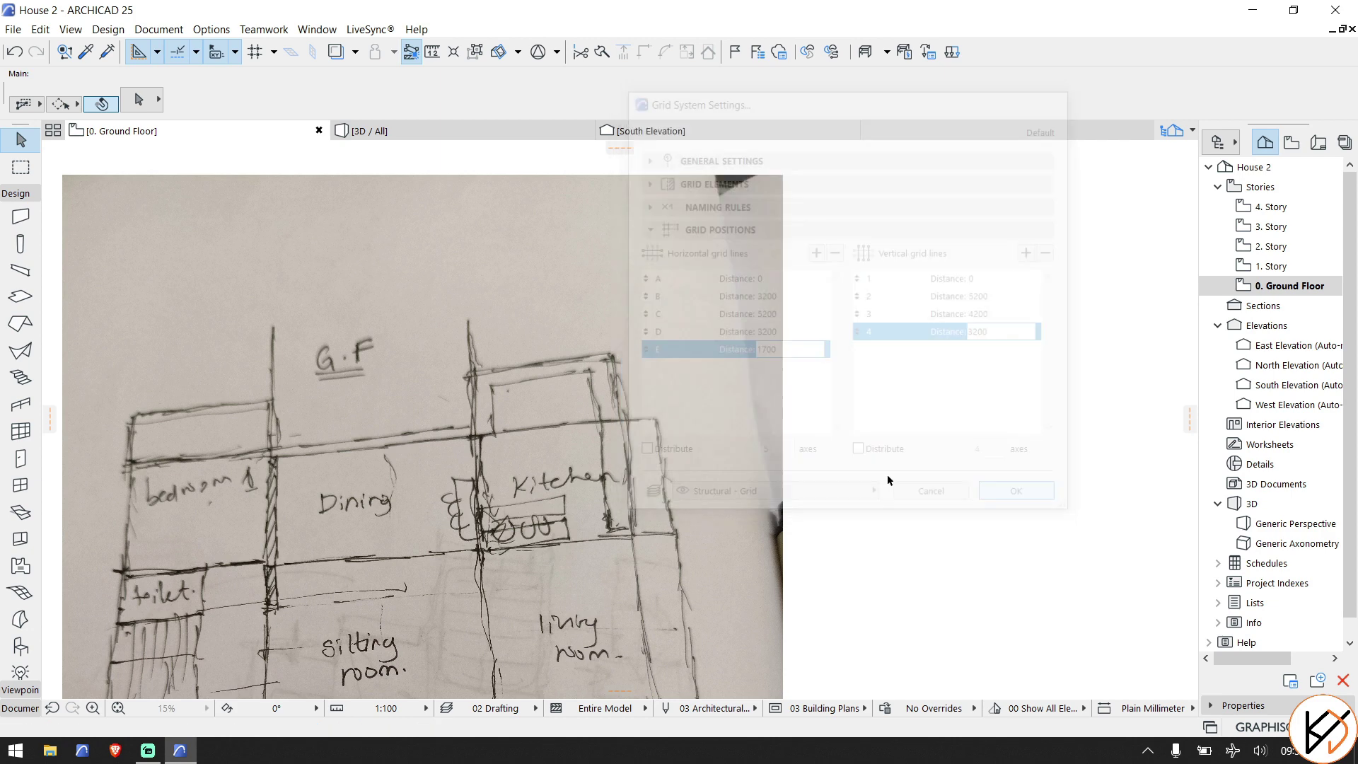
Place the grid system horizontally with its A-1 corner at the project origin, between the elevation markers.
scroll(569, 517, "down", 3)
middle_click_drag(164, 416, 485, 338)
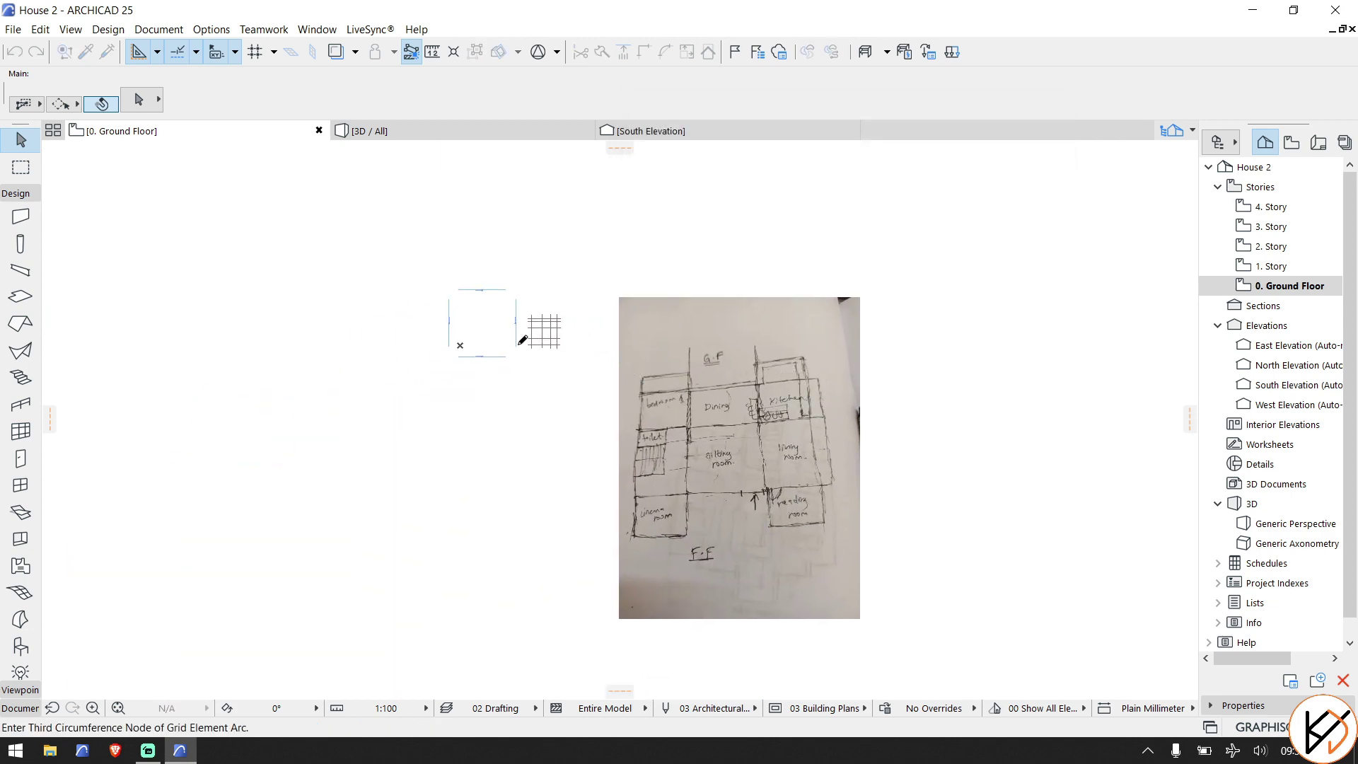
scroll(485, 334, "up", 3)
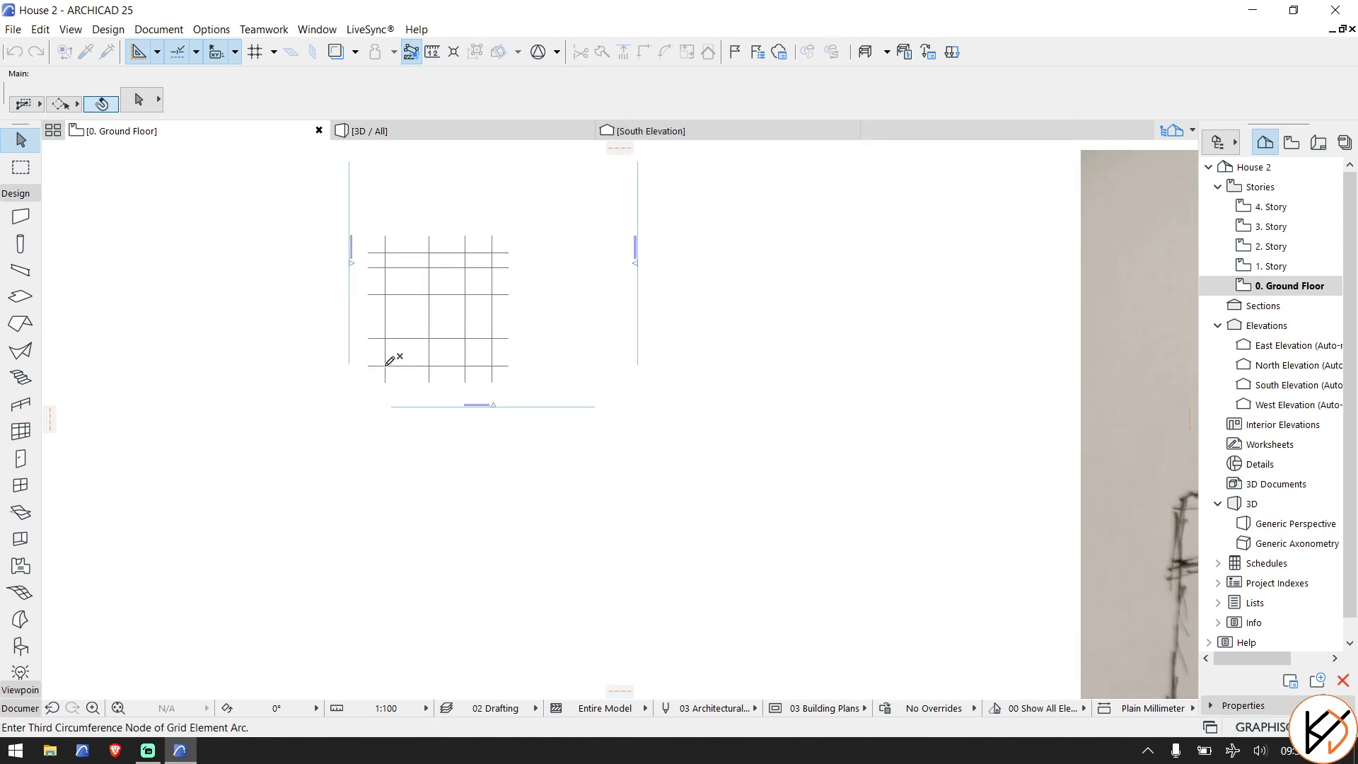
scroll(495, 396, "down", 2)
middle_click_drag(931, 612, 672, 483)
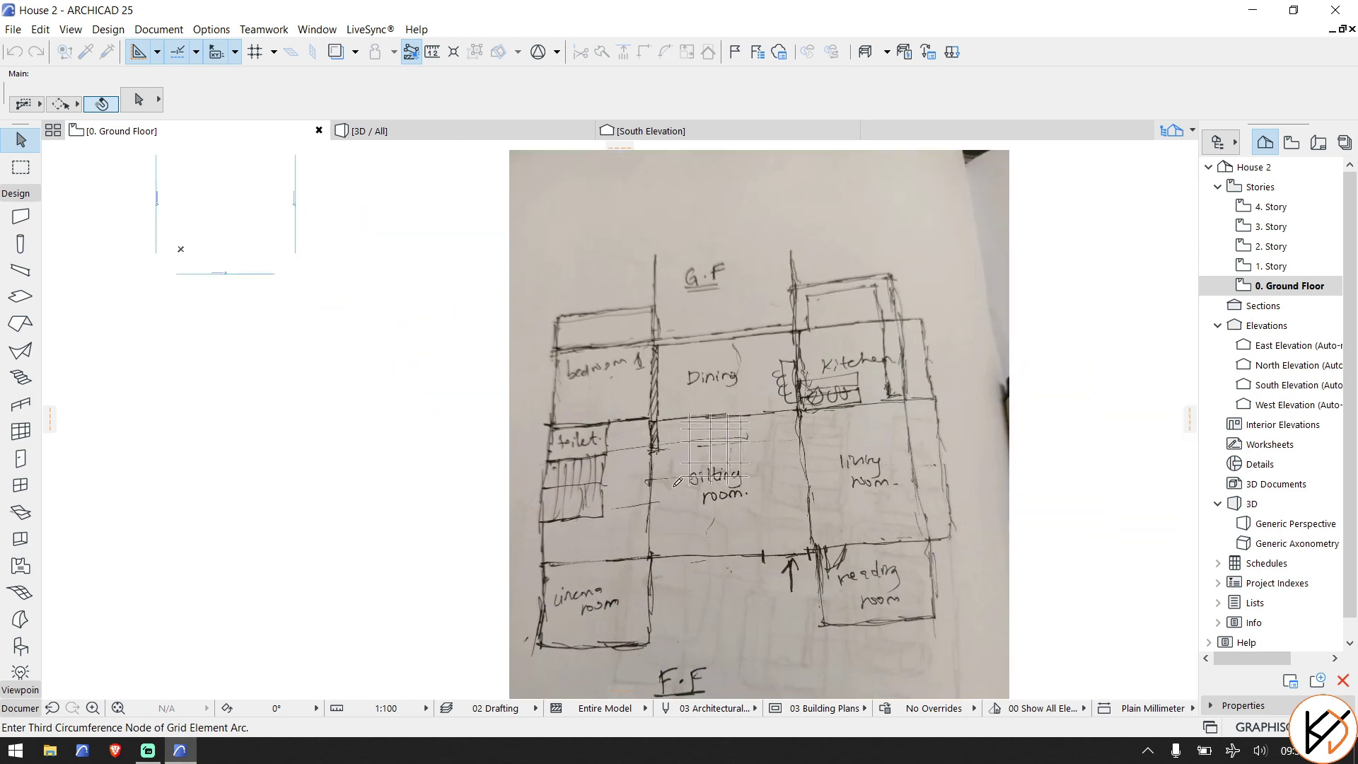
scroll(394, 452, "up", 5)
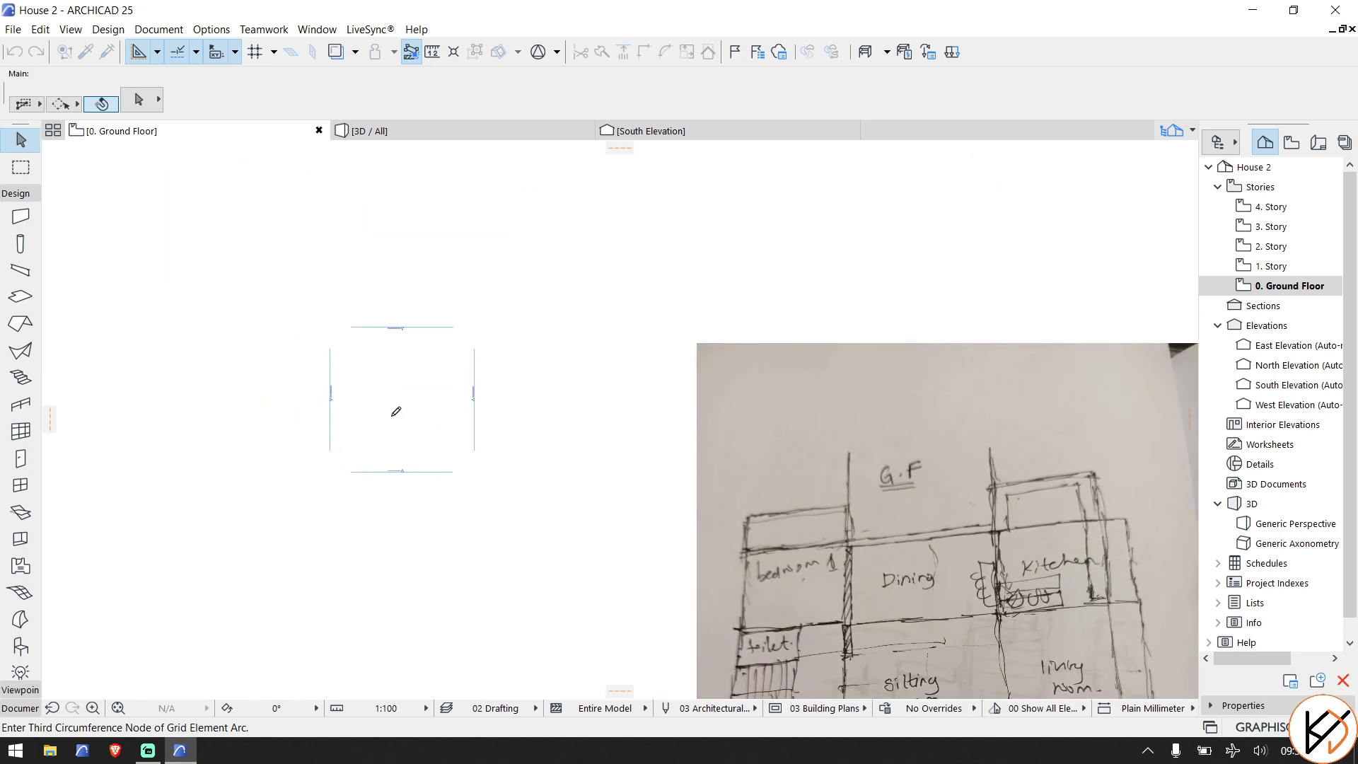
scroll(337, 451, "up", 1)
left_click(293, 487)
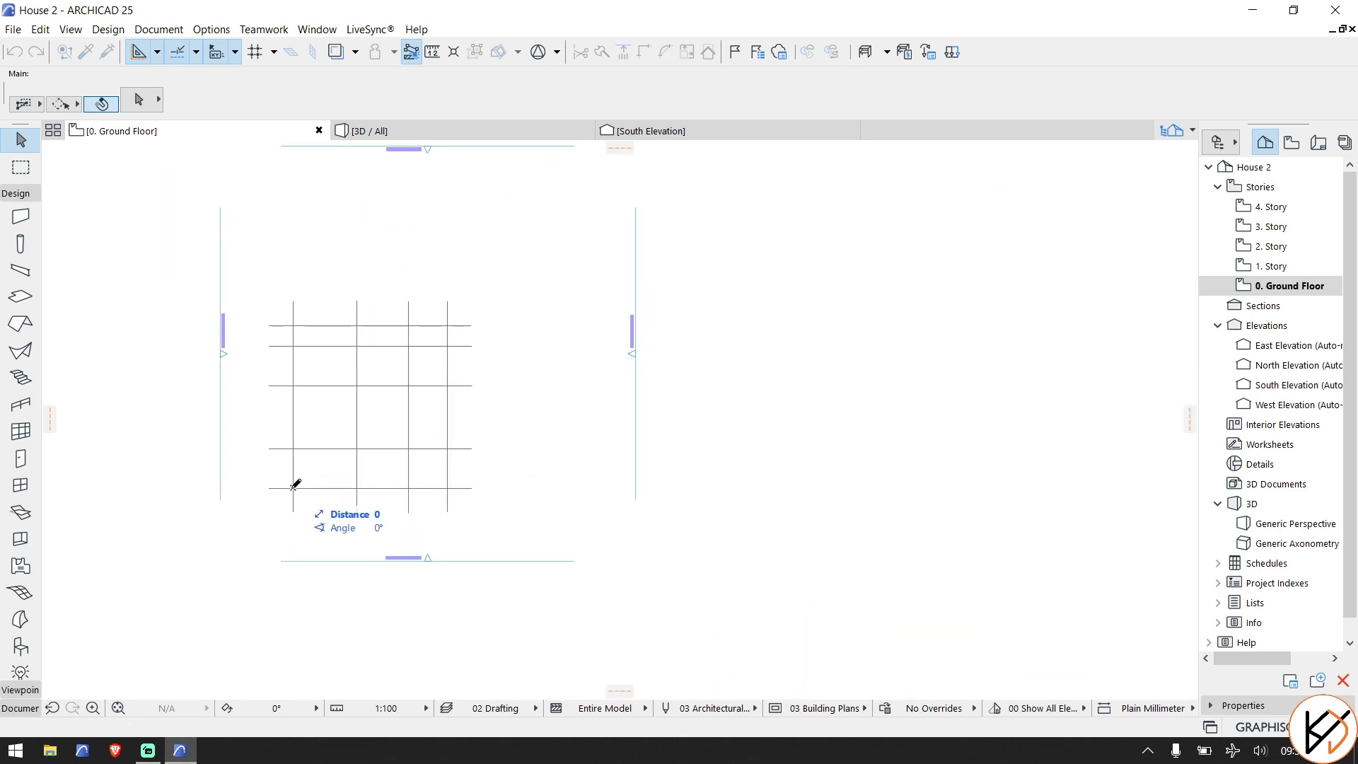
left_click(377, 487)
middle_click_drag(373, 421, 437, 432)
scroll(437, 431, "up", 5)
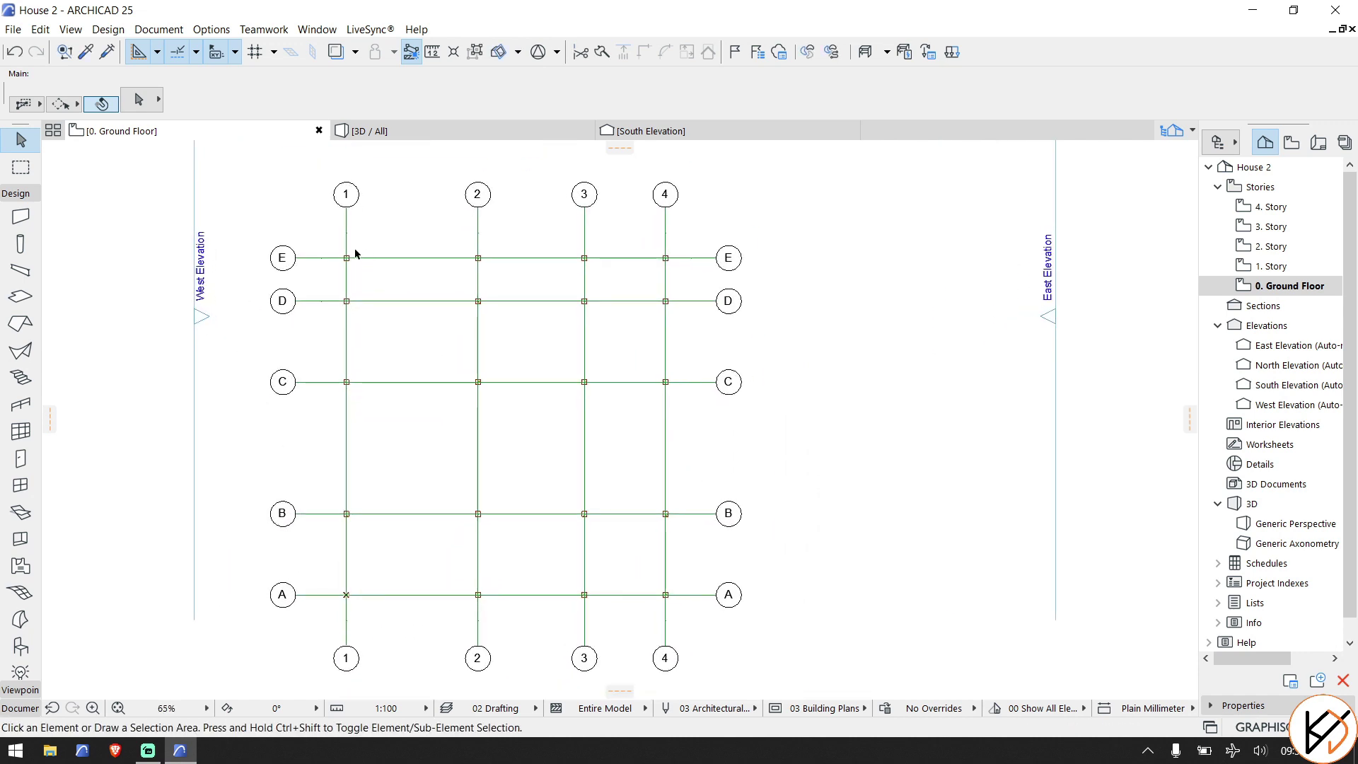
Inspect the placed grid and its columns in the floor plan and in the 3D perspective.
scroll(344, 272, "up", 2)
scroll(789, 270, "down", 2)
middle_click_drag(816, 319, 670, 316)
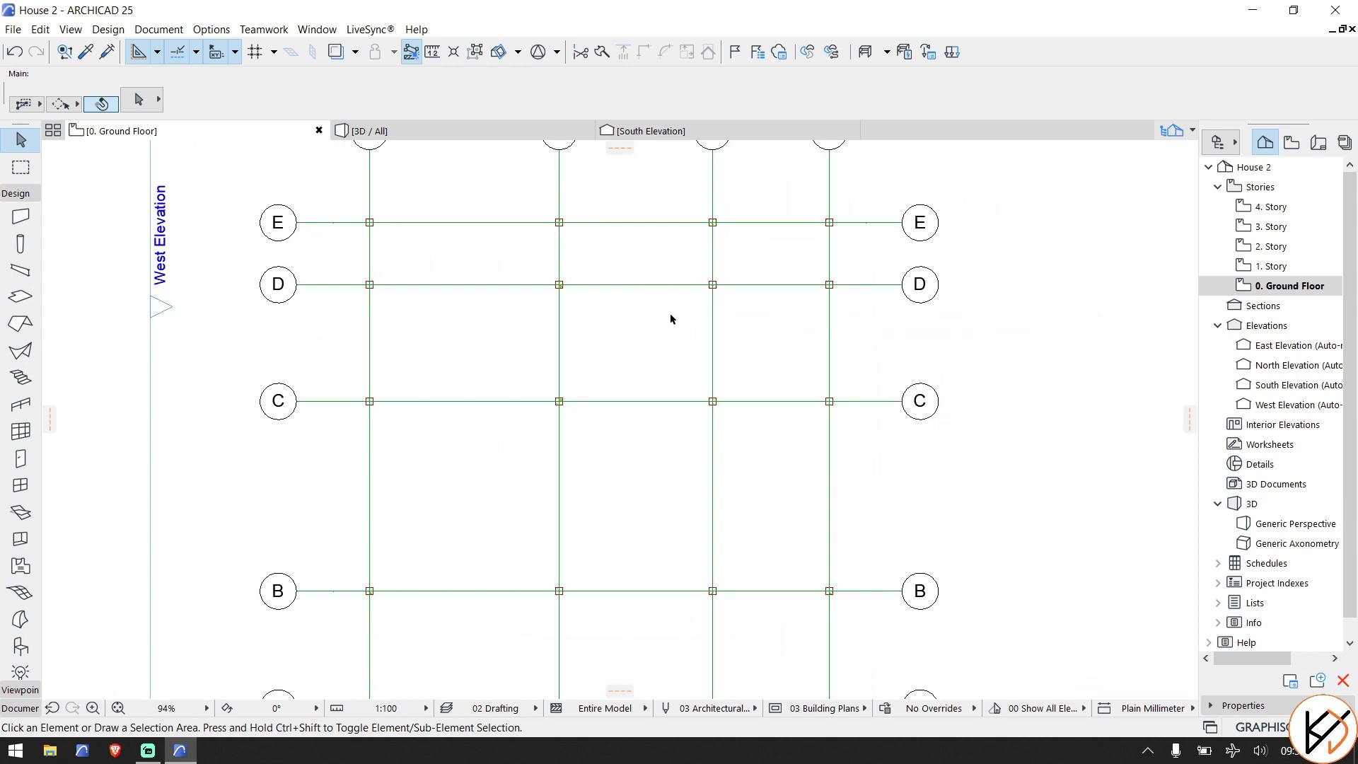
scroll(670, 315, "down", 2)
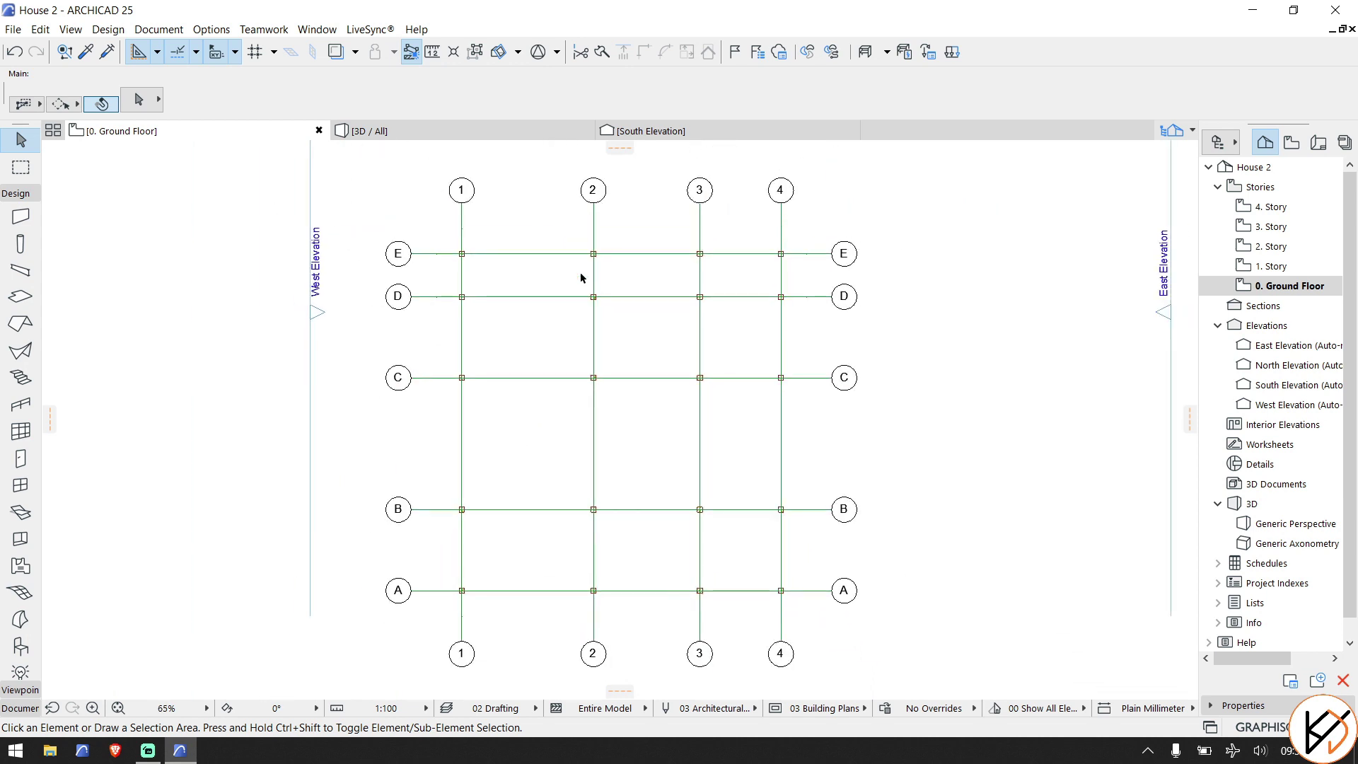
left_click(484, 142)
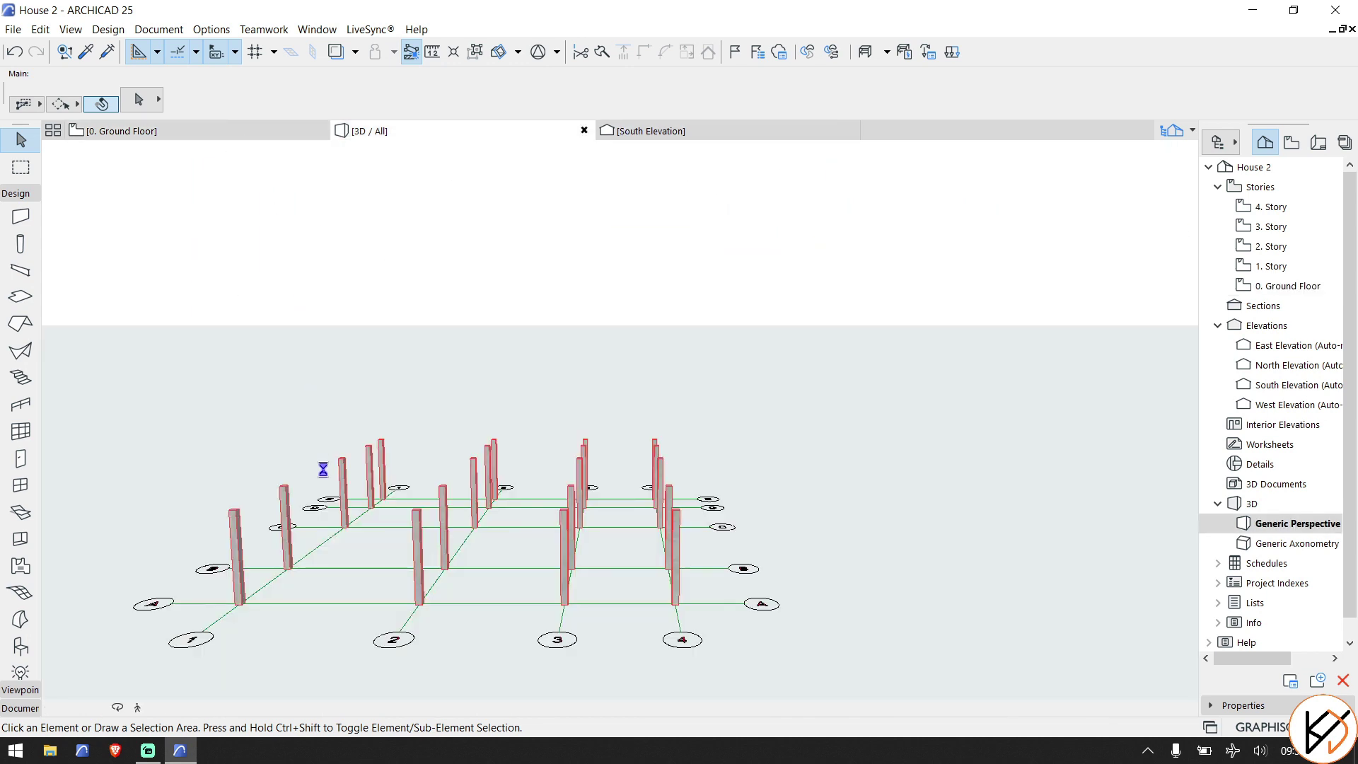
left_click(117, 708)
left_click_drag(424, 602, 455, 573)
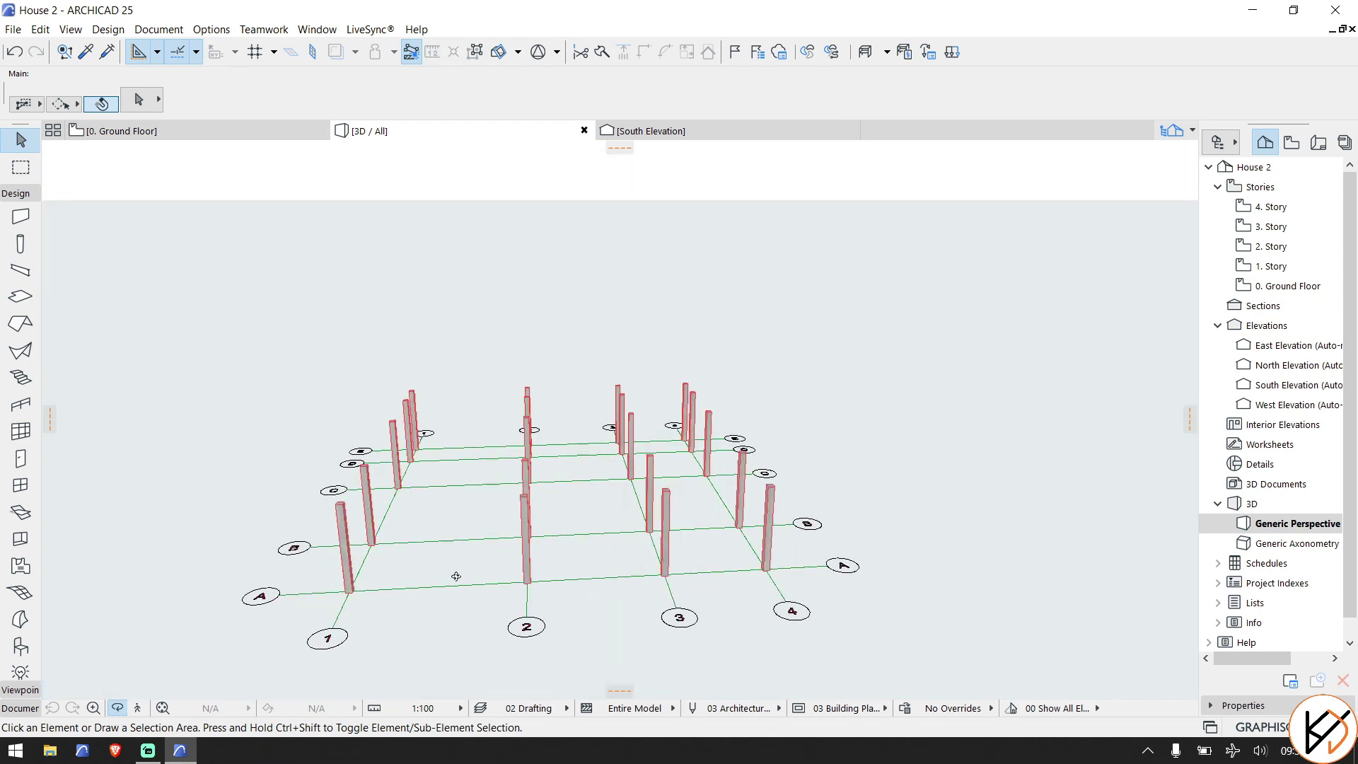
Select all grid elements in 3D and turn off their display in the 3D view through the selection settings.
left_click(420, 598)
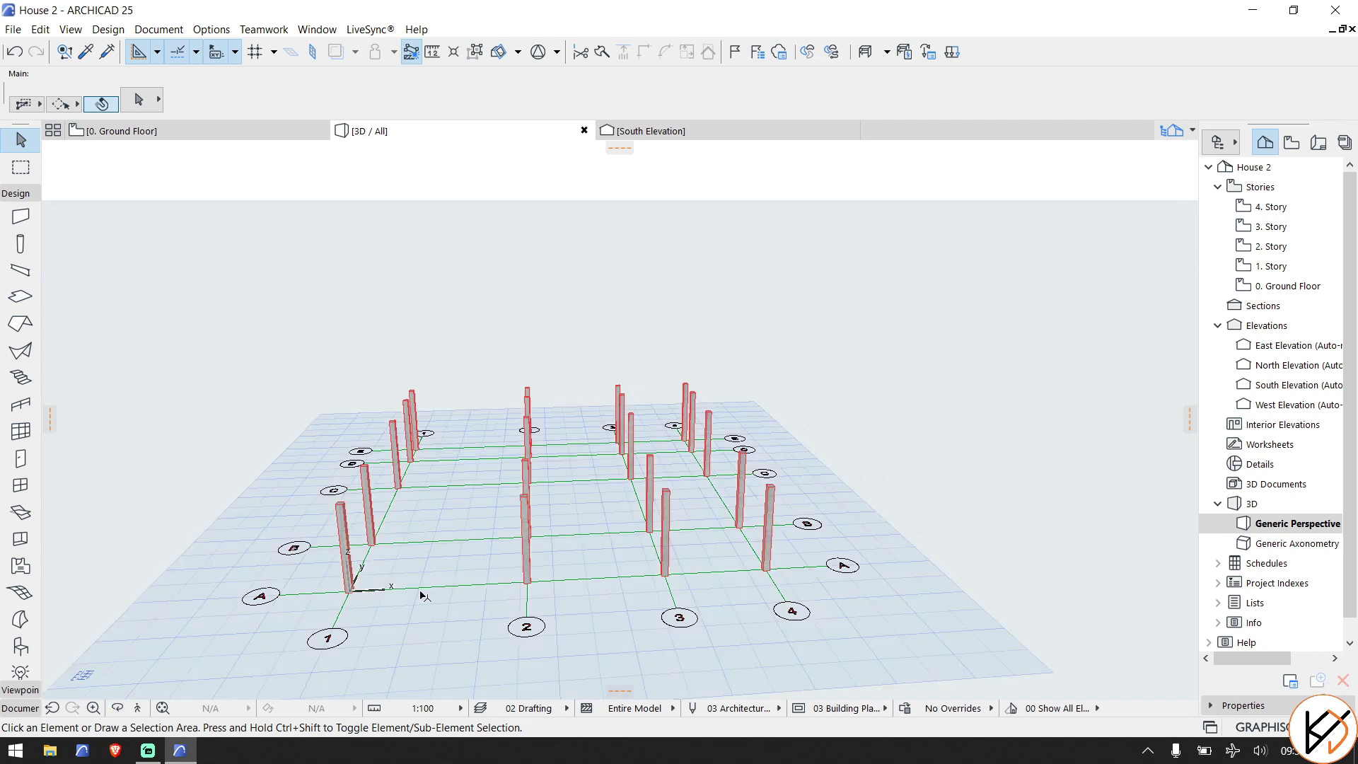
left_click(422, 591)
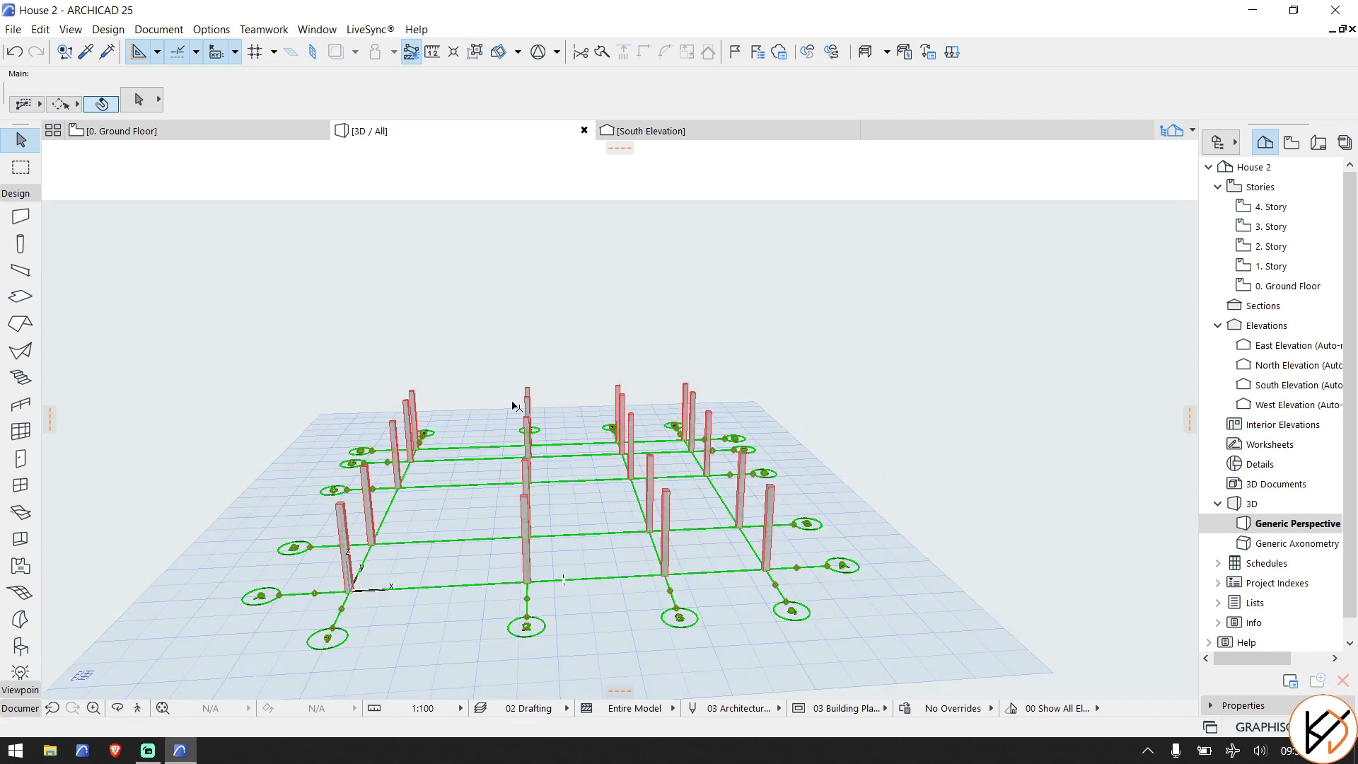
right_click(540, 345)
left_click(574, 311)
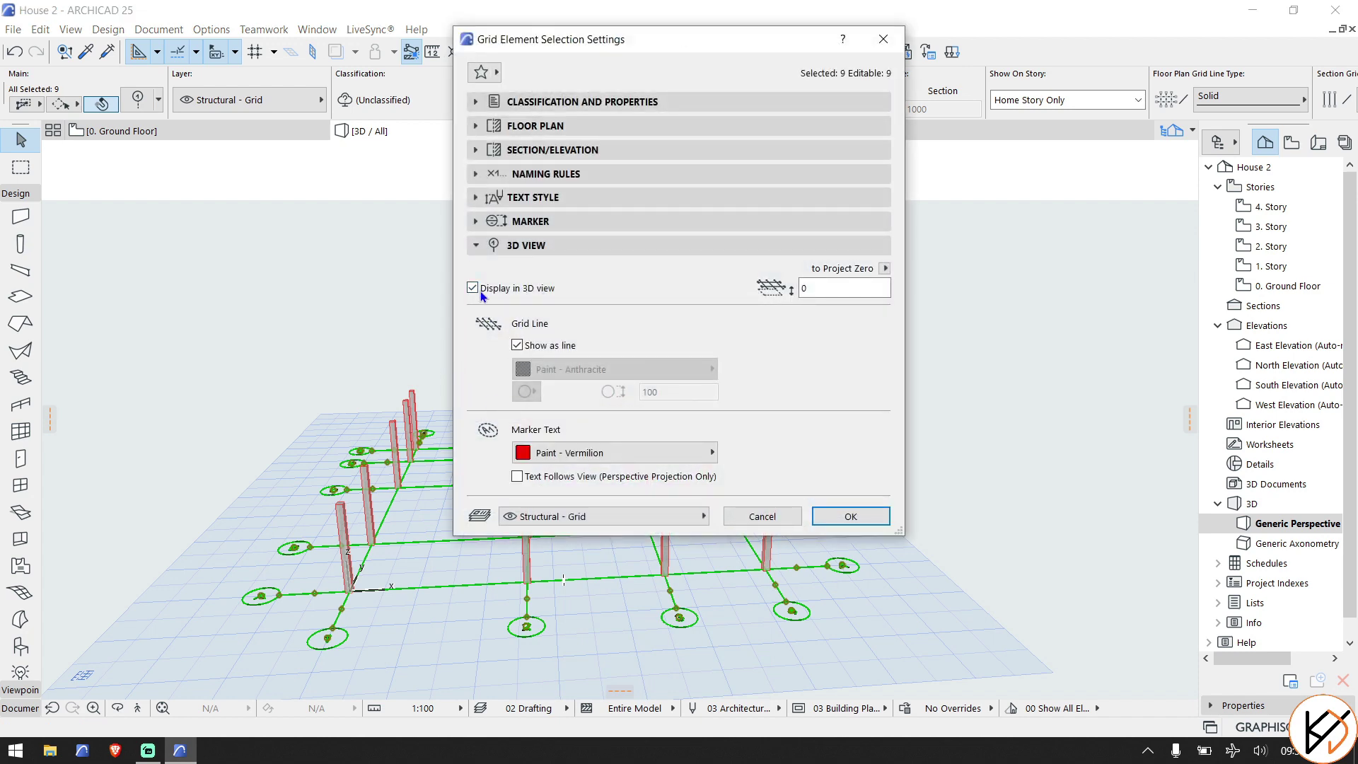
left_click(850, 516)
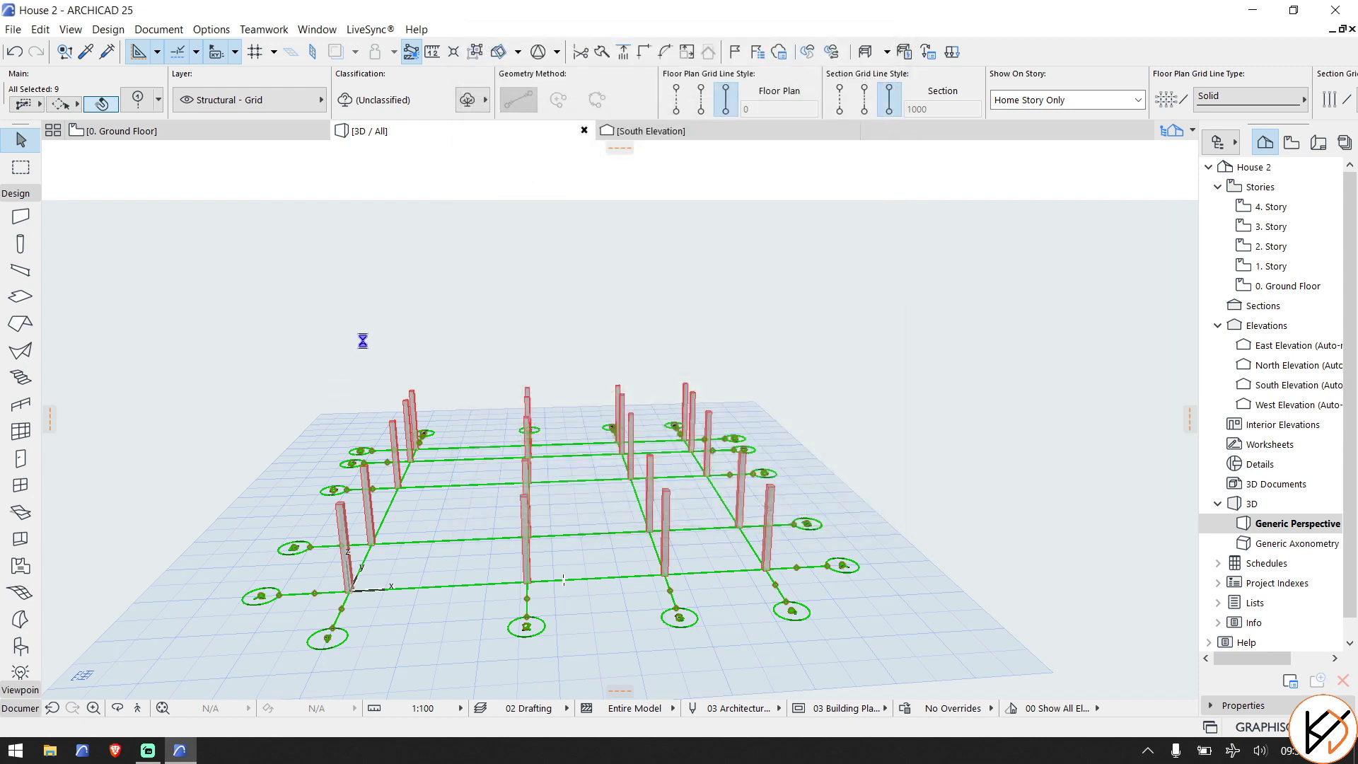
Return to the ground floor plan and set up the Wall tool with its reference line location at Center.
left_click(214, 135)
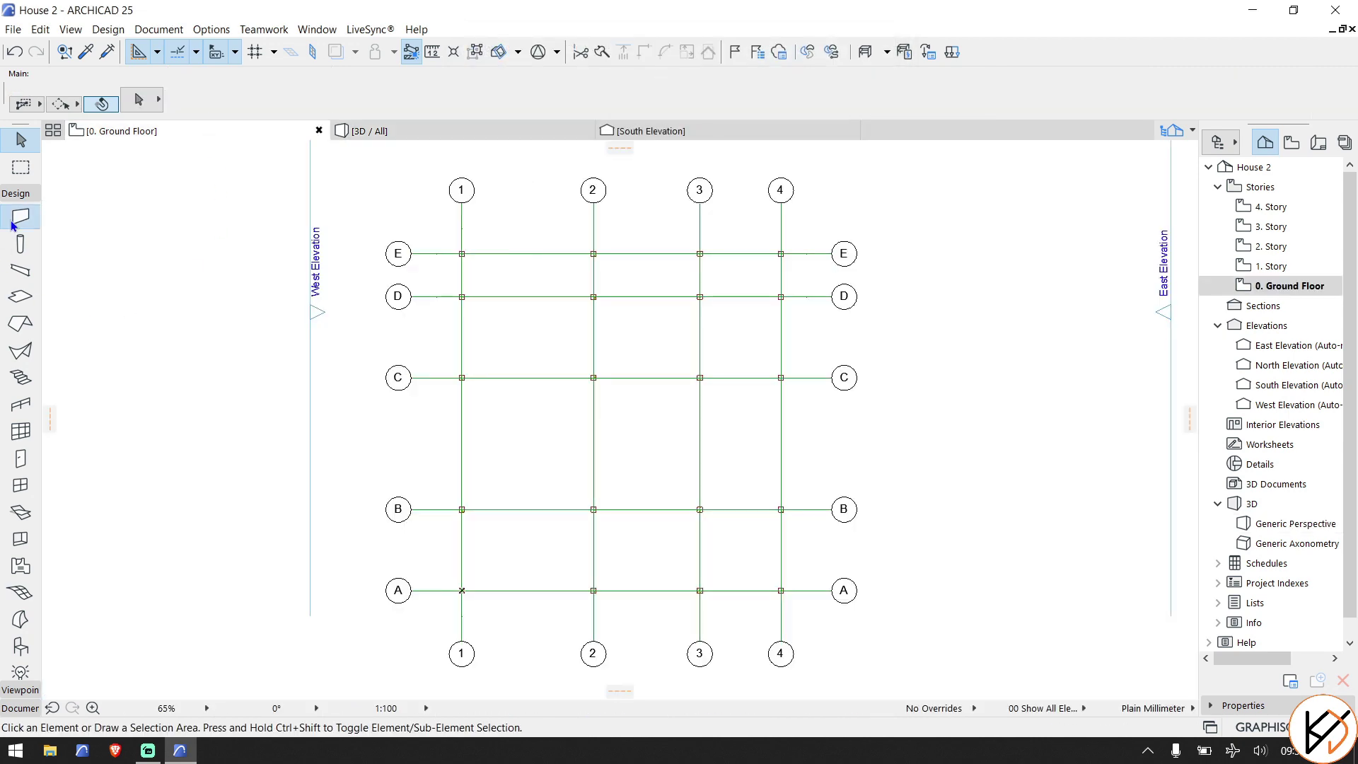
left_click(12, 226)
double_click(12, 226)
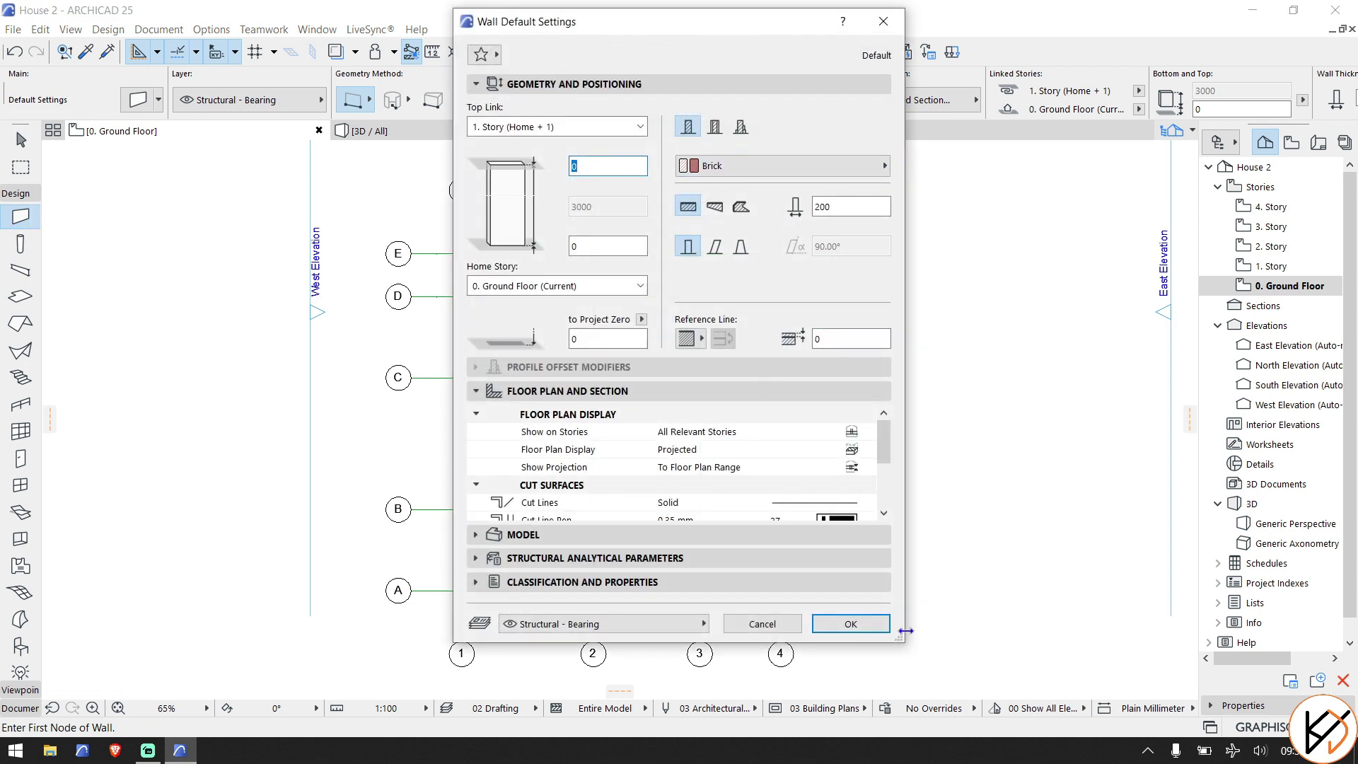
left_click(856, 624)
left_click(610, 100)
left_click(660, 119)
Draw the first outer brick walls from grid point A-1 through A-2, B-2 and B-3 to A-3.
scroll(488, 425, "up", 6)
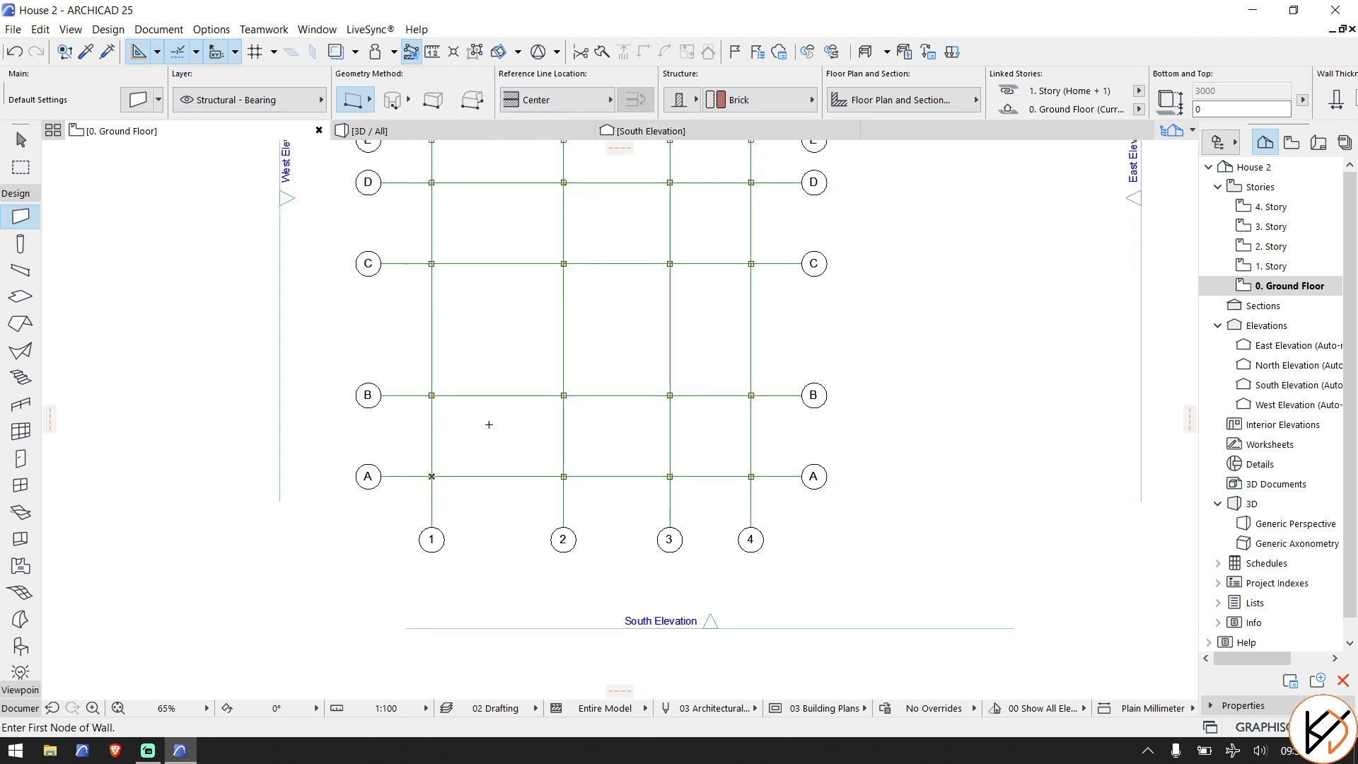
scroll(393, 442, "up", 3)
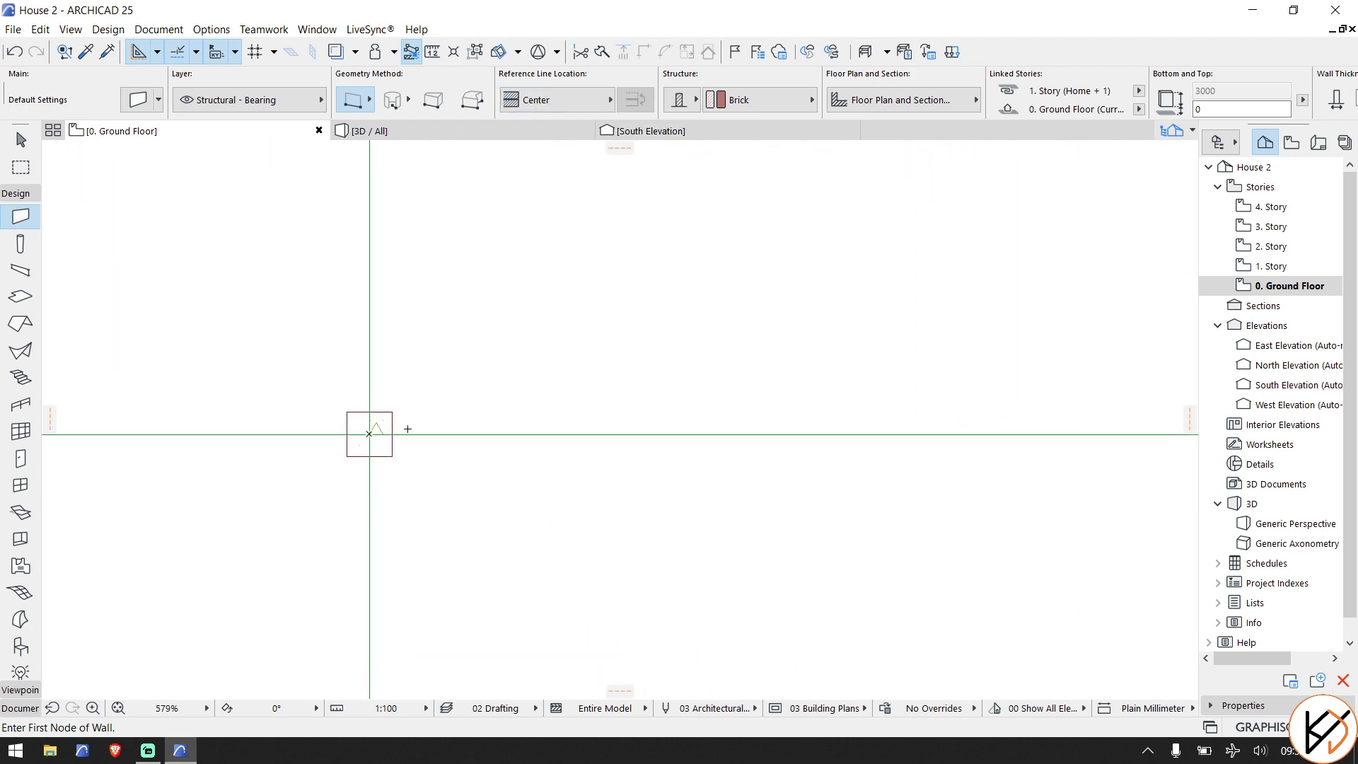
left_click(368, 433)
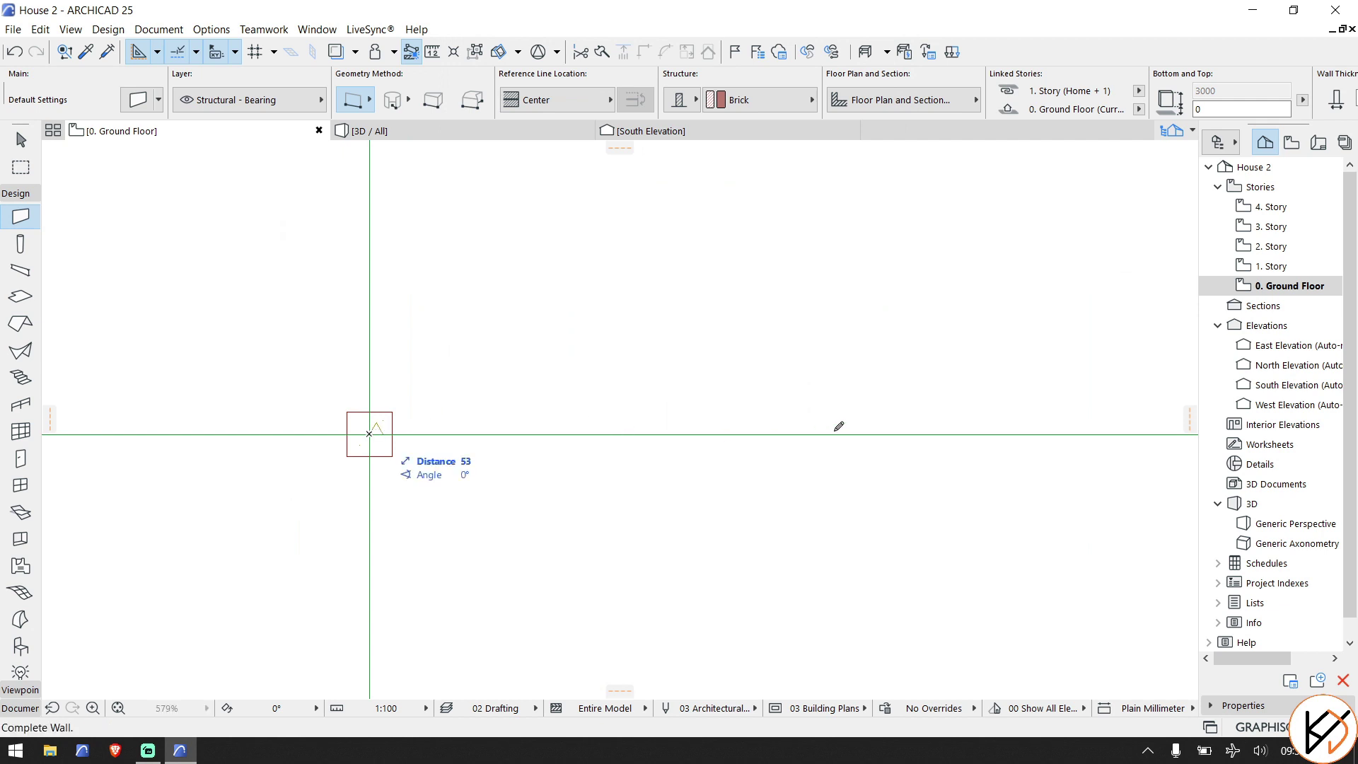
scroll(838, 424, "down", 6)
scroll(698, 474, "up", 2)
left_click(500, 469)
left_click(500, 188)
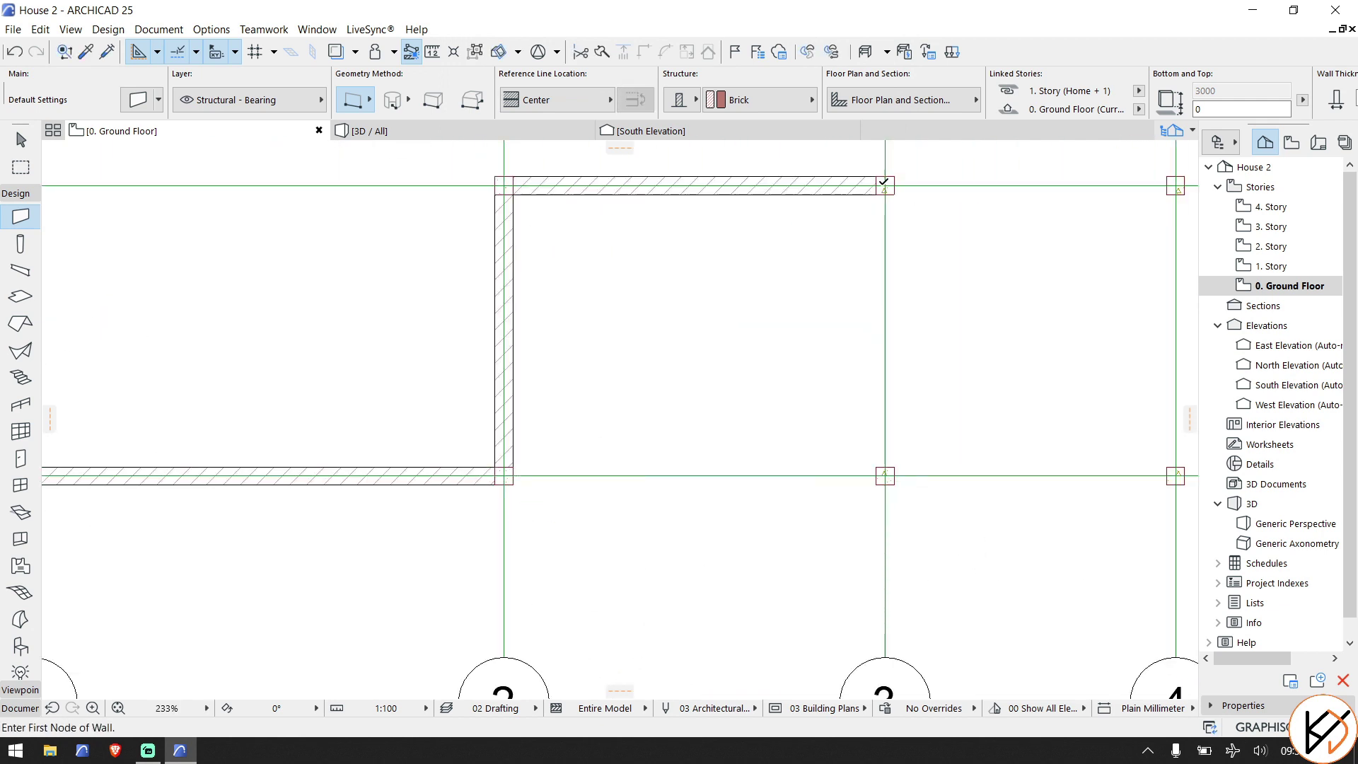
left_click(879, 189)
left_click(879, 470)
Continue the outer walls from A-3 through A-4, E-4, E-3 and D-3 to D-2.
middle_click_drag(879, 470, 416, 486)
left_click(719, 485)
scroll(778, 339, "down", 1)
left_click(751, 344)
left_click(550, 344)
left_click(550, 452)
left_click(285, 451)
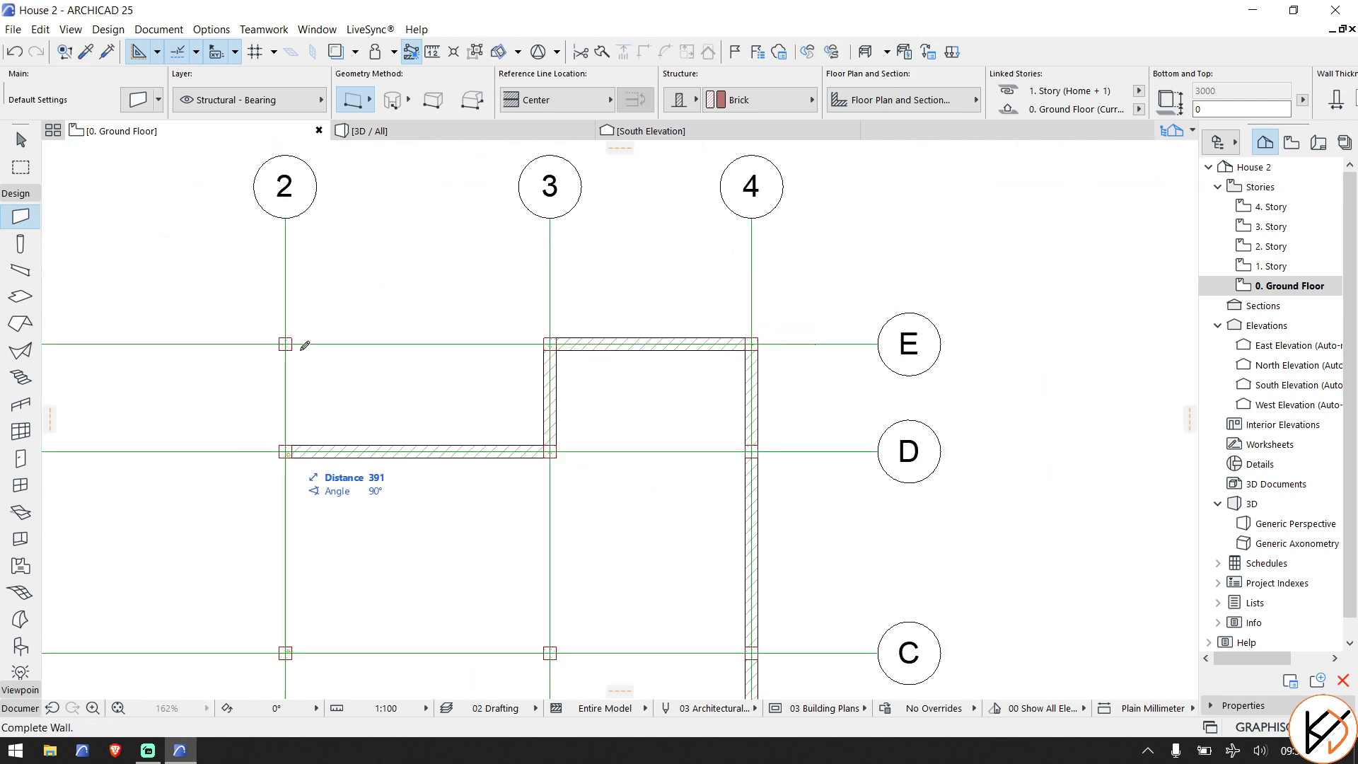
Close the outer walls from D-2 through E-2 and E-1 back to the starting corner A-1.
left_click(285, 344)
scroll(373, 355, "up", 1)
left_click(373, 354)
scroll(386, 460, "down", 2)
left_click(397, 580)
Draw interior walls from D-2 to C-2 and on to C-1, enclosing the room between grid lines C and E.
scroll(538, 234, "up", 2)
left_click(501, 228)
left_click(500, 431)
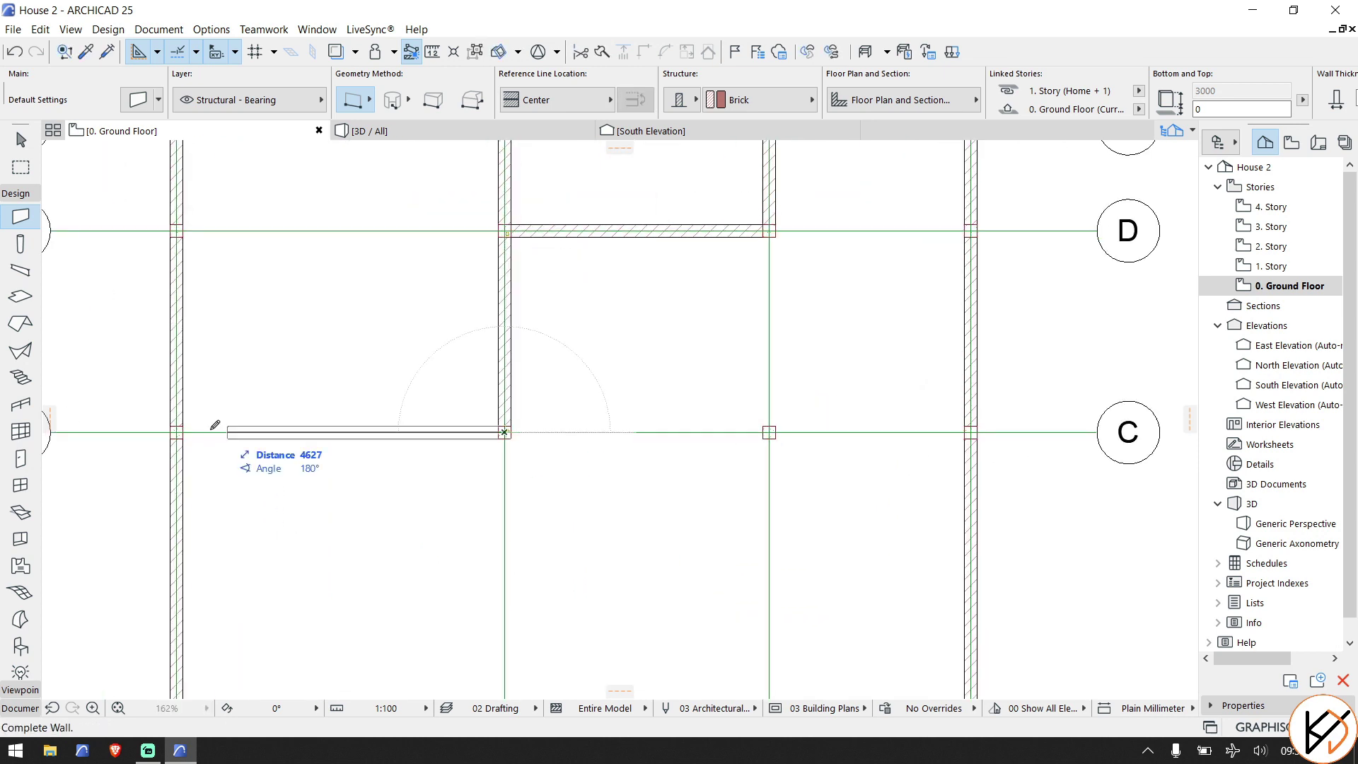
double_click(179, 431)
scroll(397, 373, "down", 1)
scroll(675, 402, "down", 2)
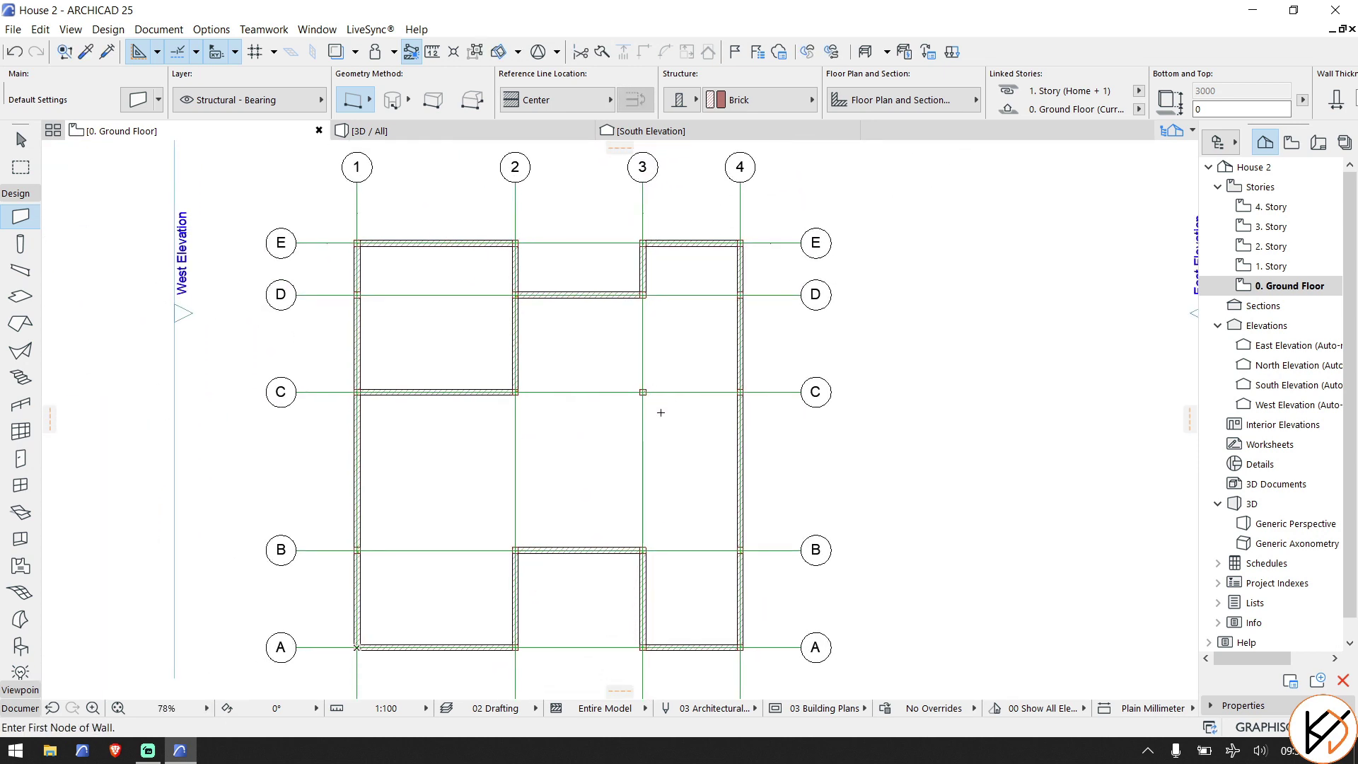
key("Escape")
left_click(676, 411)
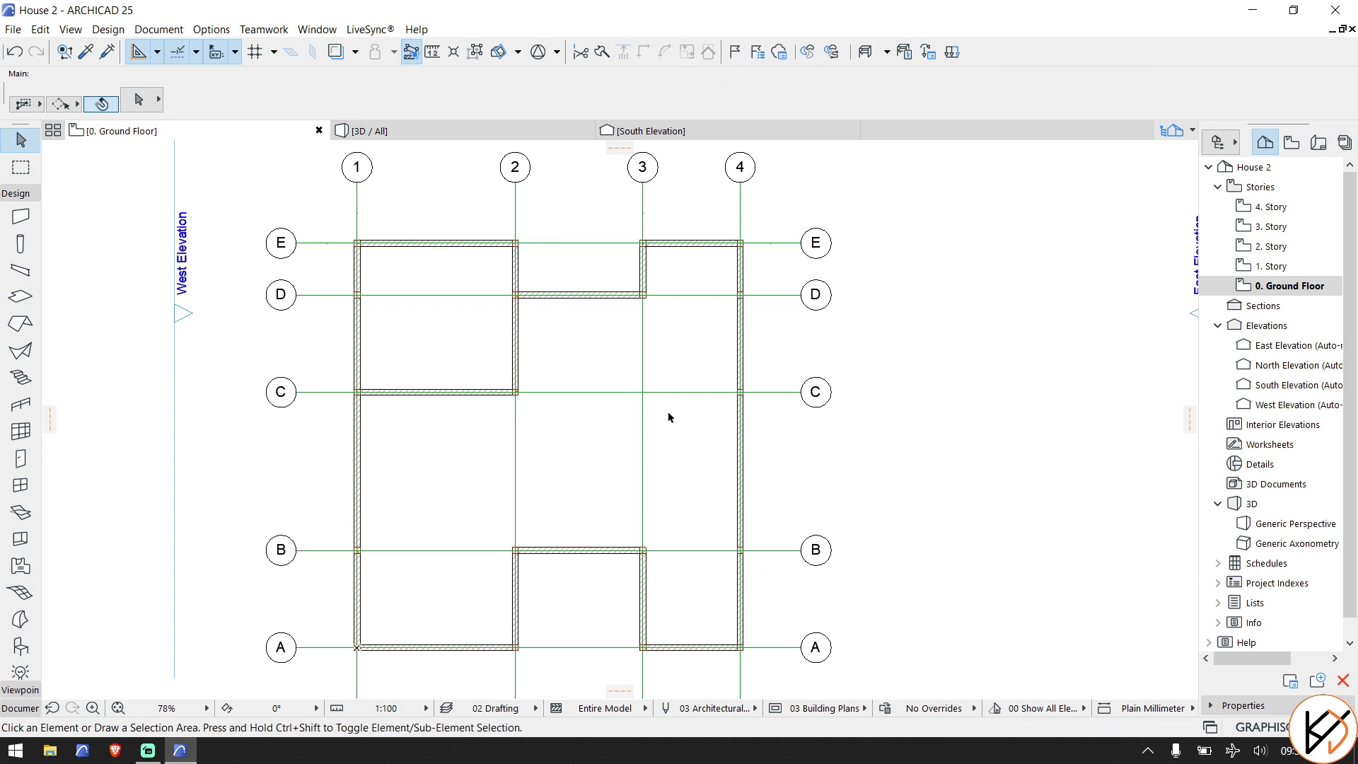
Draw an interior wall along grid line B from B-2 to B-1.
scroll(670, 417, "down", 1)
scroll(512, 470, "up", 1)
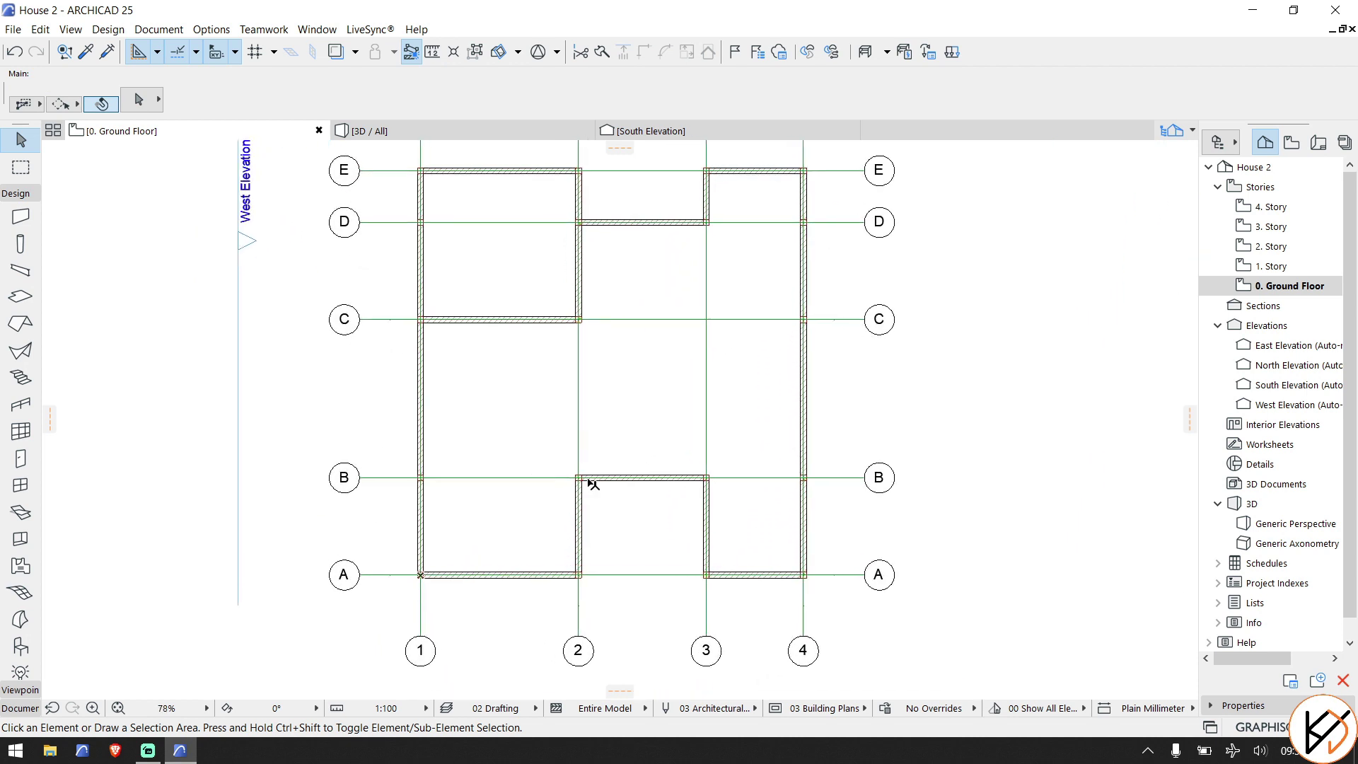
scroll(764, 490, "up", 1)
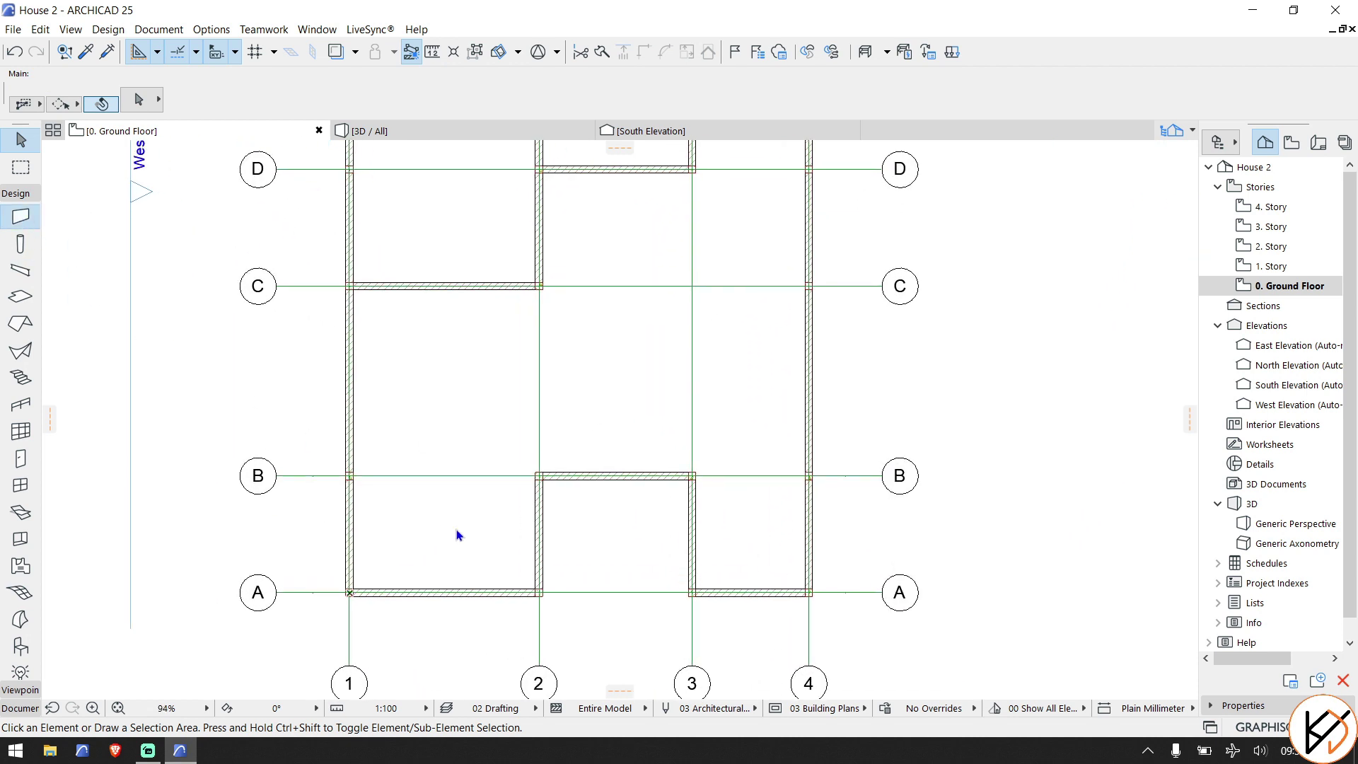
scroll(493, 508, "up", 3)
left_click(577, 450)
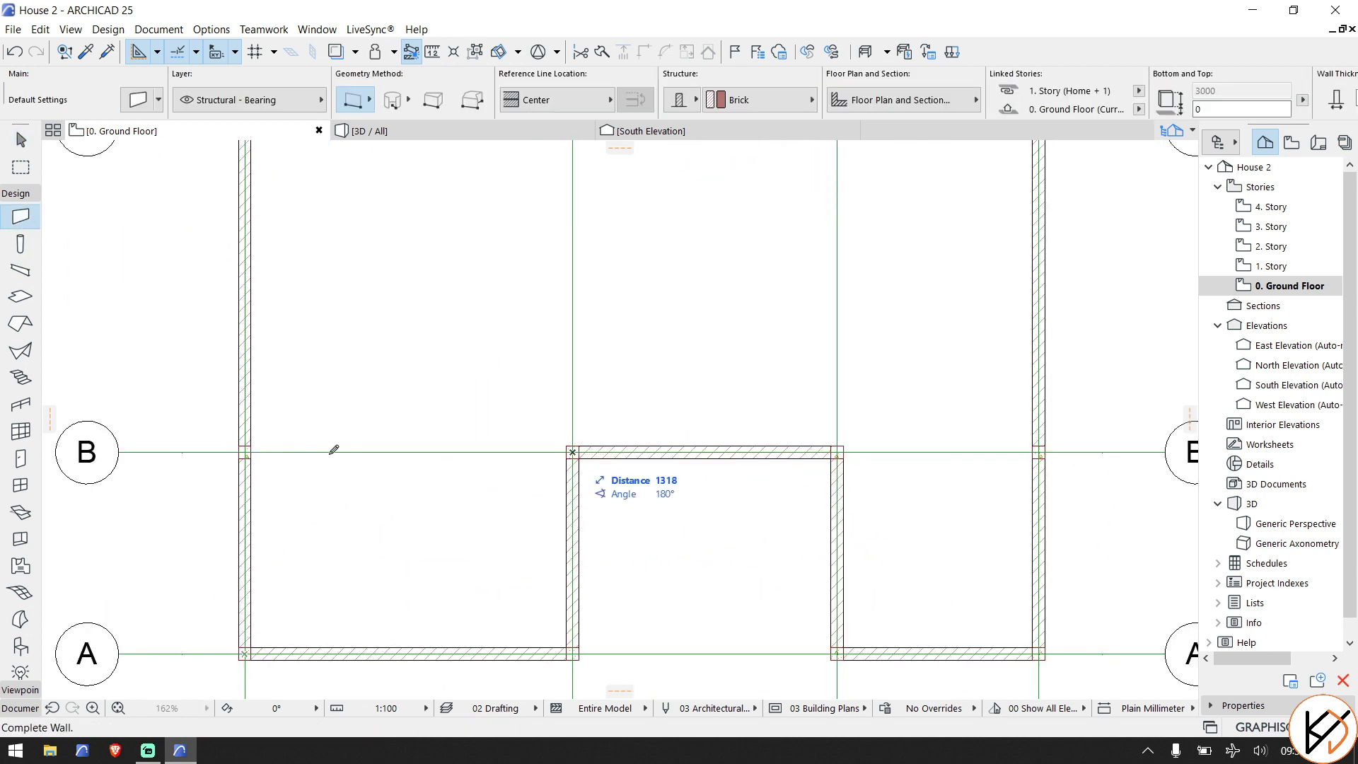
left_click(245, 452)
Draw an interior wall along grid line B from B-3 to B-4.
scroll(312, 452, "down", 3)
scroll(322, 441, "up", 3)
left_click(322, 440)
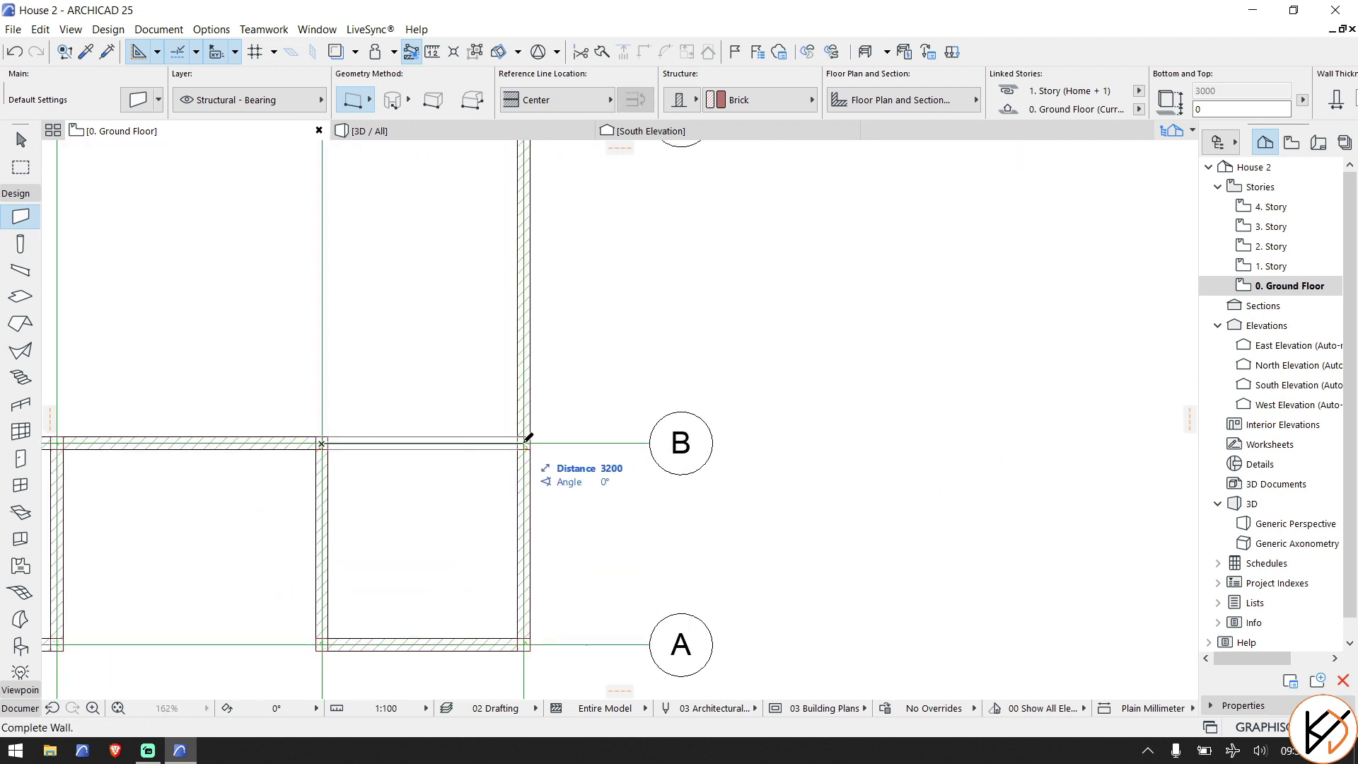
left_click(524, 441)
scroll(473, 451, "down", 3)
scroll(472, 451, "down", 2)
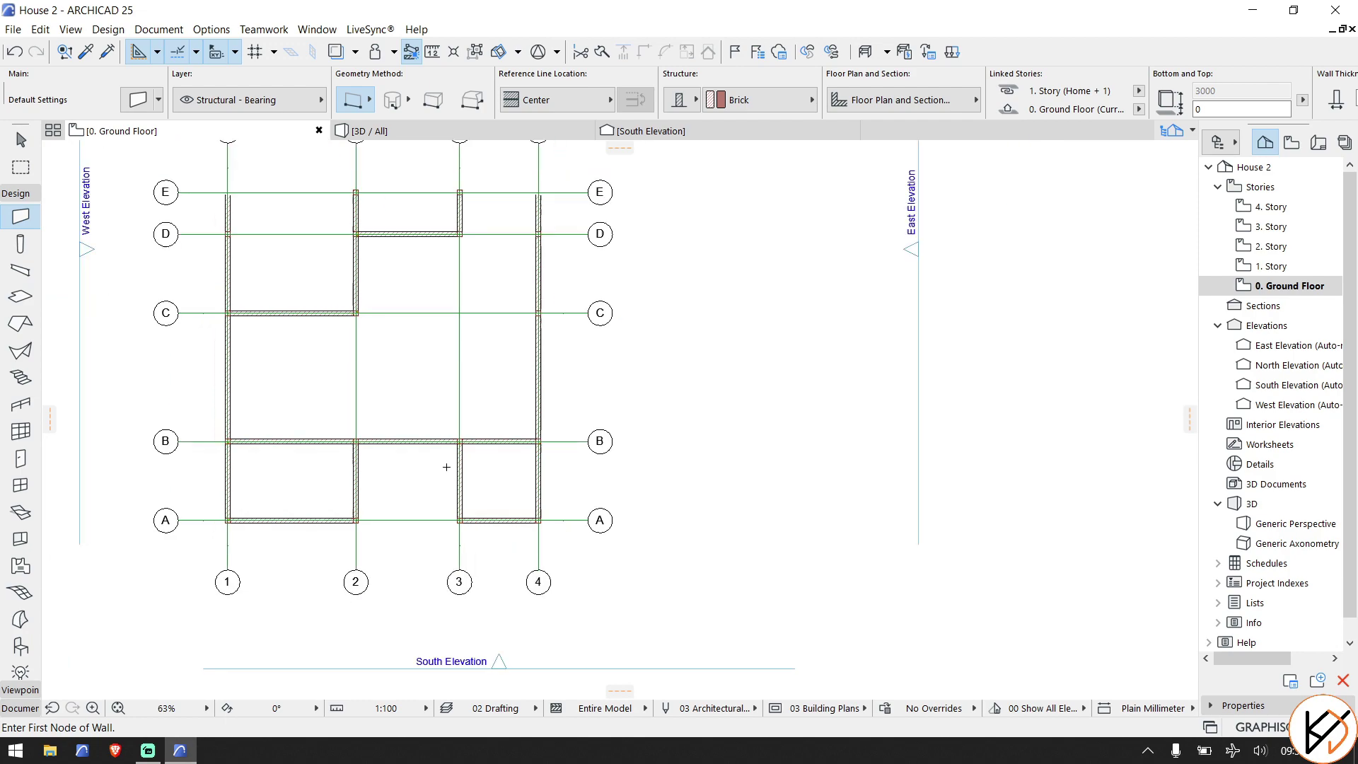
left_click(160, 751)
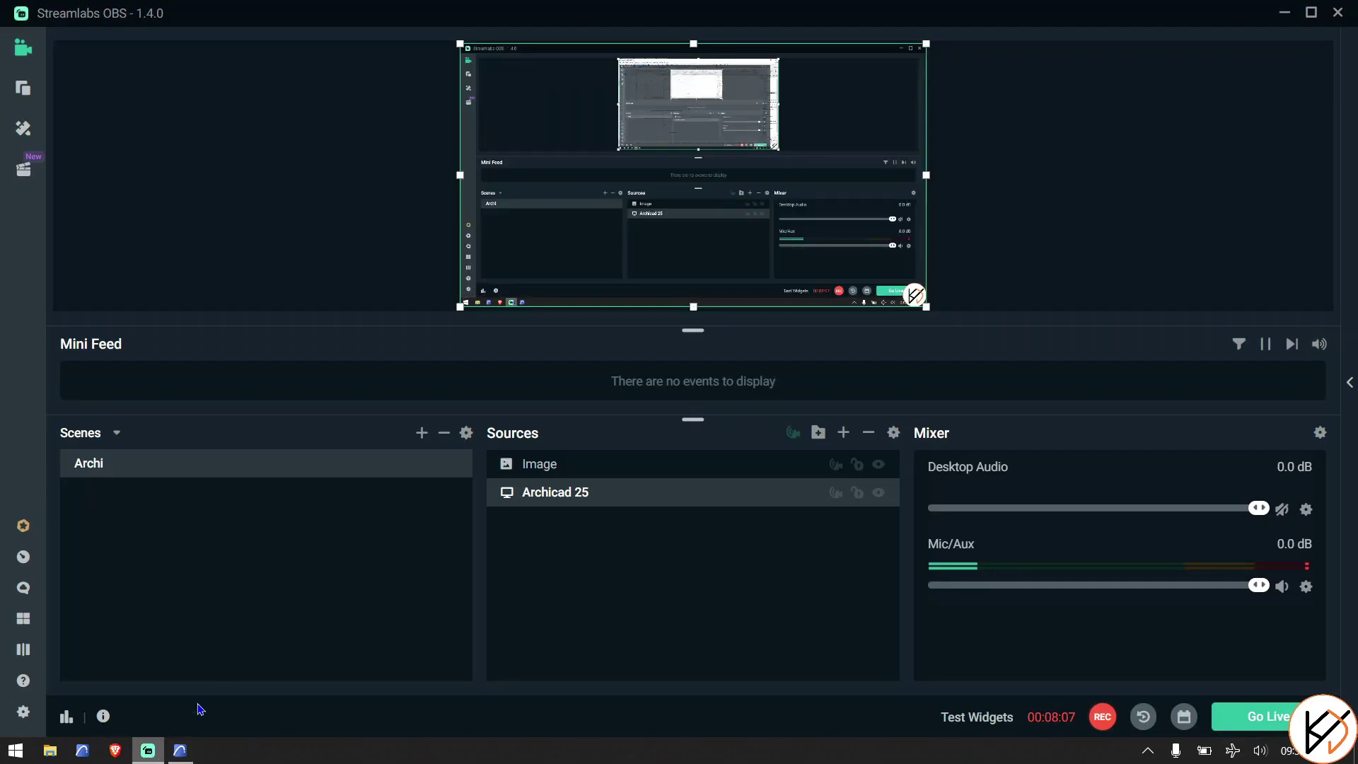
left_click(148, 750)
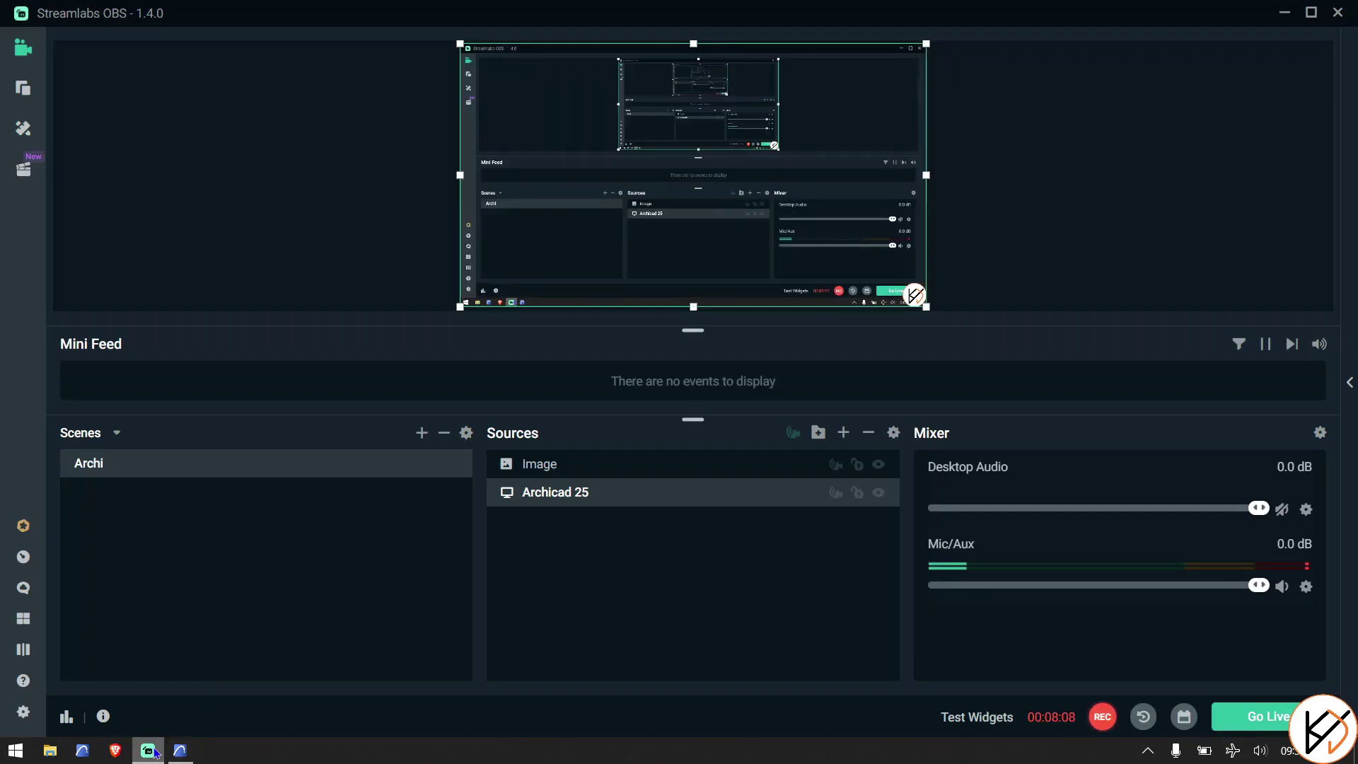
Examine the ground floor wall layout, especially the rooms between grid lines A and B and the corner at grid line 4.
scroll(375, 457, "down", 1)
scroll(375, 457, "up", 3)
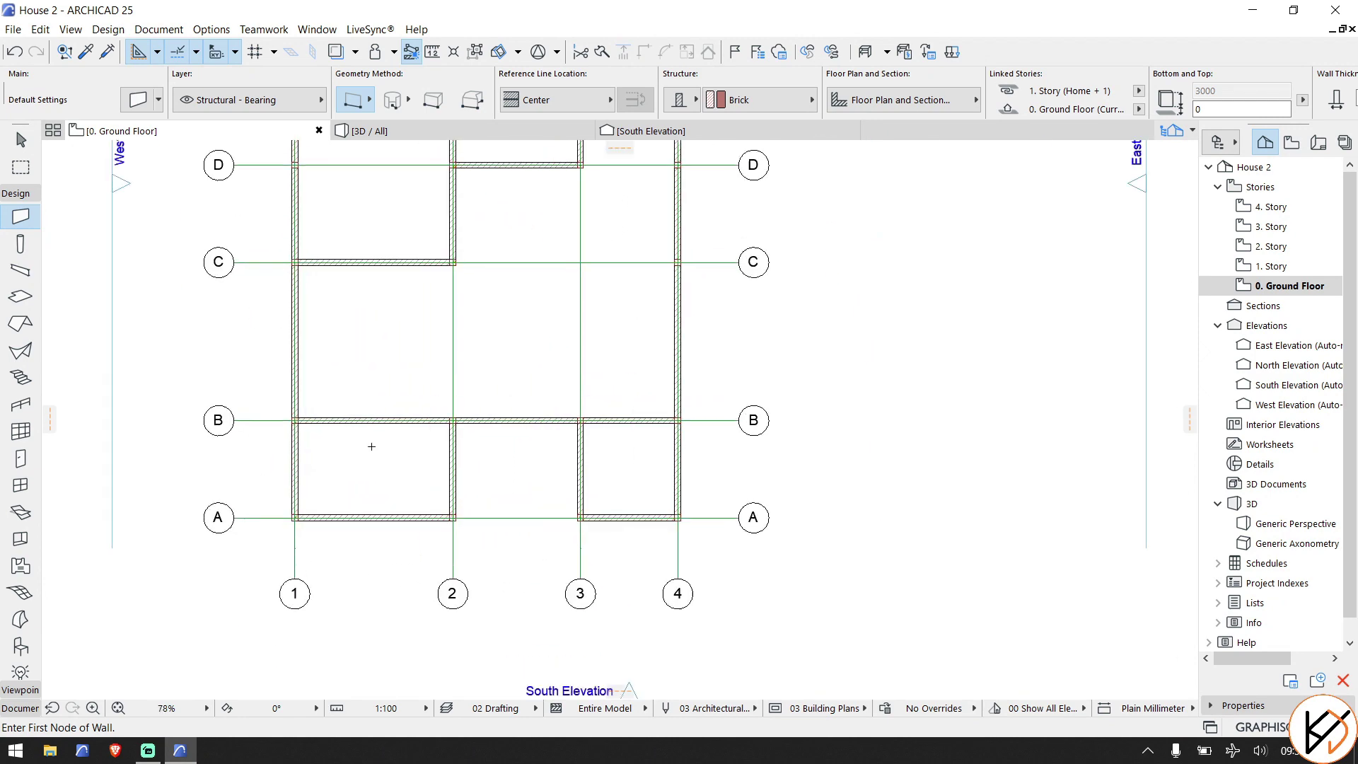
scroll(375, 297, "down", 3)
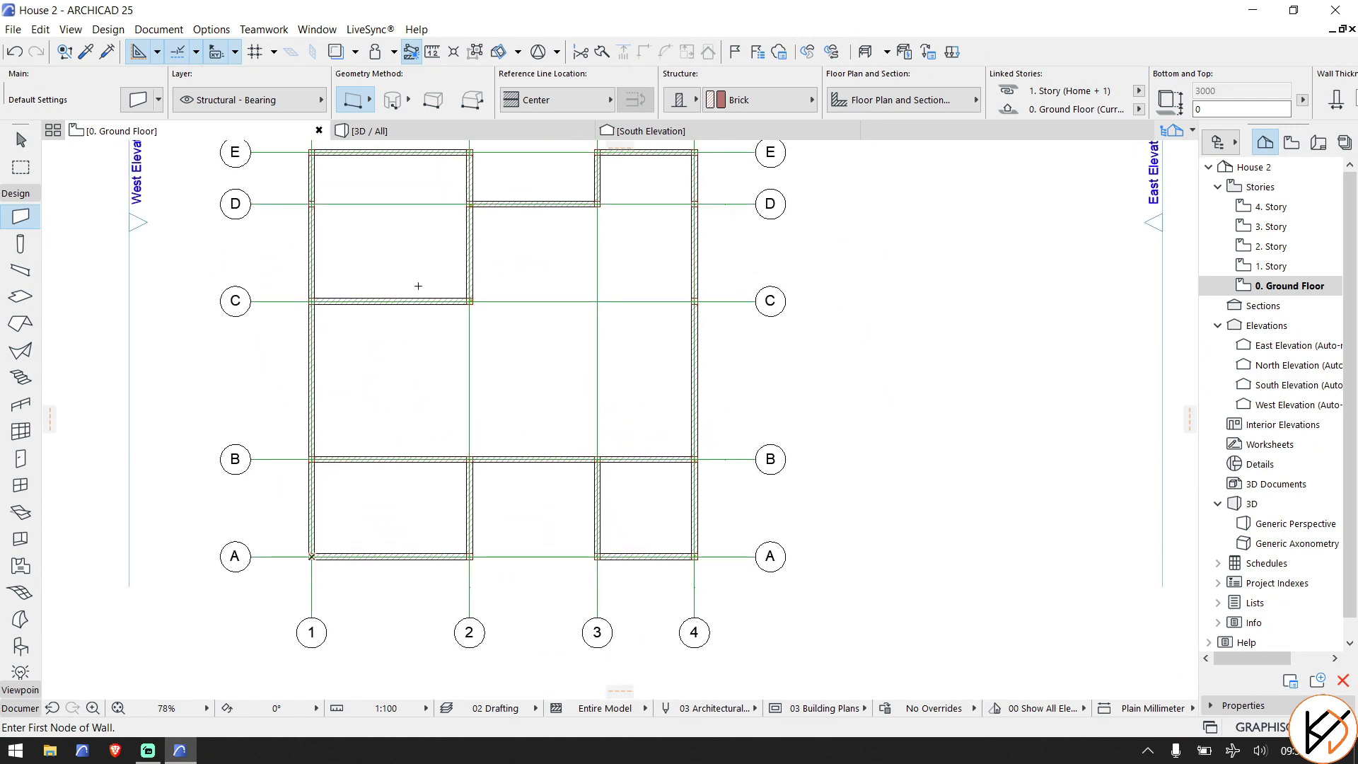
scroll(542, 240, "up", 2)
scroll(543, 239, "up", 2)
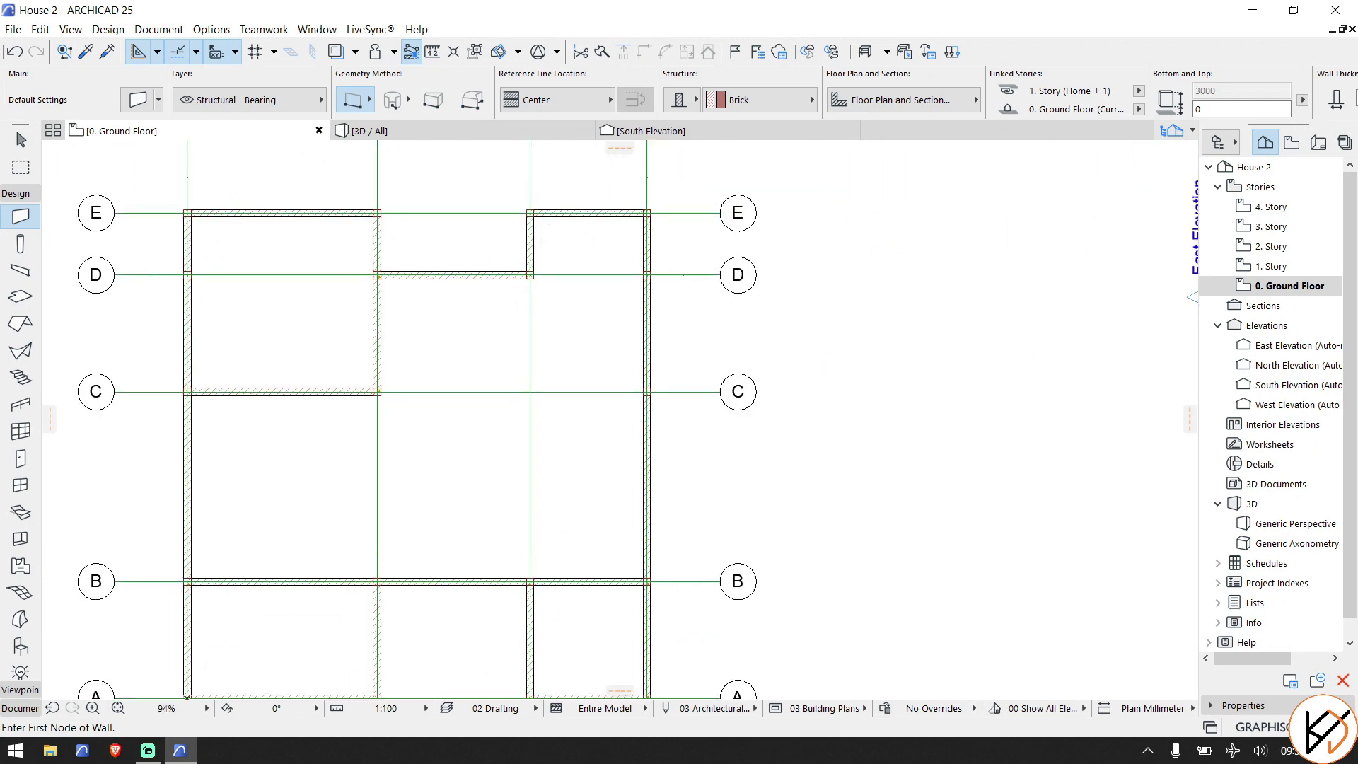
scroll(359, 266, "down", 2)
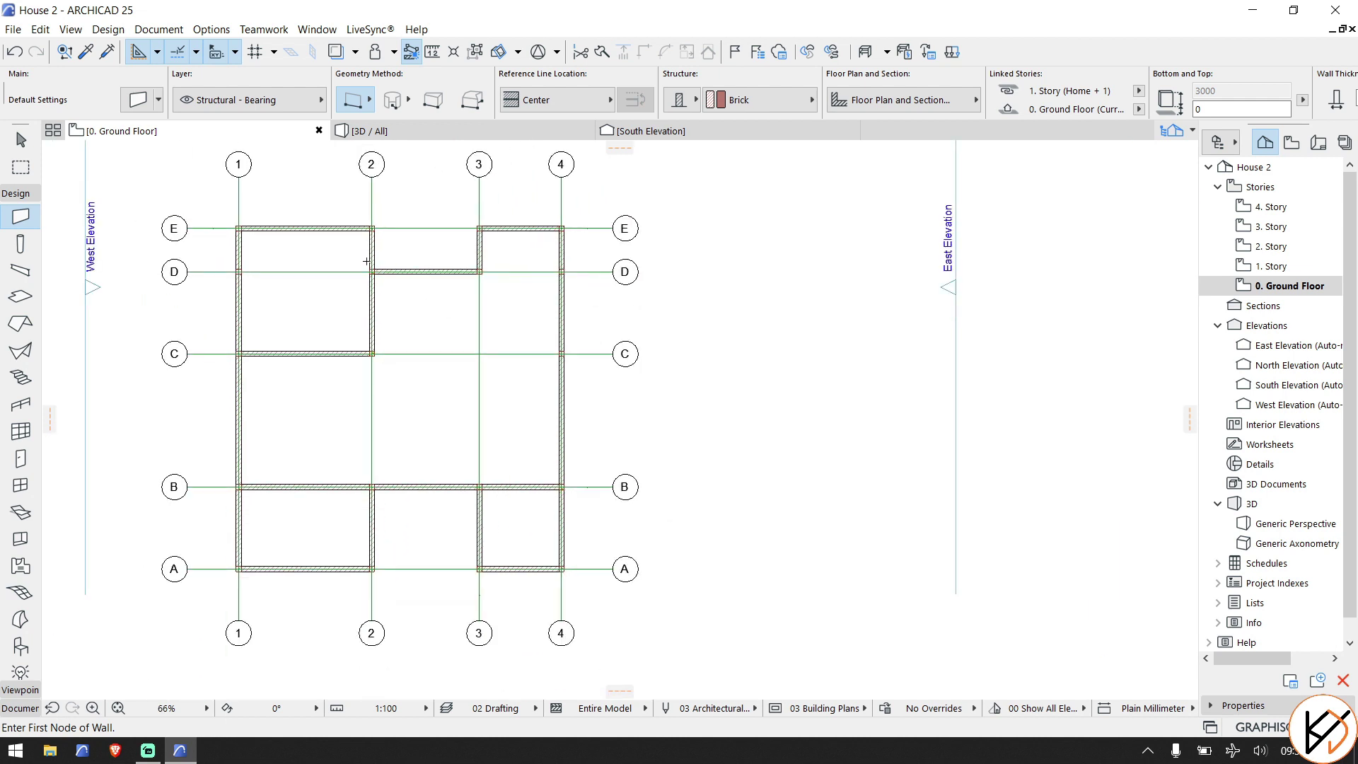
middle_click_drag(370, 258, 452, 240)
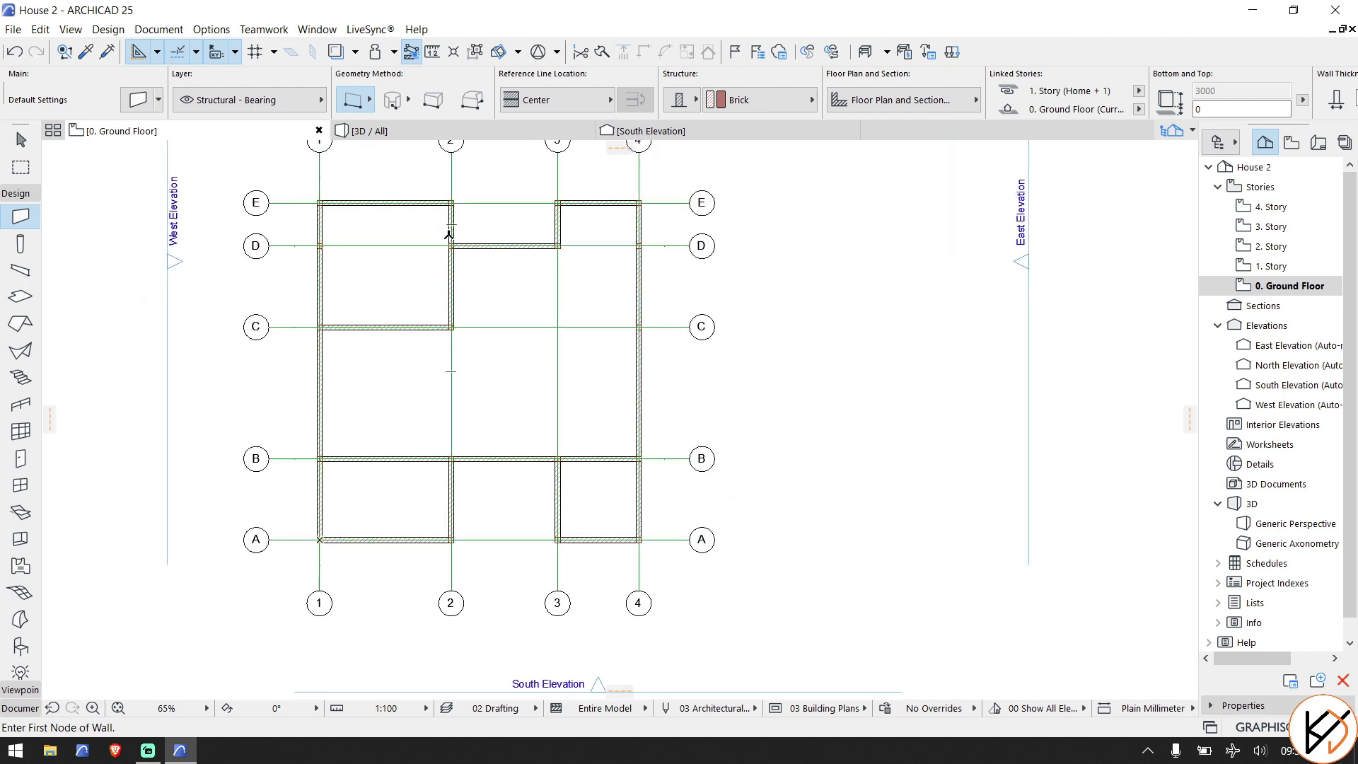
scroll(485, 476, "down", 1)
scroll(485, 476, "up", 1)
middle_click_drag(486, 476, 492, 432)
scroll(492, 431, "up", 3)
middle_click_drag(627, 302, 640, 421)
scroll(640, 421, "up", 3)
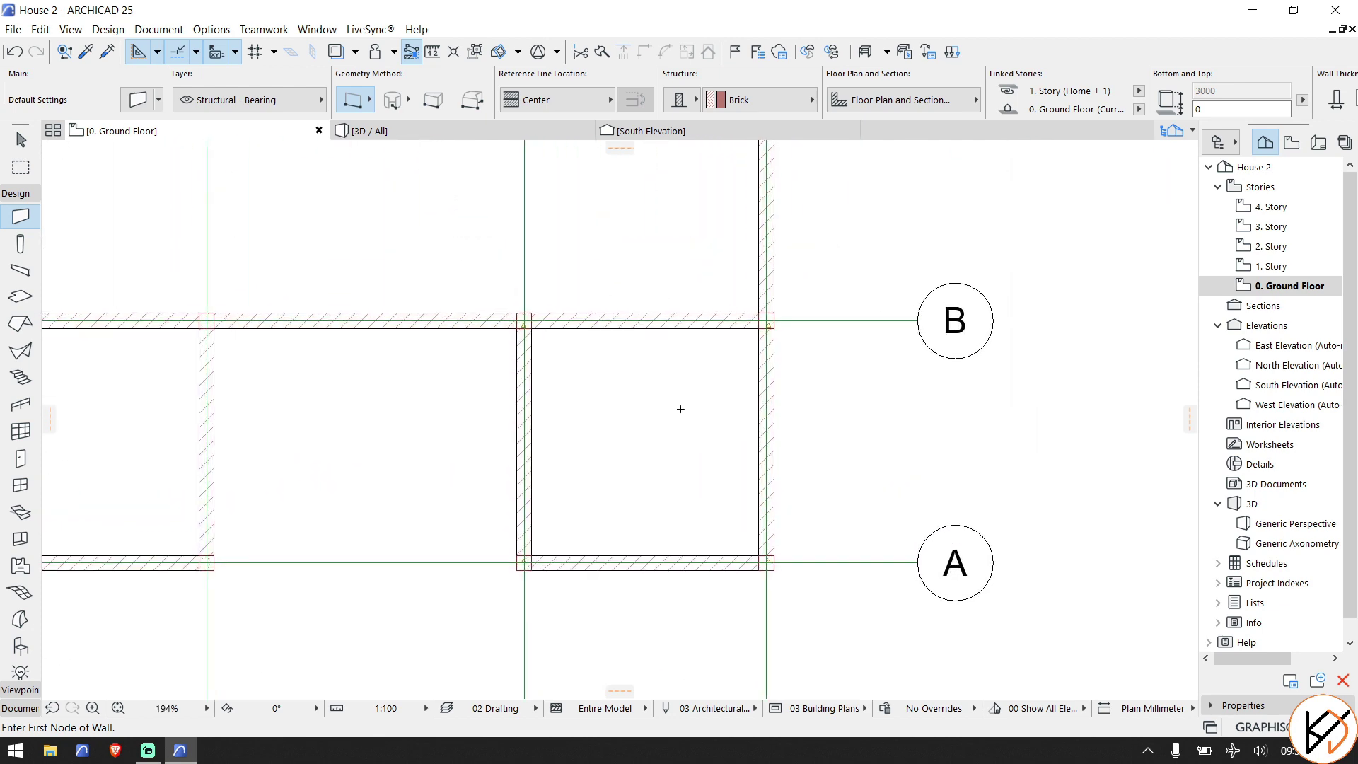
scroll(735, 566, "down", 5)
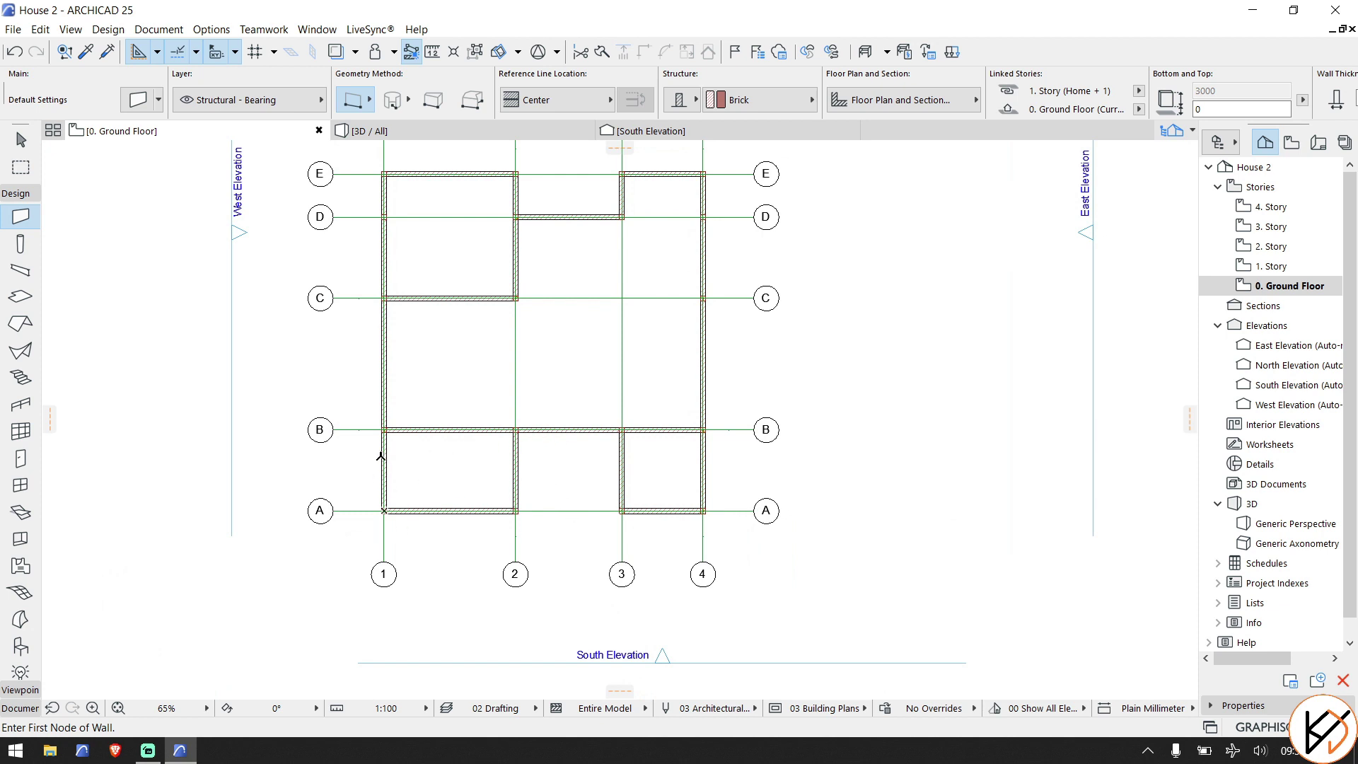
scroll(460, 450, "up", 2)
scroll(479, 451, "down", 4)
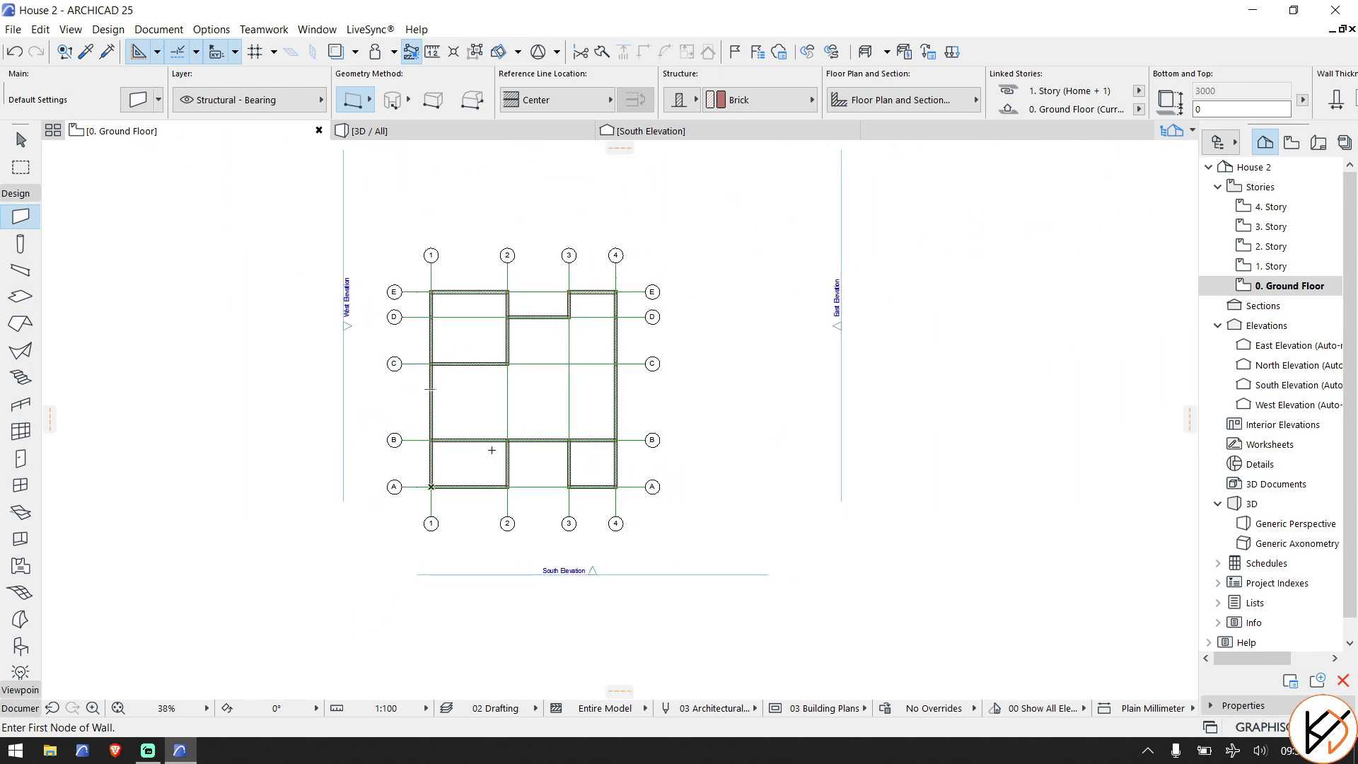
scroll(496, 450, "up", 3)
scroll(536, 452, "up", 3)
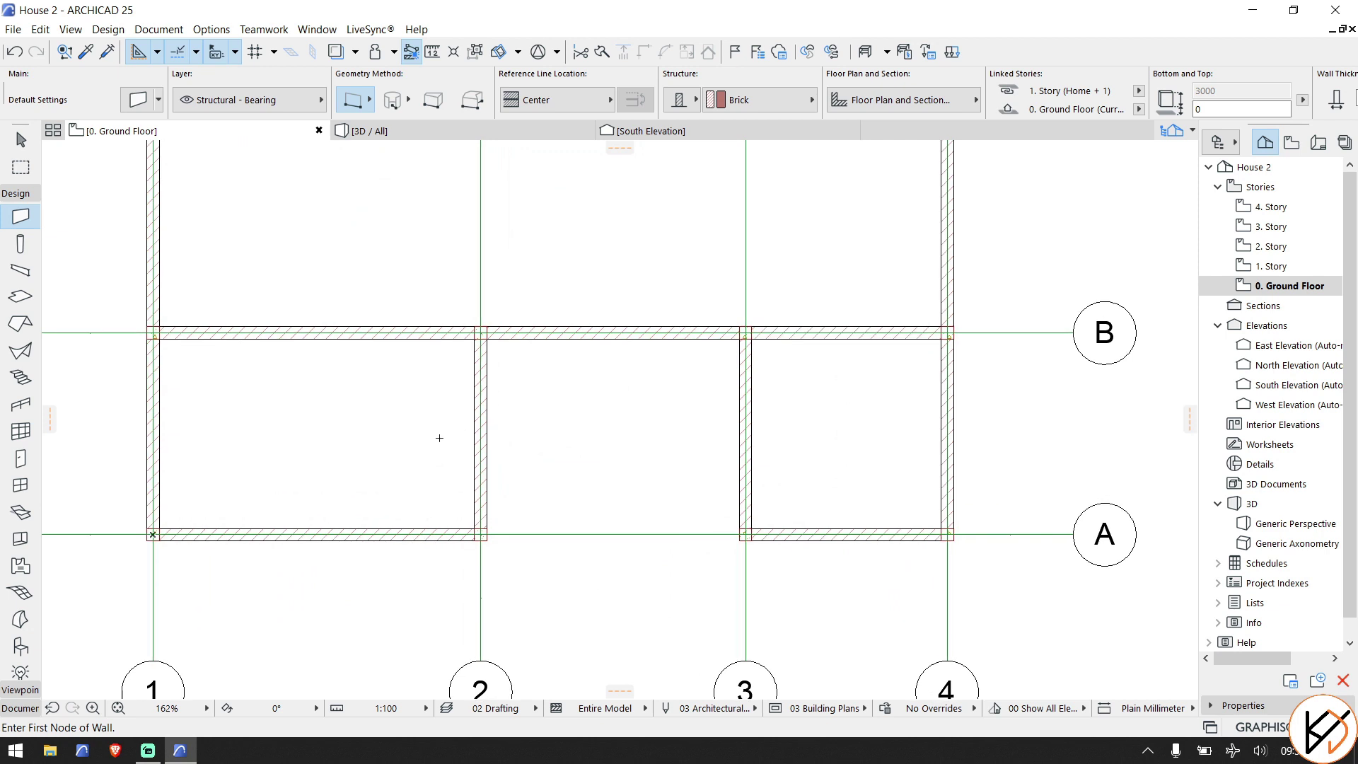
scroll(445, 439, "down", 3)
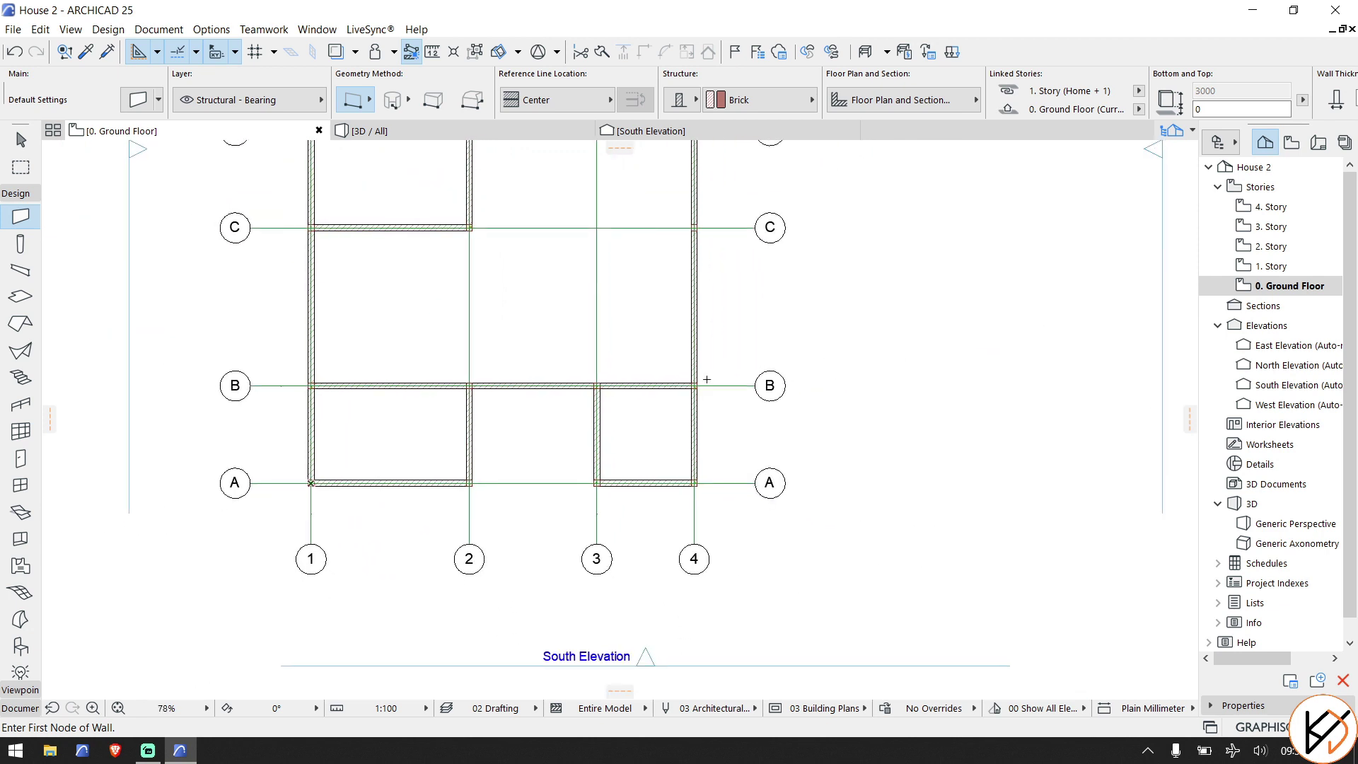
scroll(633, 450, "up", 4)
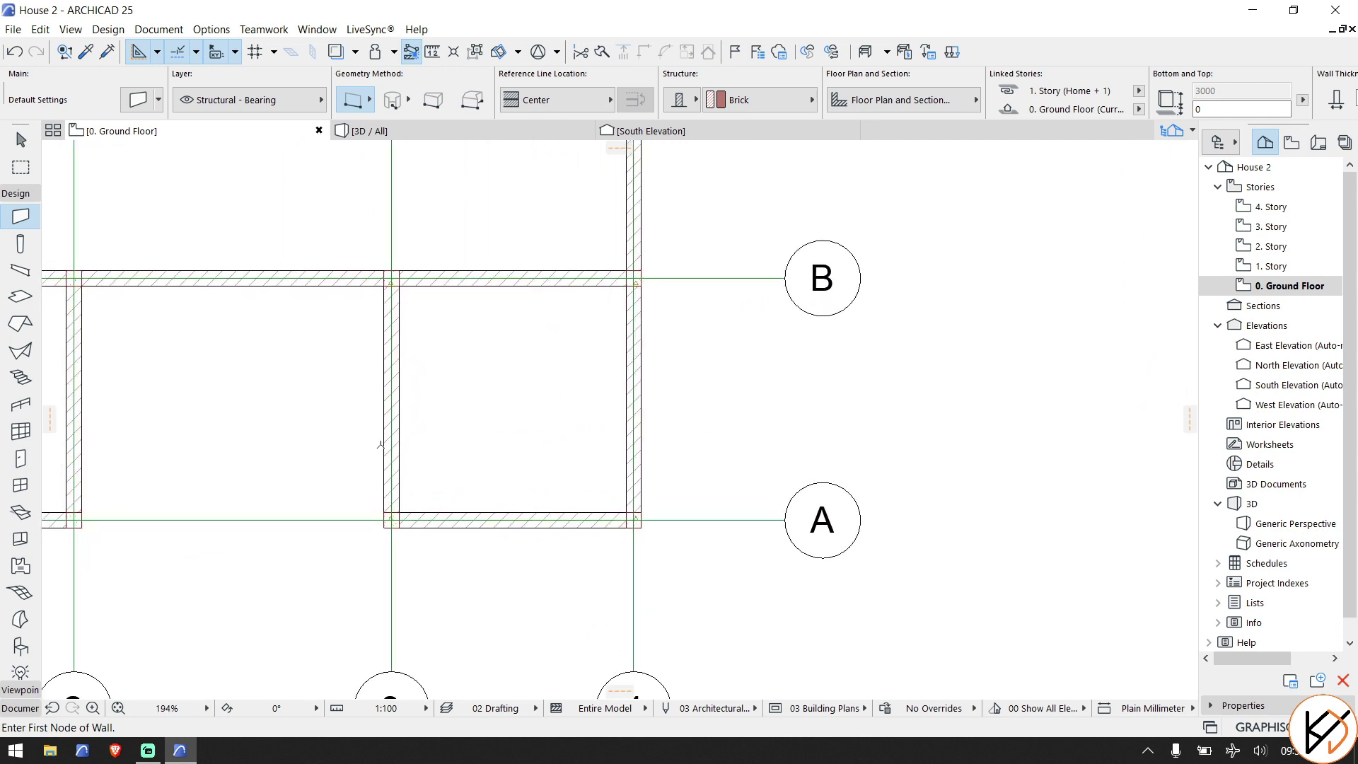
scroll(382, 518, "down", 1)
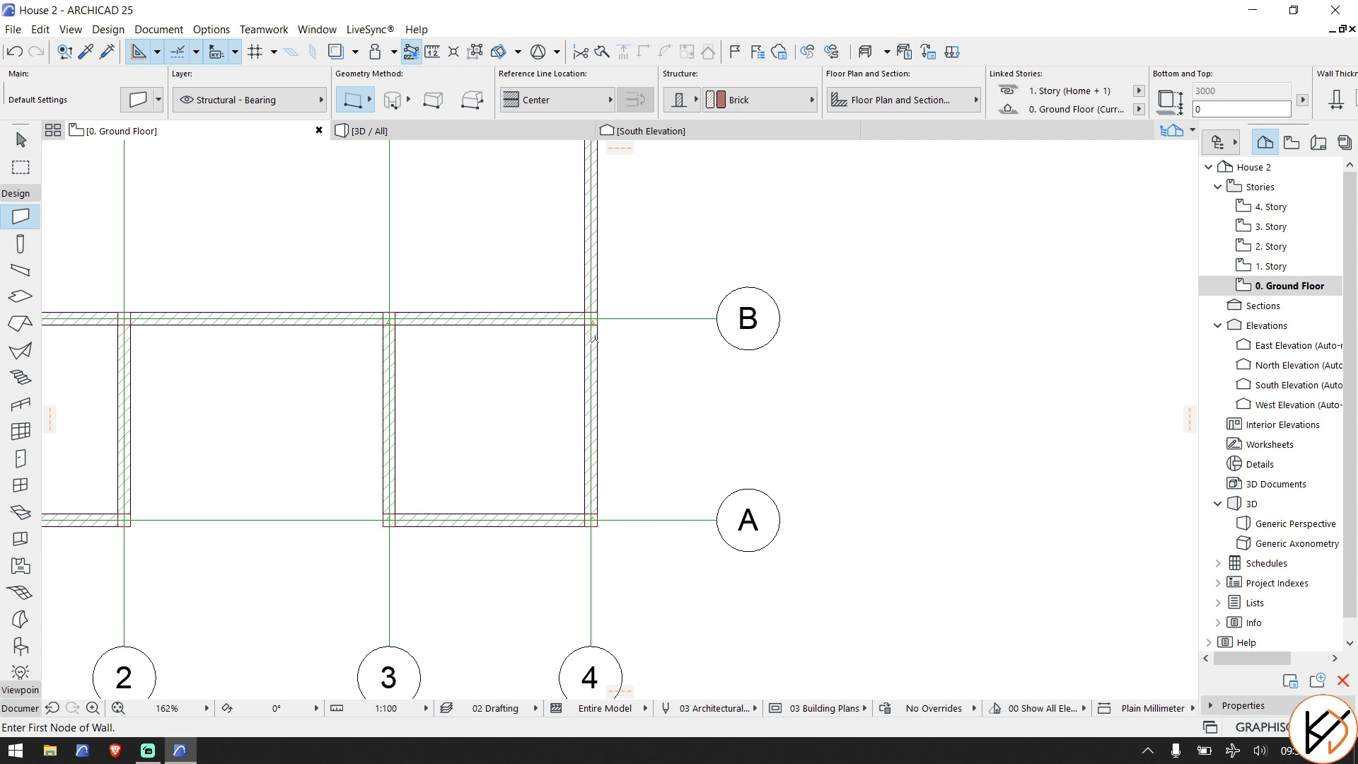
scroll(389, 501, "down", 3)
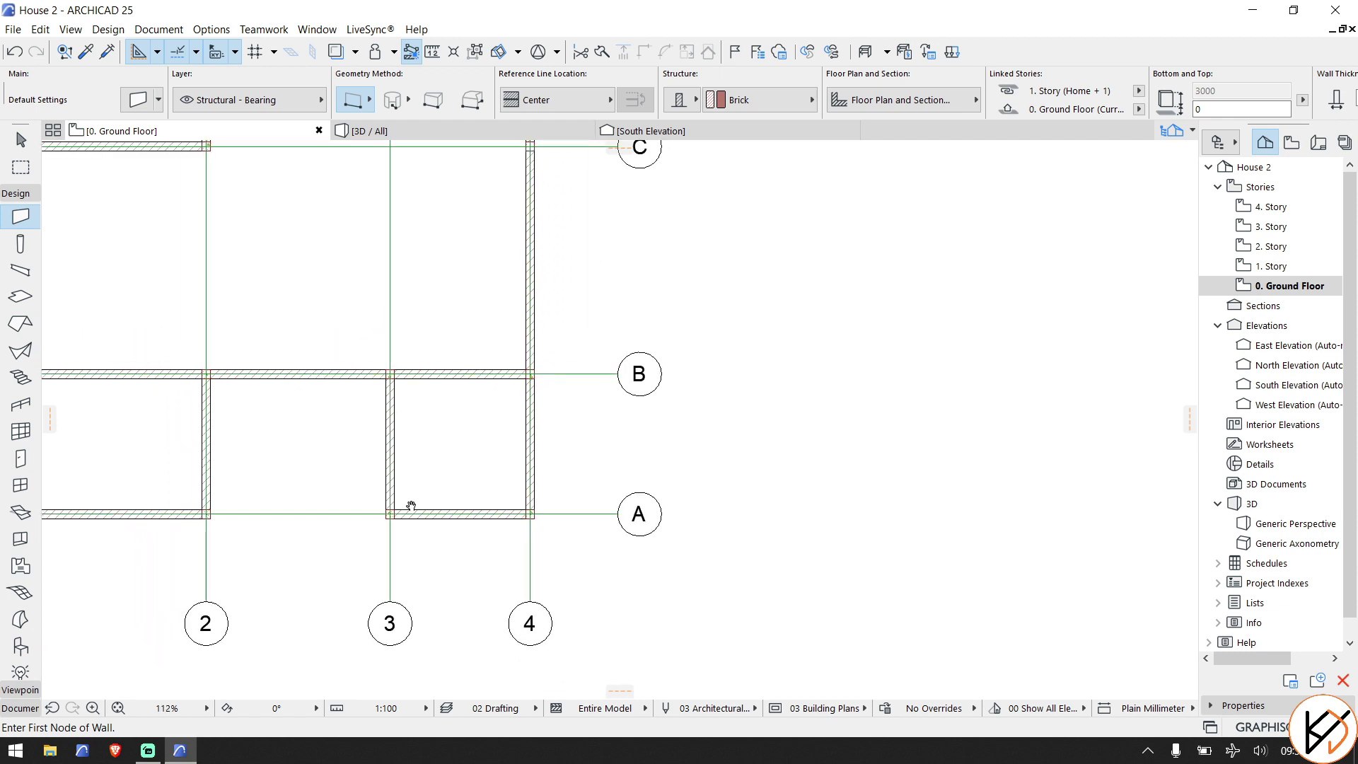
middle_click_drag(410, 507, 536, 518)
Start a corner window based on Window 25 and set its 3D detail level to Full.
scroll(20, 386, "down", 2)
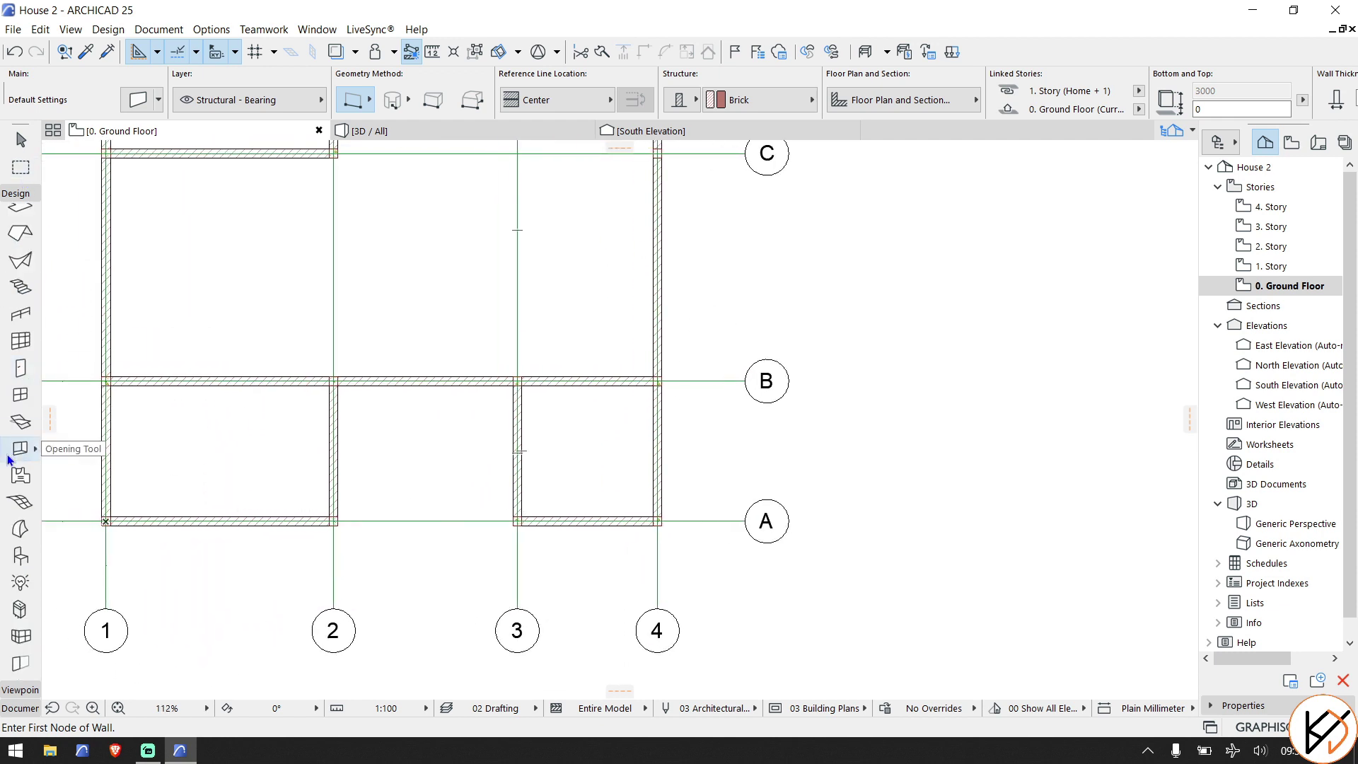
left_click(13, 641)
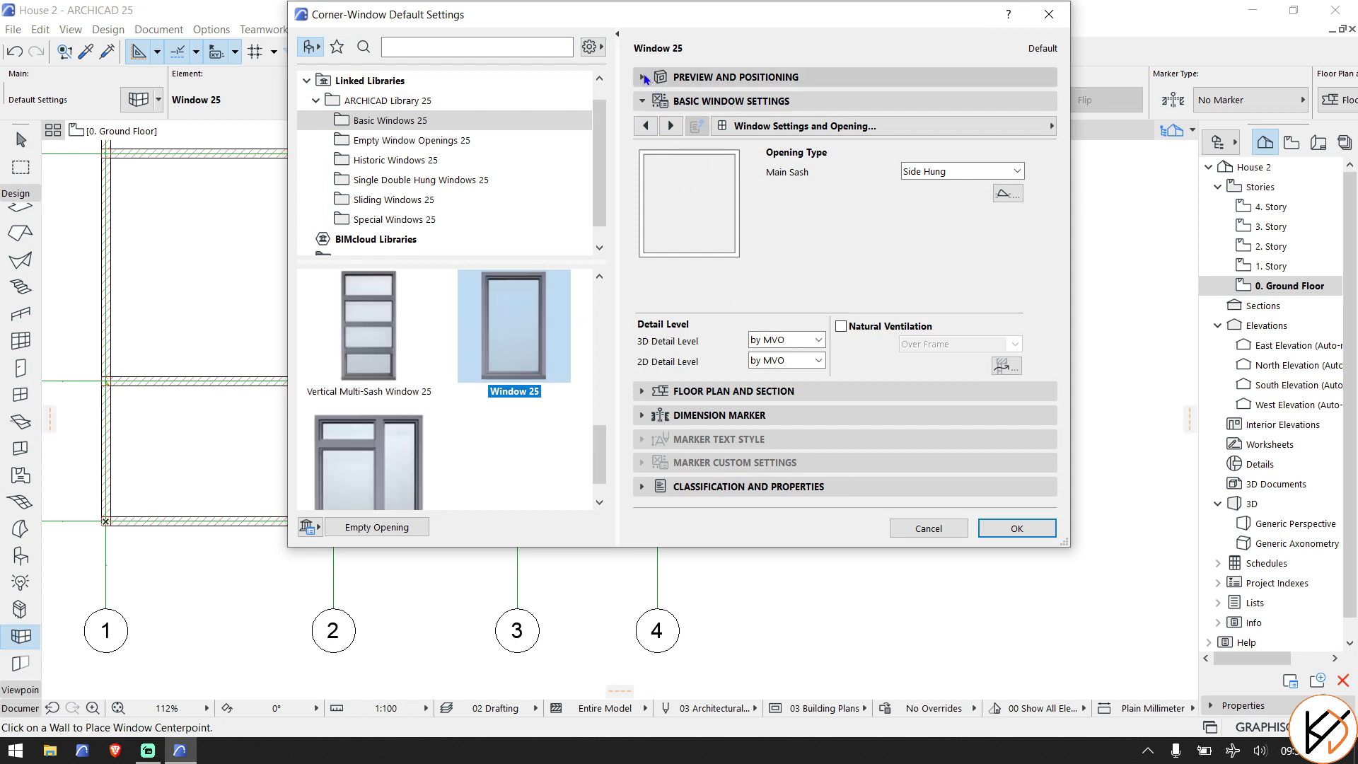
left_click(785, 340)
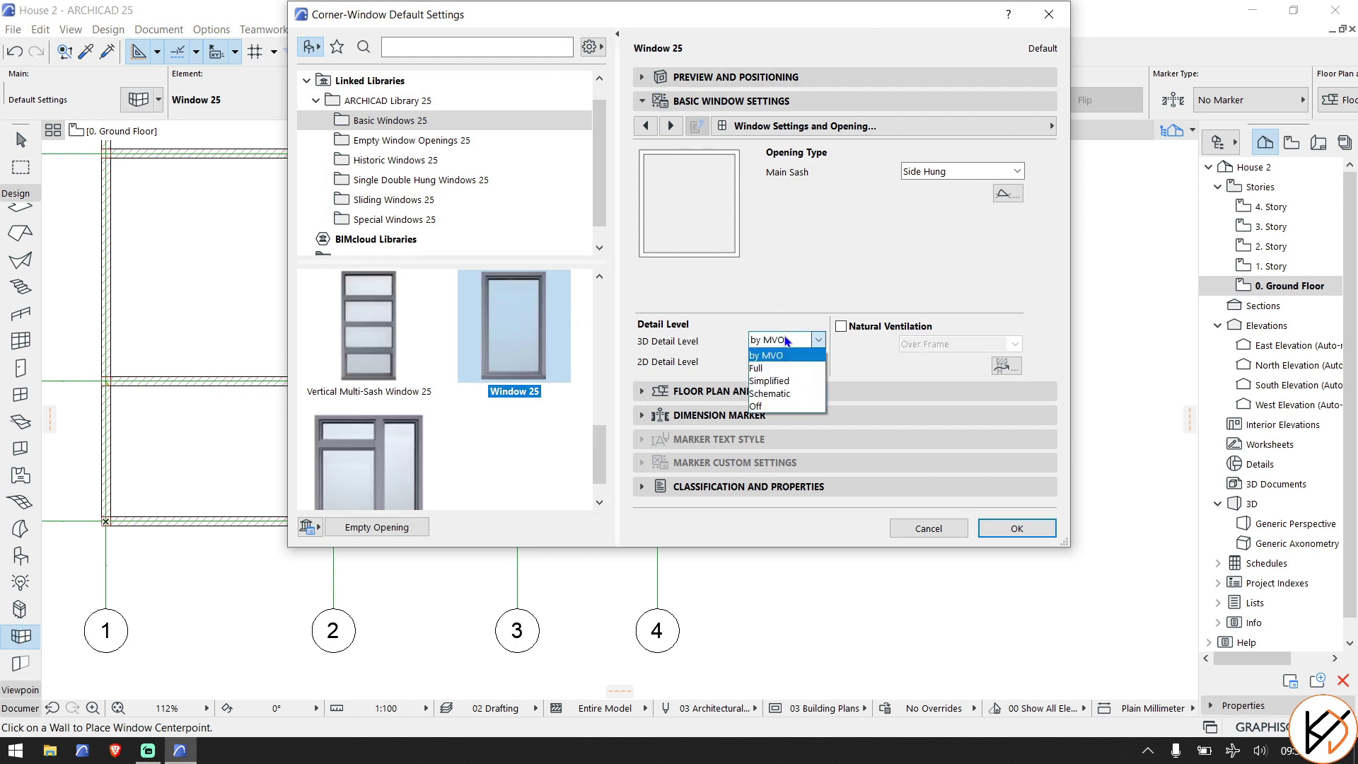
left_click(777, 373)
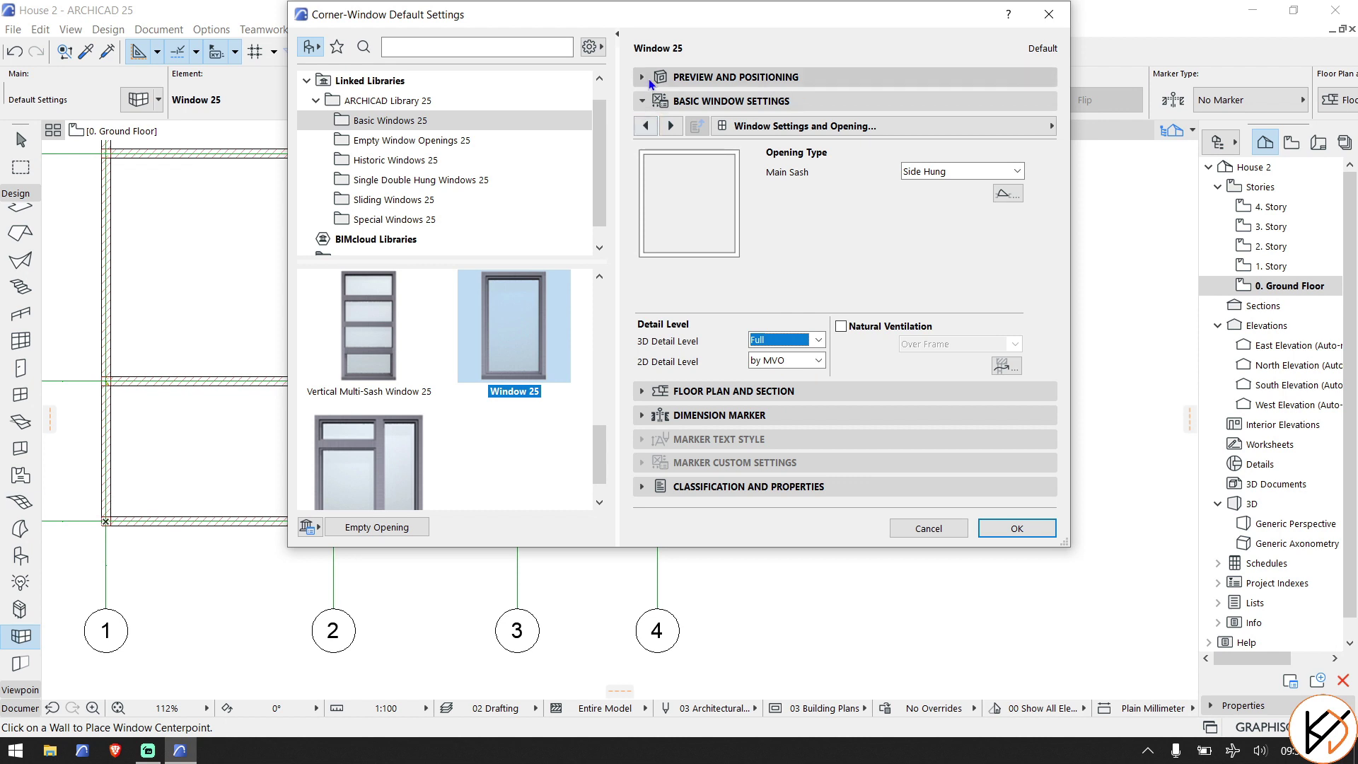
Set the corner window default width to 1500 mm, height to 2000 mm and sill height to 400 mm.
left_click(647, 77)
double_click(718, 106)
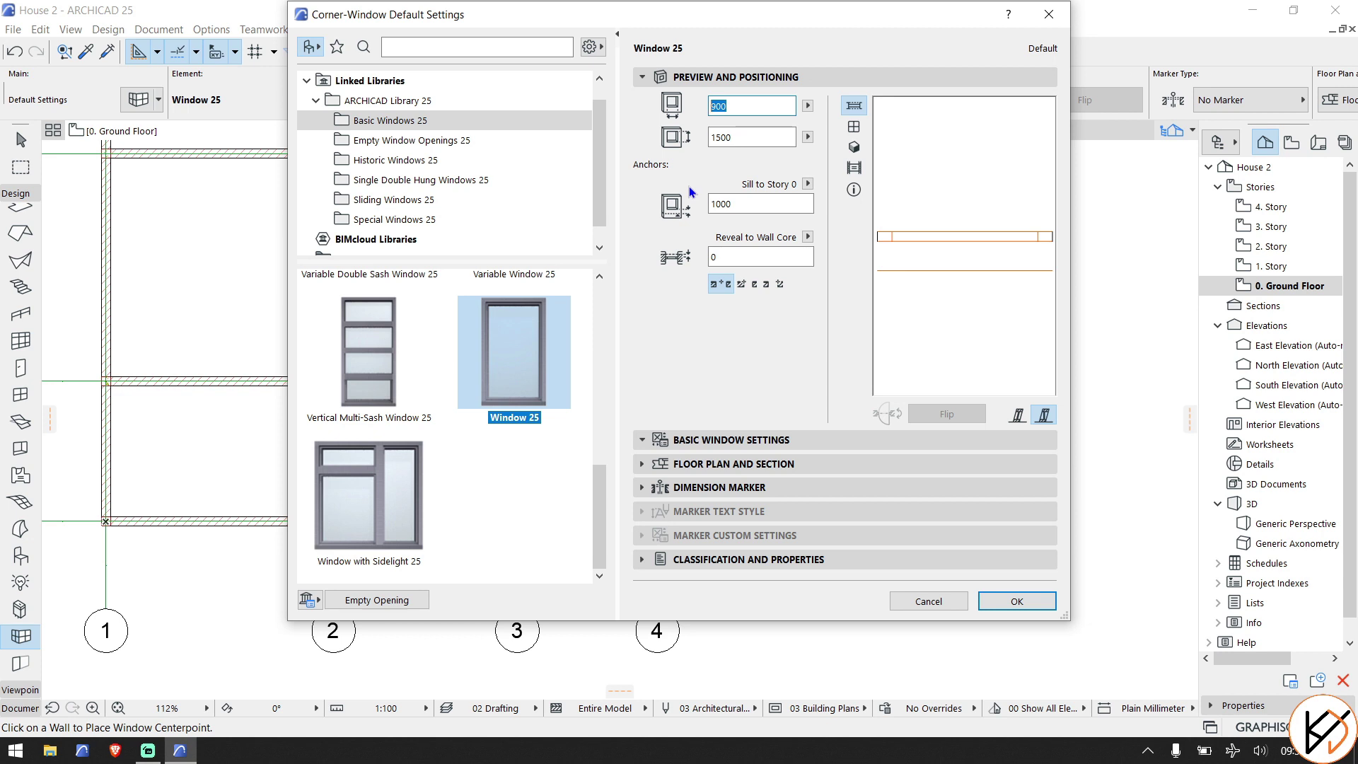
type("150")
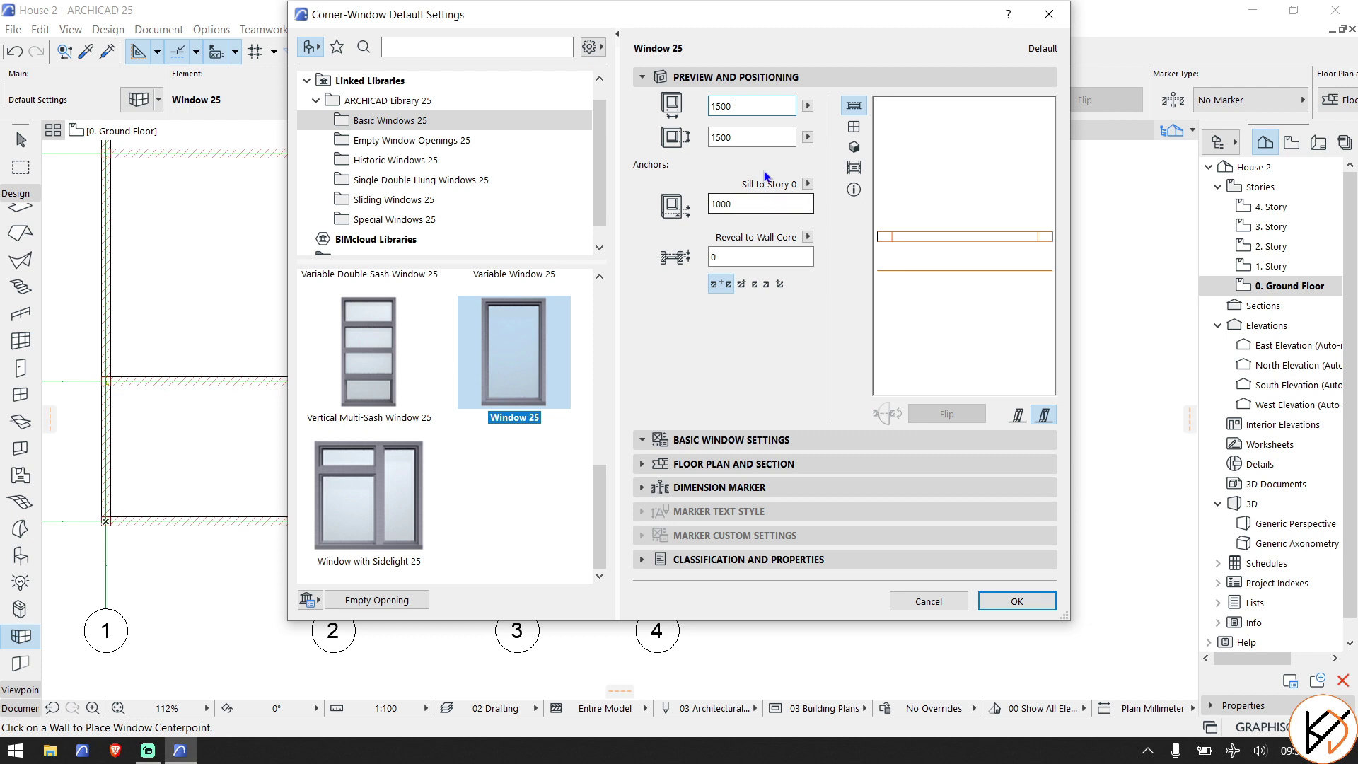
key("Tab")
key("Tab")
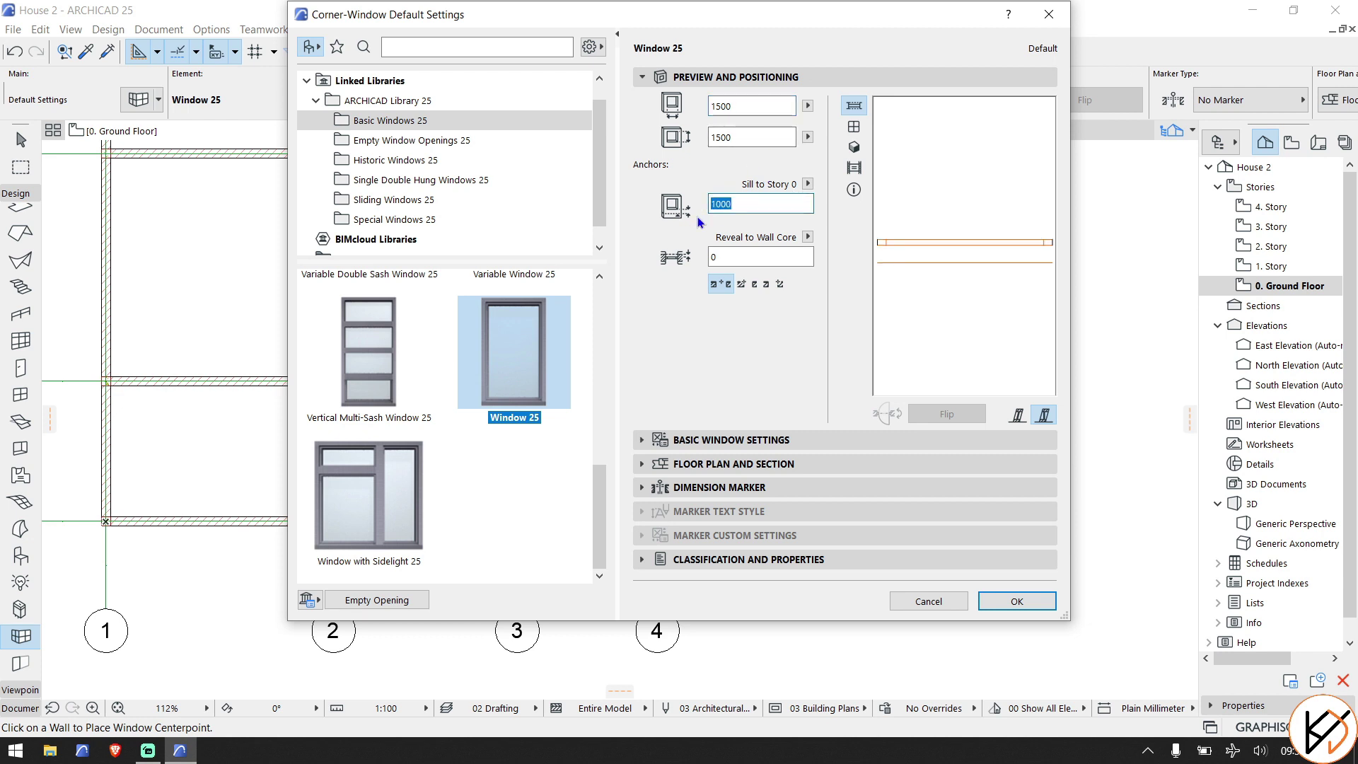
type("400")
double_click(762, 139)
type("2000")
Set the window's reveal to wall core to 75 mm and place the corner window at grid intersection A-4.
left_click(759, 256)
type("7")
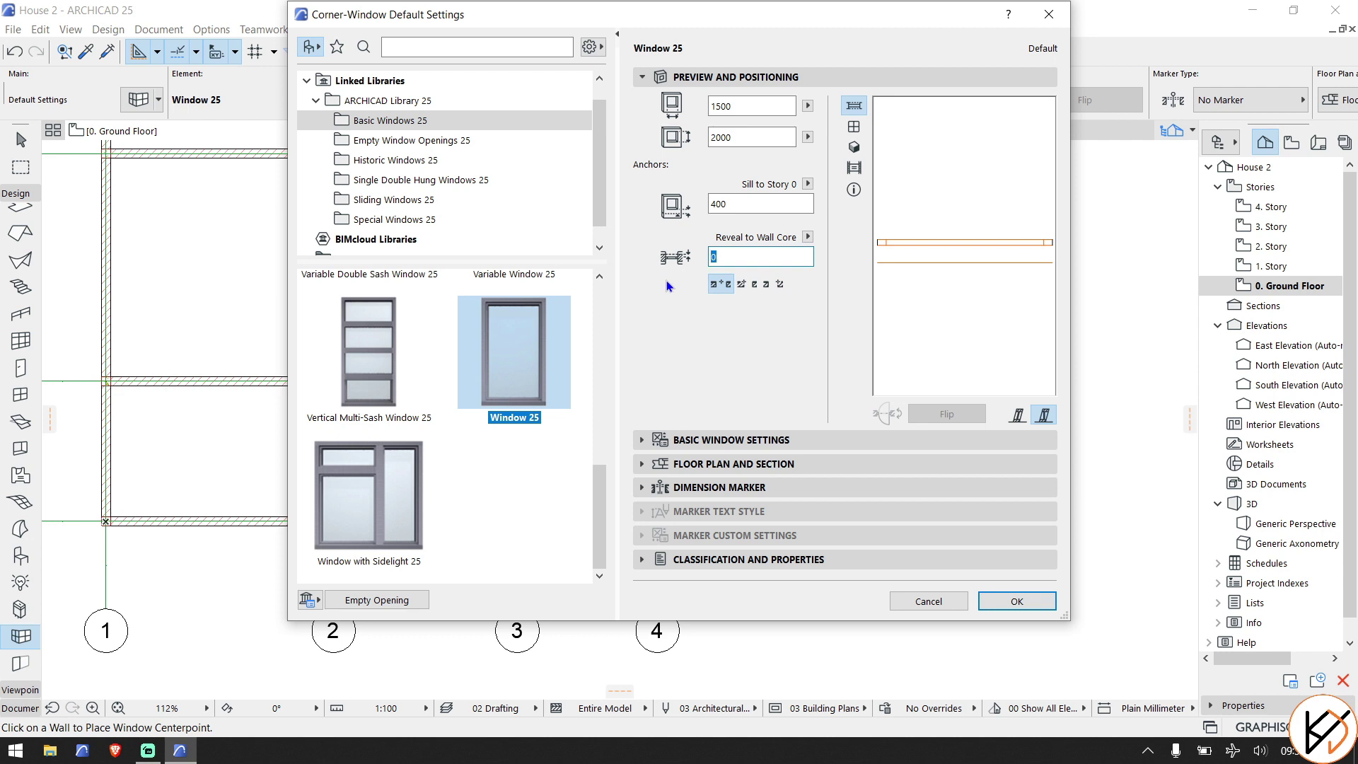
type("4")
key("BackSpace")
type("5")
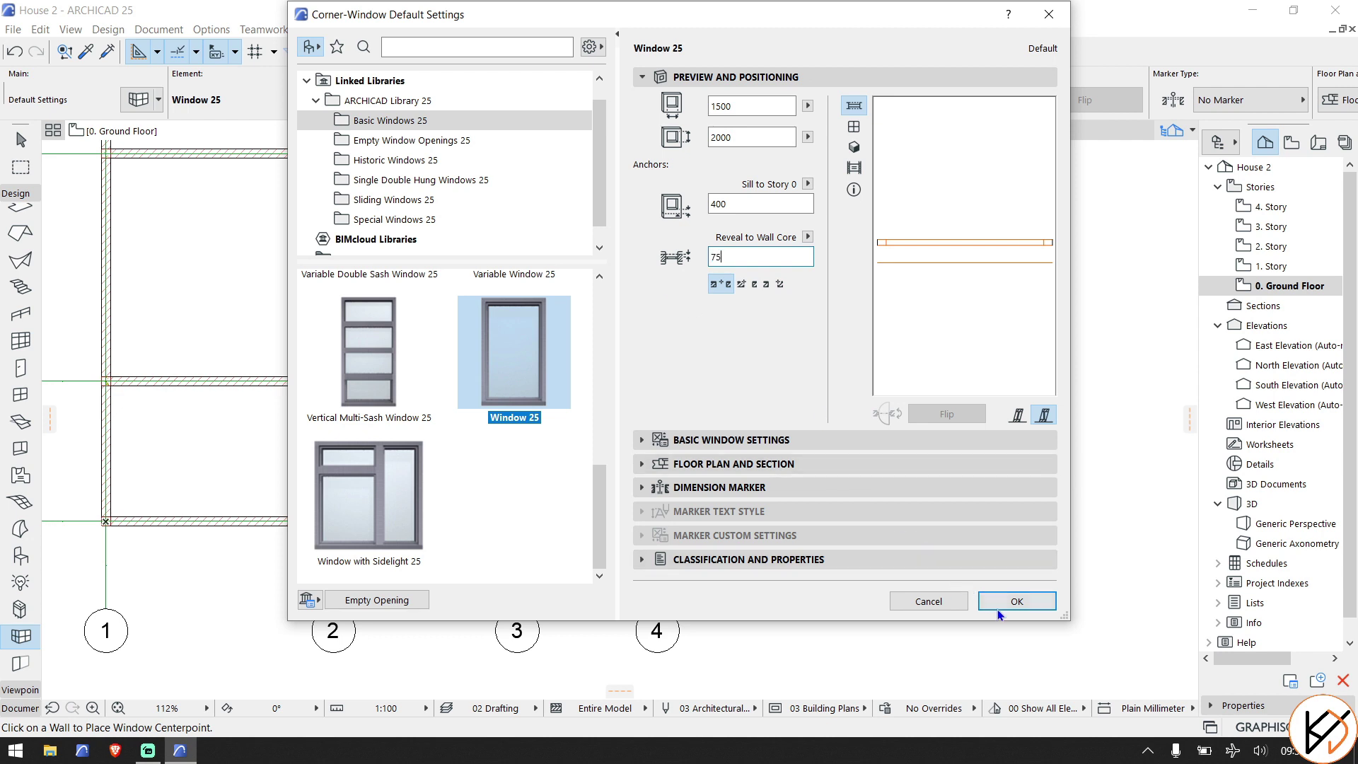
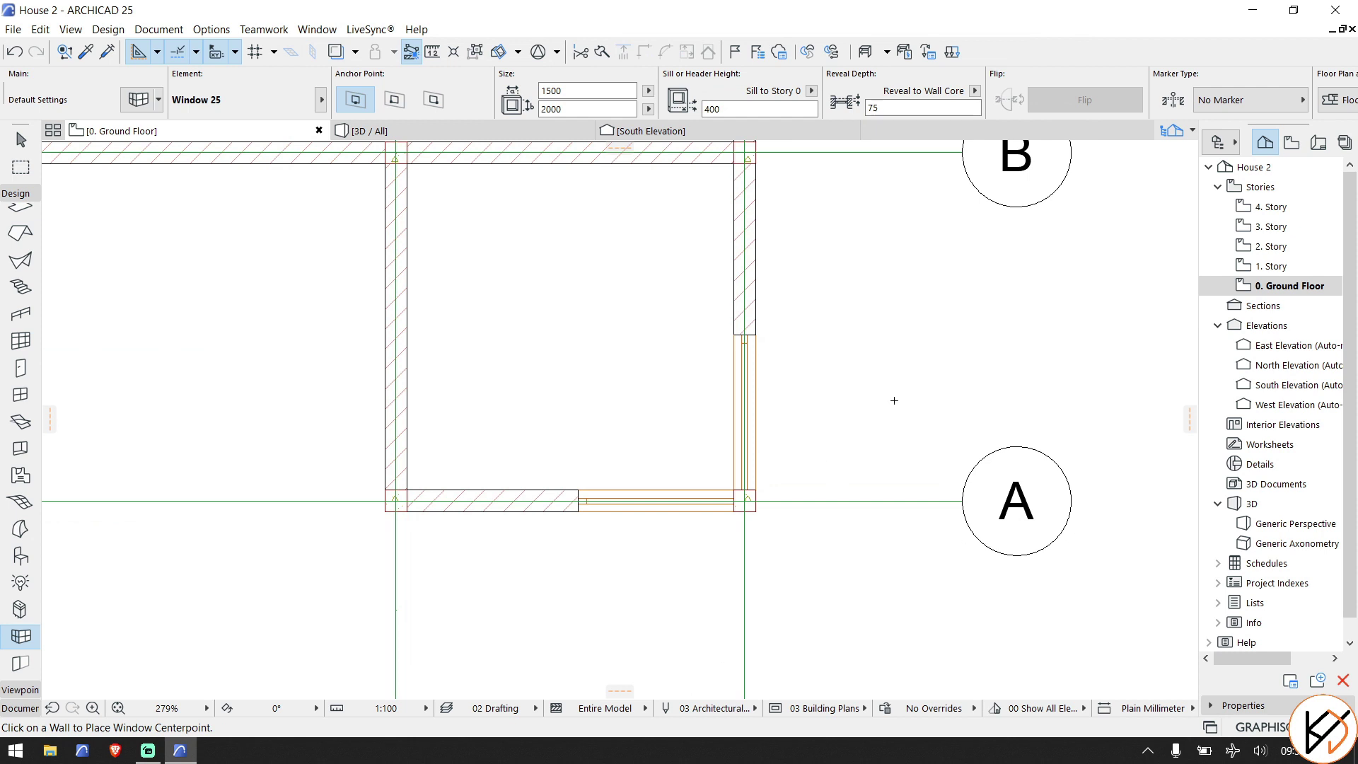
key("Escape")
Delete the column at grid intersection A-4, inside the corner window.
scroll(765, 515, "up", 5)
left_click(741, 508)
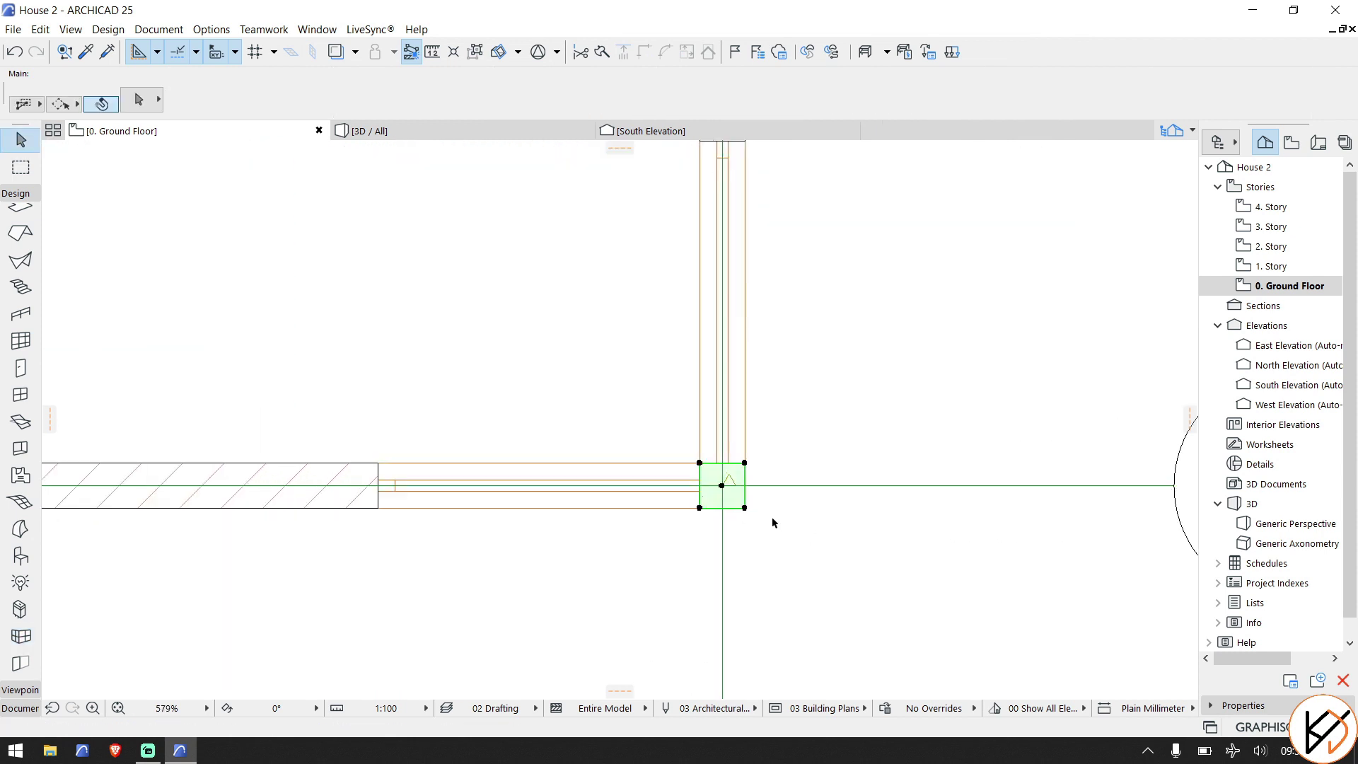
key("Delete")
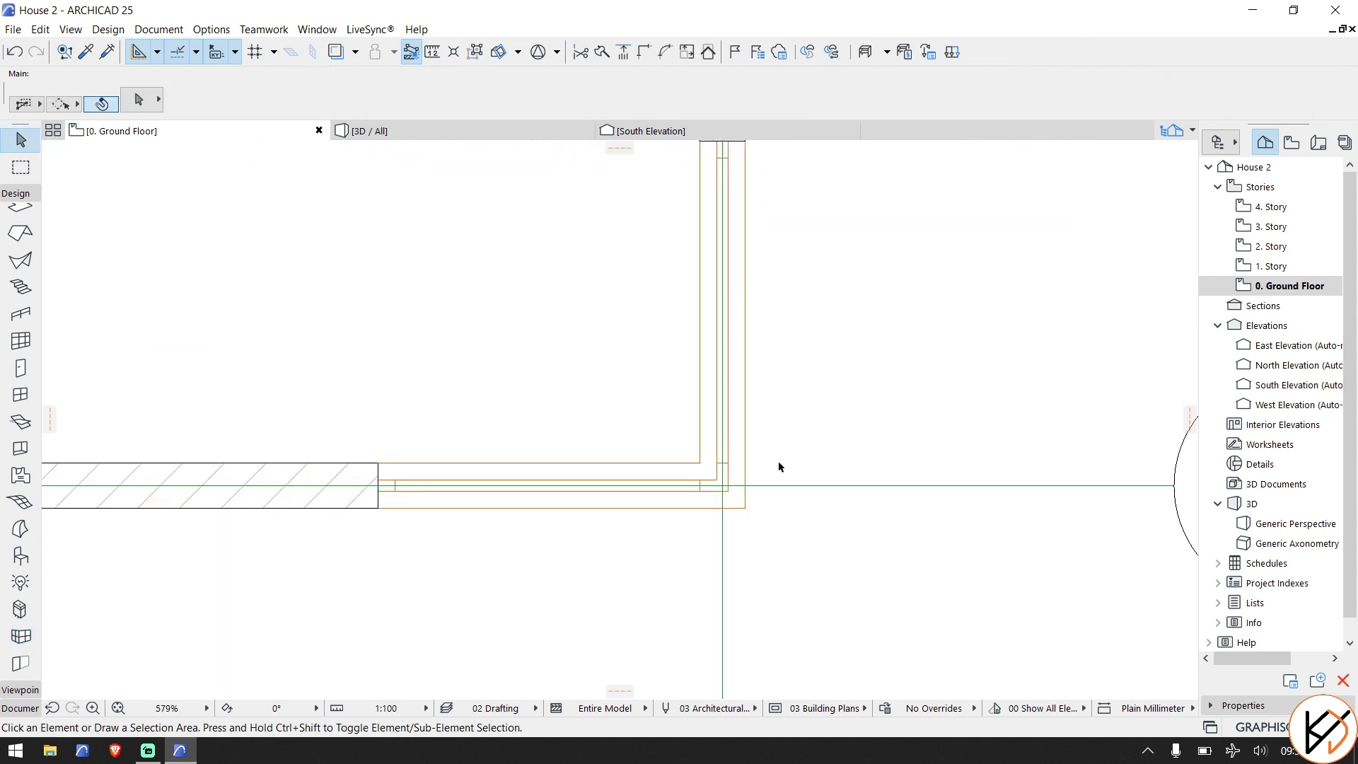
key("XF86MonBrightnessUp")
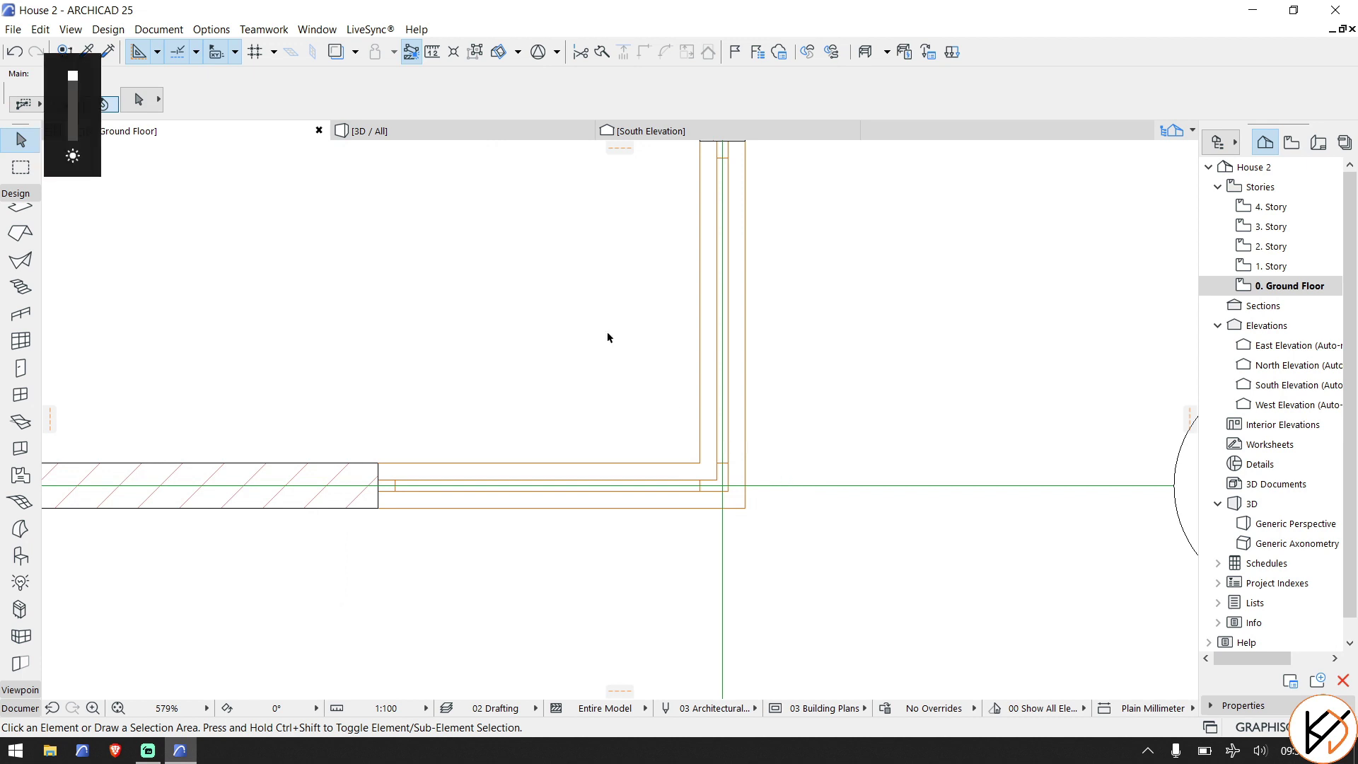
Open the 3D view and examine the corner window at grid intersection A-4 up close.
left_click(466, 136)
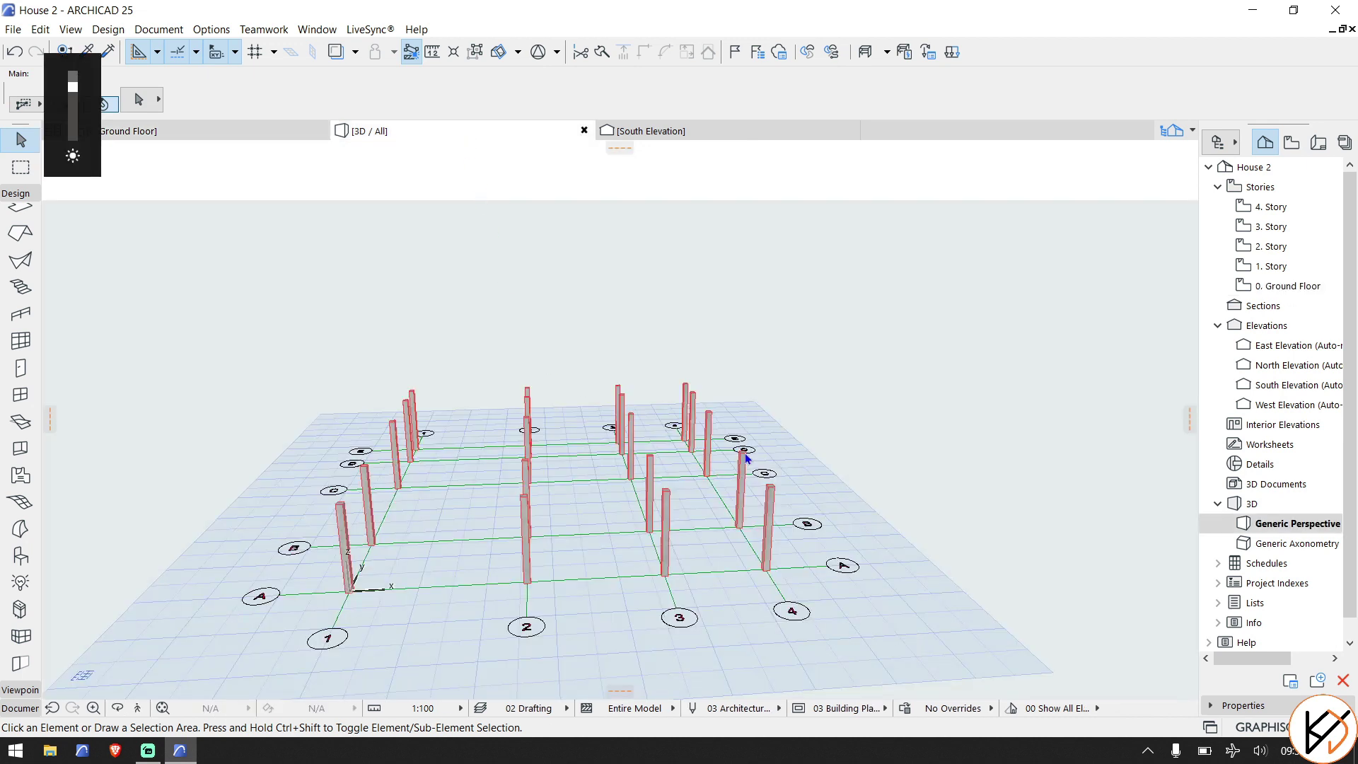
left_click(117, 707)
left_click_drag(586, 576, 578, 434)
scroll(578, 434, "up", 10)
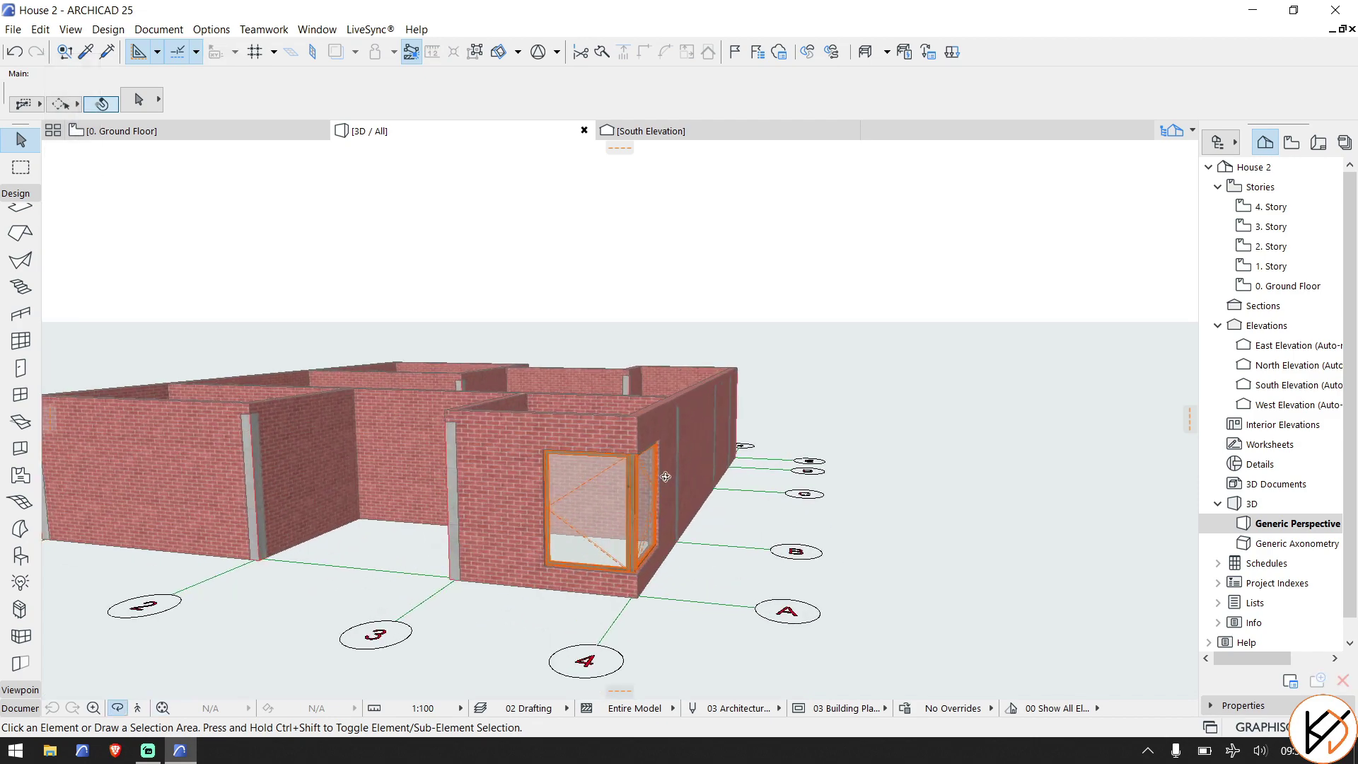
left_click_drag(524, 530, 497, 485)
key("Escape")
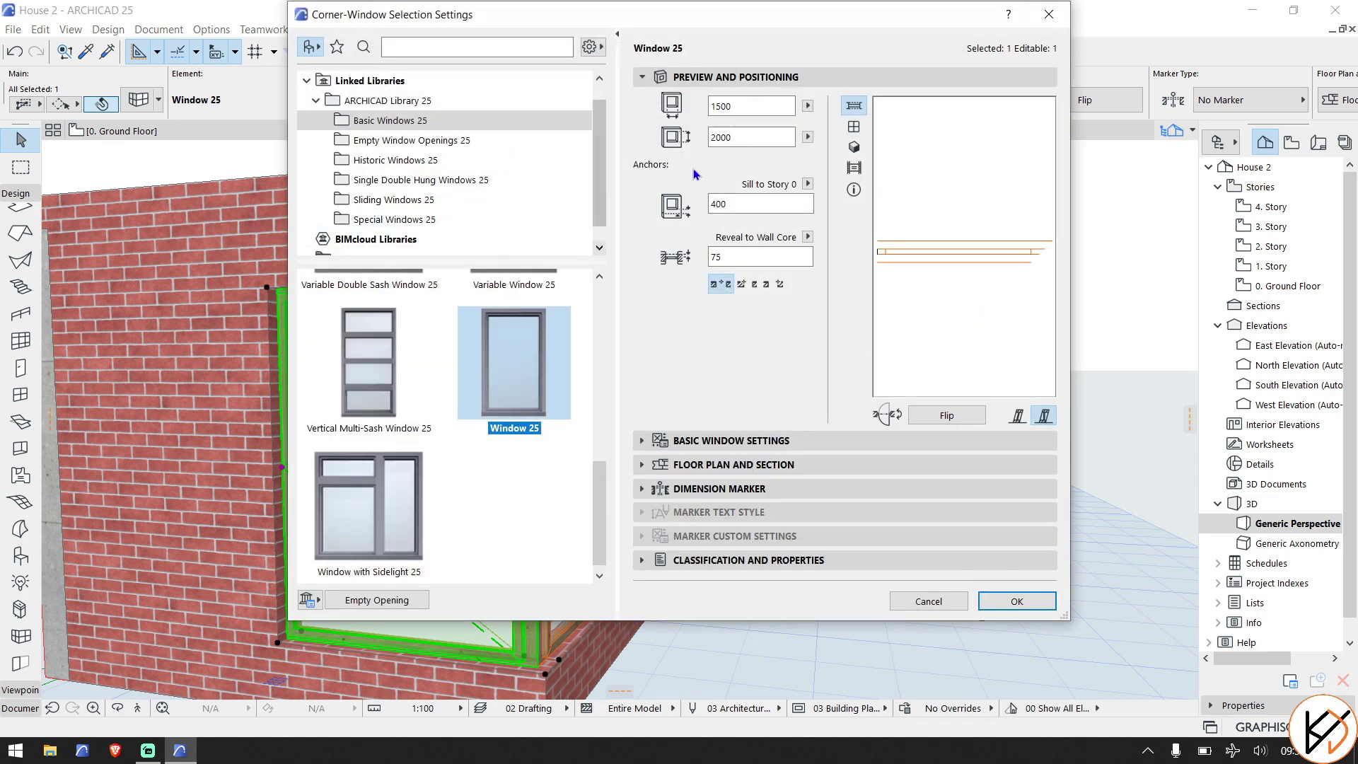
Add upper and lower transoms to the selected corner window and set the upper transom's height to 1600 mm.
left_click(658, 441)
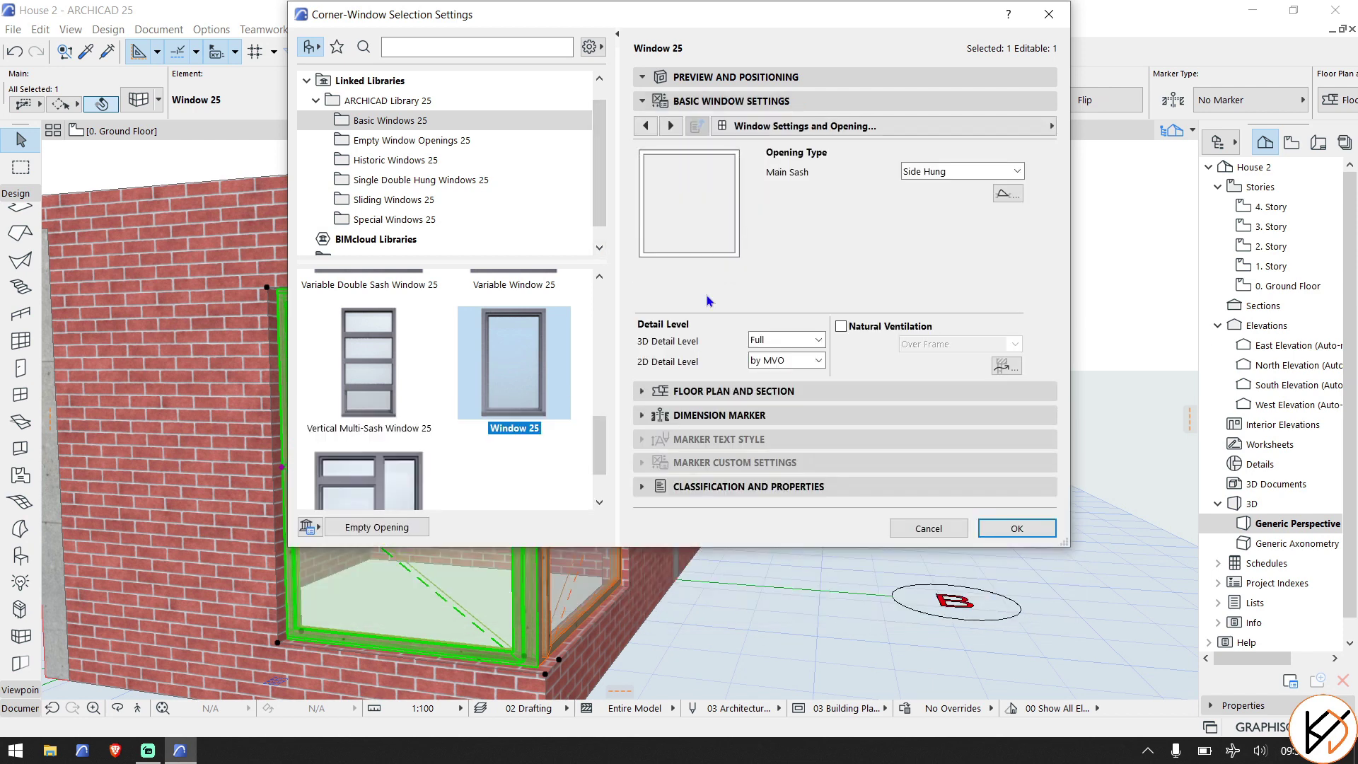
left_click(645, 126)
left_click(646, 126)
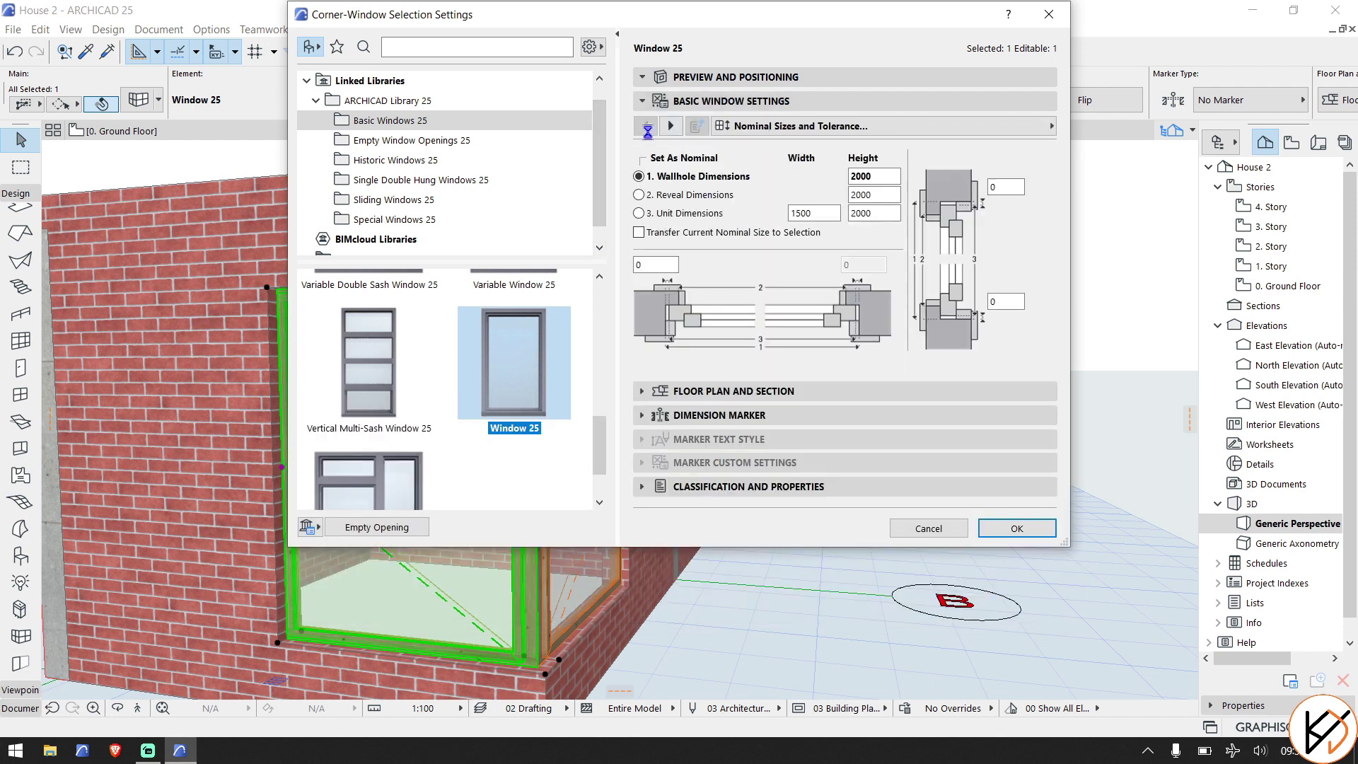
left_click(671, 126)
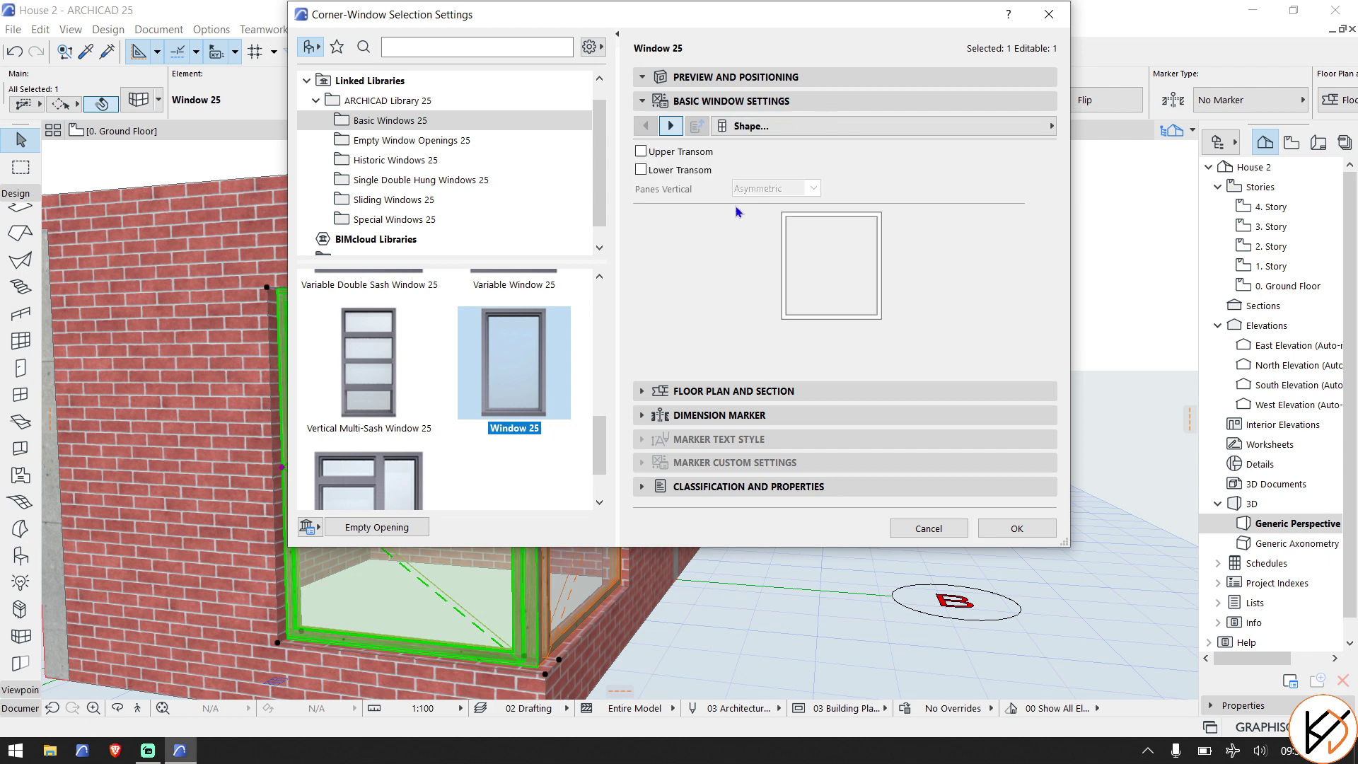
left_click(675, 154)
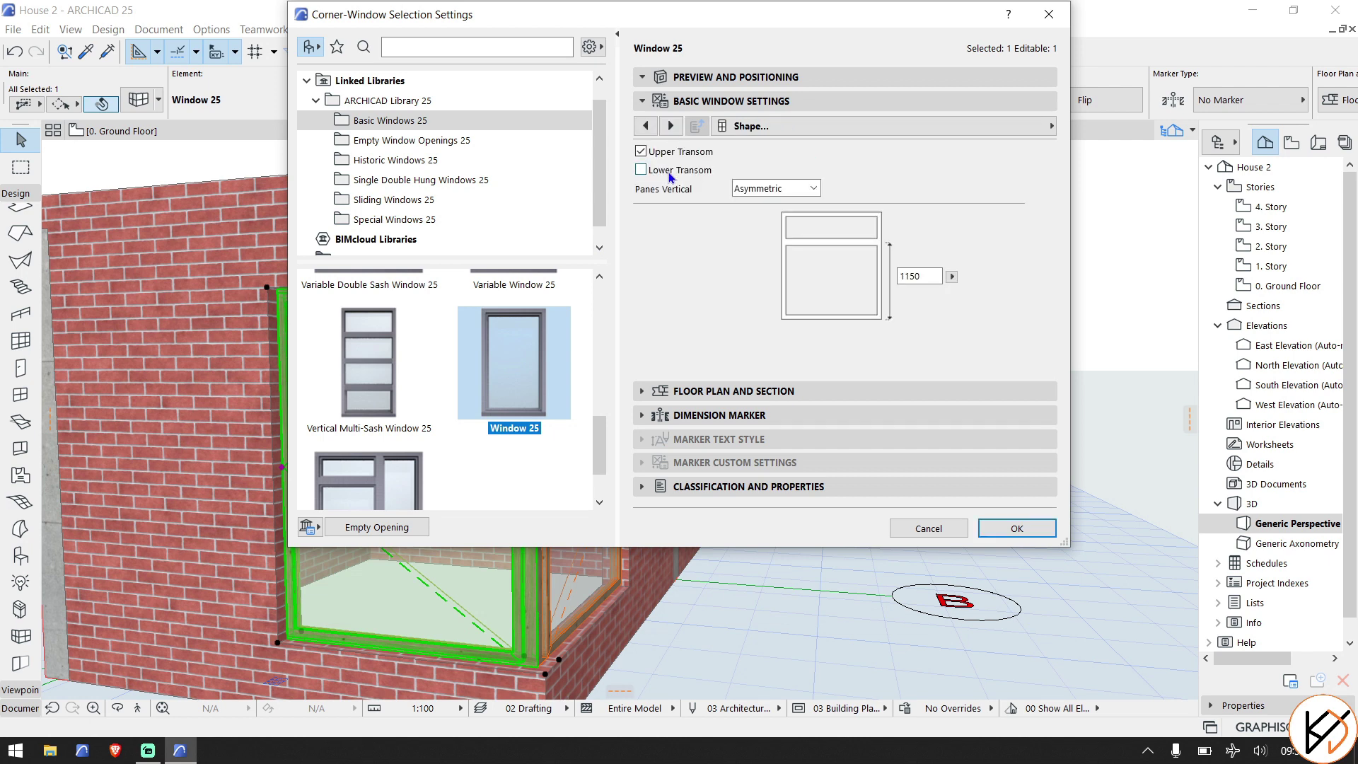
left_click(668, 171)
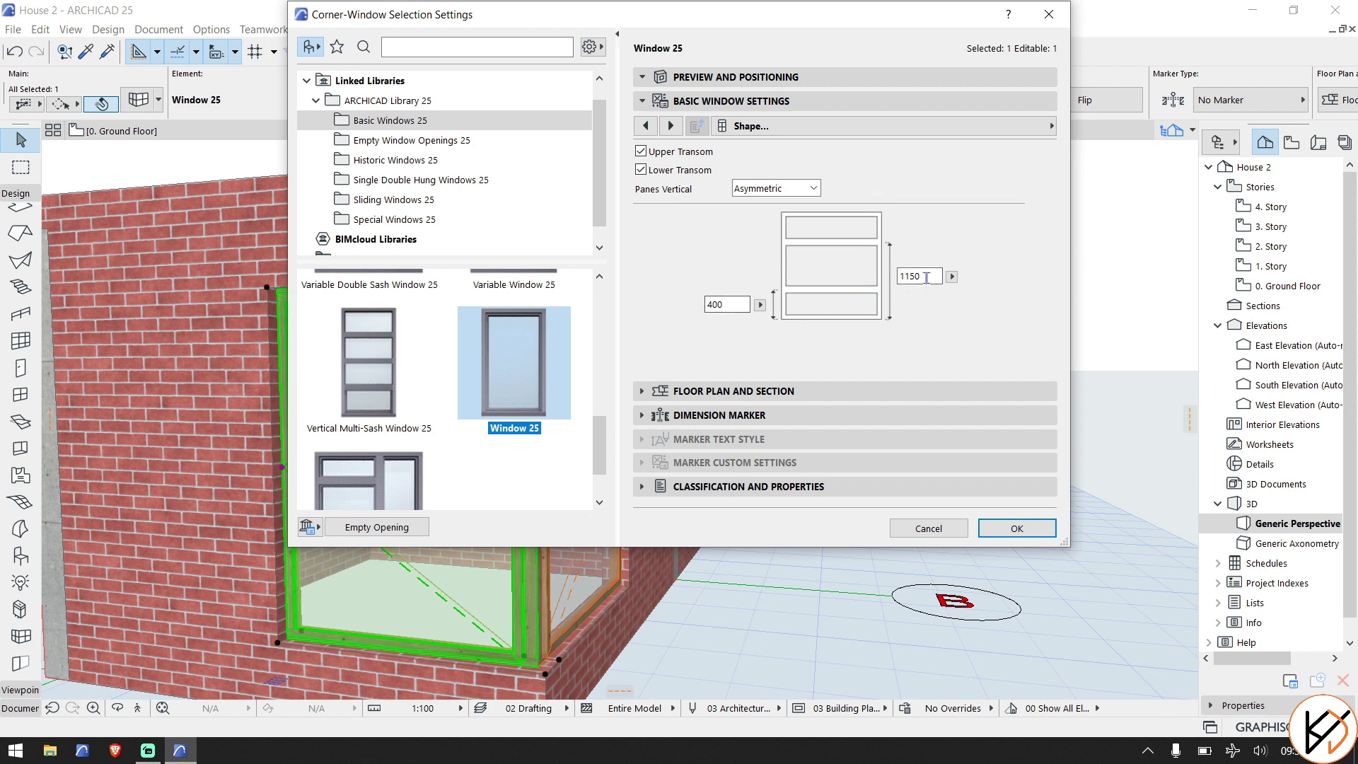
left_click(916, 276)
type("1600")
Make the corner window's frame width uniform and set it to 30 mm.
left_click(670, 126)
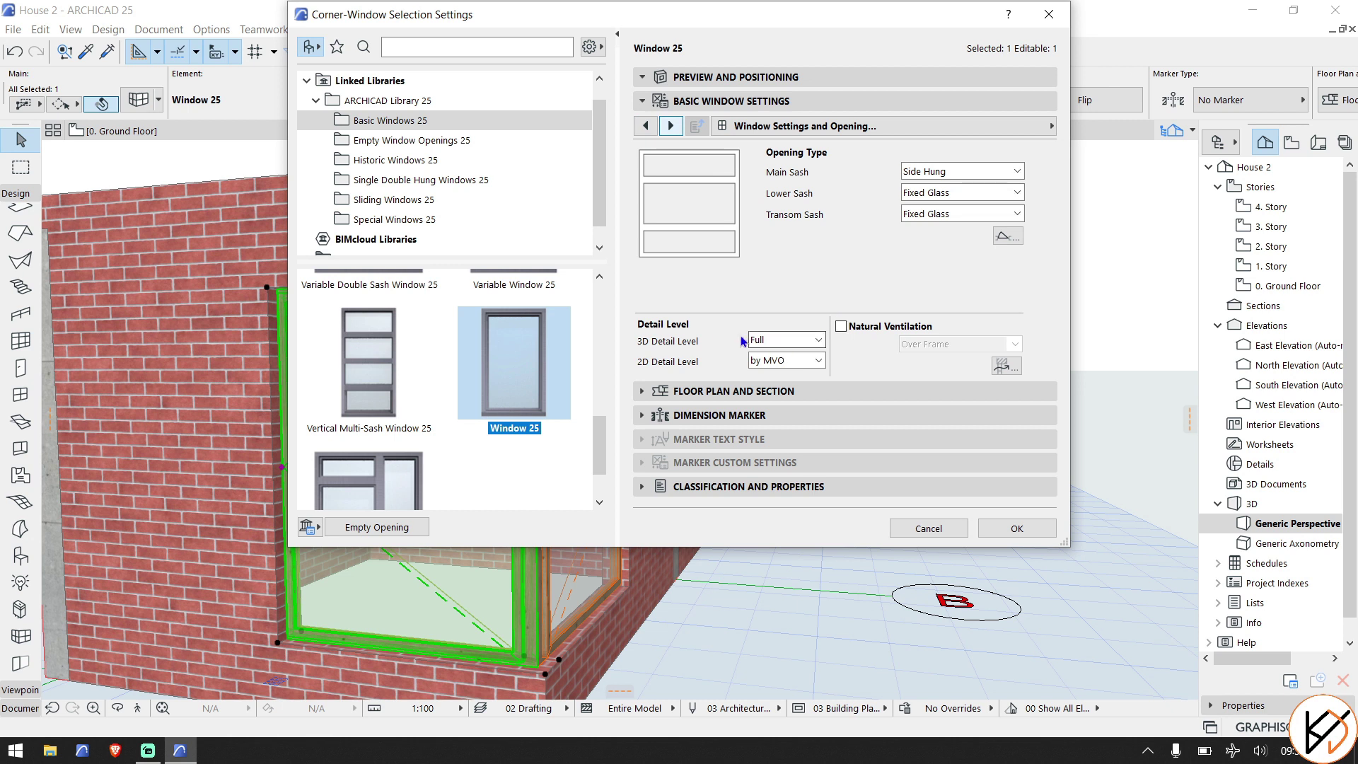
left_click(670, 127)
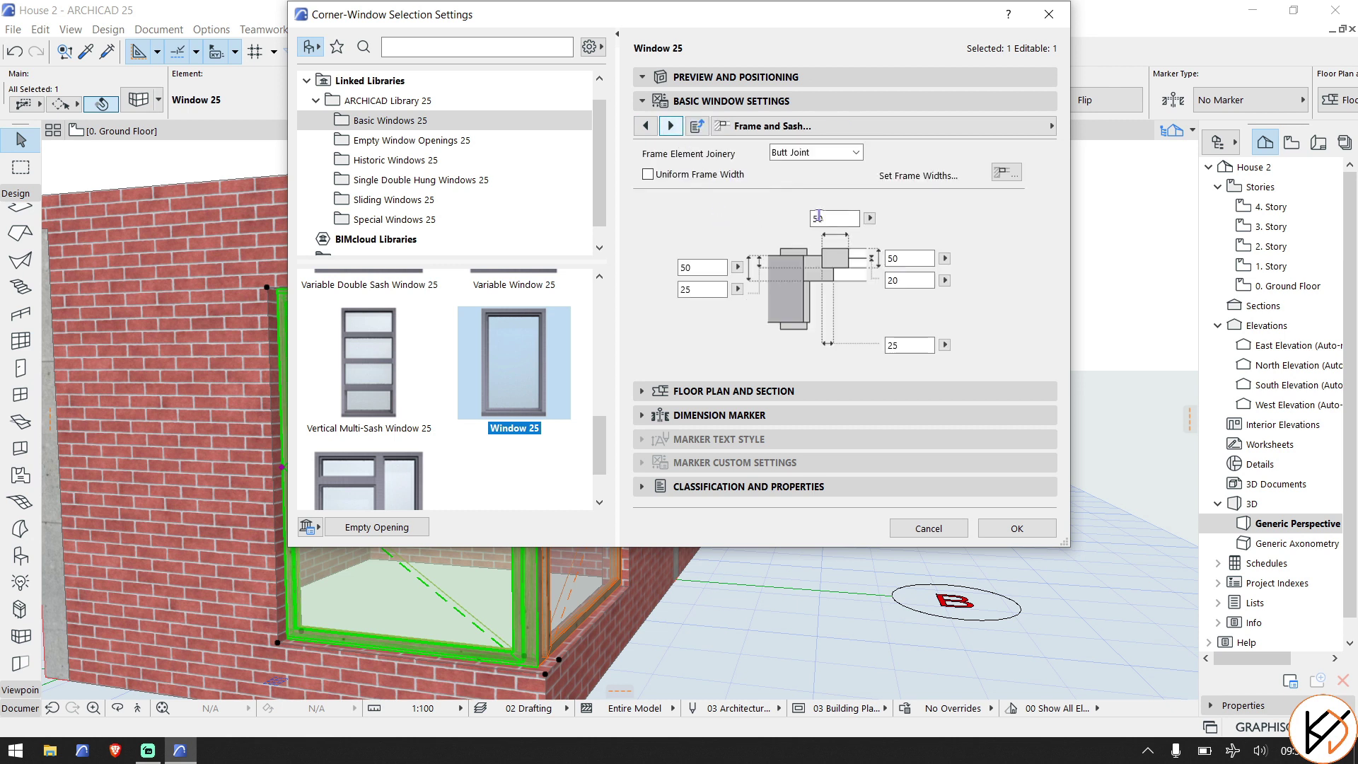
left_click(700, 175)
left_click(670, 125)
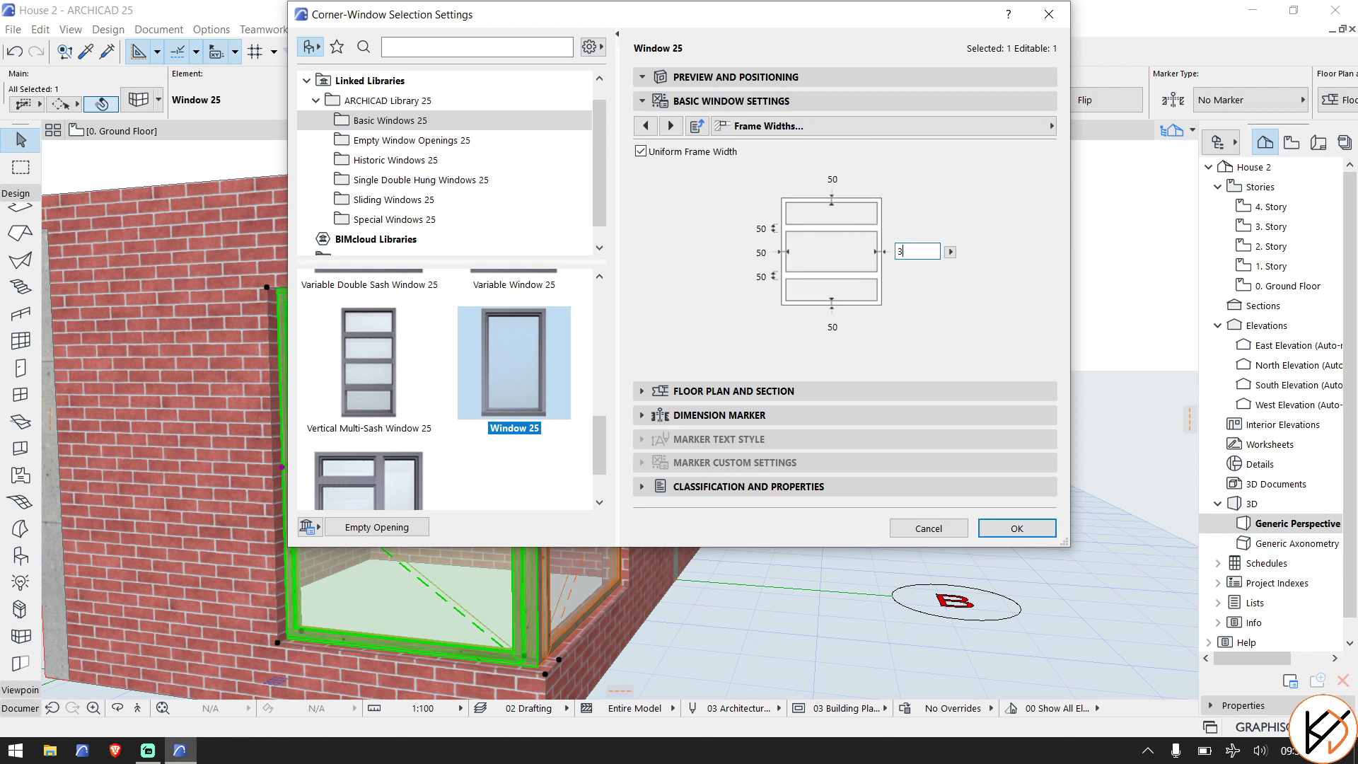
type("30")
key("Tab")
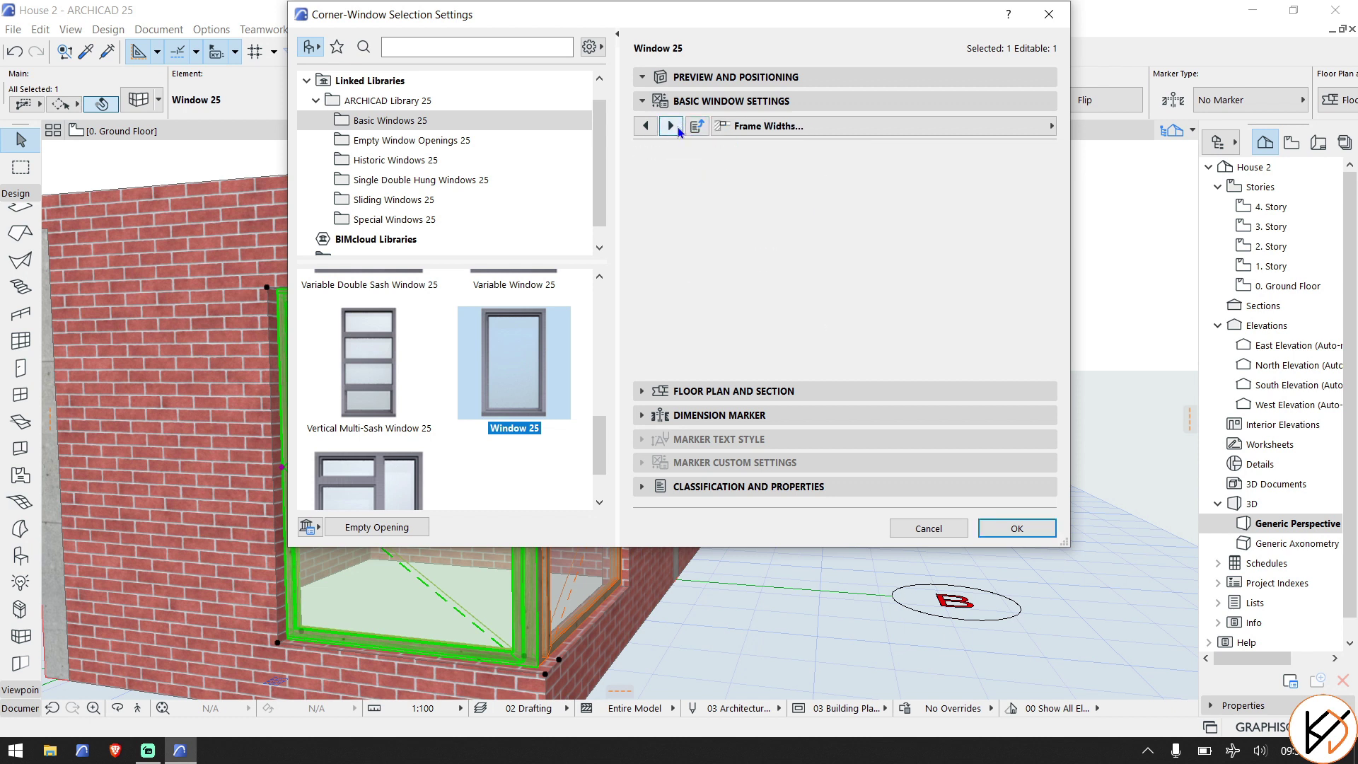
Give the corner window's lower sash an H-V Grid with 2 panes horizontally.
left_click(672, 127)
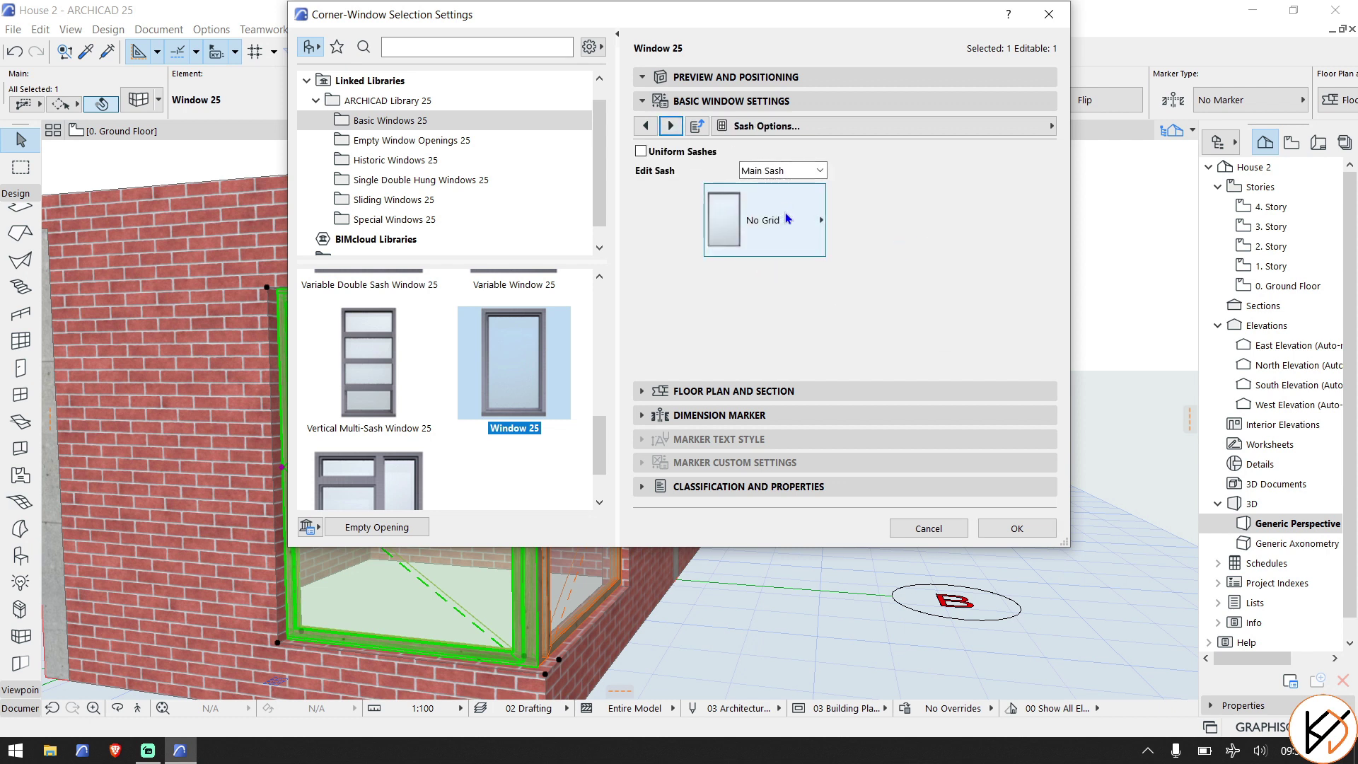
left_click(819, 170)
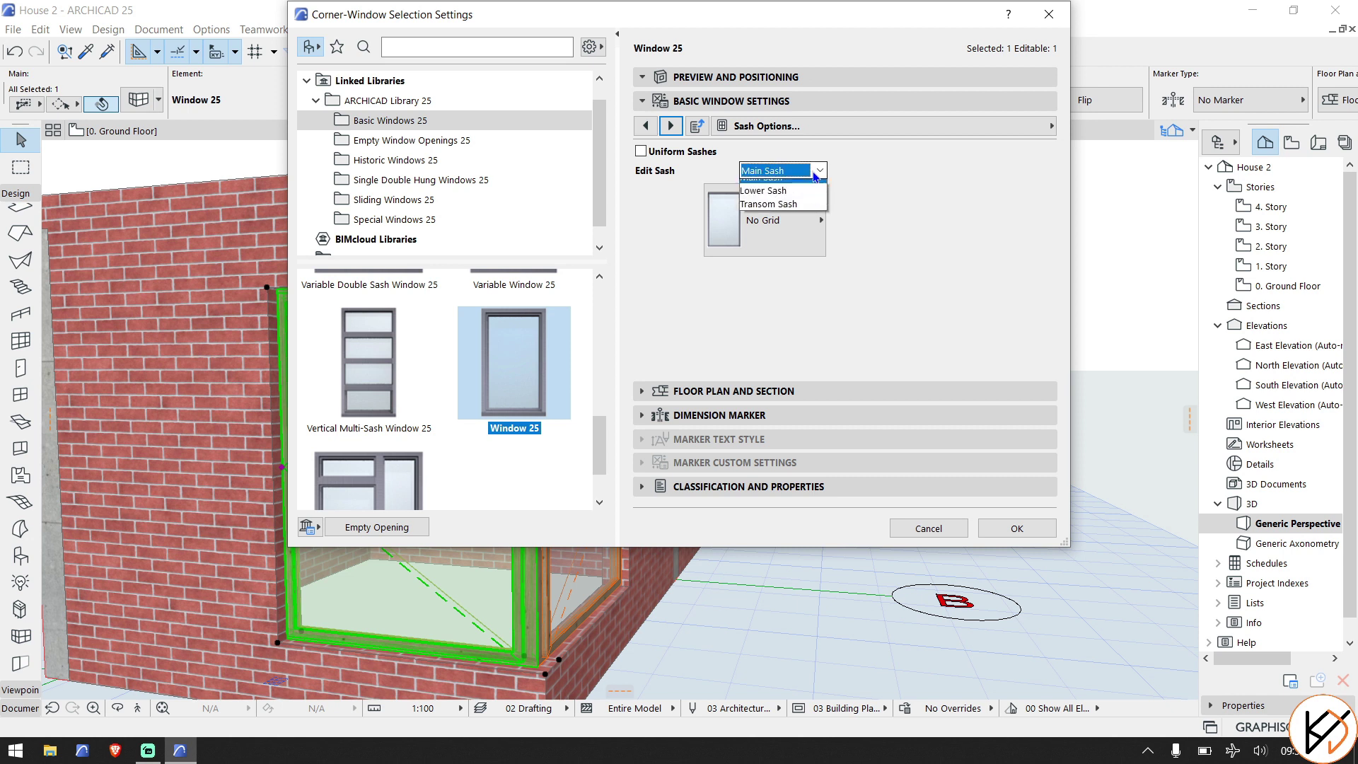
left_click(800, 202)
left_click(800, 221)
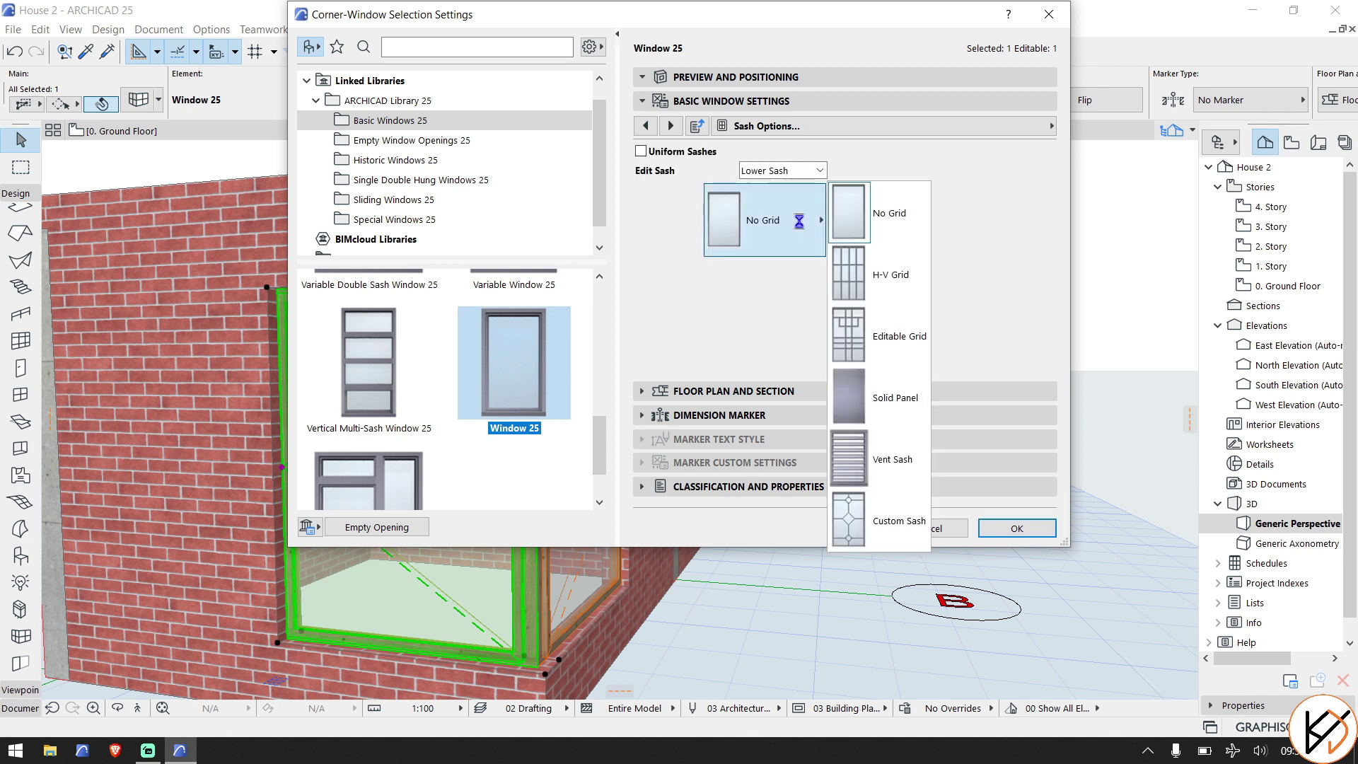
left_click(871, 266)
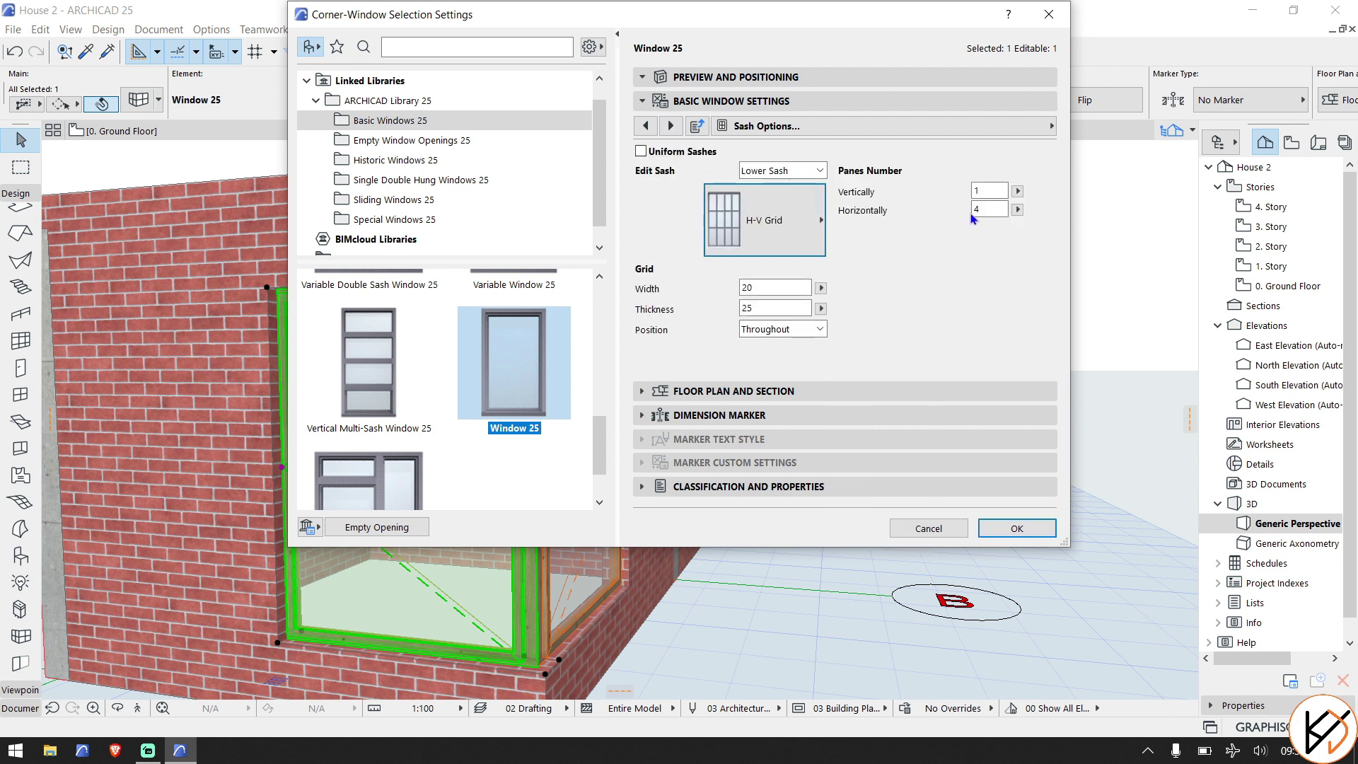
double_click(973, 213)
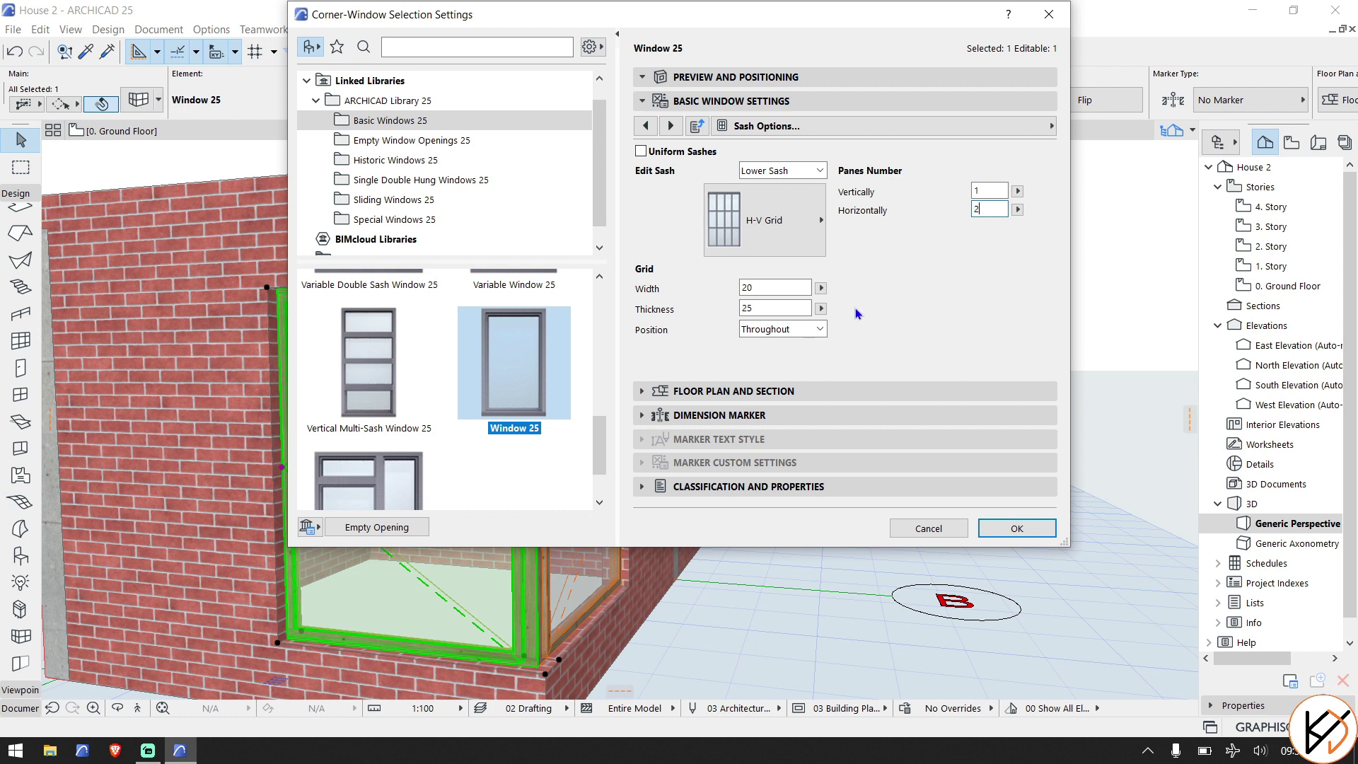
type("2")
Give the corner window's transom sash an H-V Grid and go on to the handle settings.
left_click(782, 170)
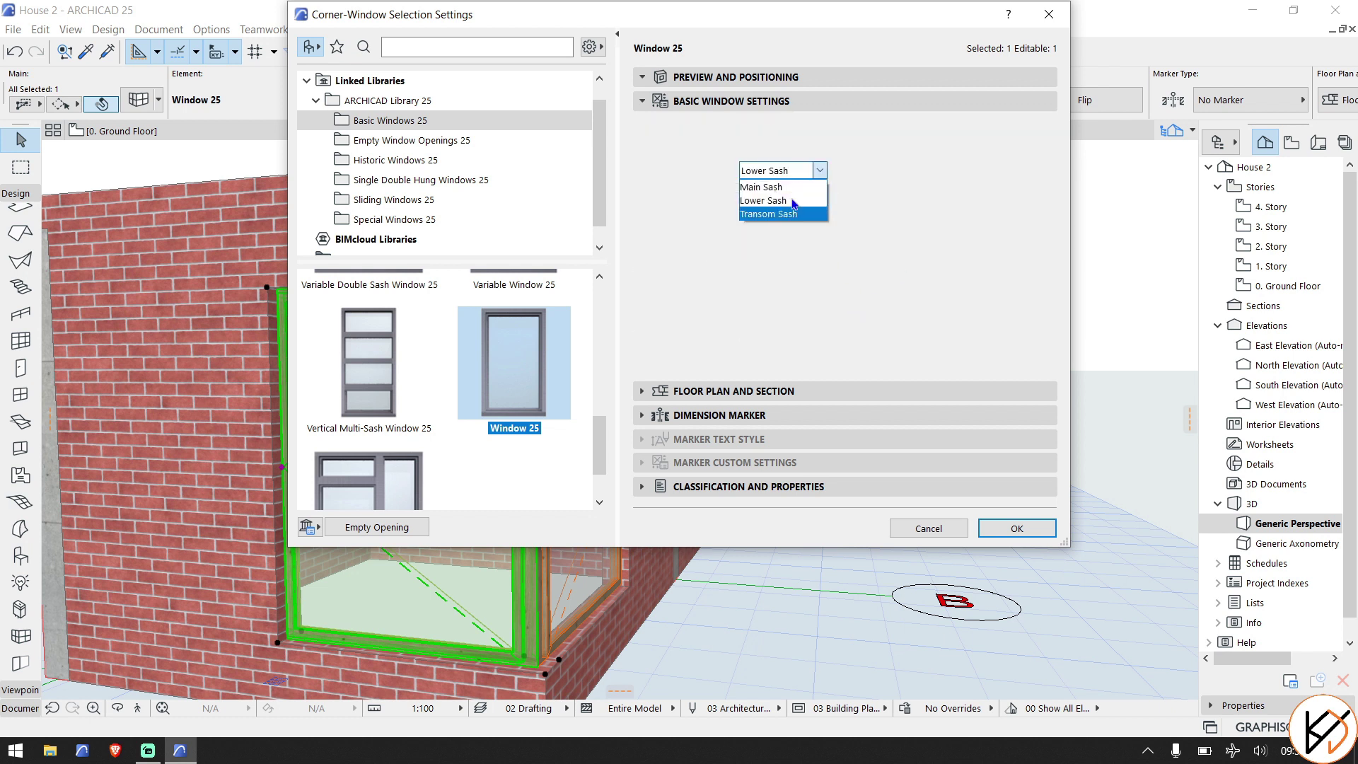
left_click(791, 214)
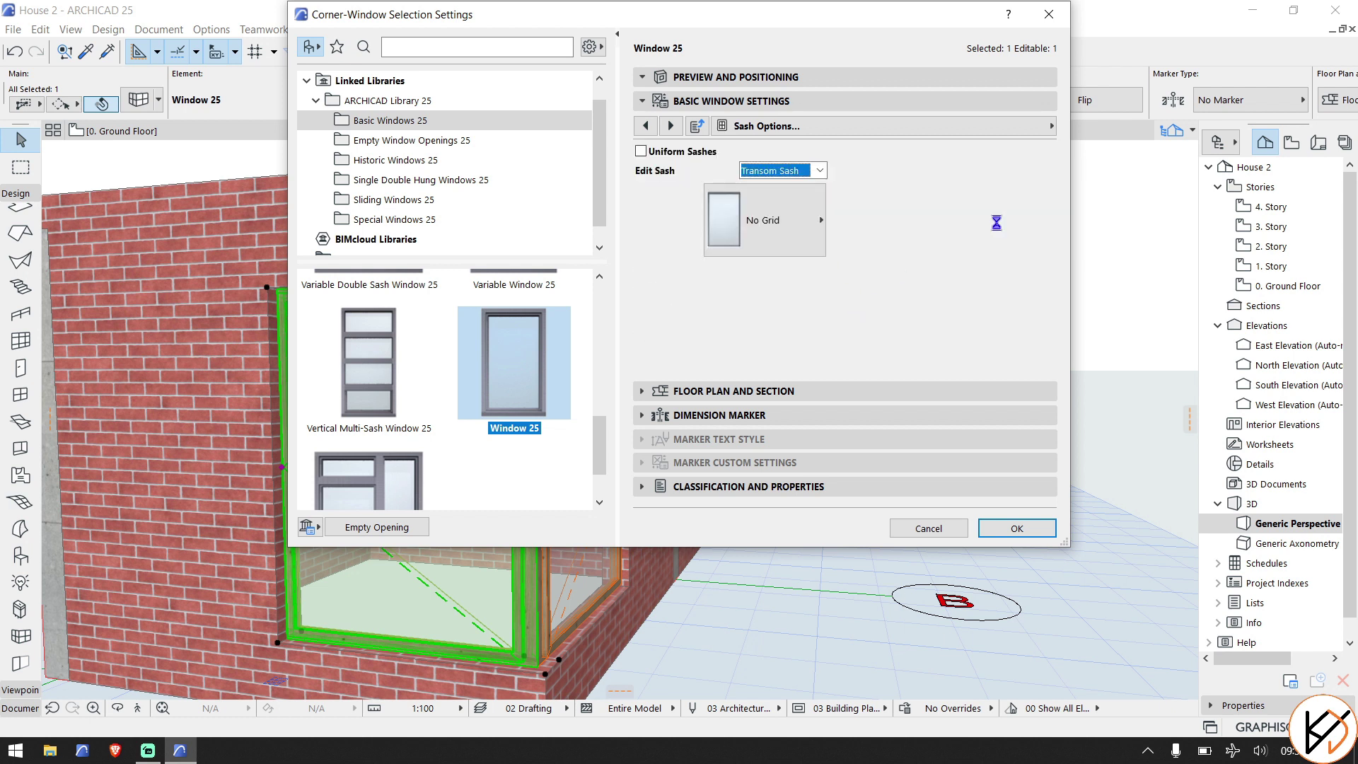
left_click(764, 220)
left_click(874, 271)
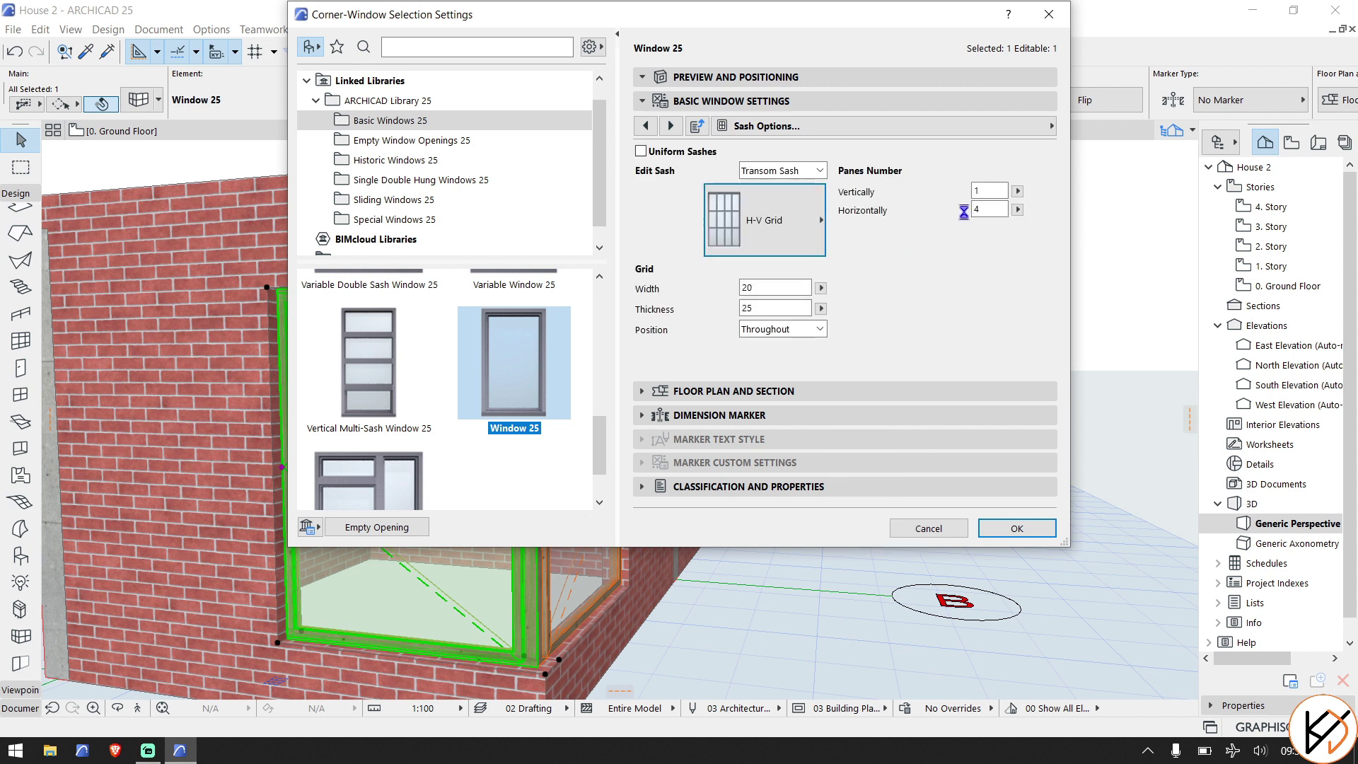
left_click(977, 209)
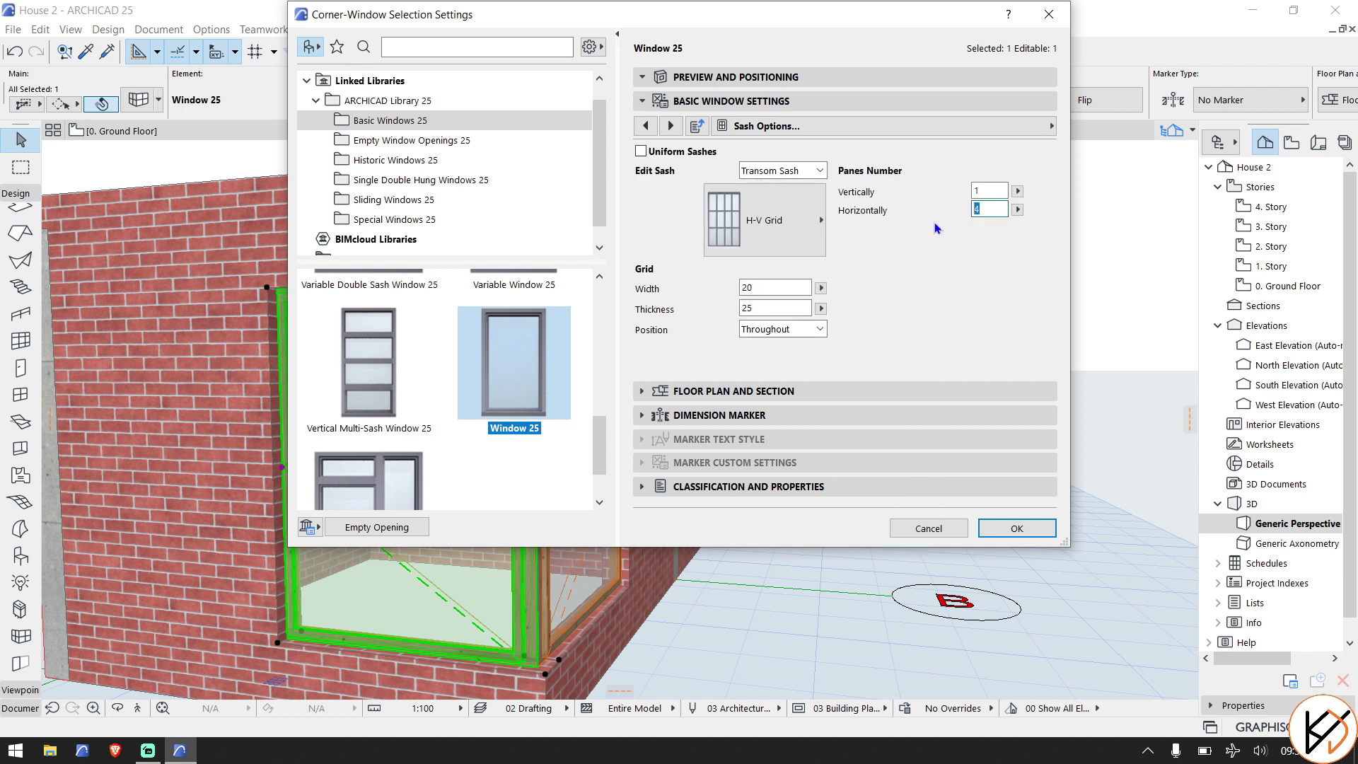
left_click(671, 126)
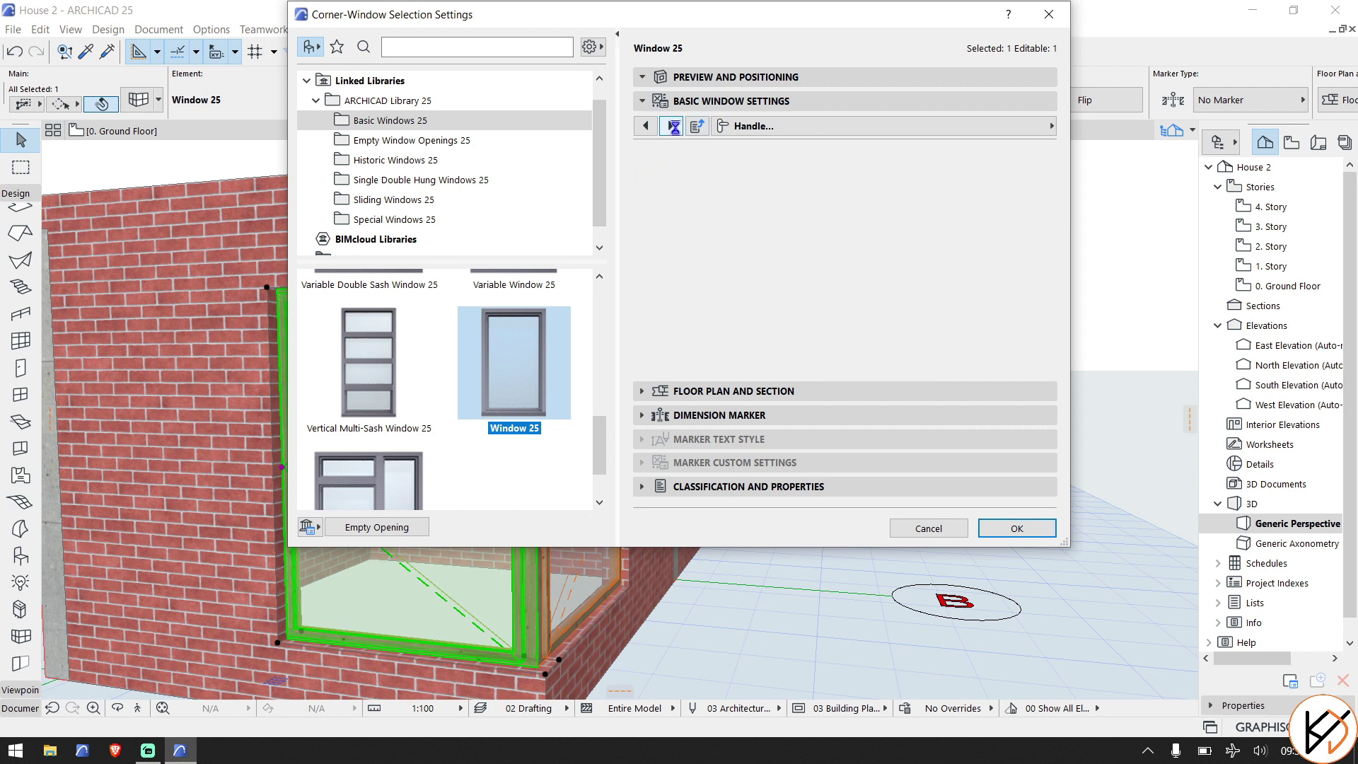
Override the model view options for the corner window's 3D projections and turn off its opening line.
left_click(677, 160)
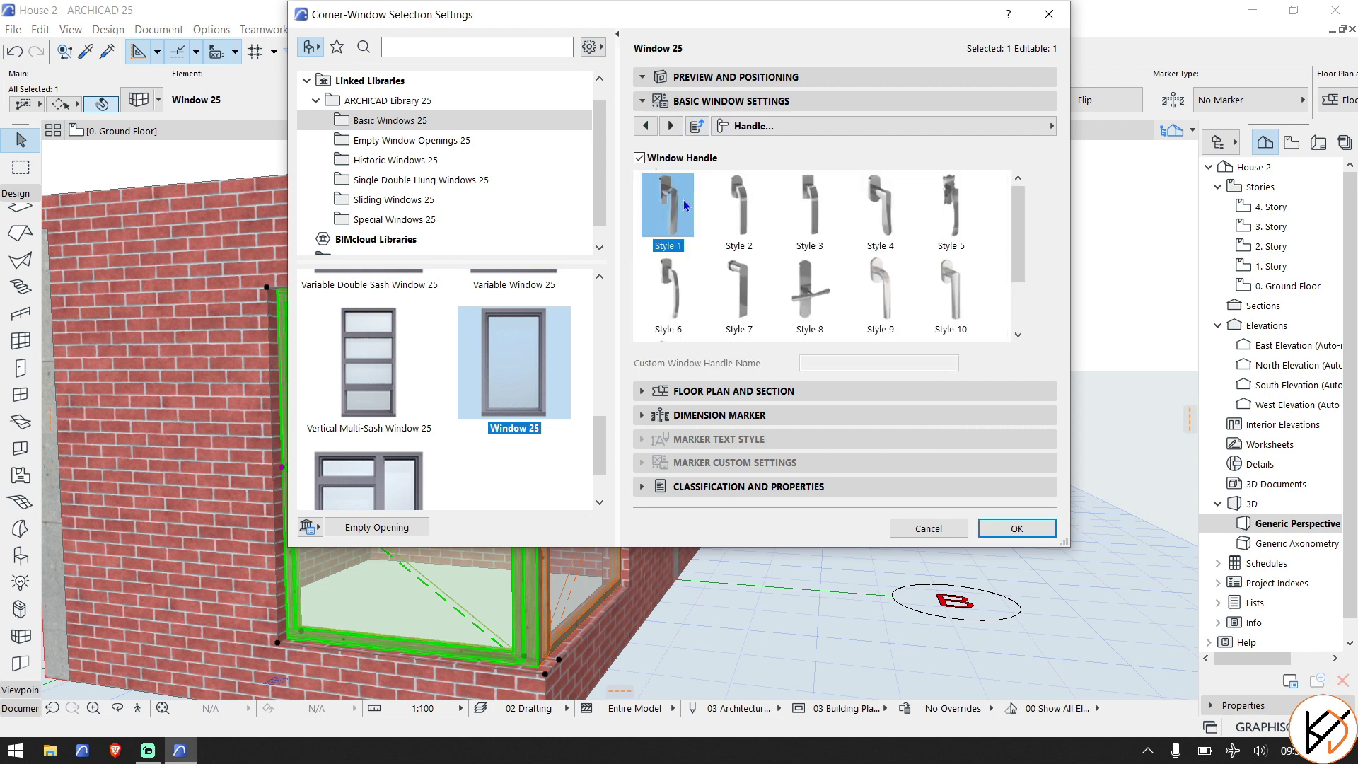
left_click(671, 126)
left_click(671, 125)
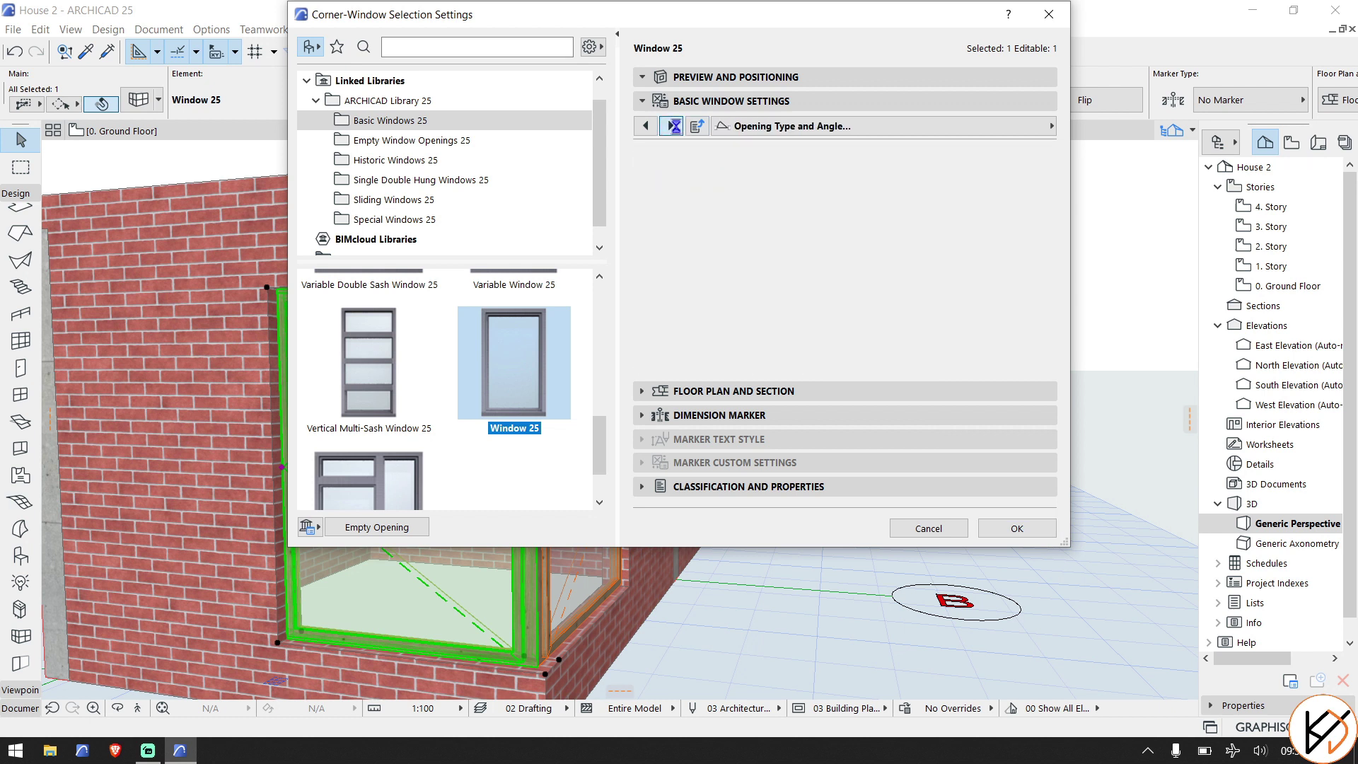
left_click(677, 126)
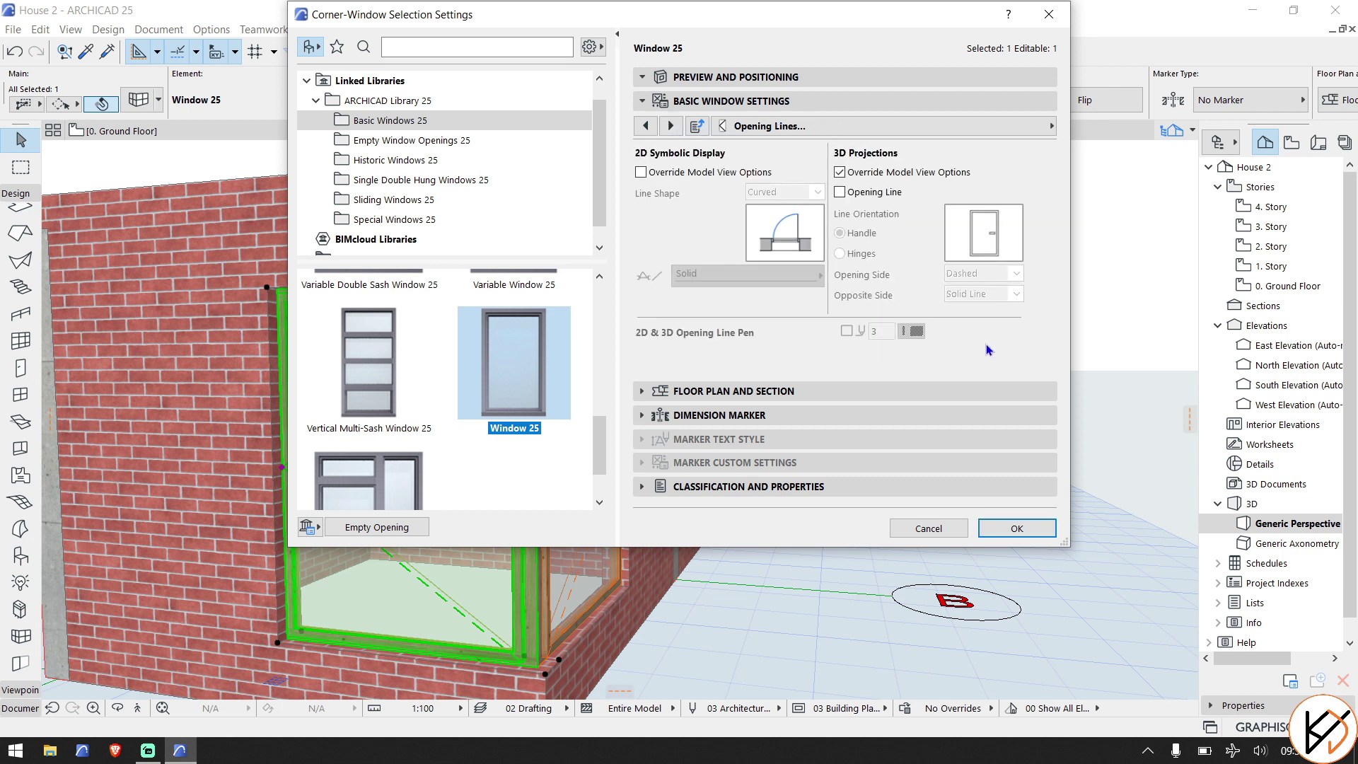
Give the corner window uniform surfaces in Metal - Aluminium, apply the settings and deselect the window.
left_click(672, 127)
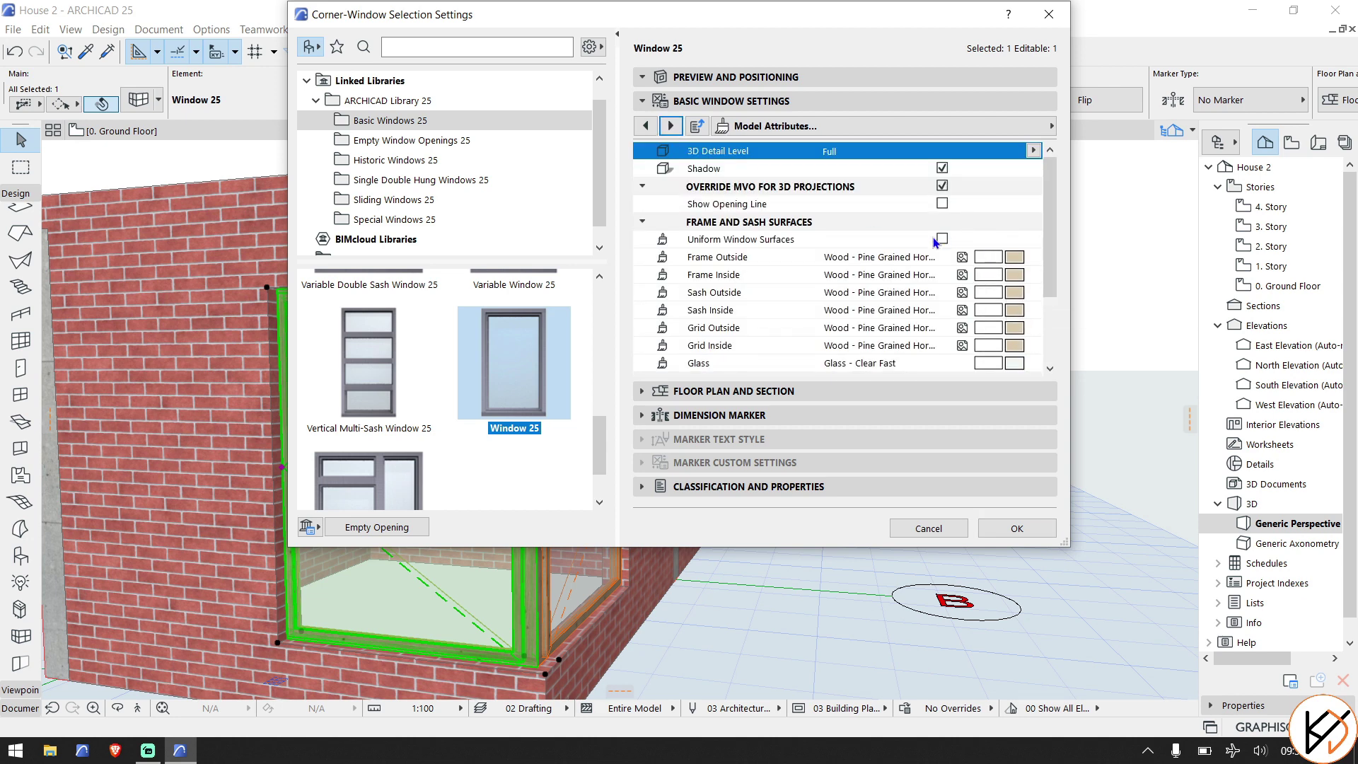
left_click(938, 240)
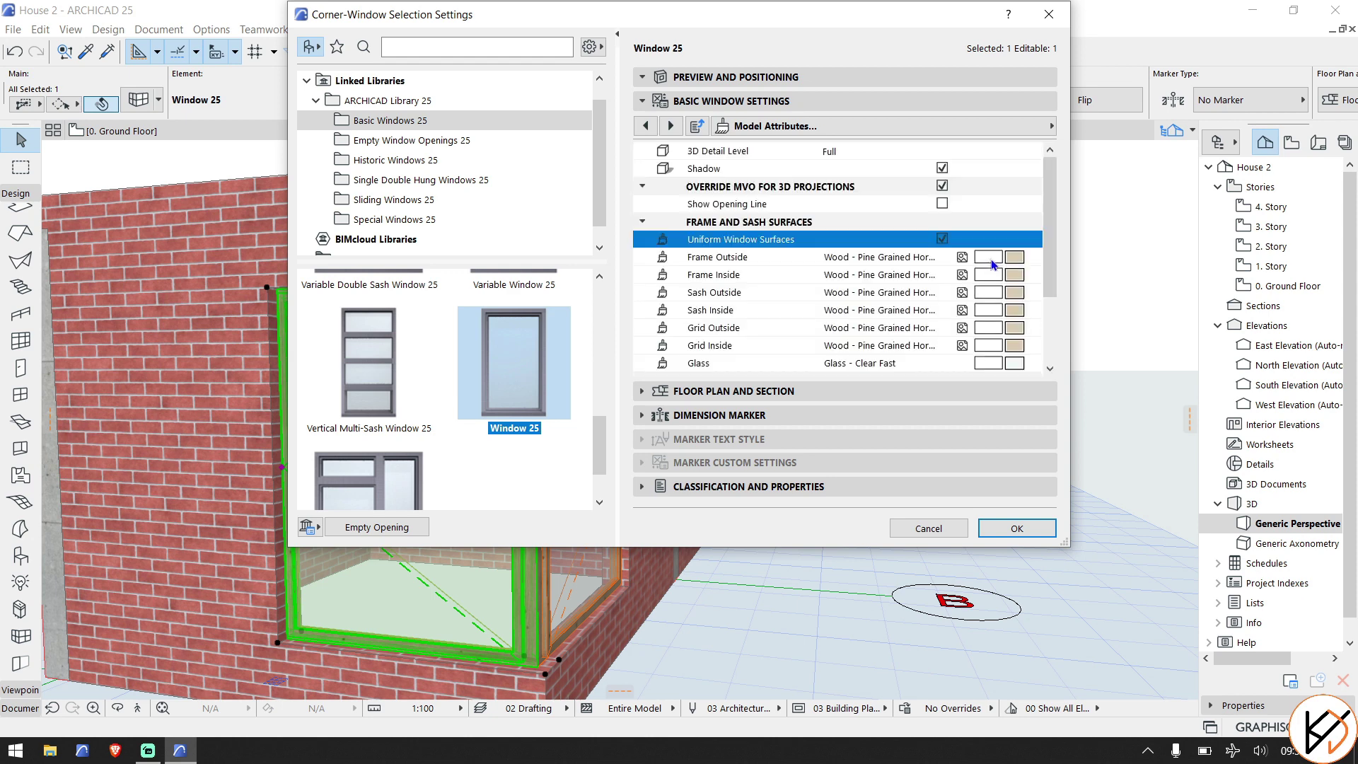
left_click(992, 264)
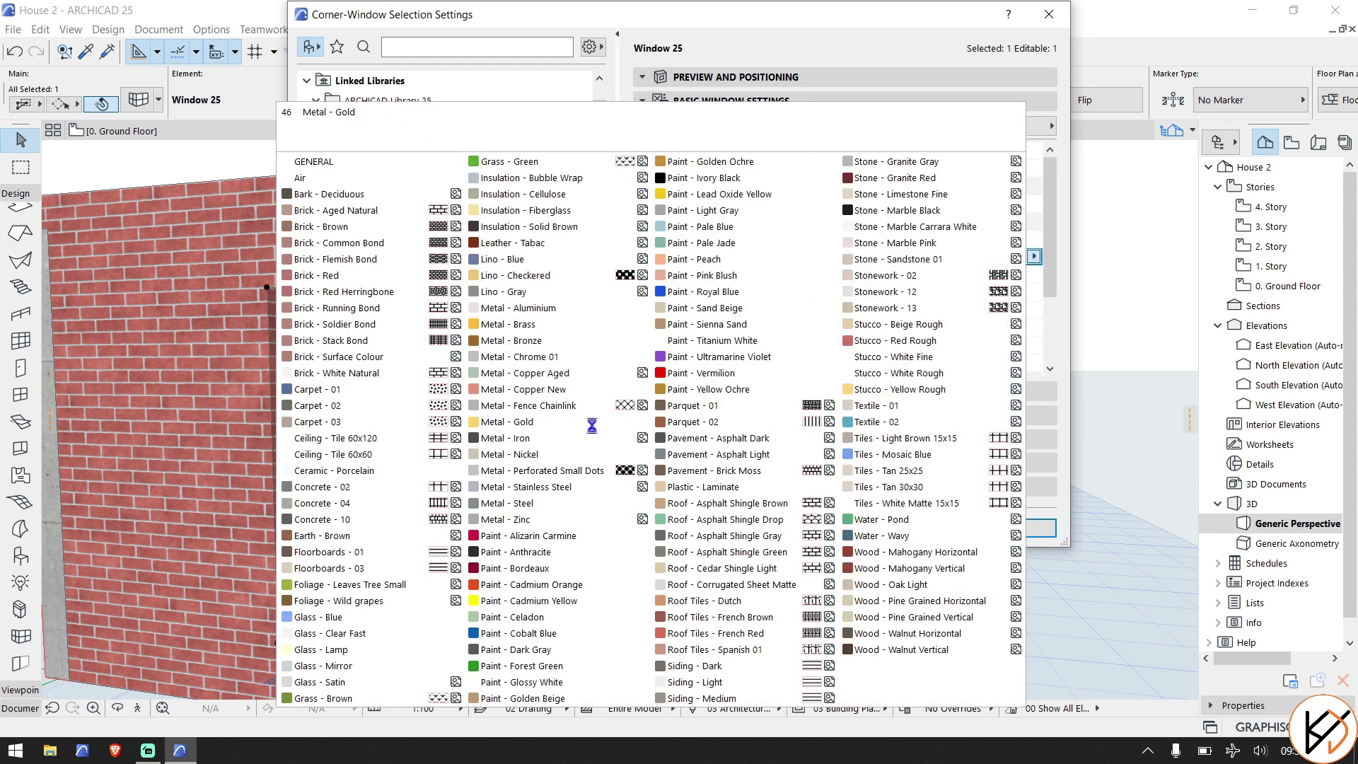
left_click(527, 309)
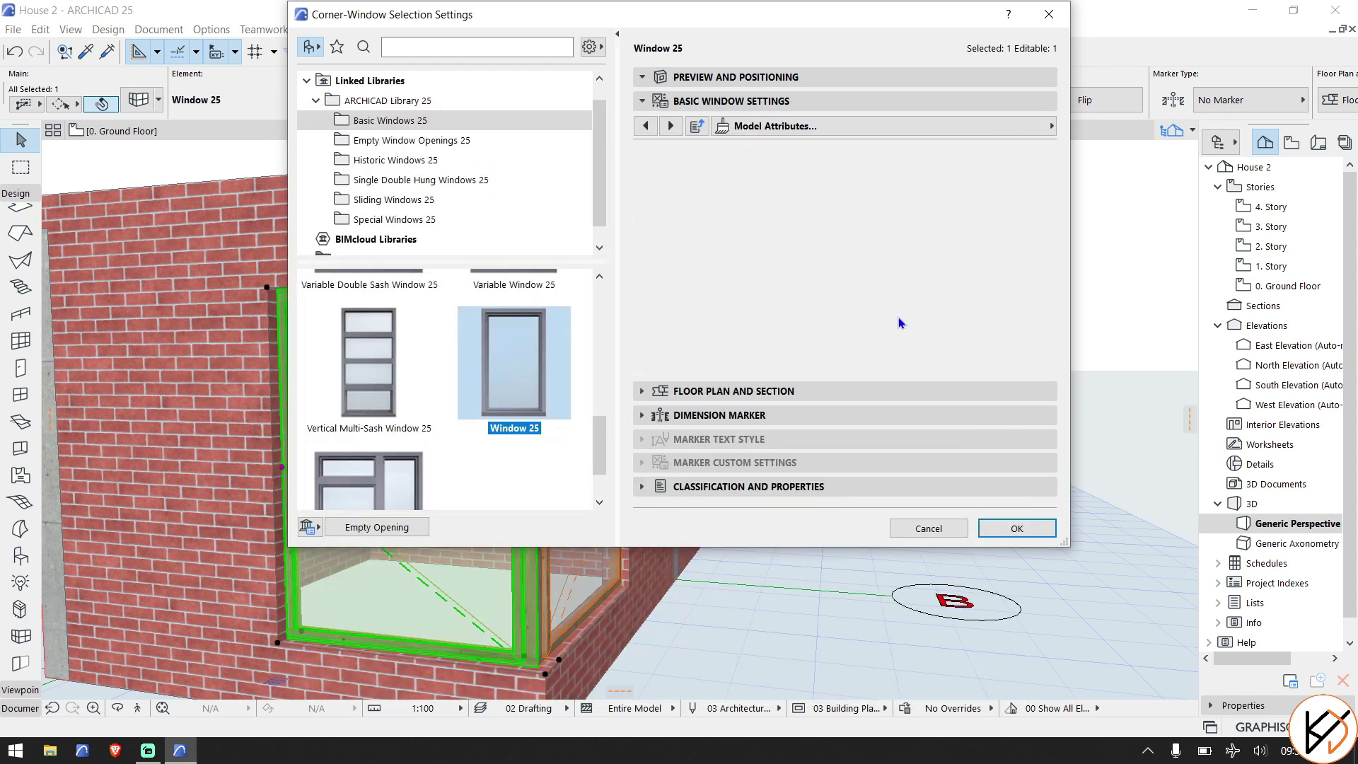
left_click(1012, 528)
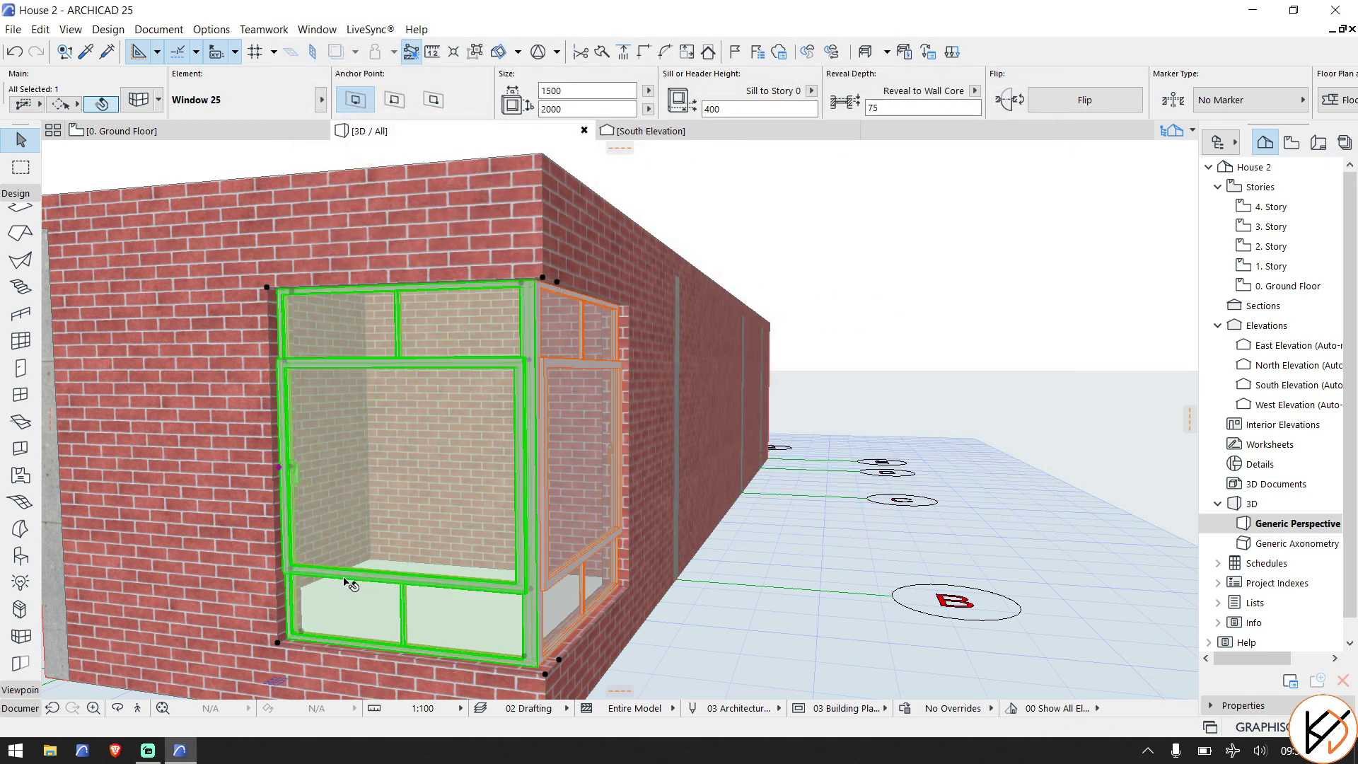
left_click(918, 306)
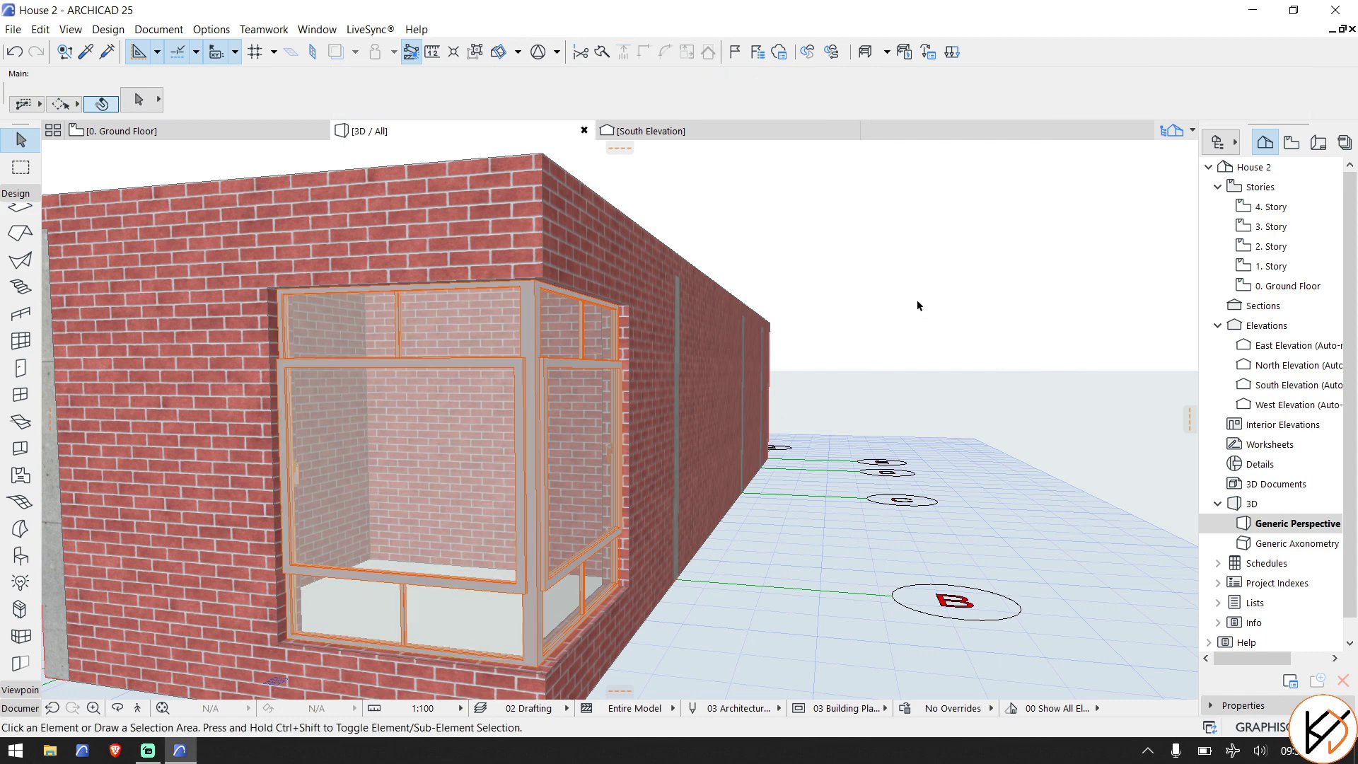
Examine the finished corner window in 3D and return to the Ground Floor plan.
left_click(116, 708)
left_click_drag(608, 469, 620, 419)
left_click(269, 132)
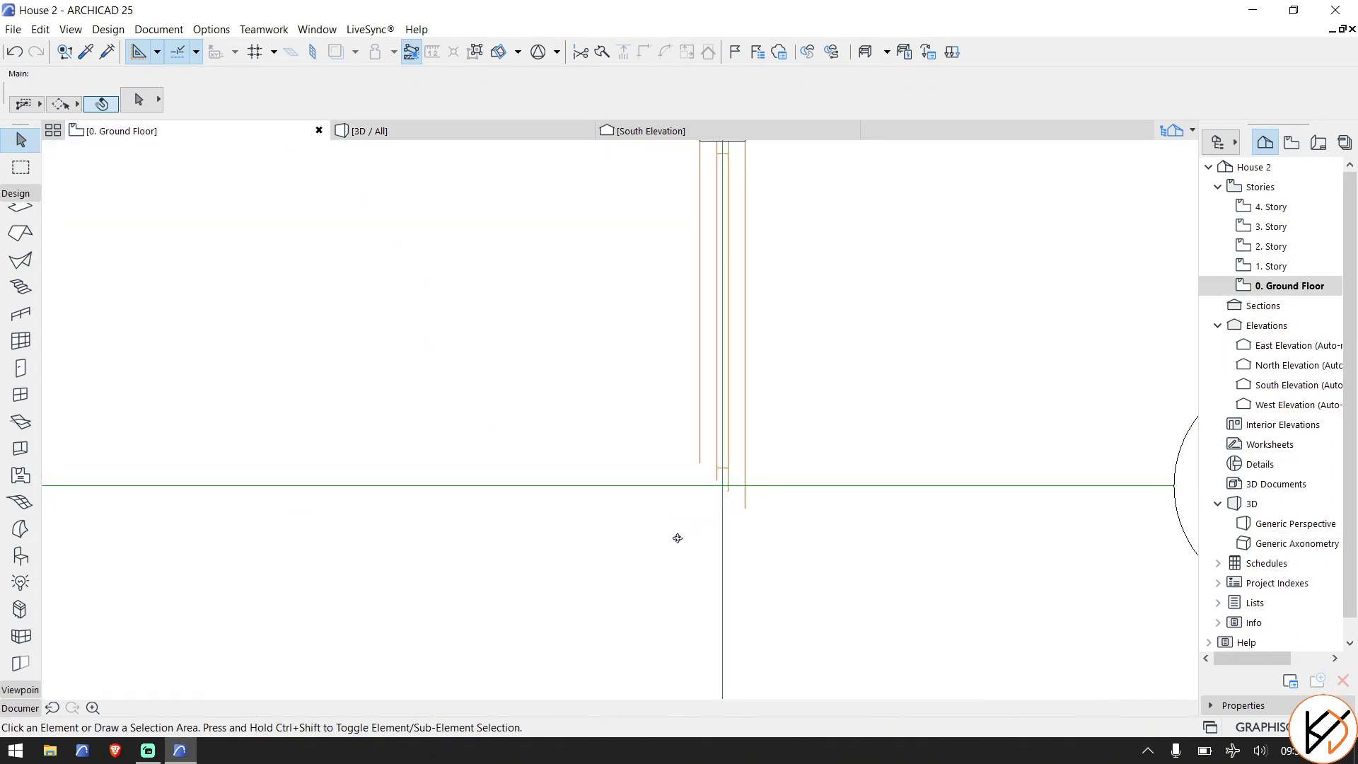
scroll(677, 509, "down", 5)
scroll(673, 316, "up", 1)
scroll(677, 311, "down", 6)
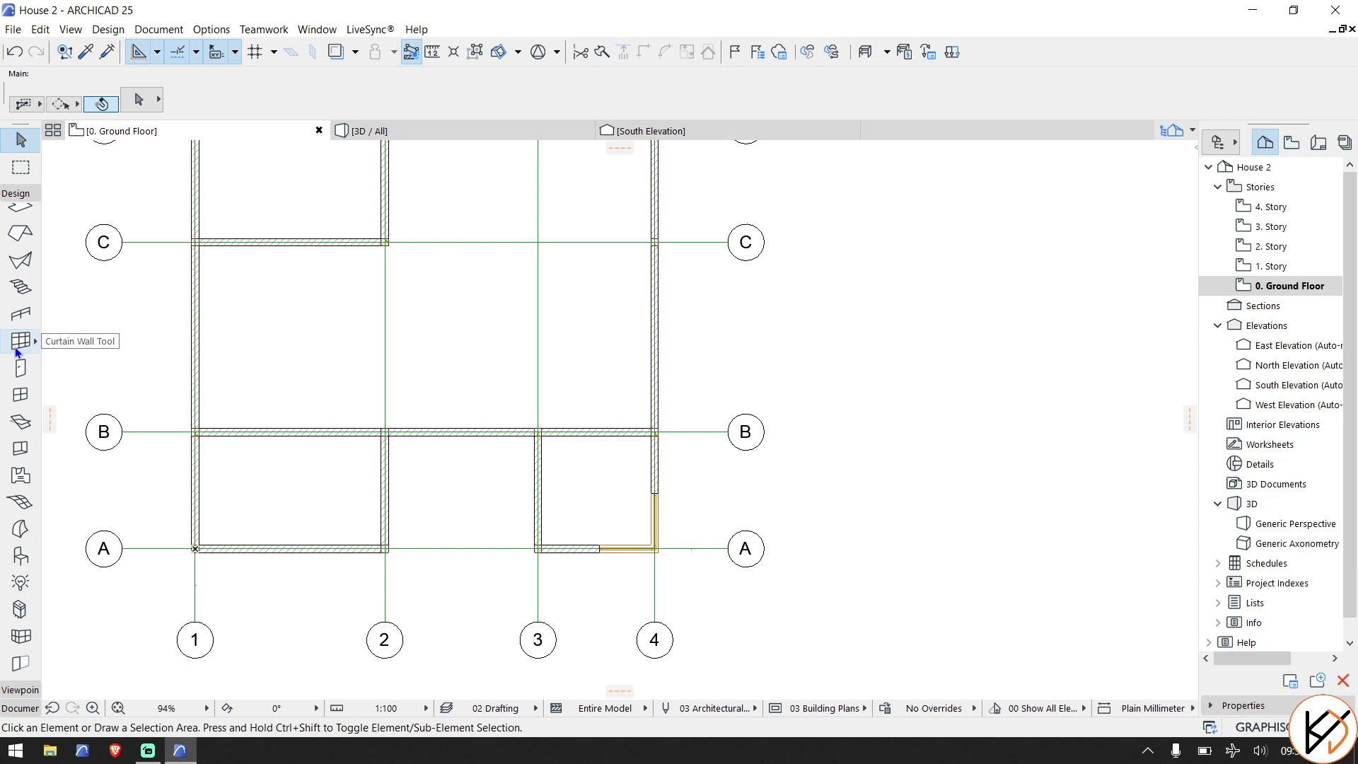
left_click(21, 397)
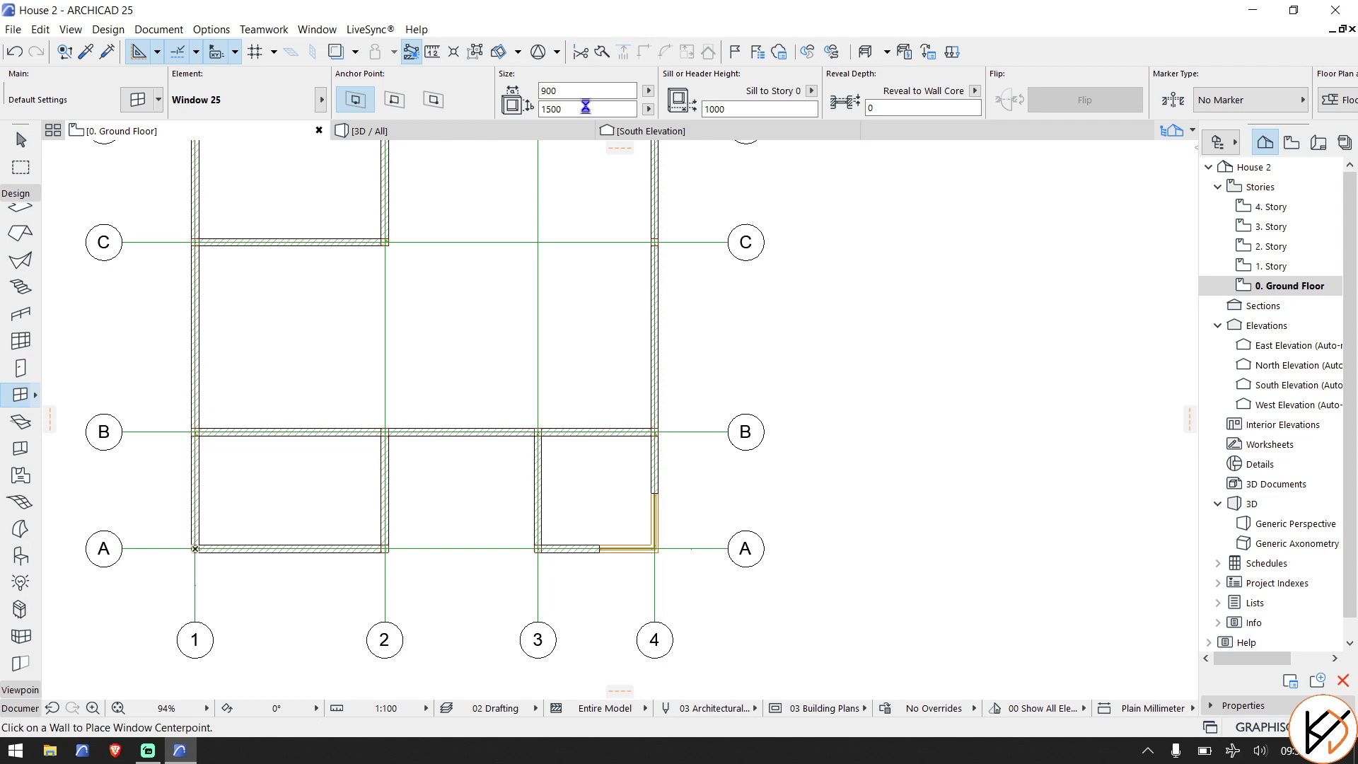
key("Escape")
scroll(654, 548, "up", 5)
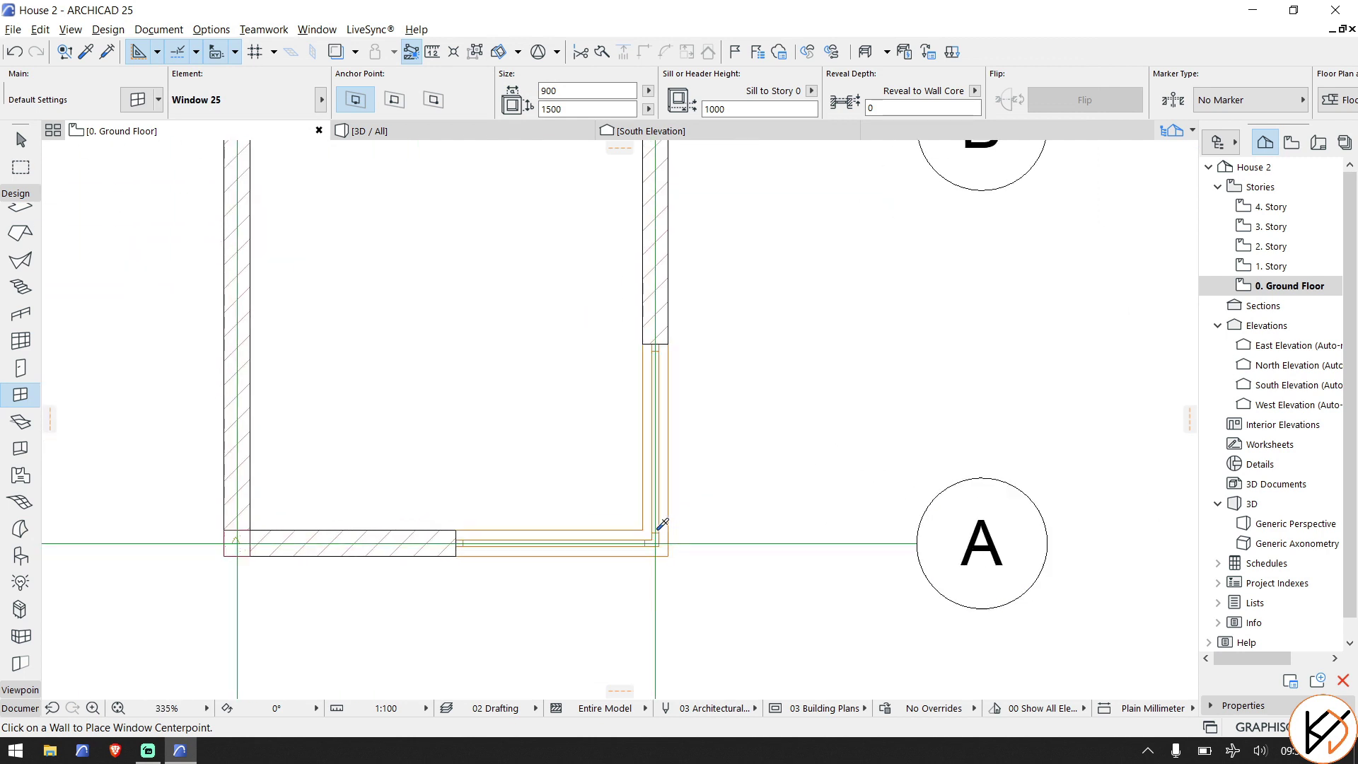
key("Escape")
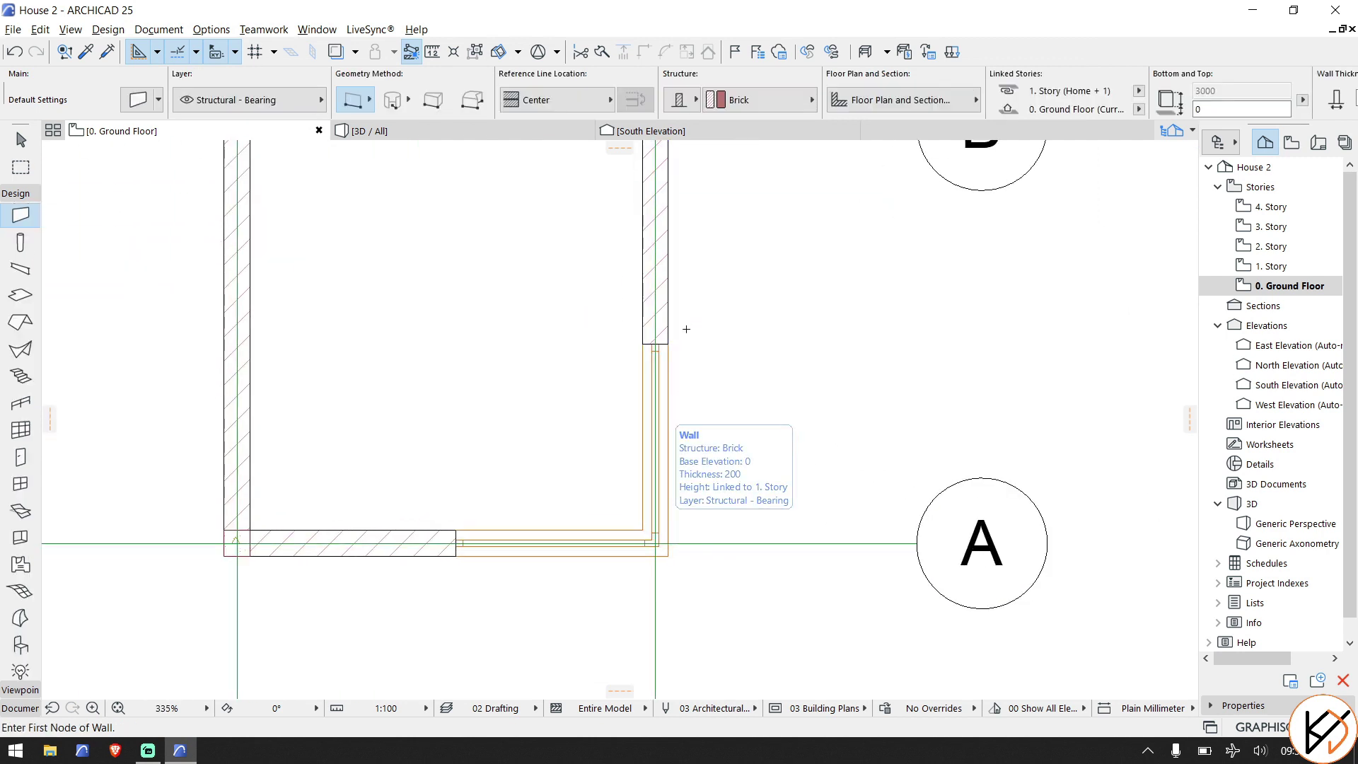
scroll(692, 327, "down", 6)
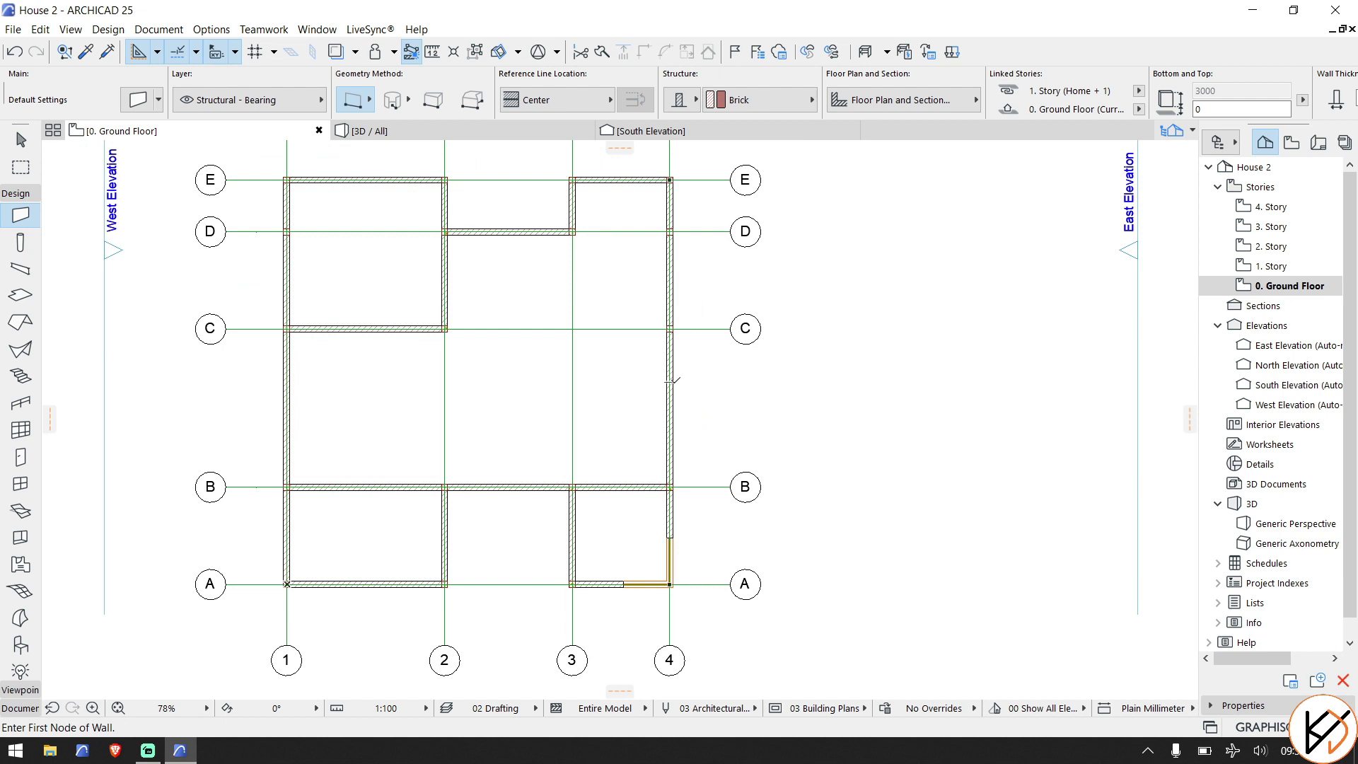
left_click(670, 398)
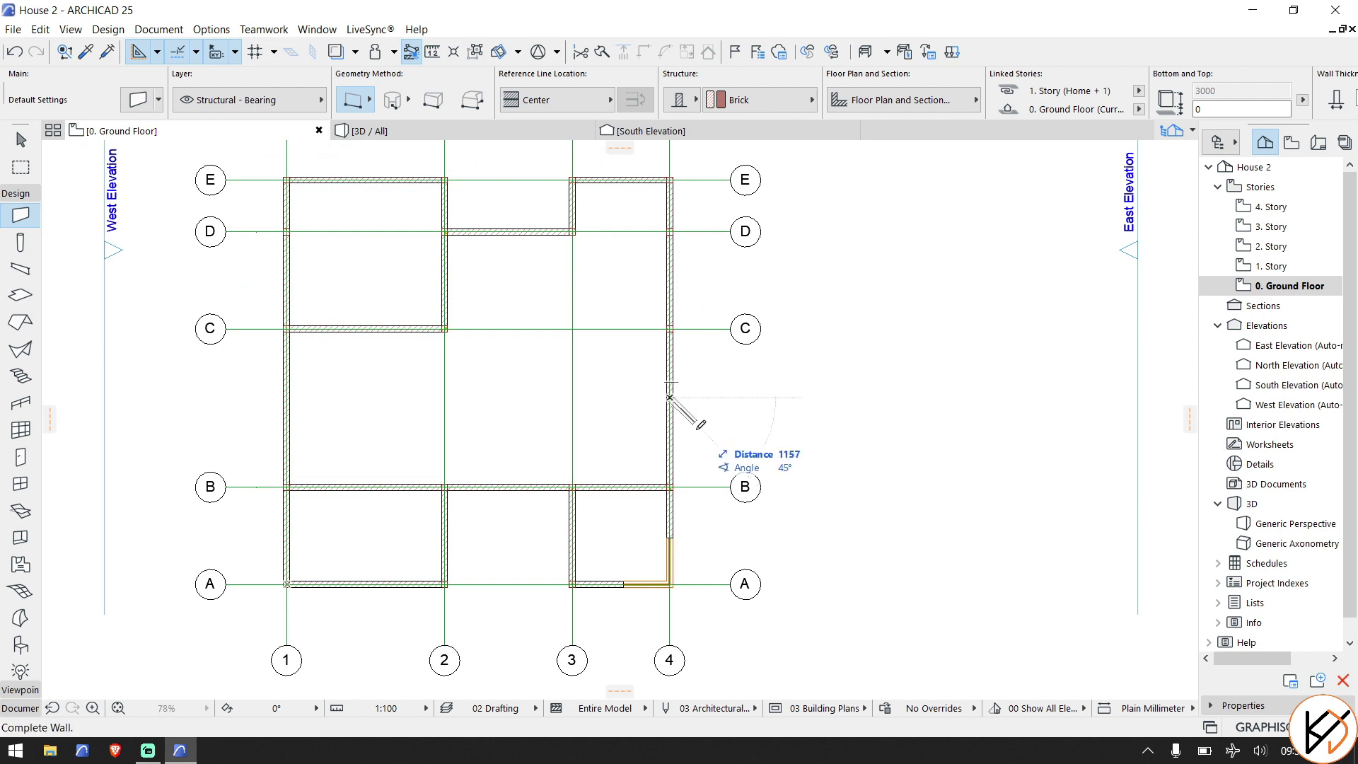
key("Escape")
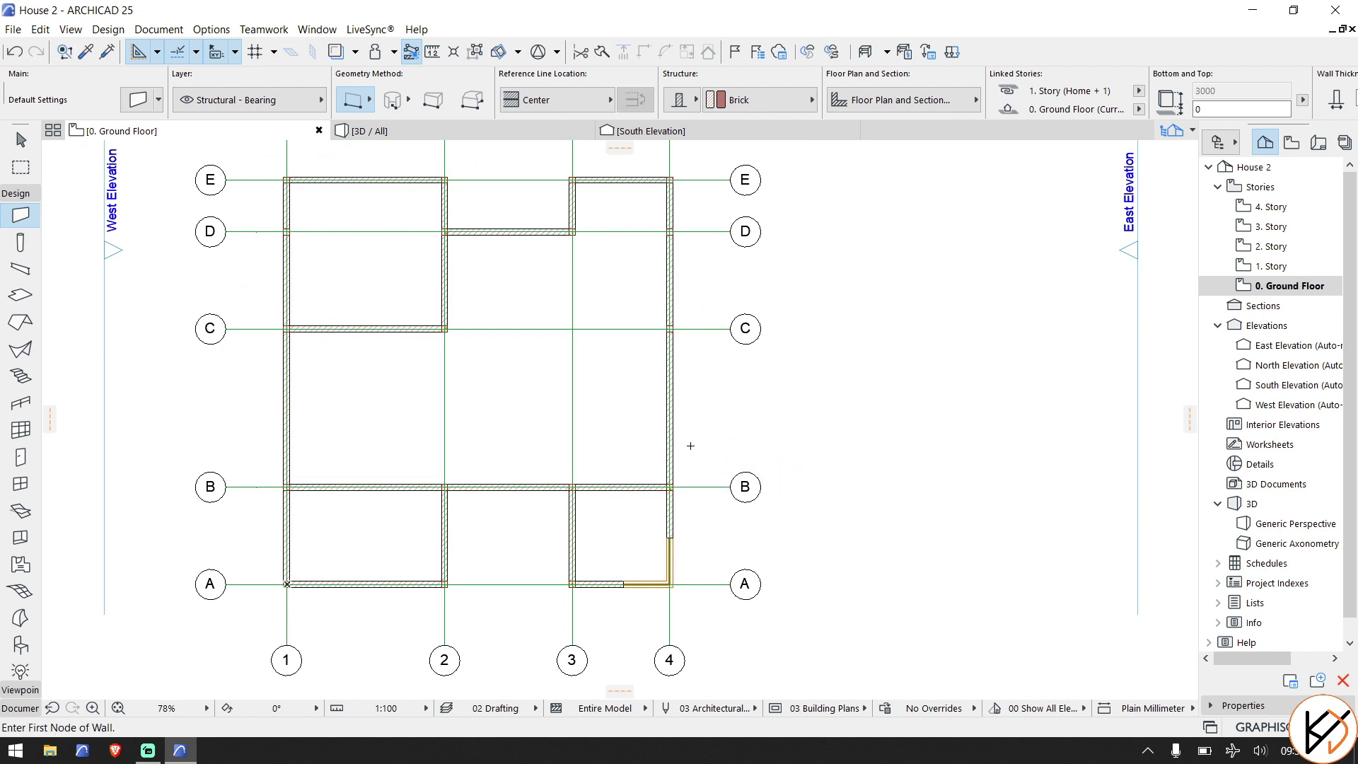
key("Escape")
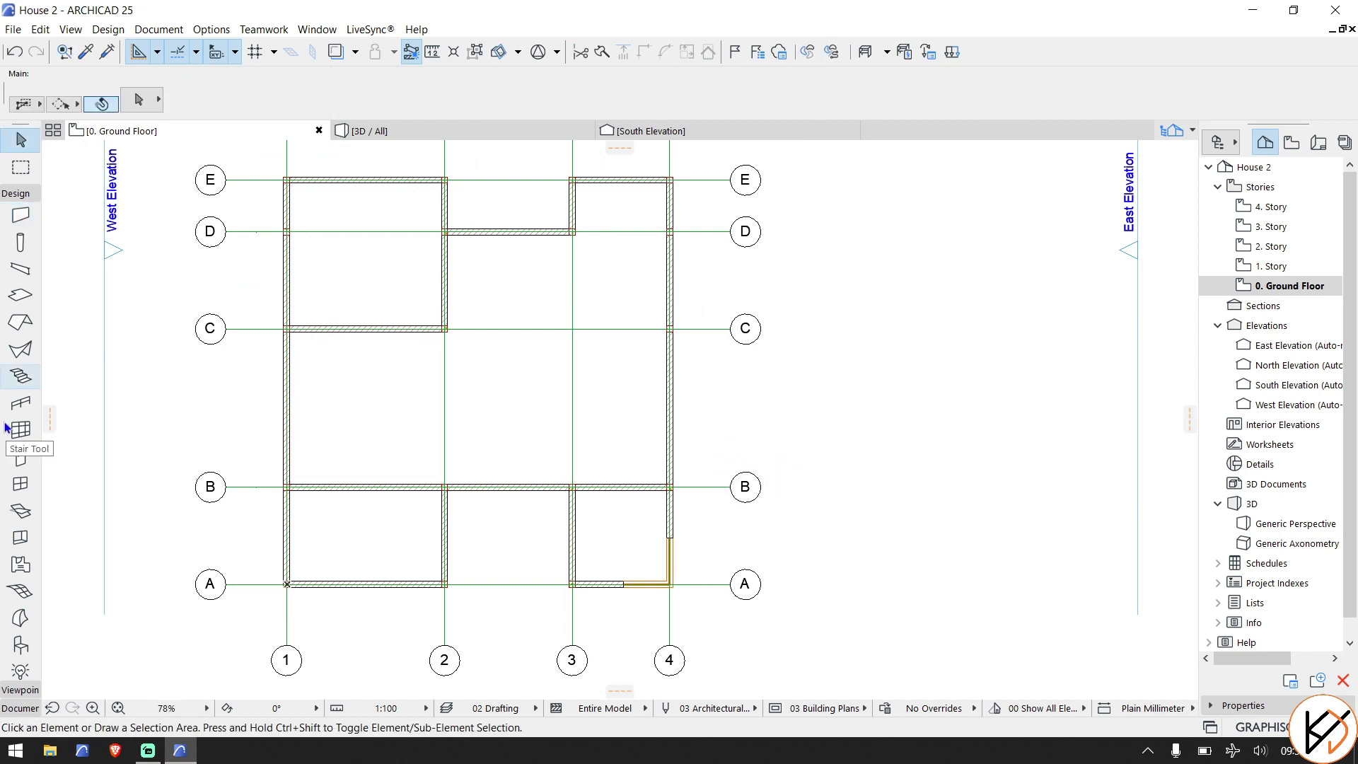
Open the default settings for new windows and set the 3D detail level to Full for Window 25.
left_click(20, 484)
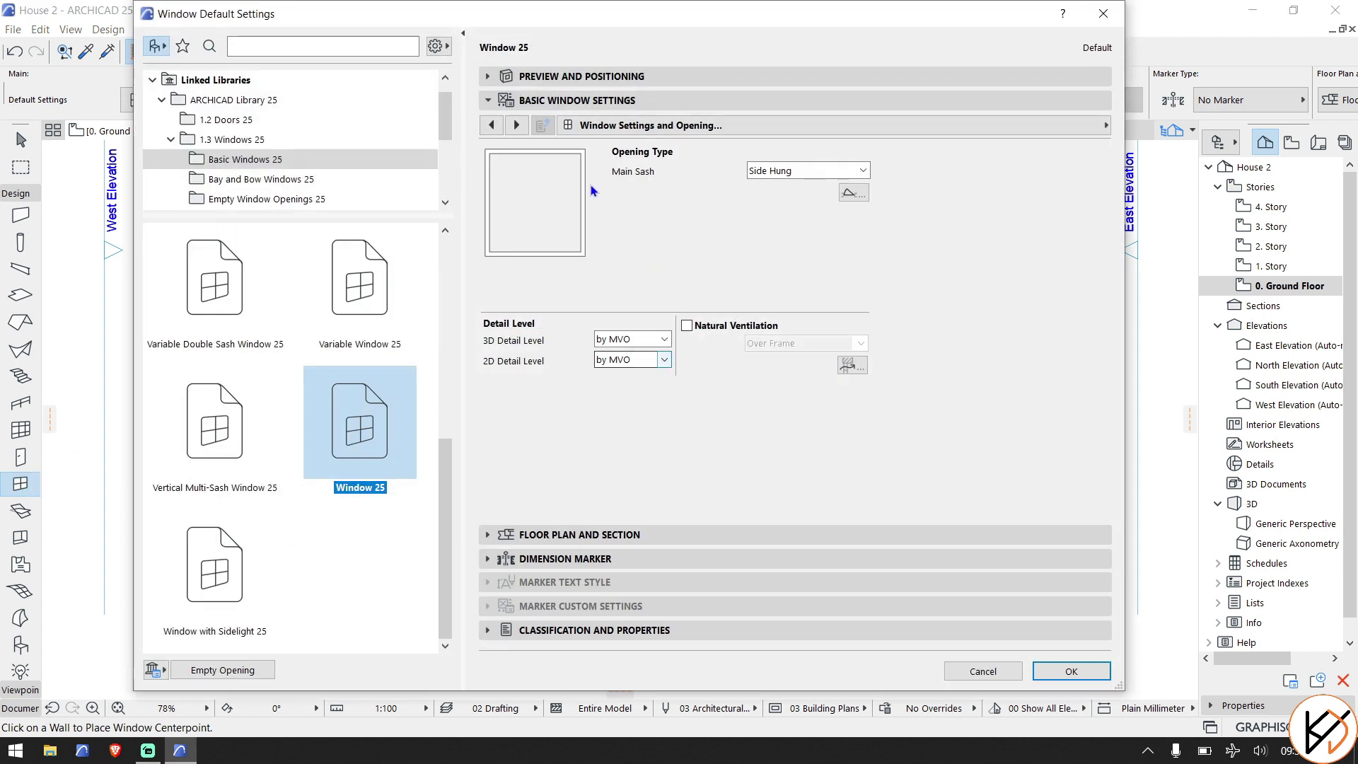
left_click(630, 339)
left_click(634, 352)
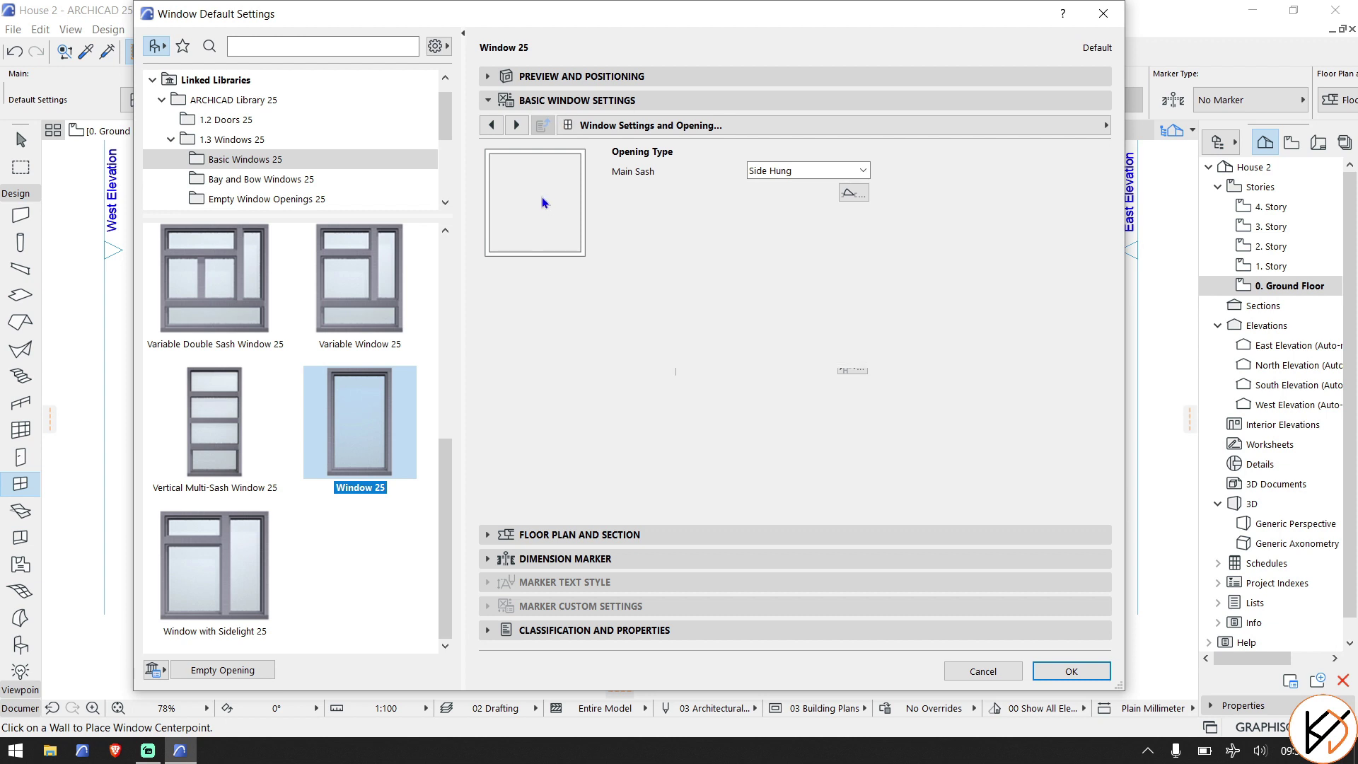
Add upper and lower transoms to the default window and enter 1600 mm as the upper transom's height.
left_click(493, 129)
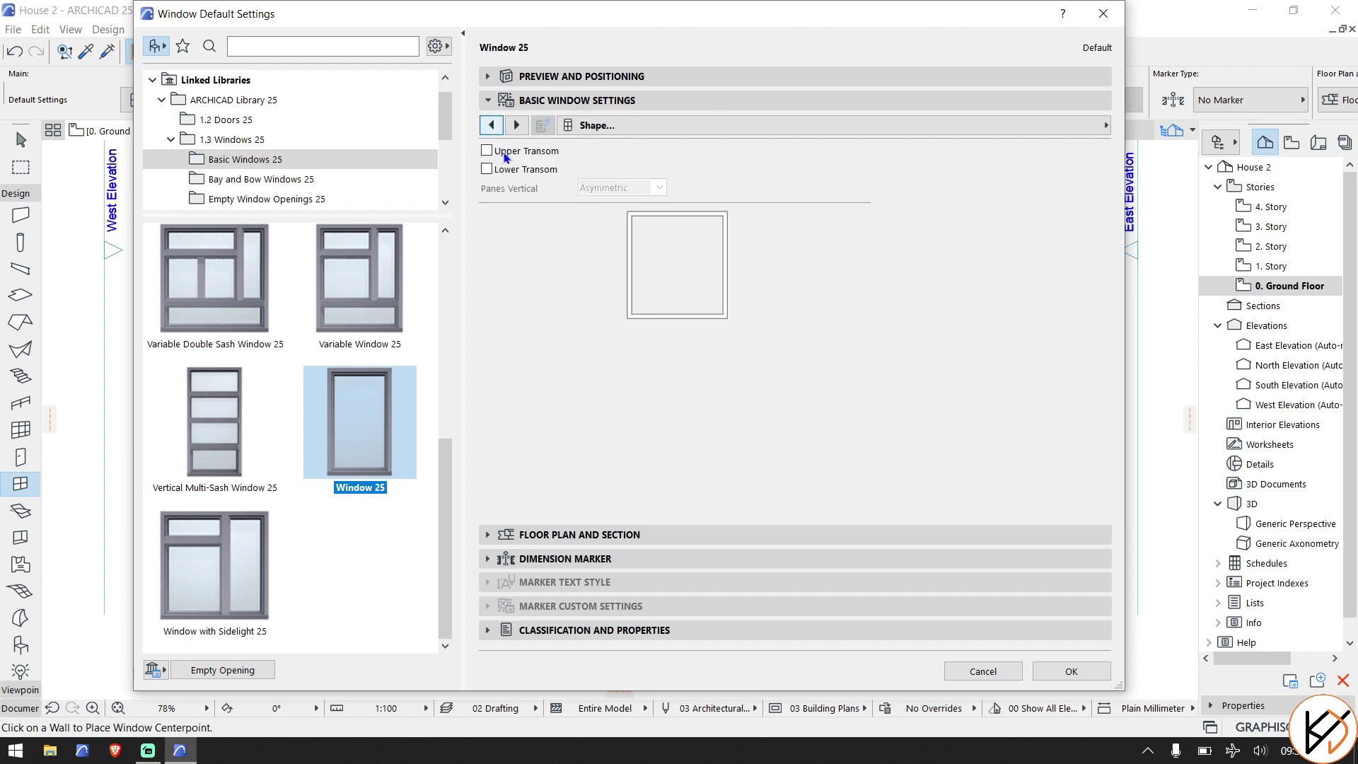
left_click(487, 151)
left_click(495, 169)
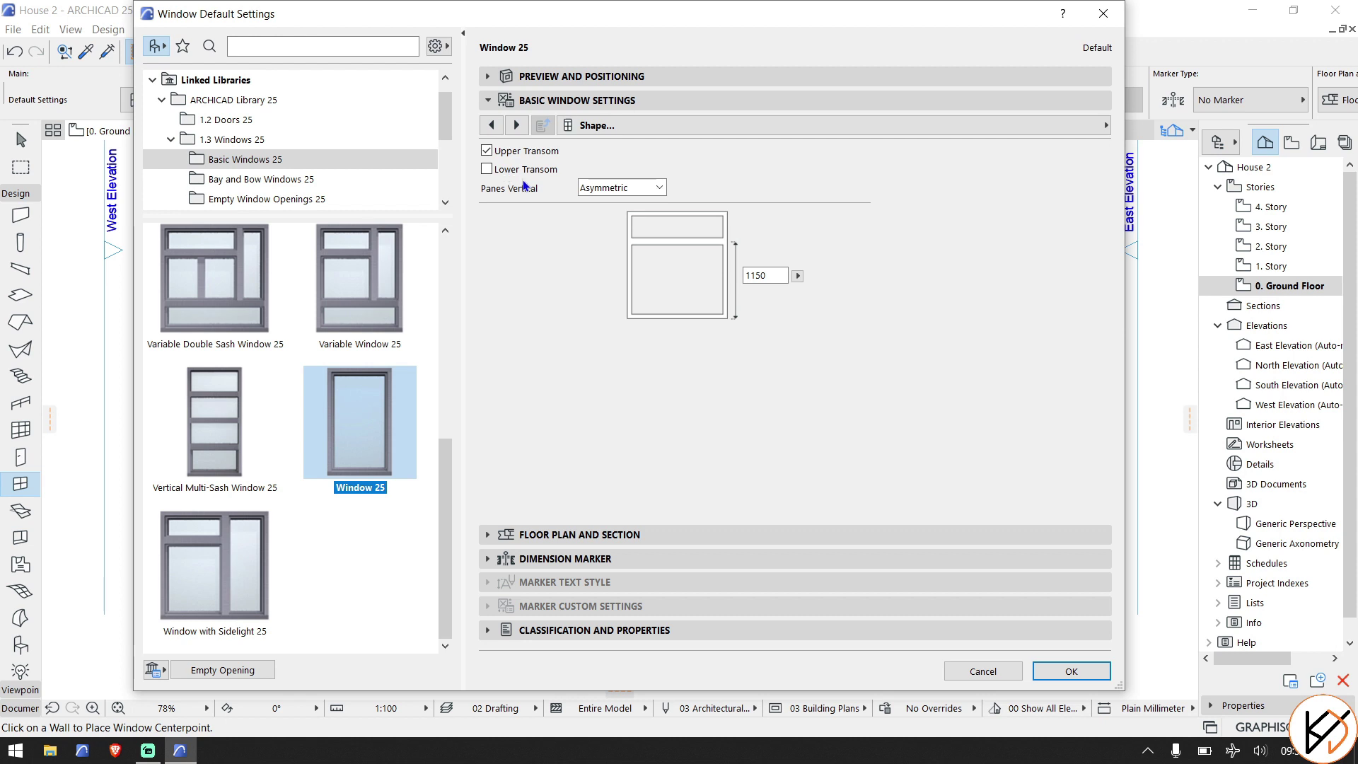
double_click(772, 276)
type("1")
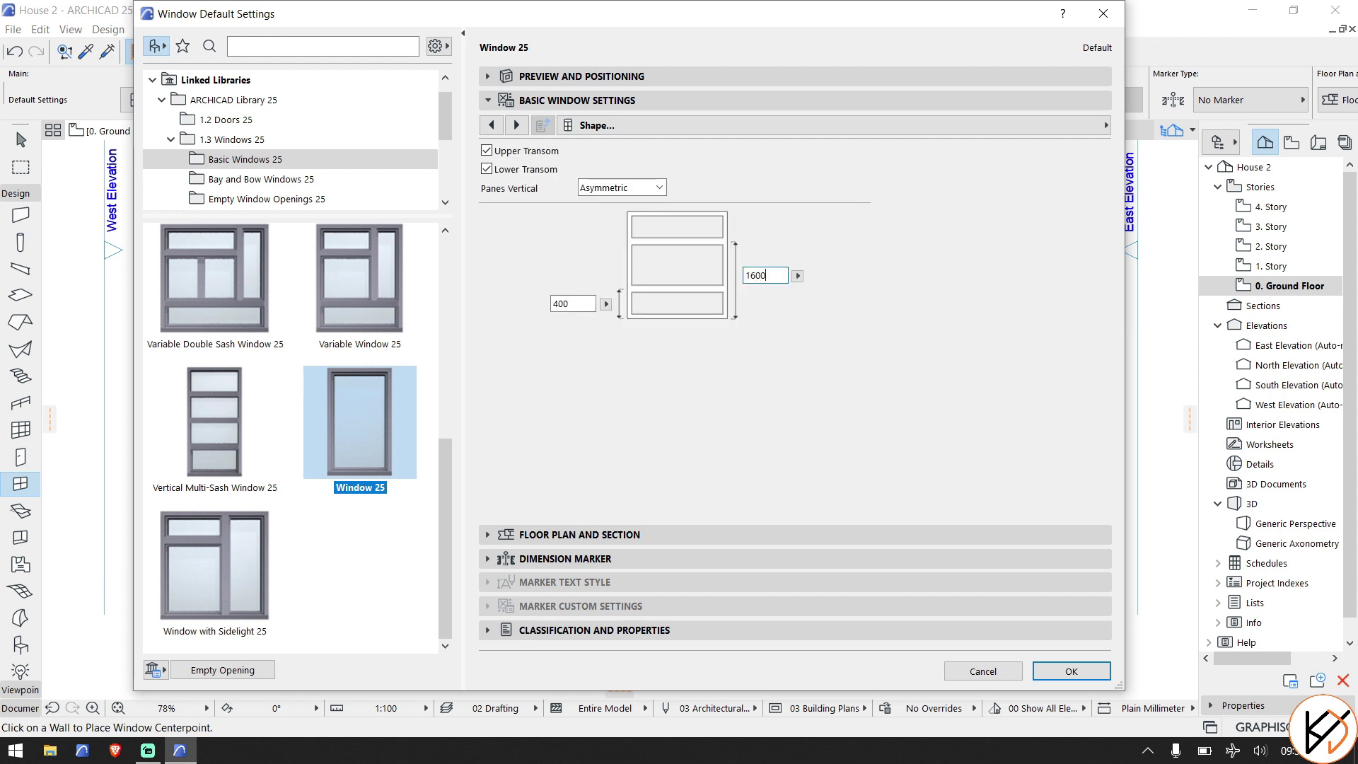
Set the default window's height and width to 2000 mm each.
left_click(501, 77)
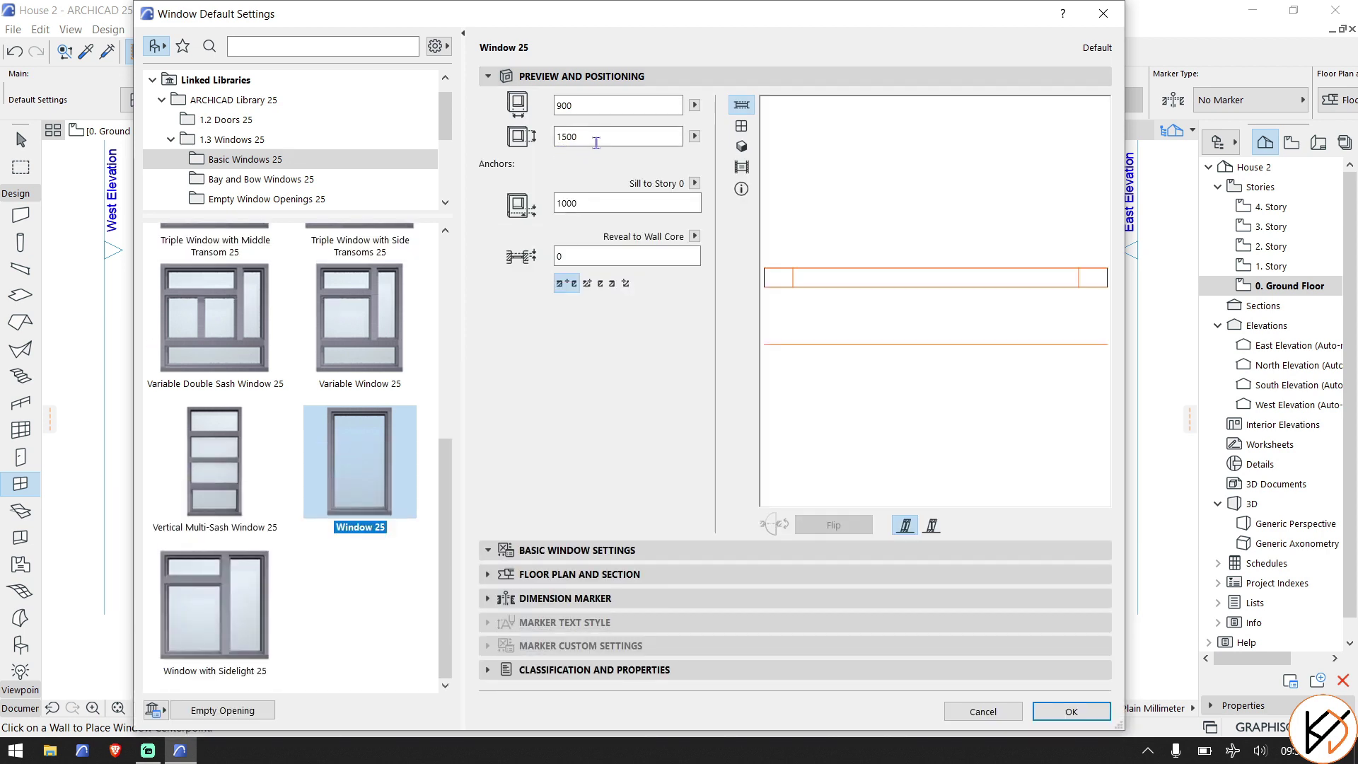
left_click(595, 136)
double_click(596, 136)
type("20")
left_click(565, 106)
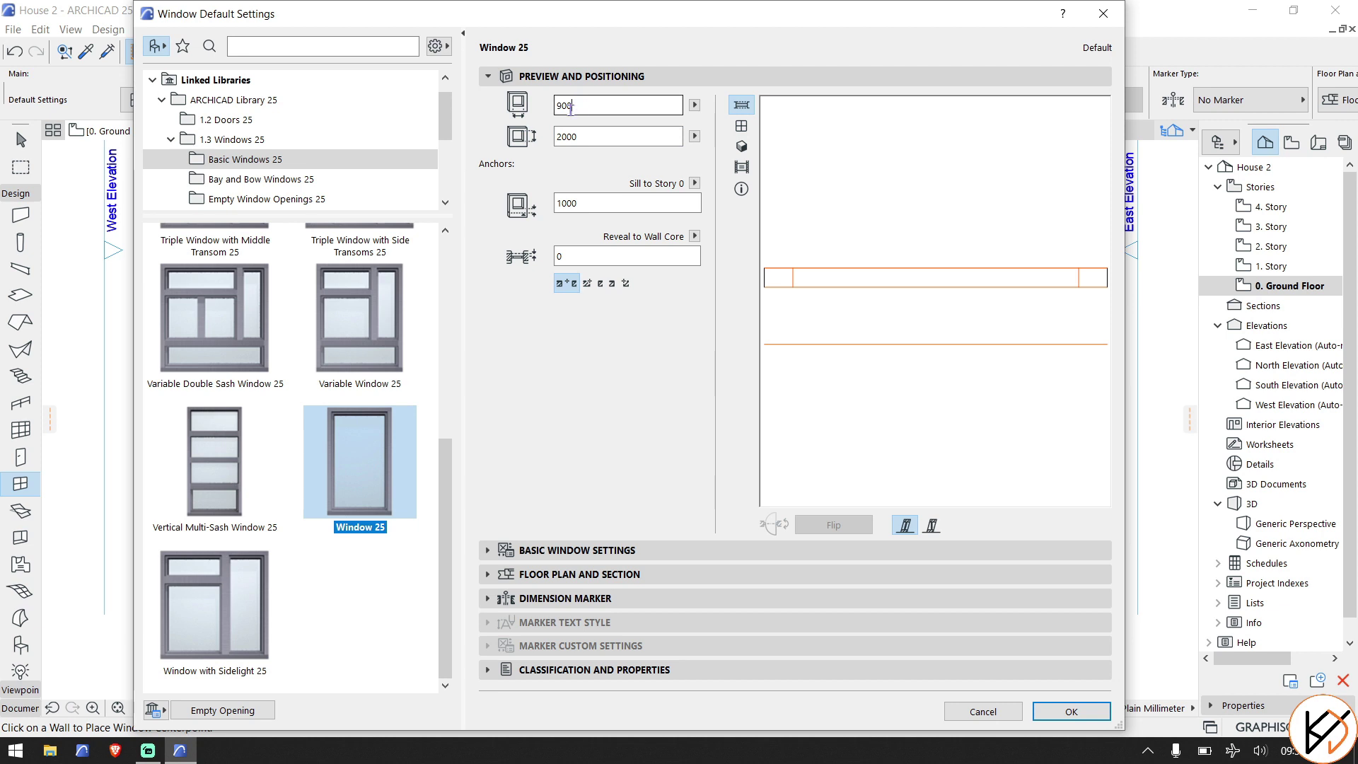
type("2000")
Set the default window's sill height to 400 mm and enter 75 mm as its reveal depth.
left_click(591, 210)
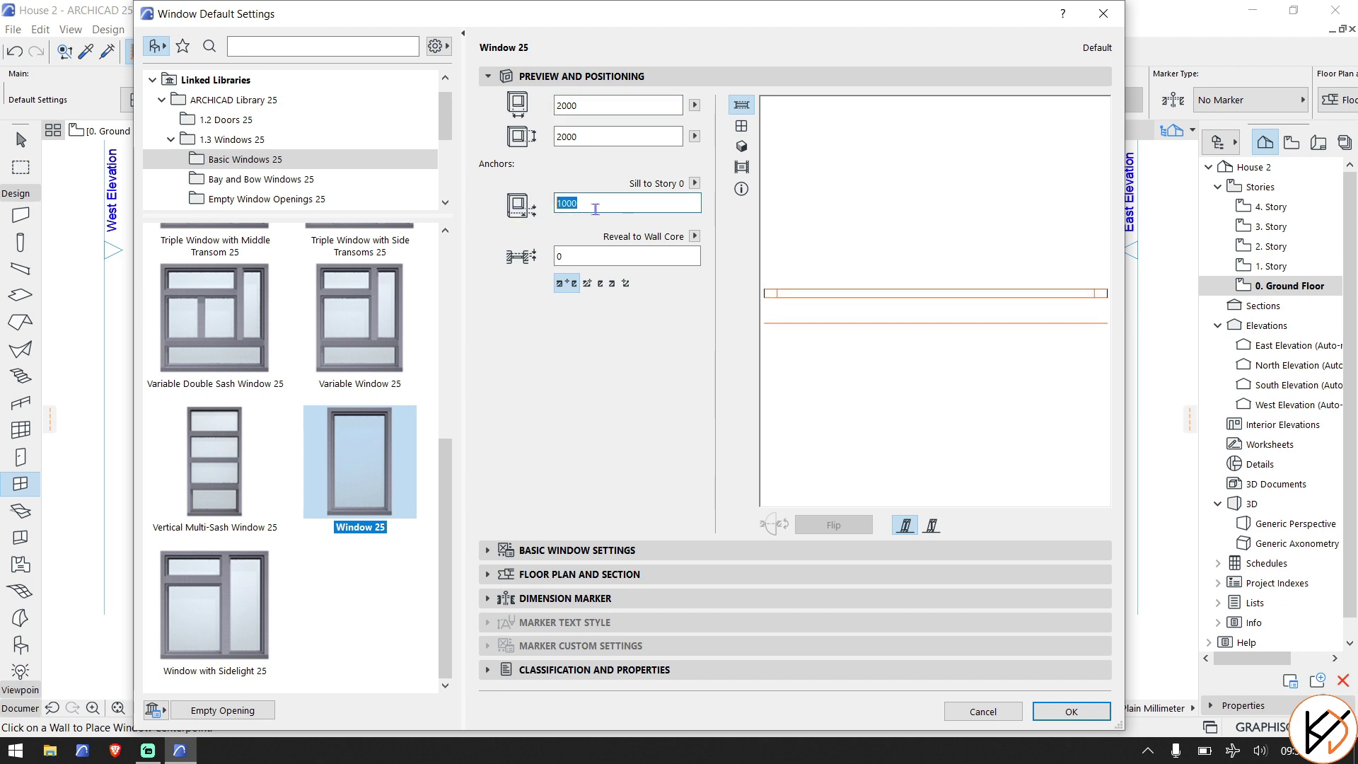
type("4")
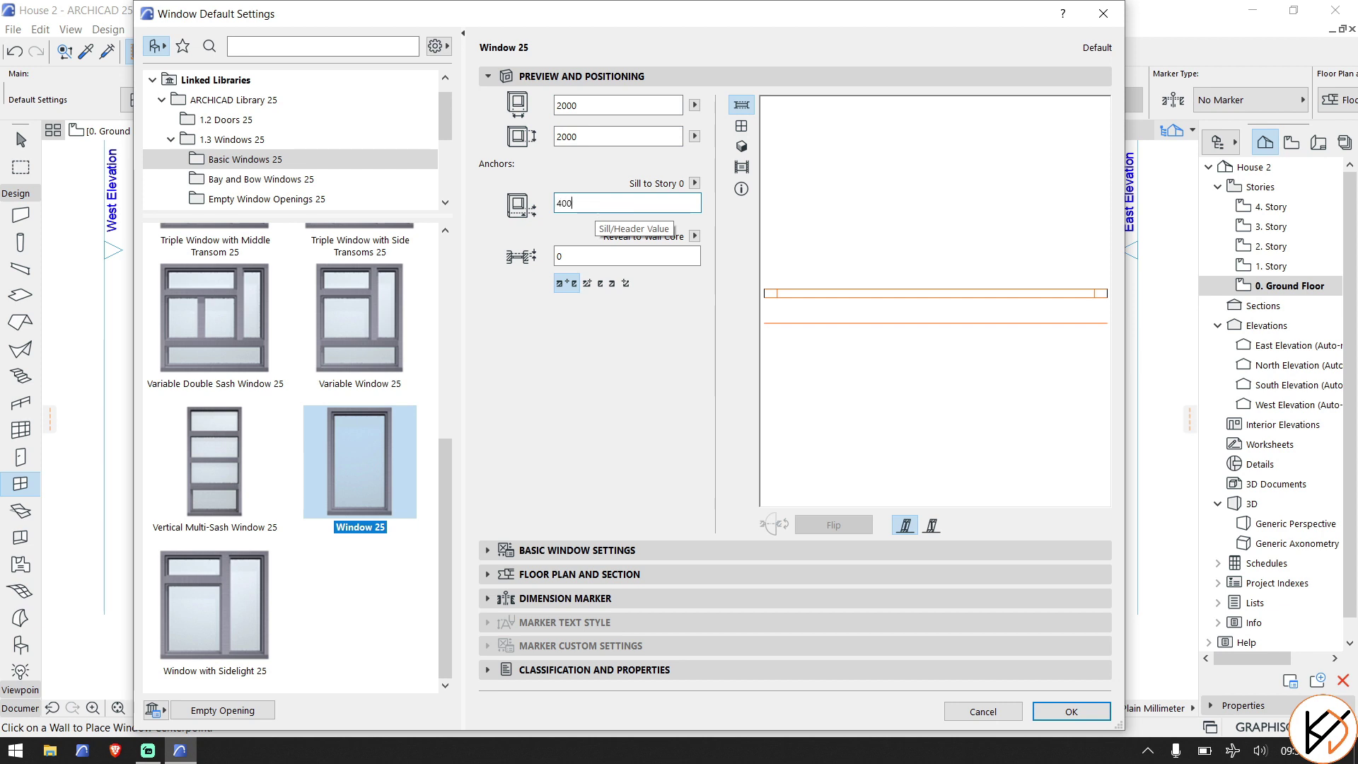
key("Tab")
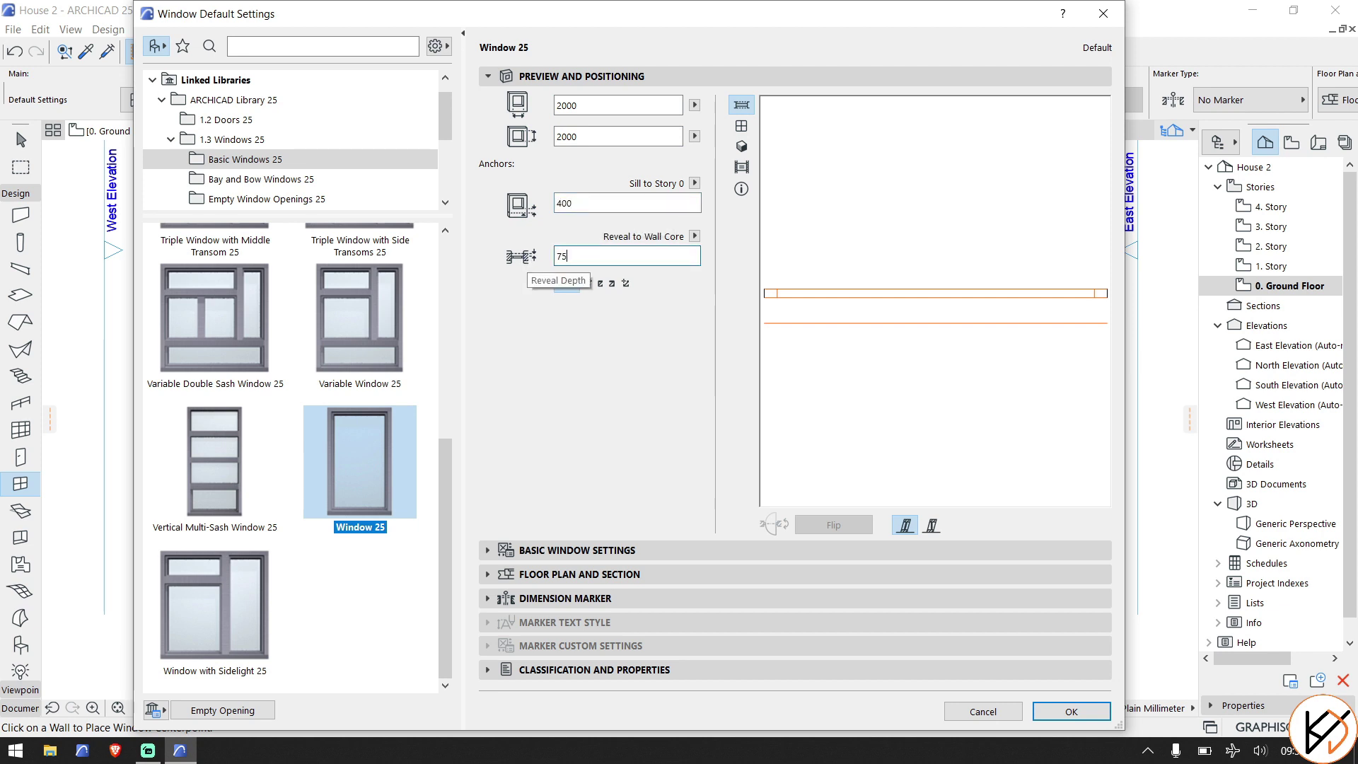
type("75")
key("Return")
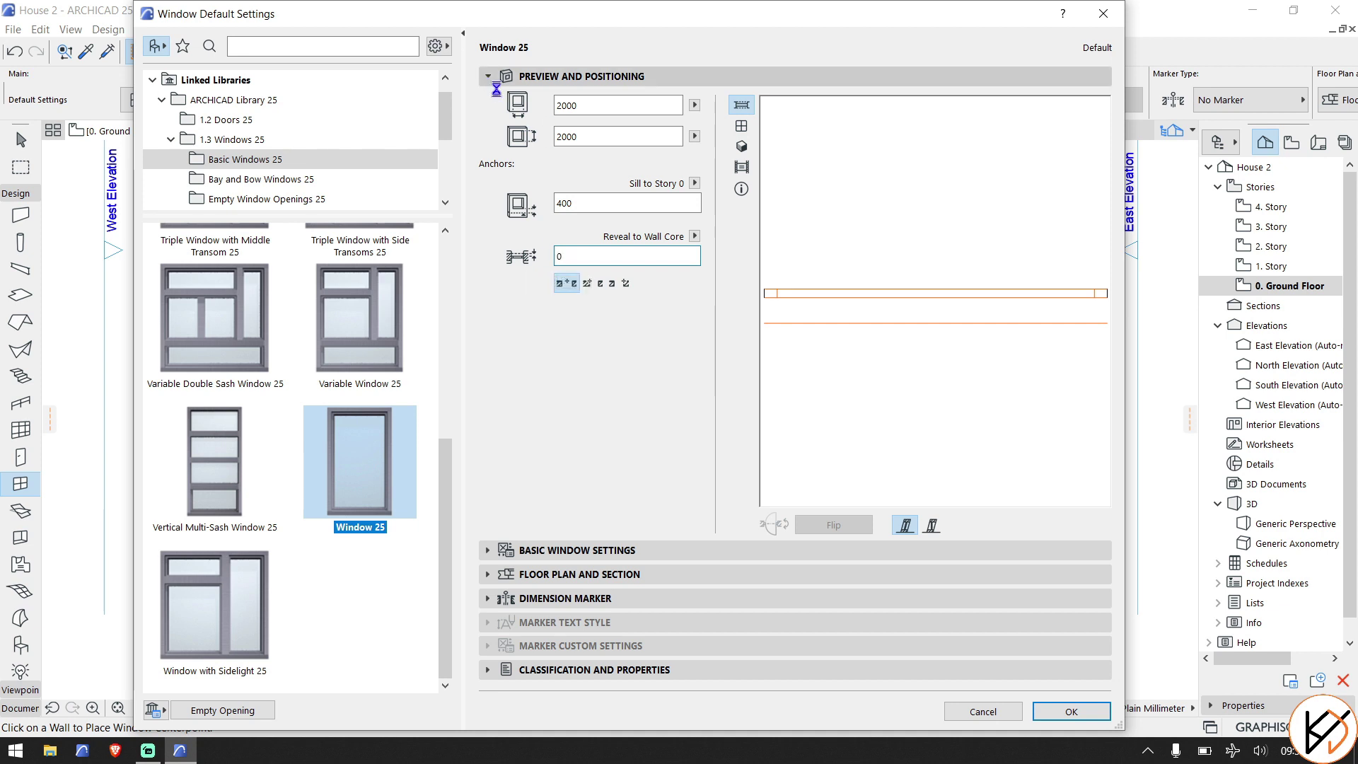
Return to the default window's shape settings and set the upper transom's height to 1600 mm again.
left_click(490, 76)
left_click(487, 101)
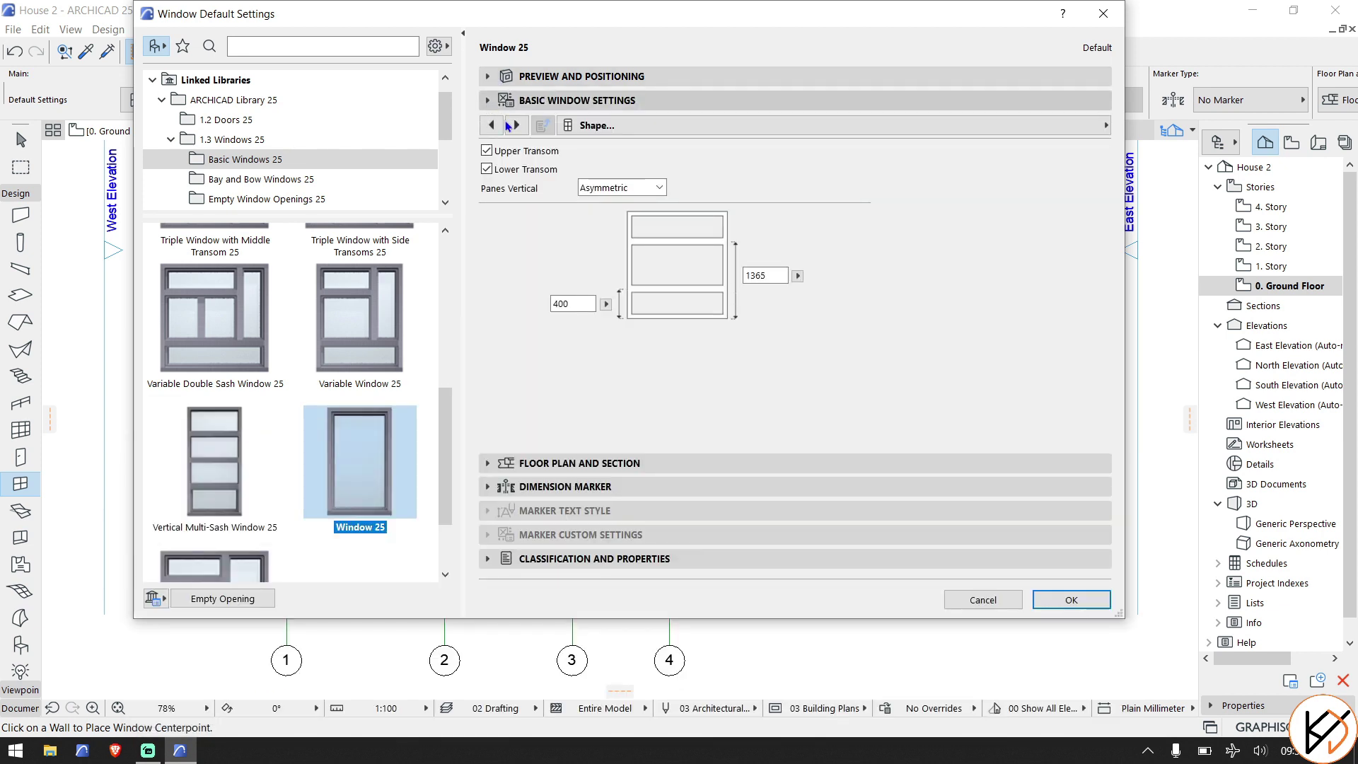
left_click(516, 125)
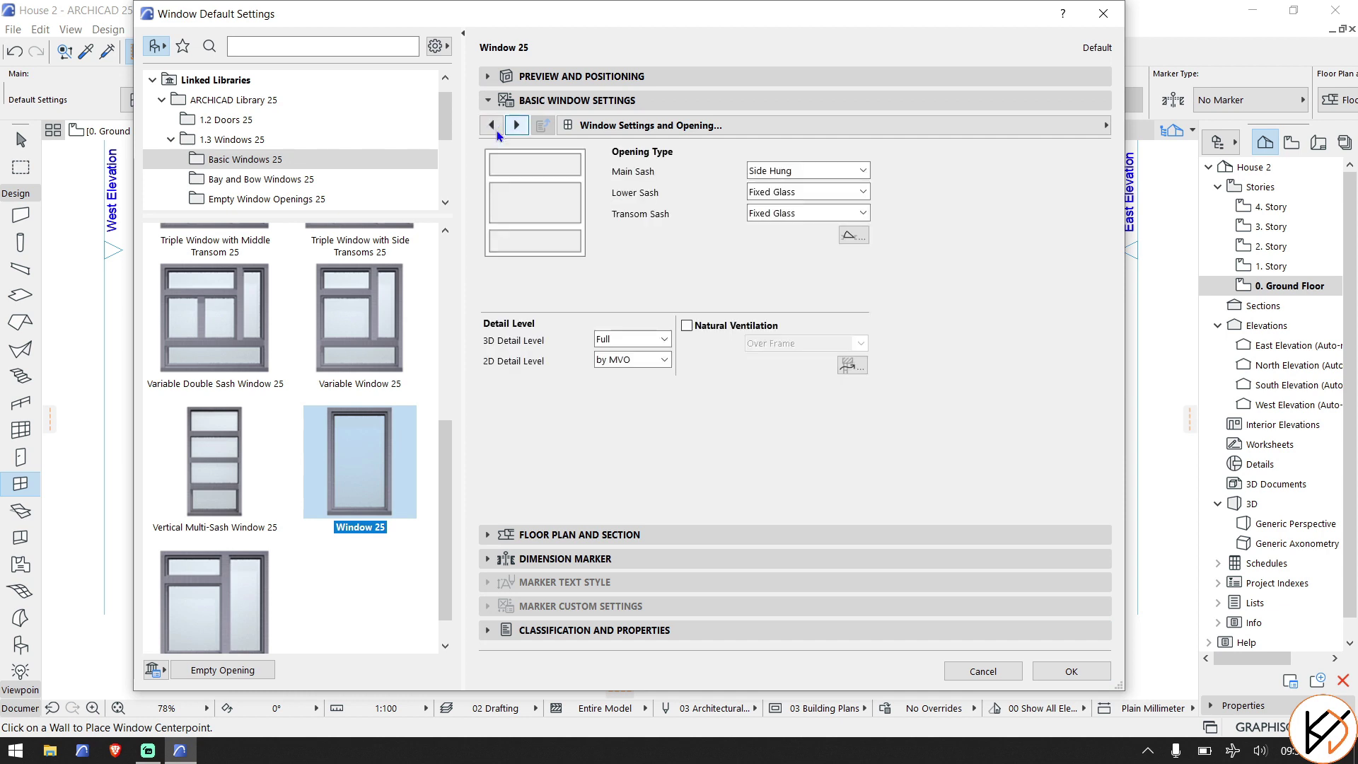
left_click(496, 128)
left_click(772, 276)
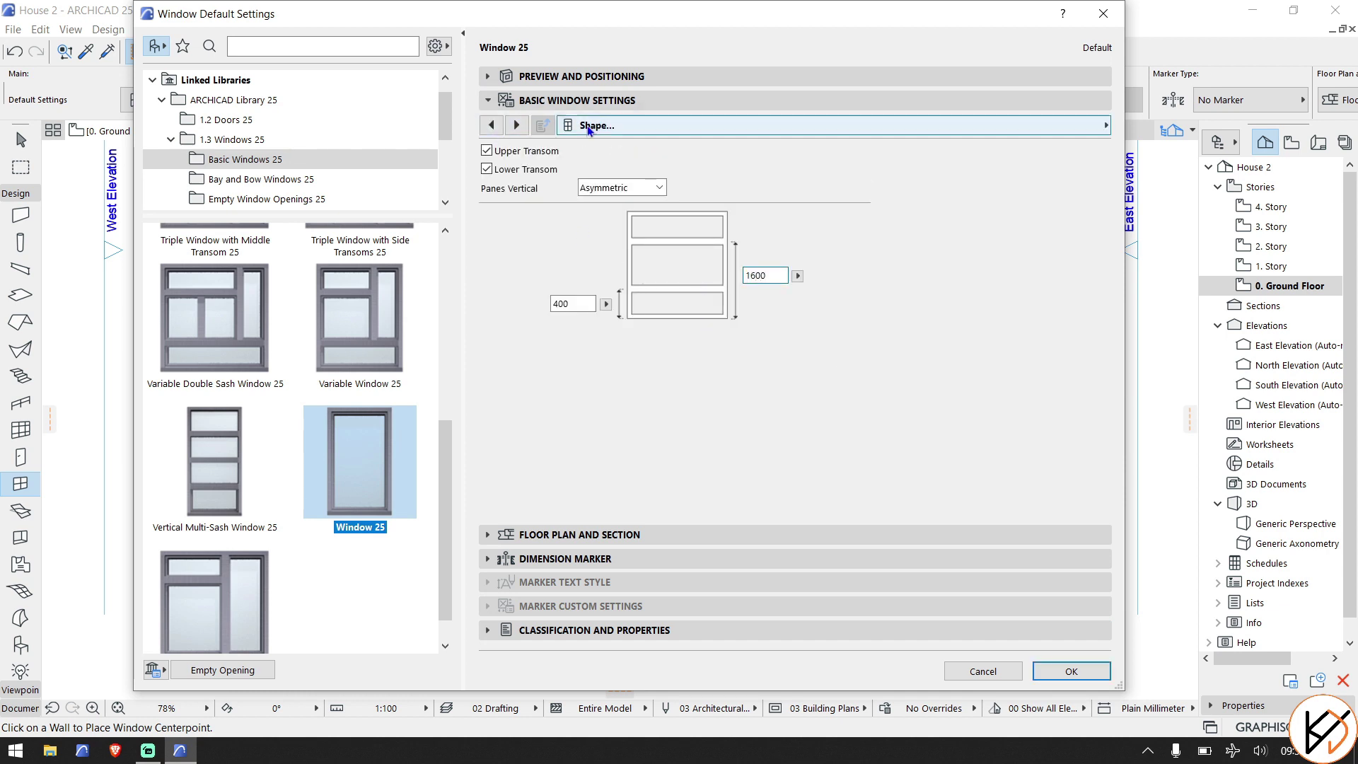
Set the default window's uniform frame width to 30 mm.
left_click(525, 132)
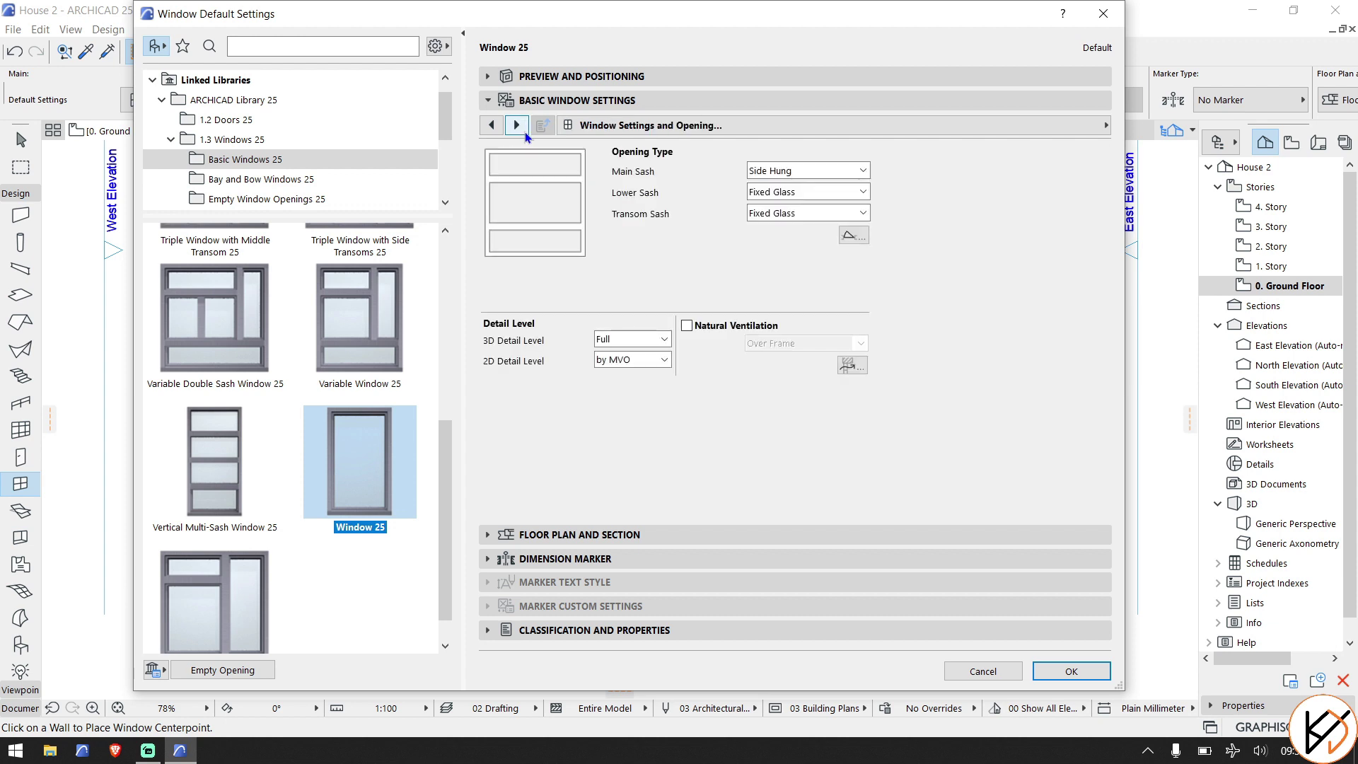
left_click(517, 125)
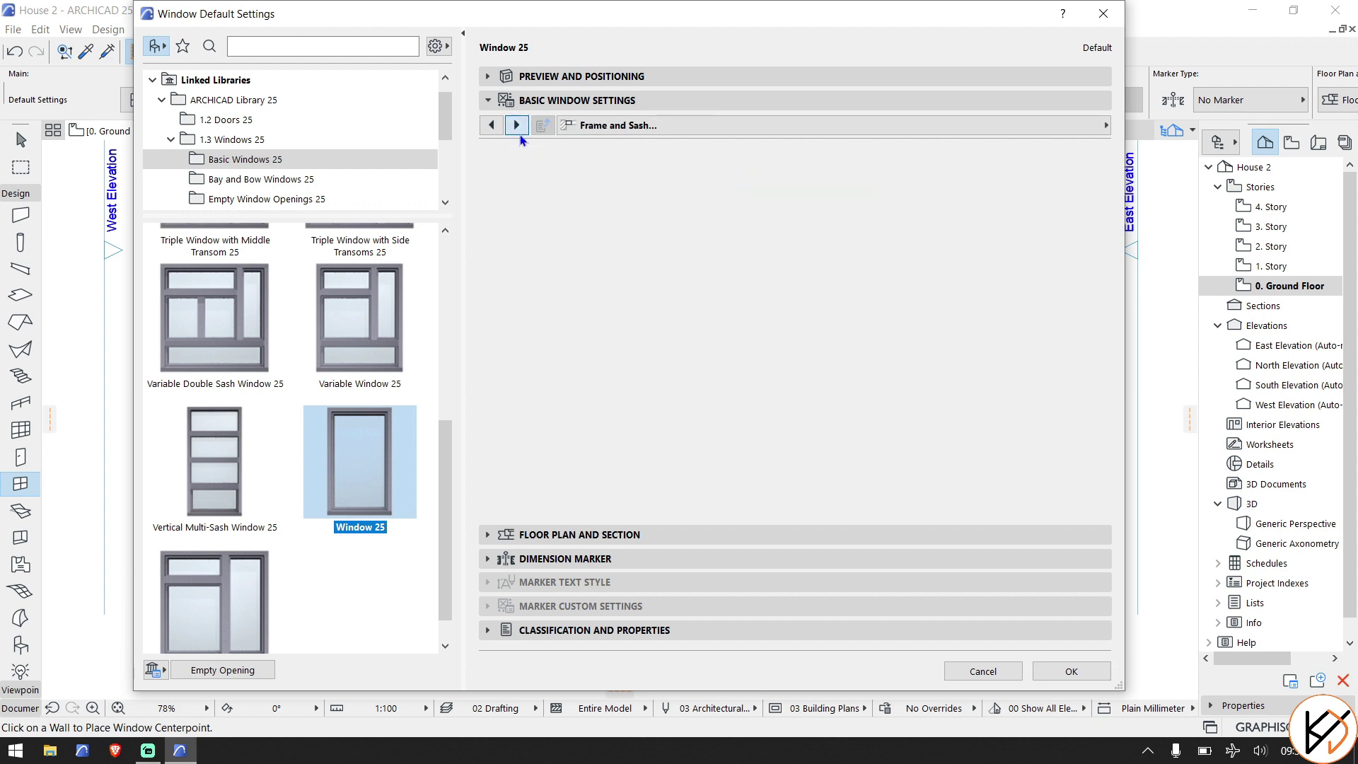
left_click(515, 174)
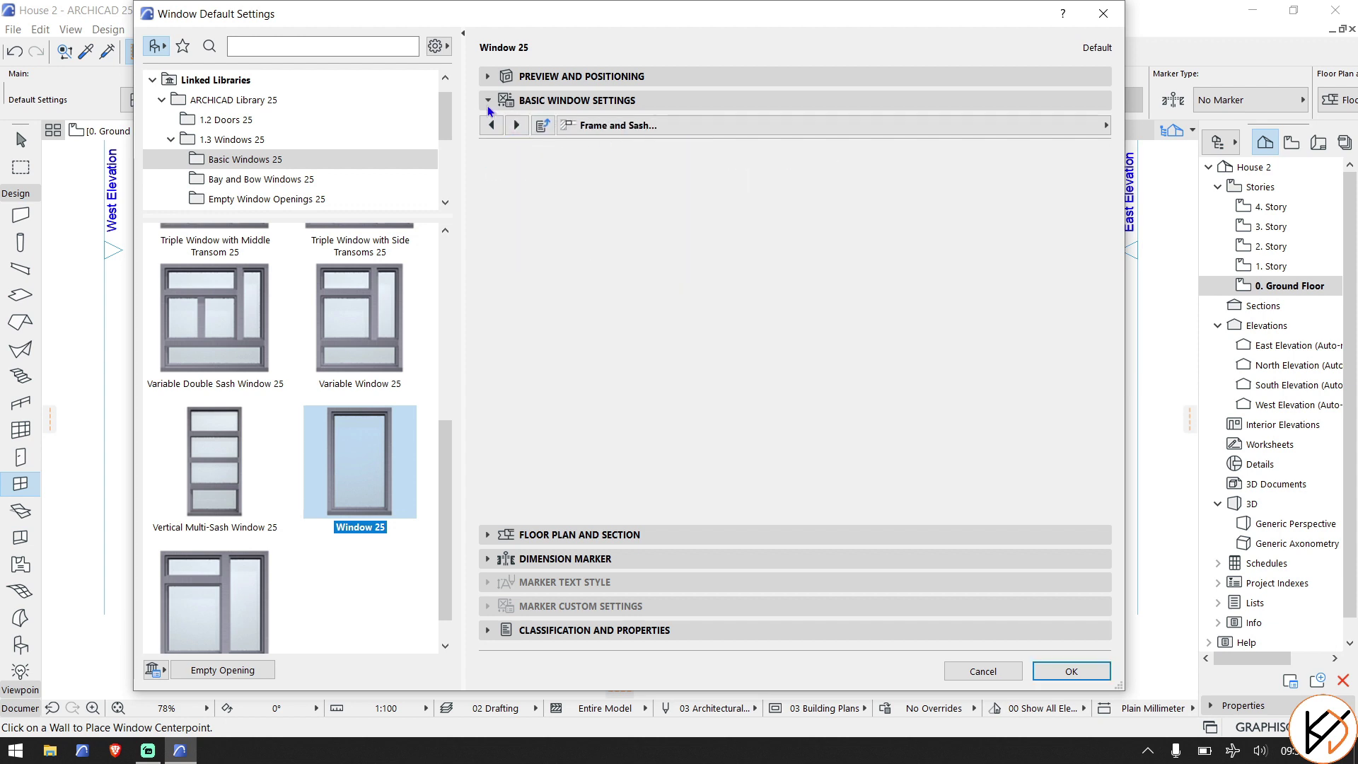
left_click(524, 125)
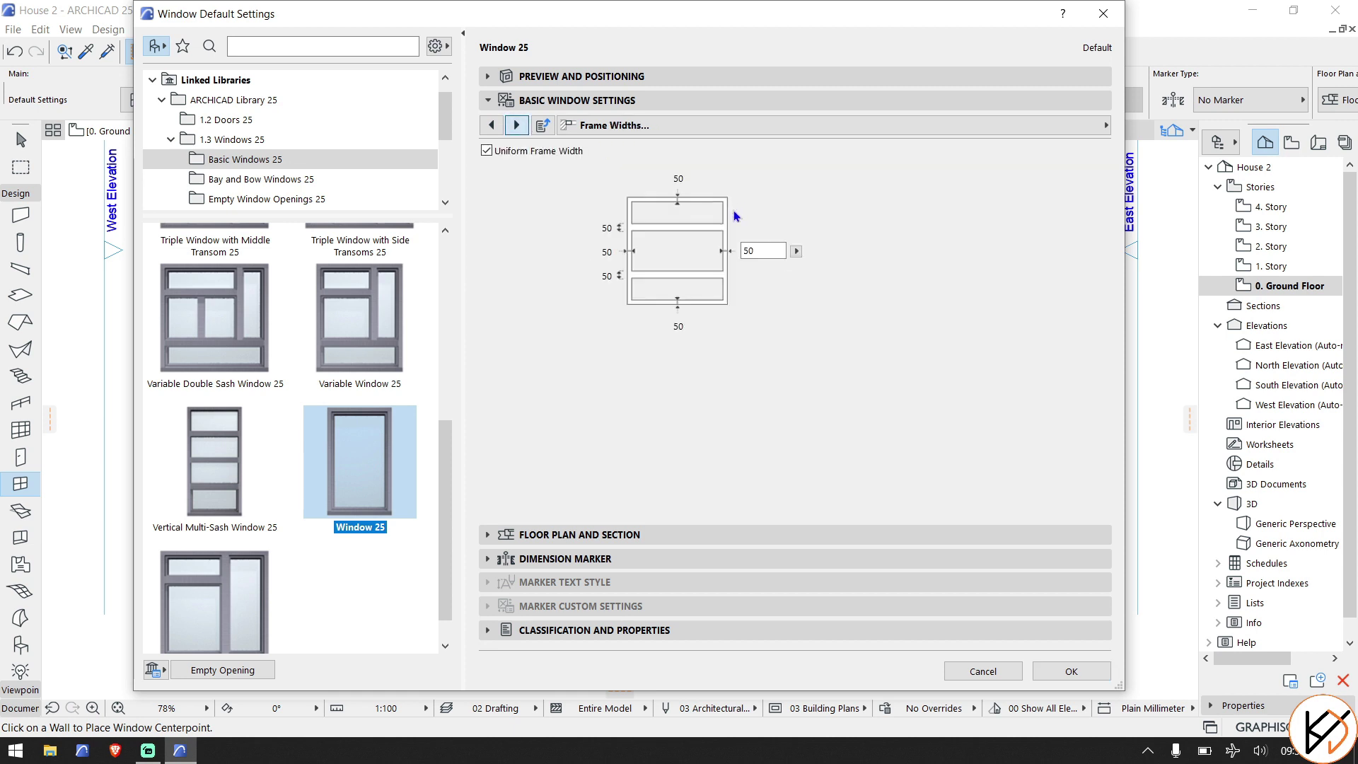
left_click(756, 250)
type("30")
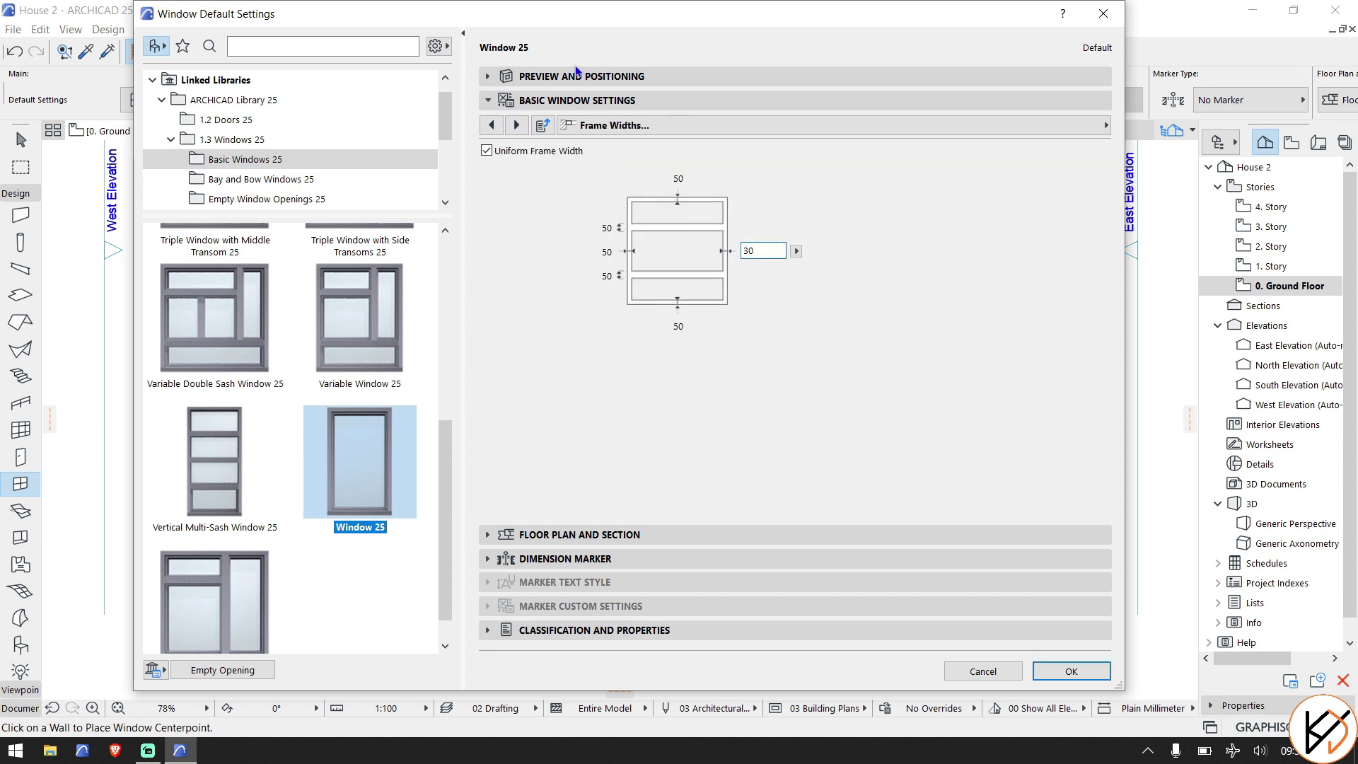
Give the default window's lower sash an H-V Grid with 1 vertical and 4 horizontal panes.
left_click(517, 125)
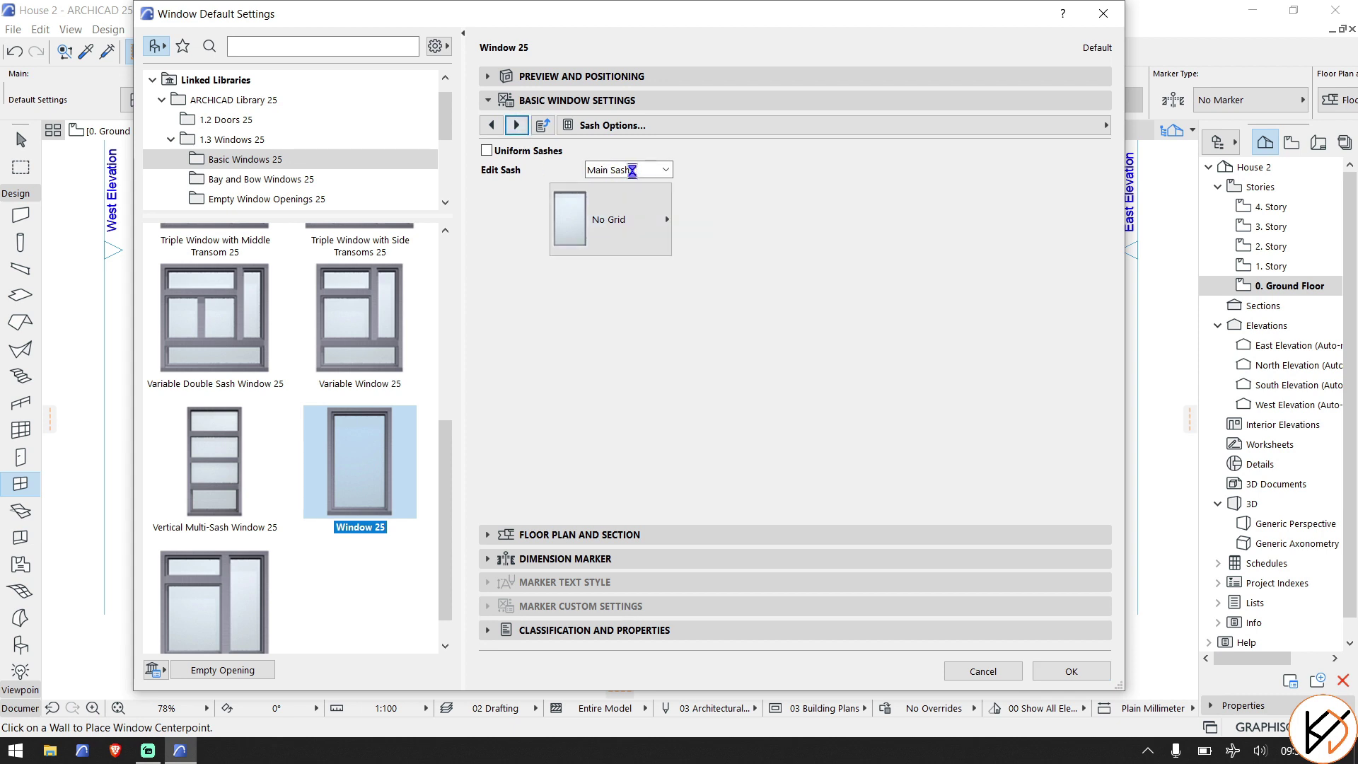
left_click(637, 170)
left_click(647, 180)
left_click(647, 179)
left_click(640, 201)
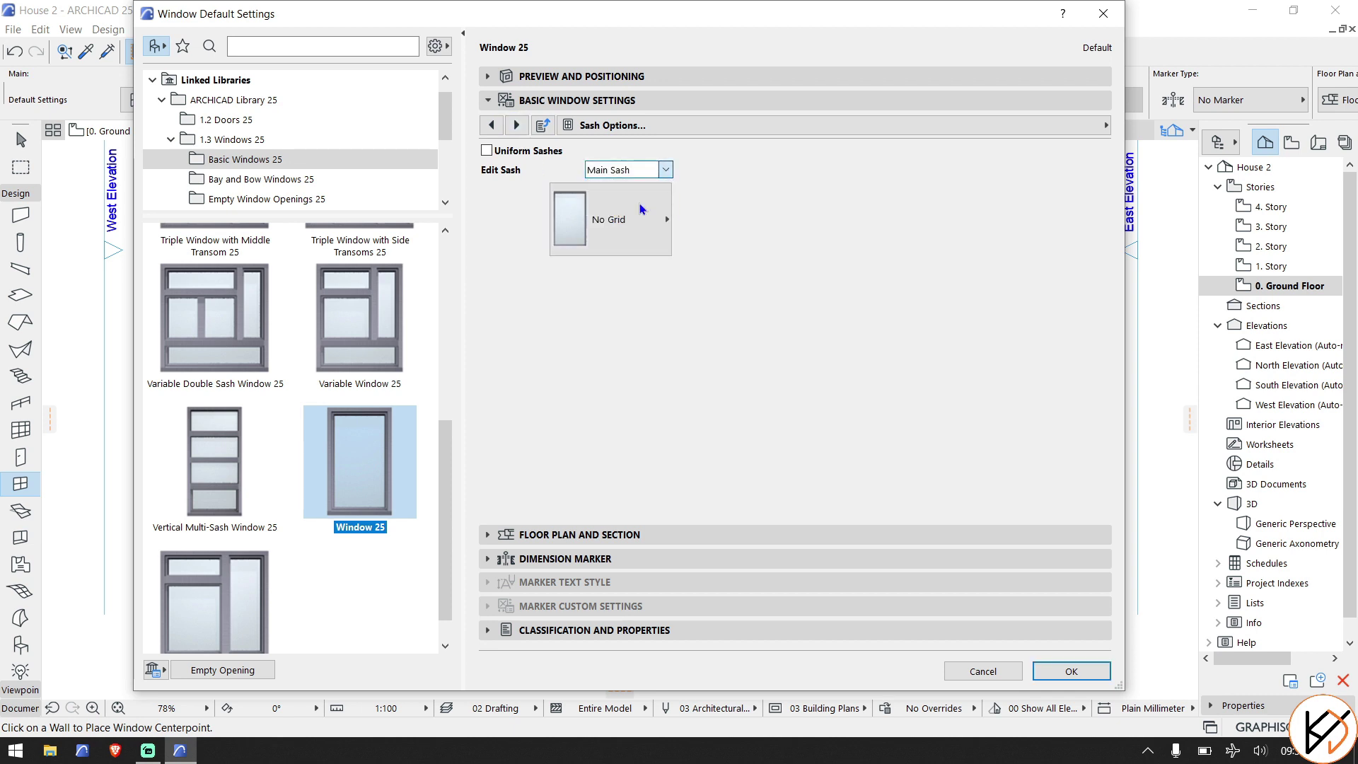
left_click(643, 239)
left_click(703, 275)
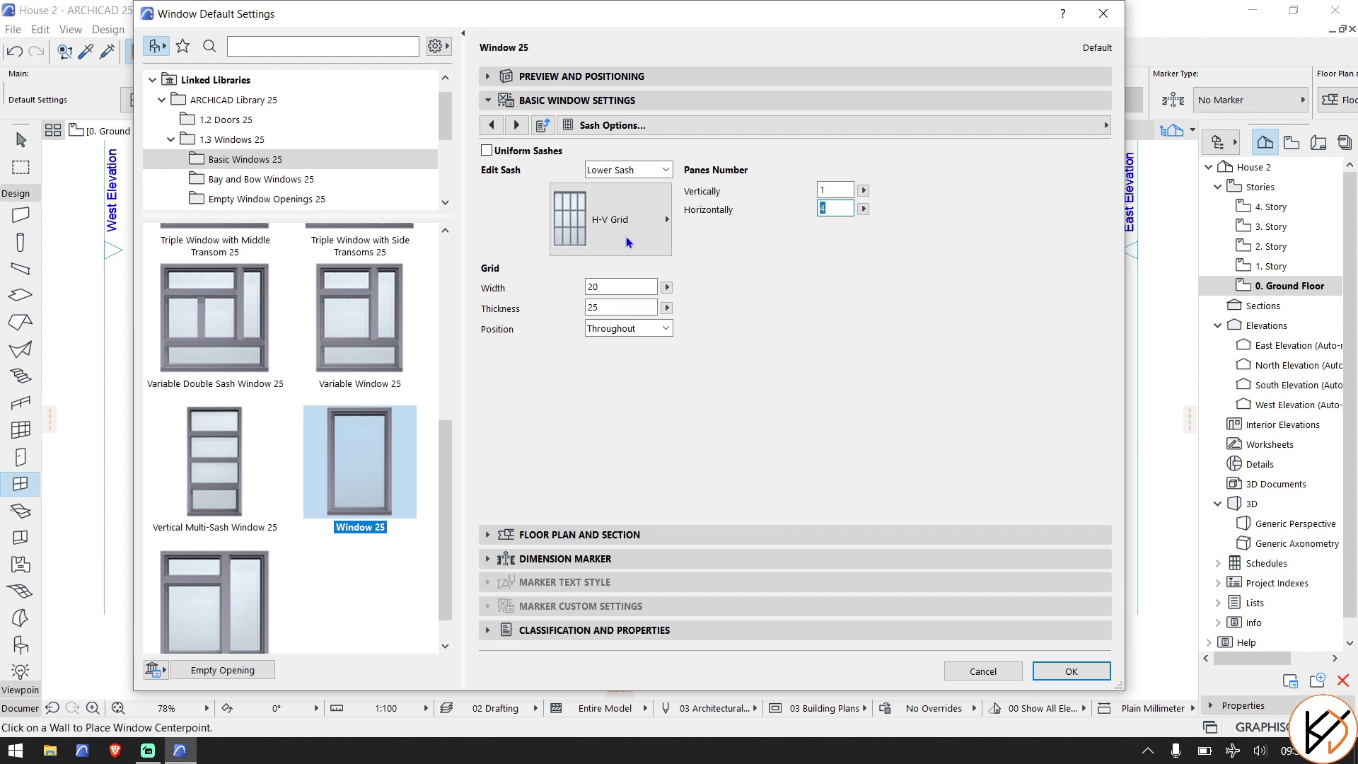
Apply the H-V Grid to the default window's transom sash, with 1 vertical and 4 horizontal panes.
left_click(517, 125)
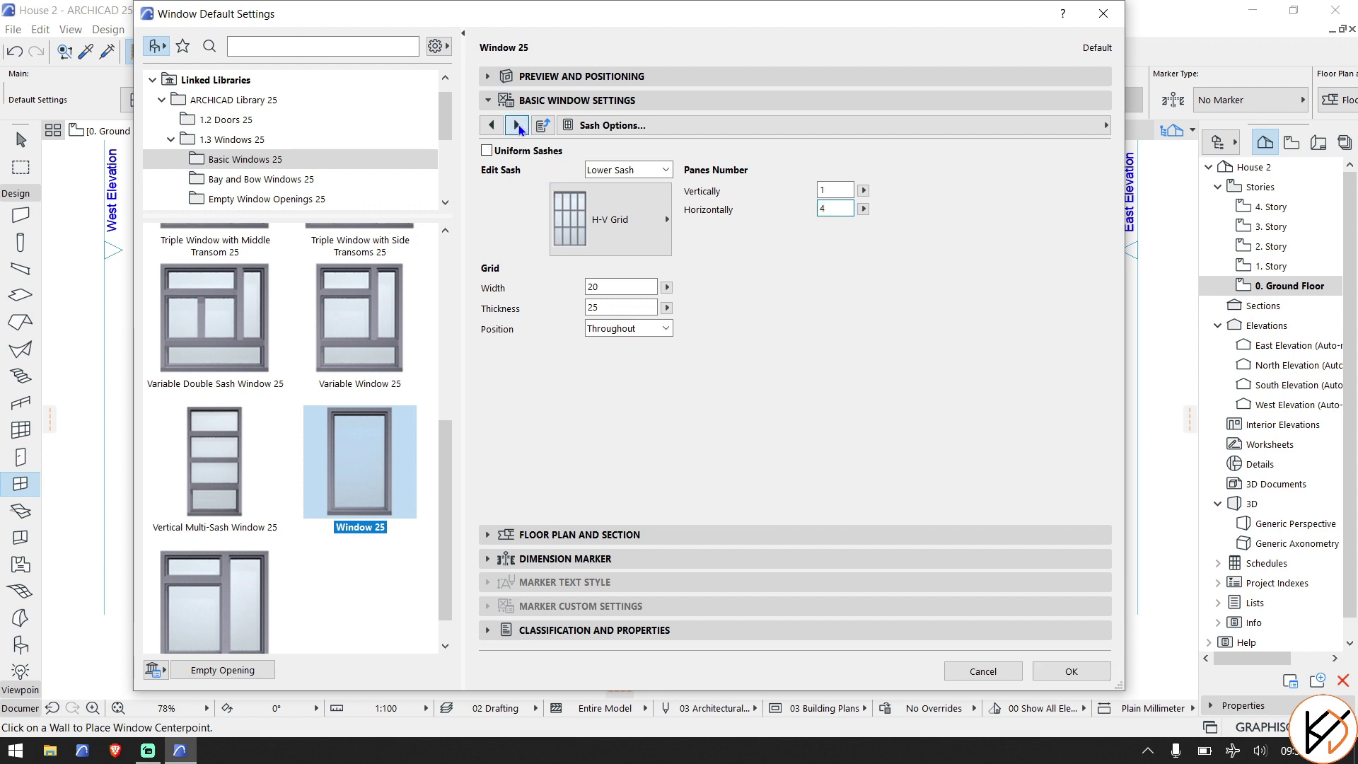
left_click(491, 126)
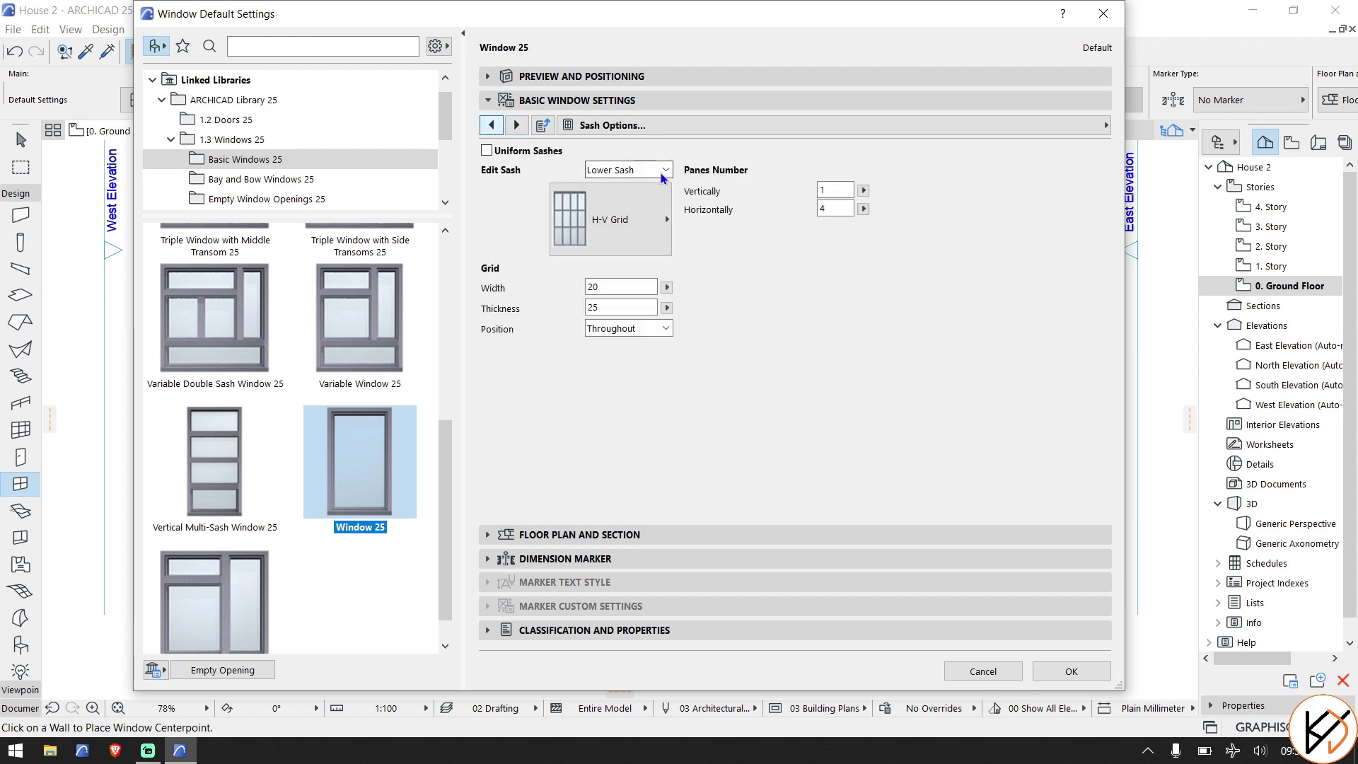
left_click(628, 170)
left_click(637, 201)
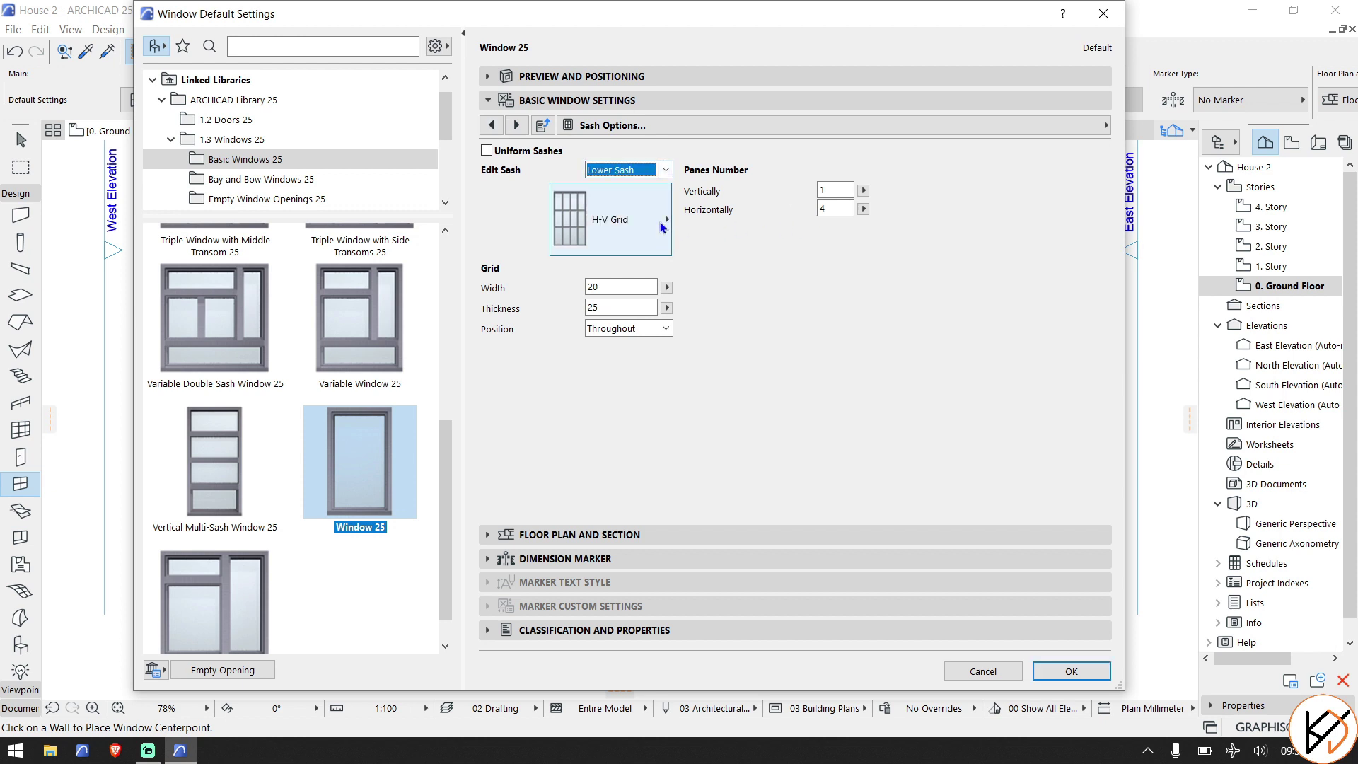
left_click(646, 170)
left_click(651, 212)
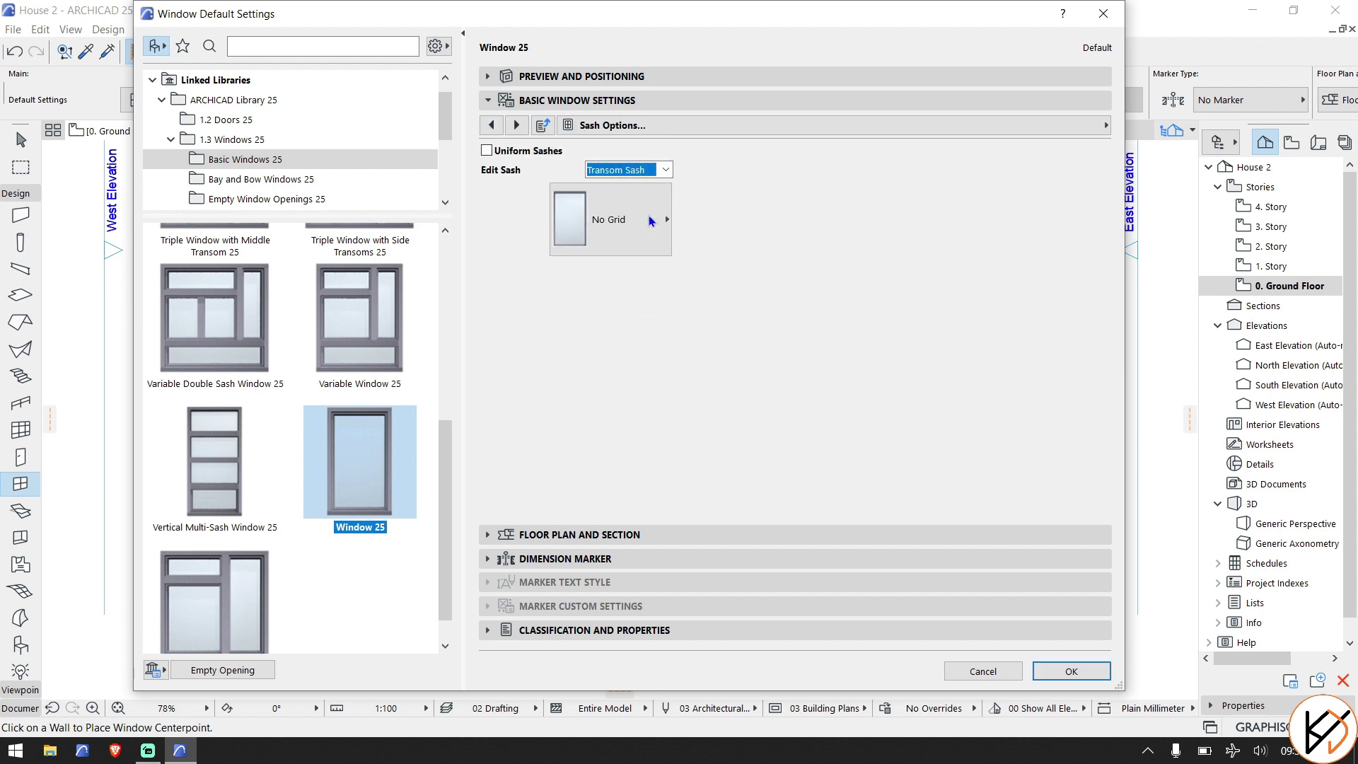
left_click(651, 220)
left_click(728, 268)
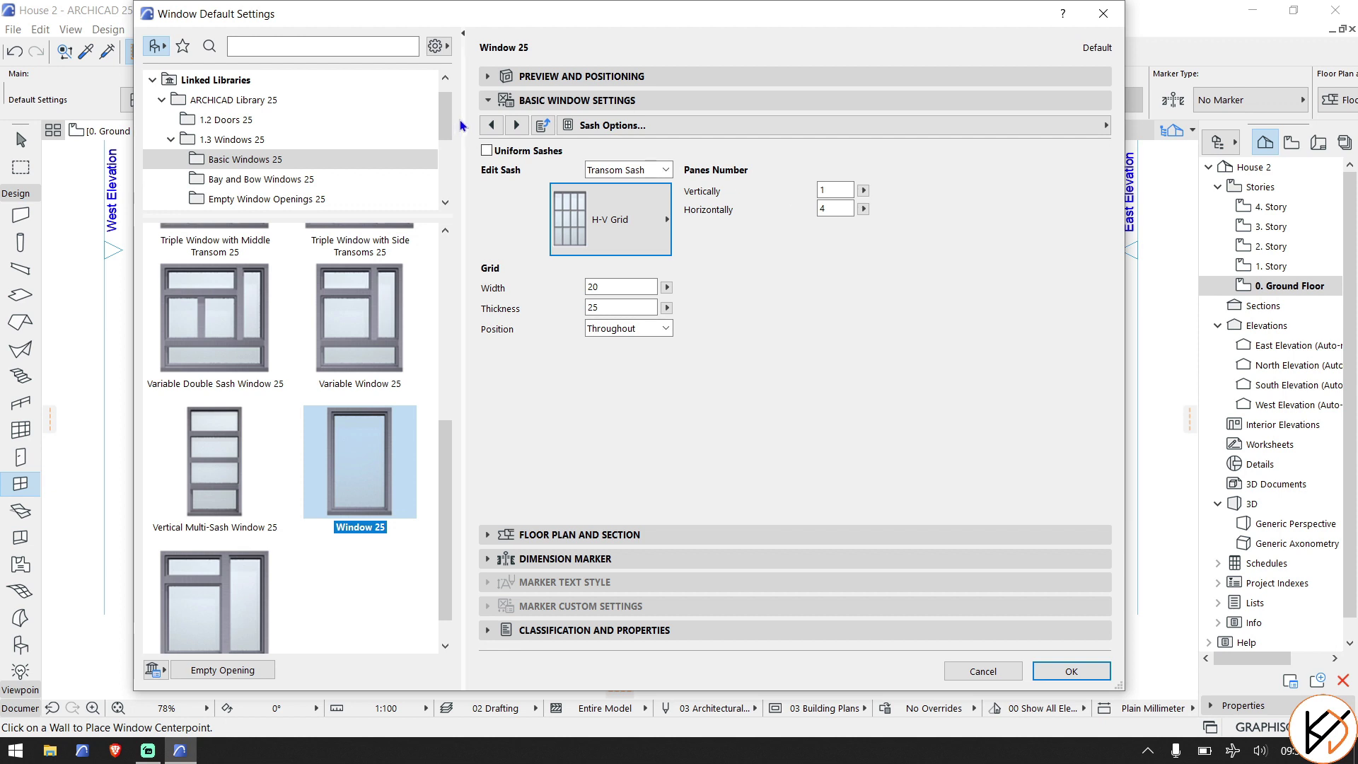
Override the model view options for the default window's 3D projections and turn off its opening line.
left_click(517, 125)
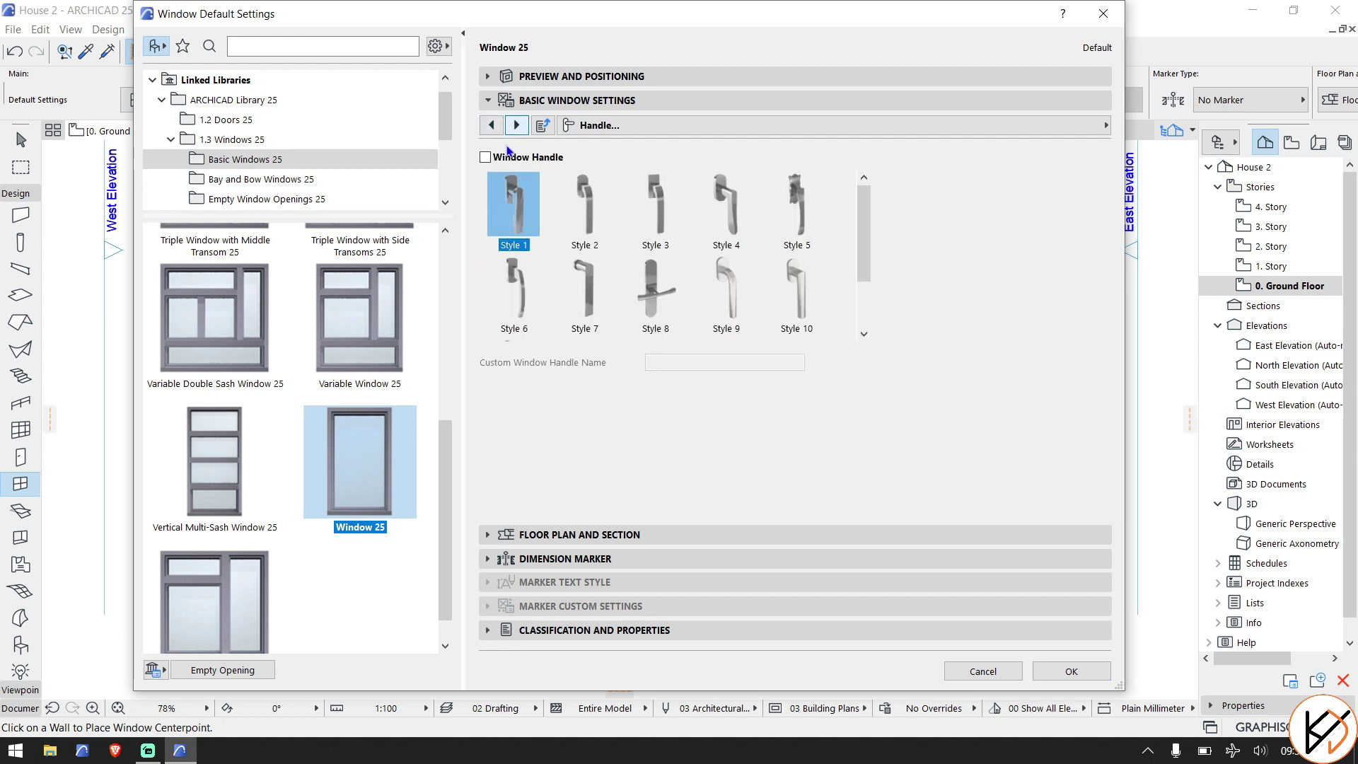
left_click(521, 126)
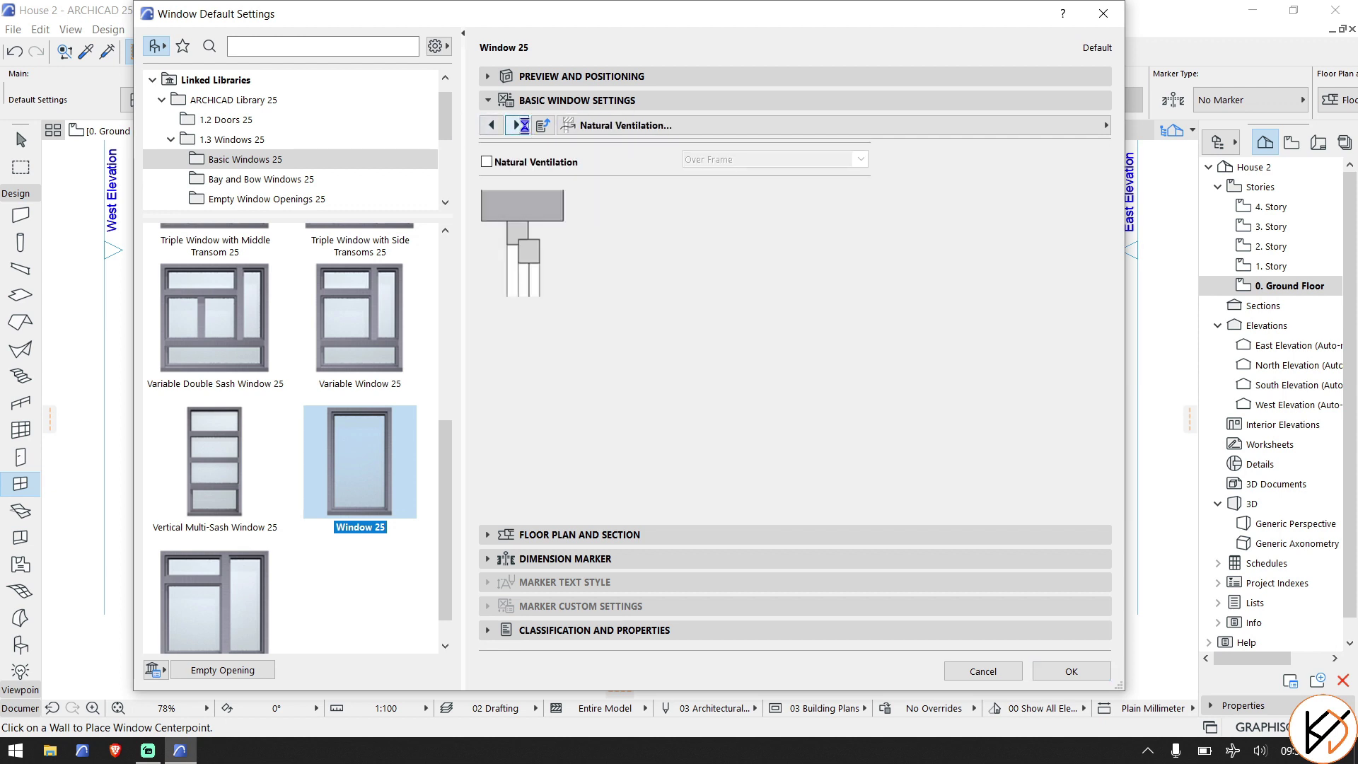
left_click(522, 126)
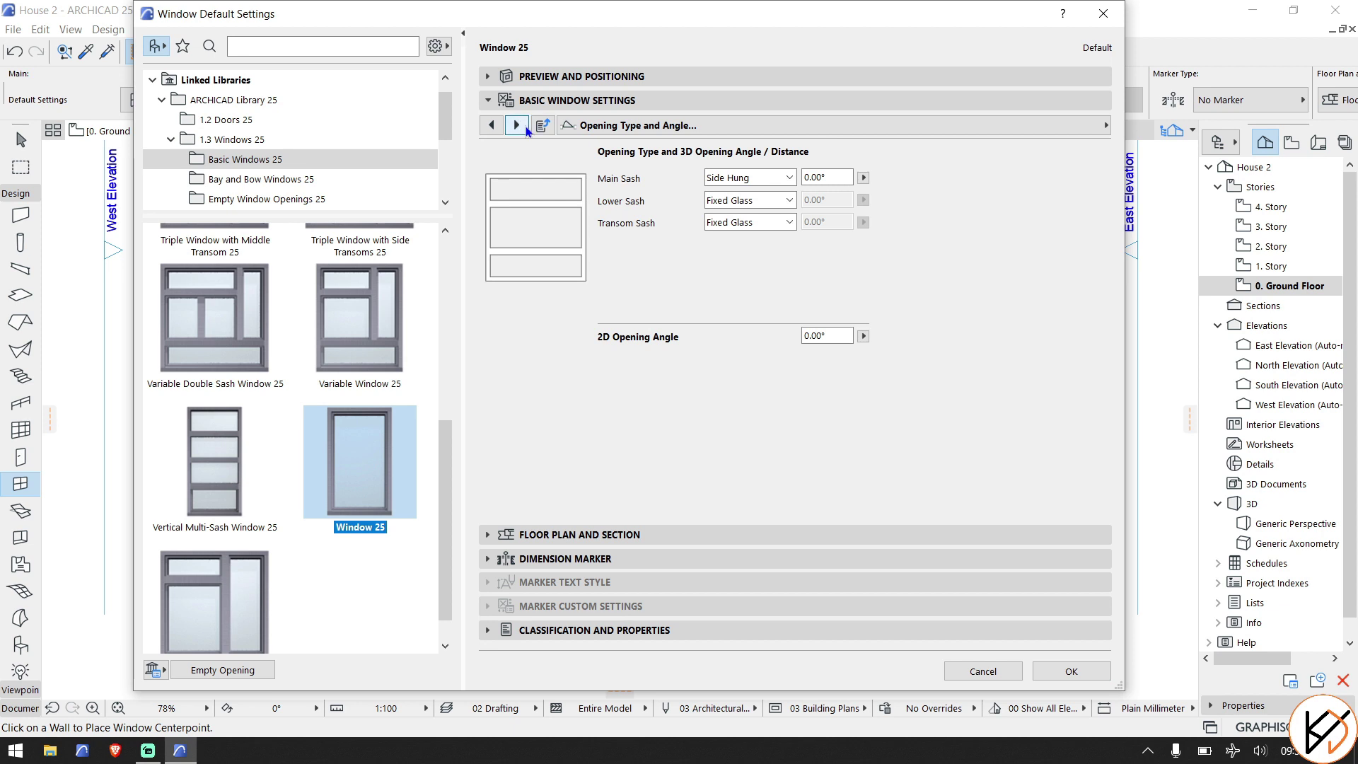
left_click(523, 126)
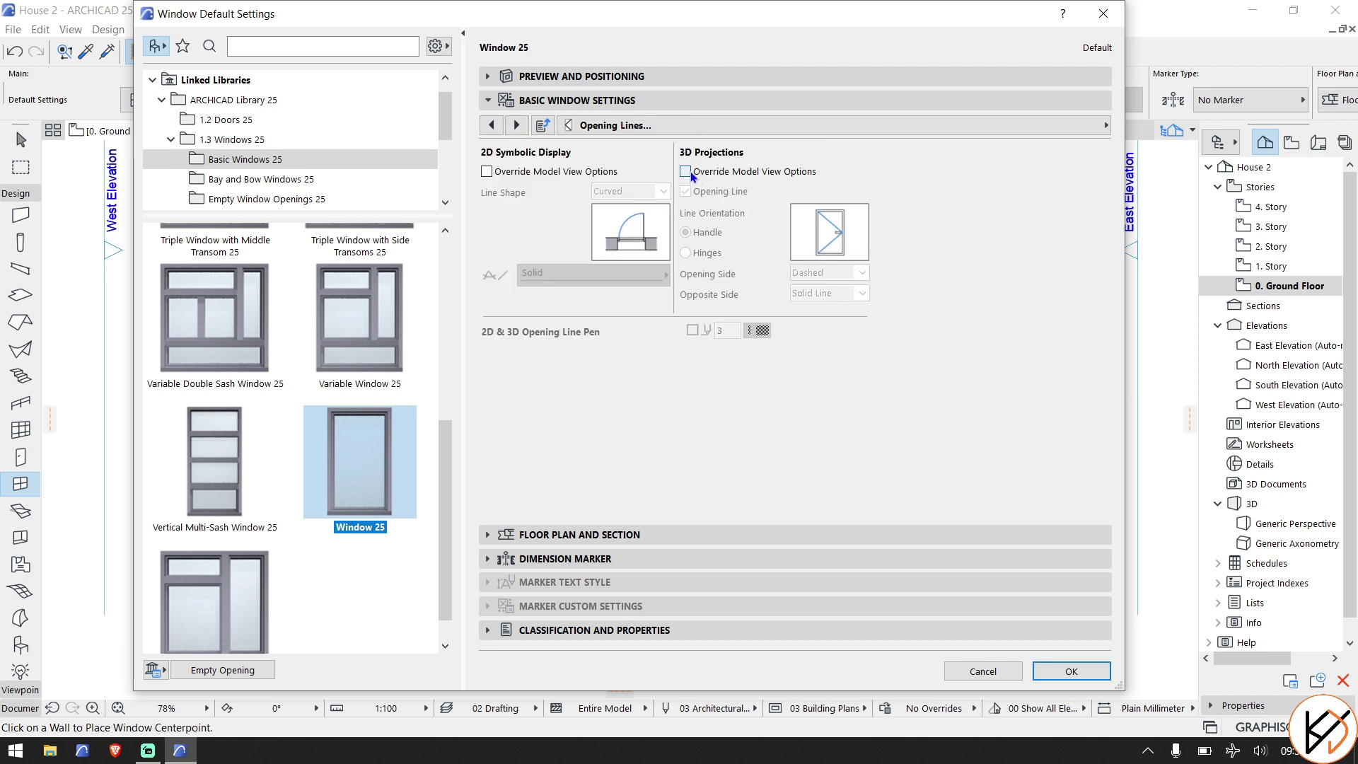
left_click(689, 171)
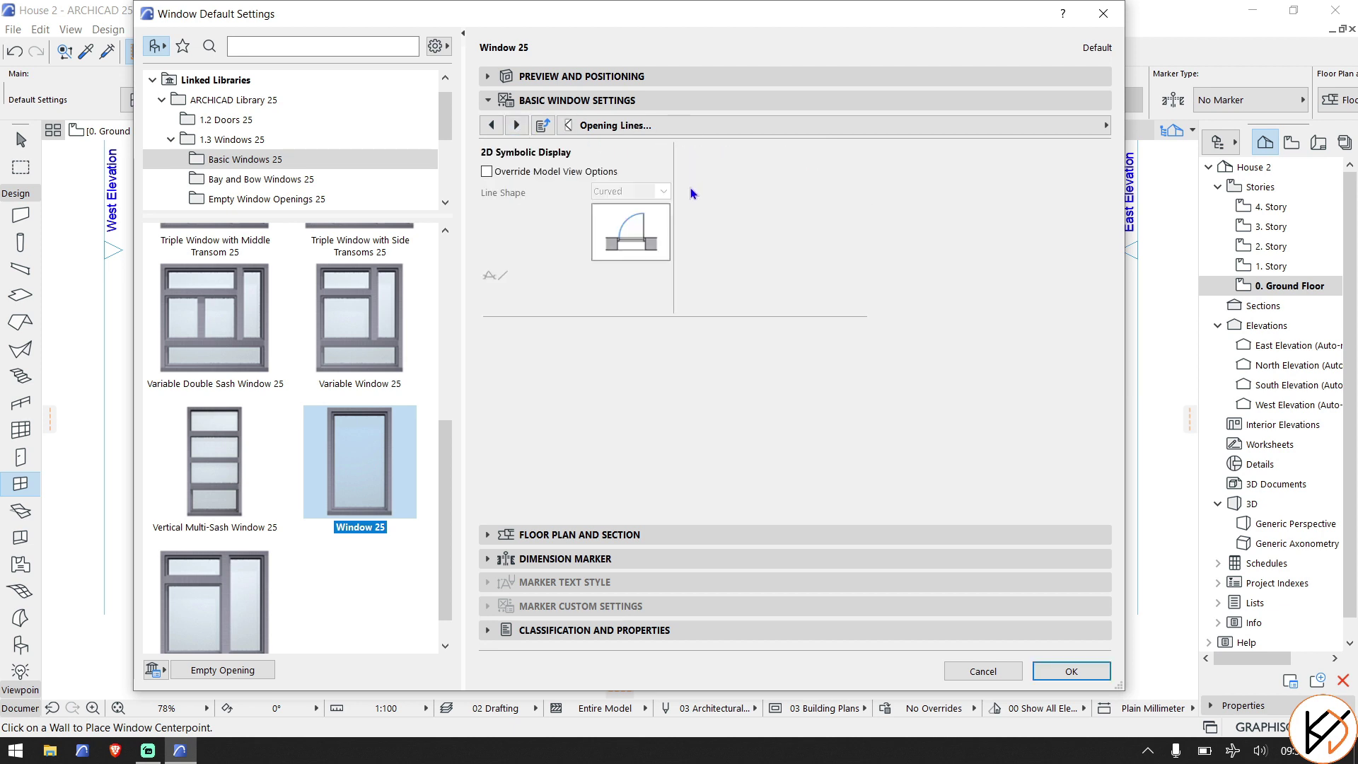
Make the default window's surfaces uniform in Metal - Aluminium and accept the window settings.
left_click(517, 127)
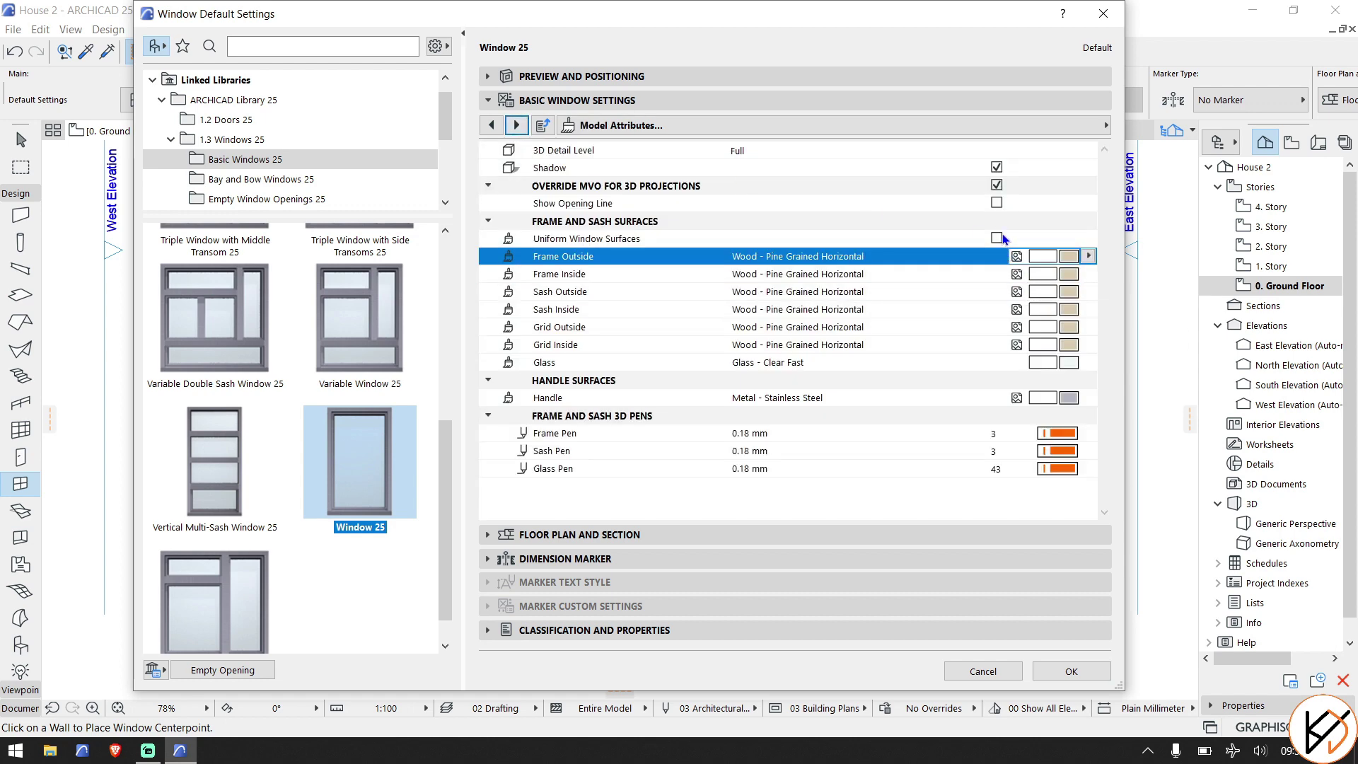
left_click(996, 238)
left_click(1069, 256)
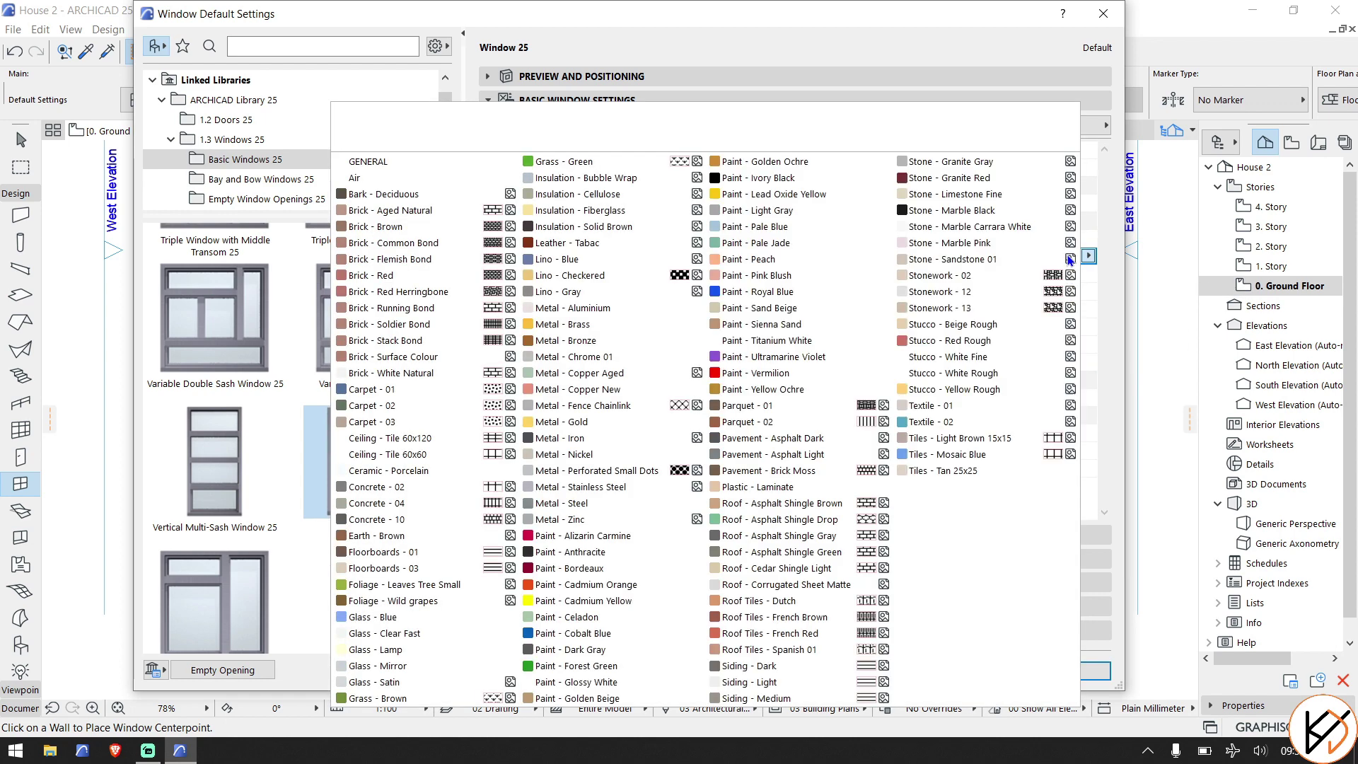
left_click(565, 308)
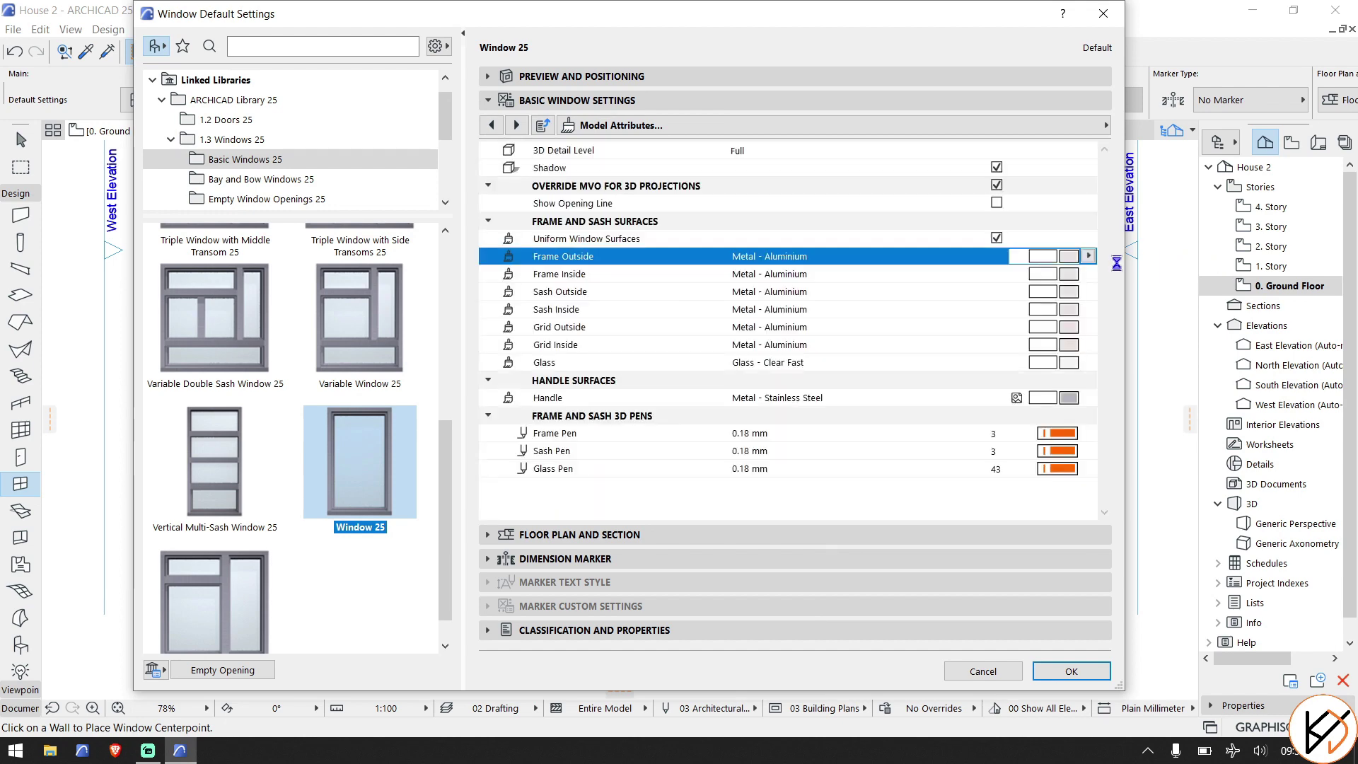
left_click(521, 130)
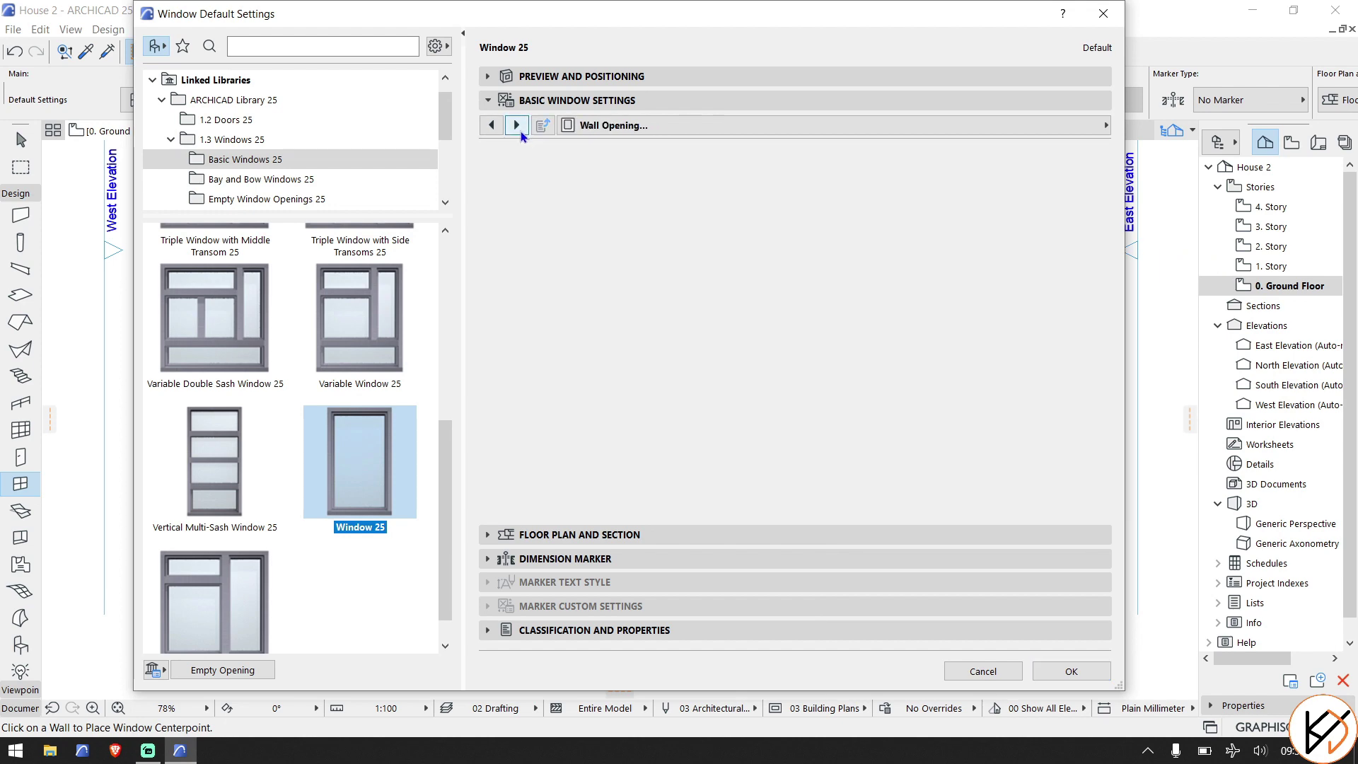
left_click(1055, 674)
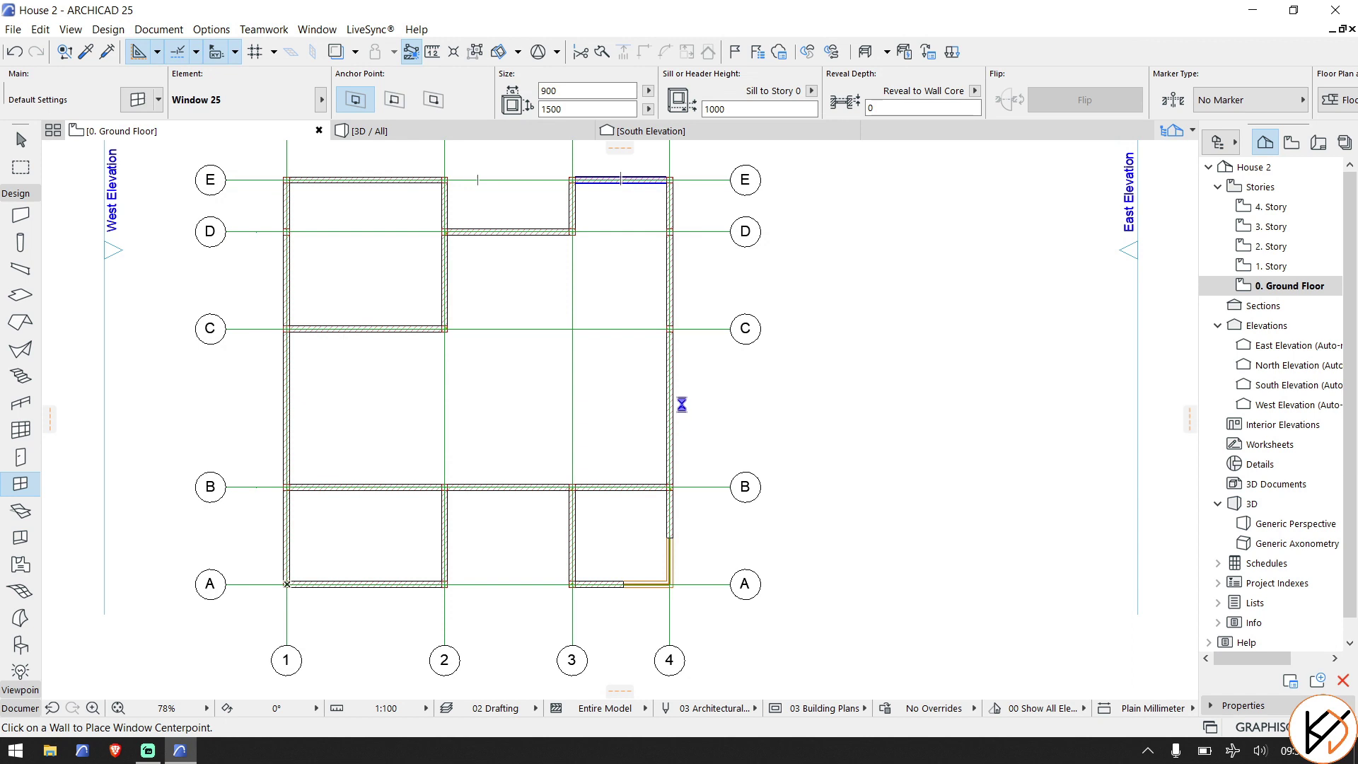
Place the 2000 x 2000 mm window in the grid line 4 wall between grid lines B and C, facing outward.
scroll(682, 403, "up", 5)
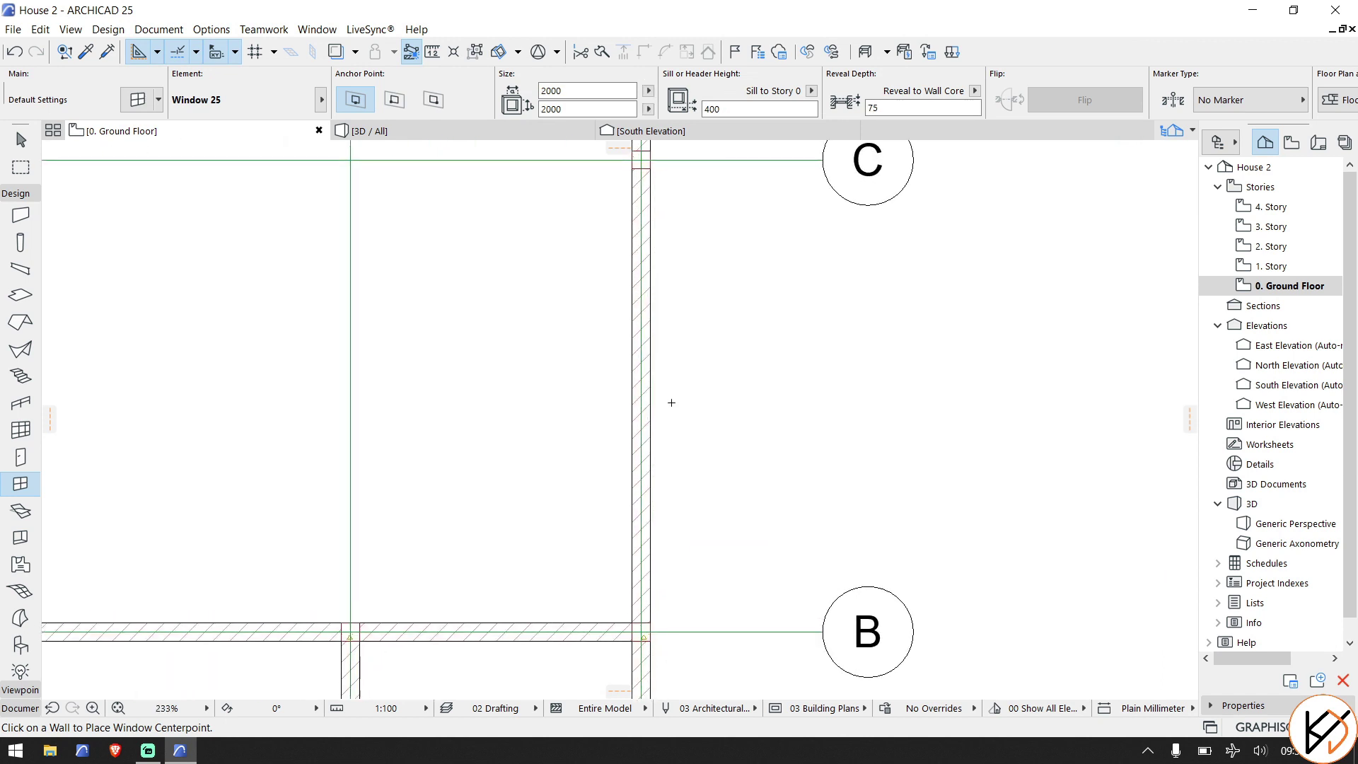
left_click(652, 383)
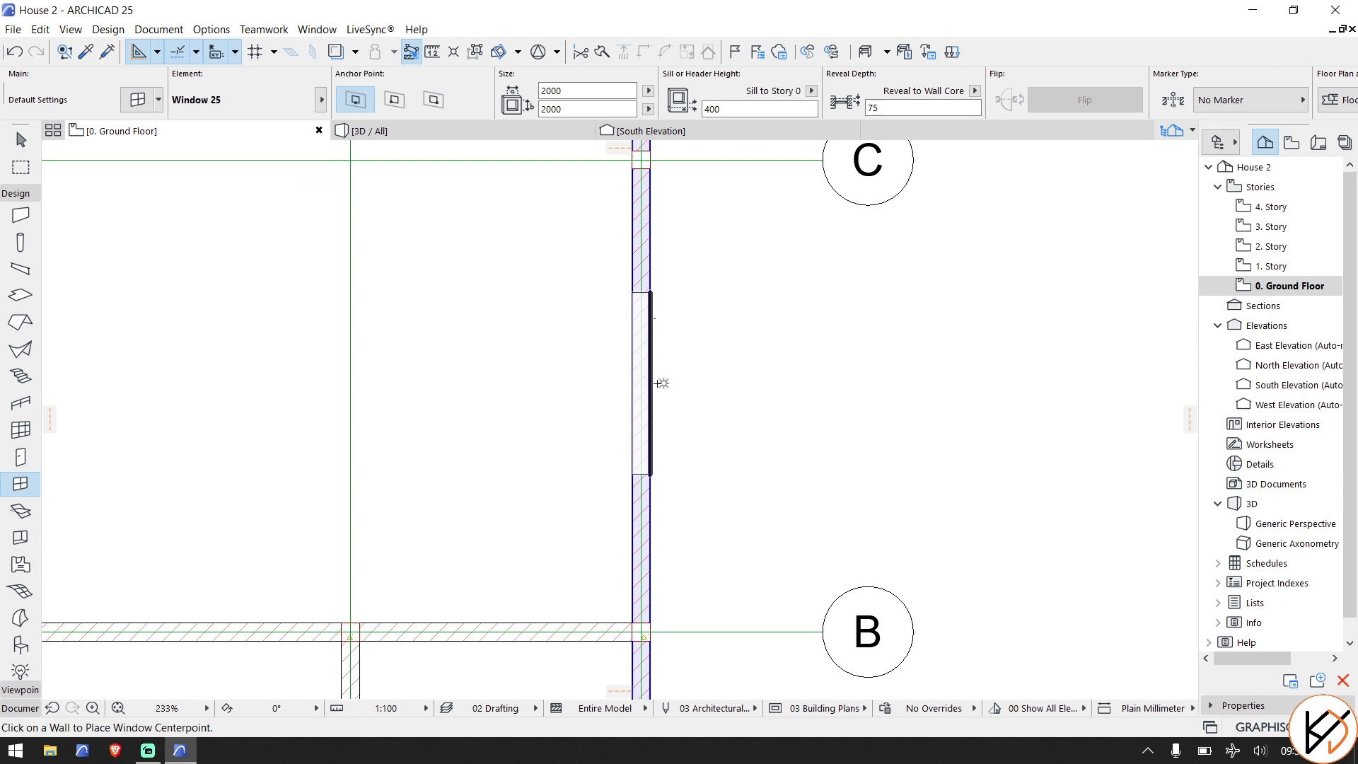
left_click(657, 382)
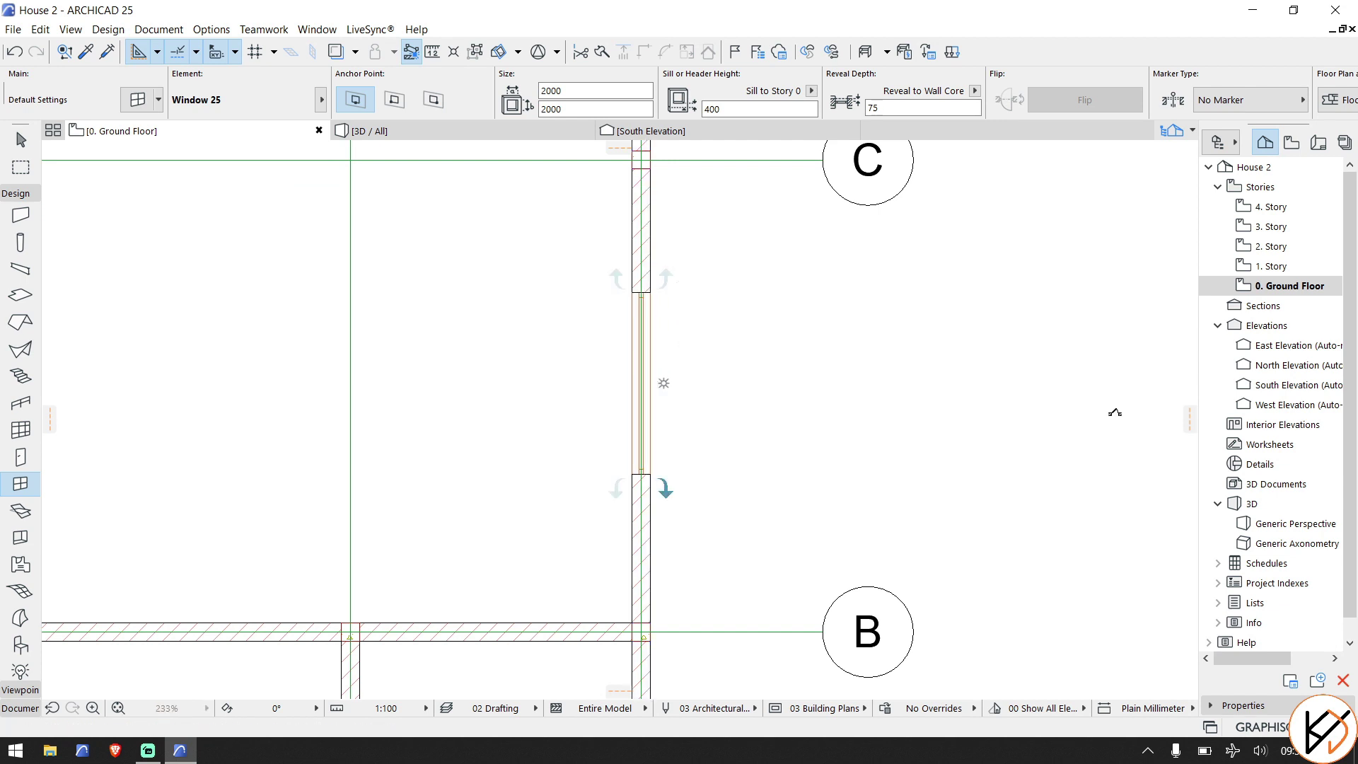
left_click(1115, 413)
Examine the new east wall window beside the corner window in the 3D view.
scroll(788, 387, "down", 3)
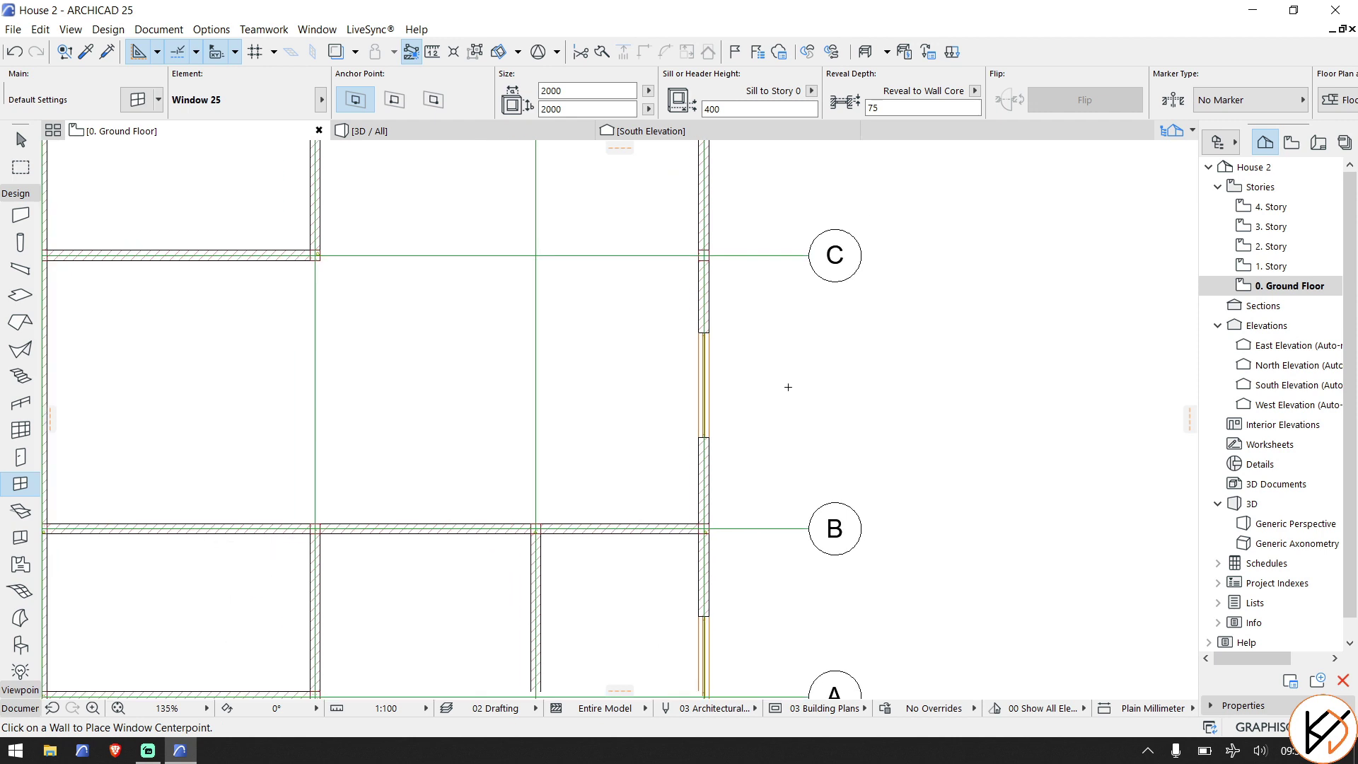
middle_click_drag(788, 387, 677, 372)
left_click(453, 131)
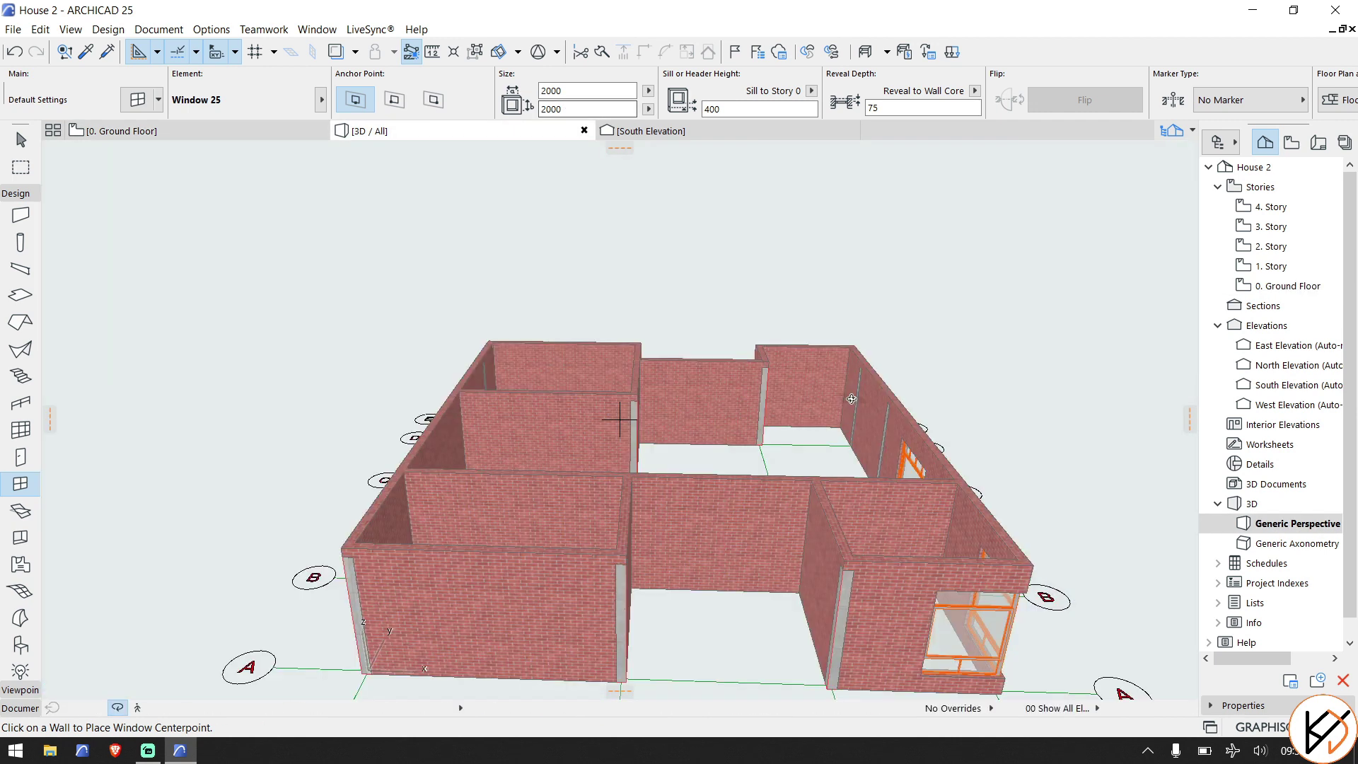
middle_click_drag(622, 410, 565, 309, "shift")
scroll(674, 445, "up", 10)
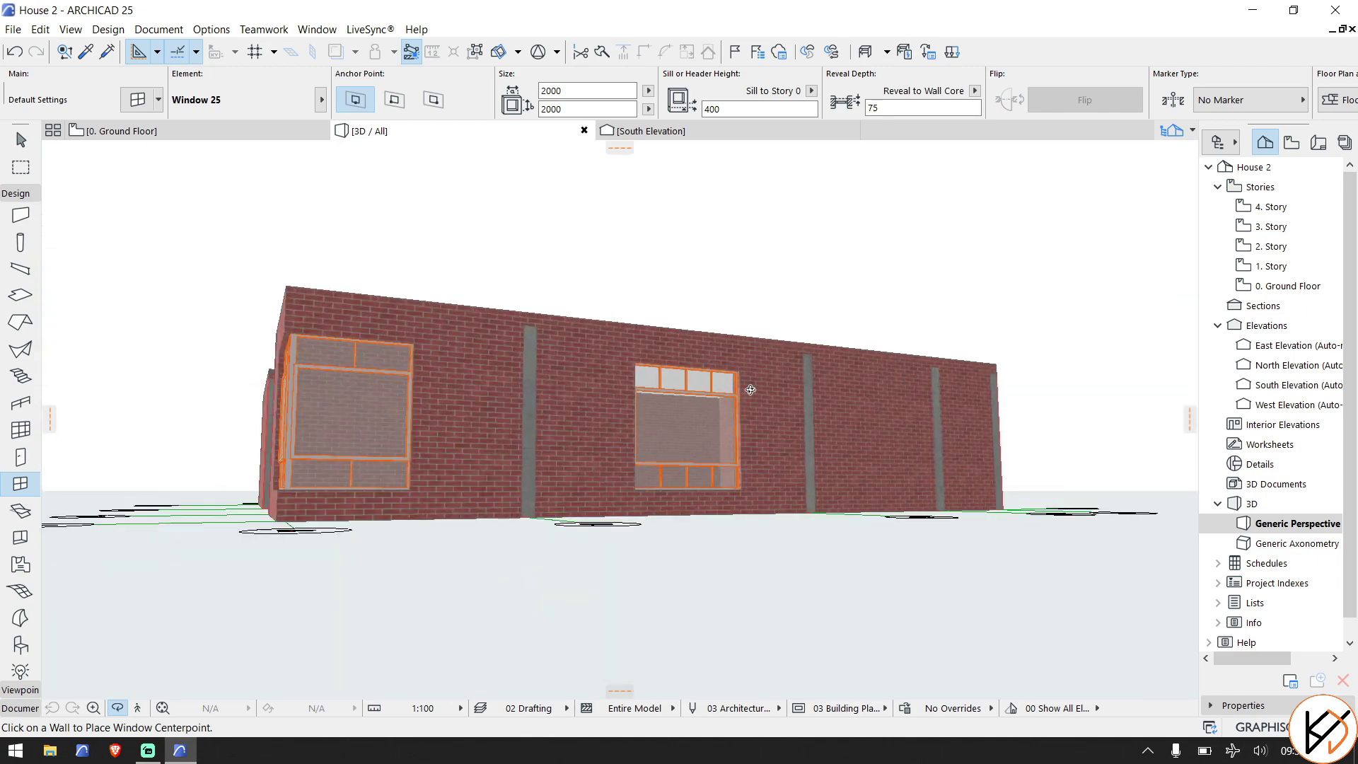
middle_click_drag(675, 445, 318, 424, "shift")
middle_click_drag(413, 357, 448, 399, "shift")
scroll(608, 397, "down", 3)
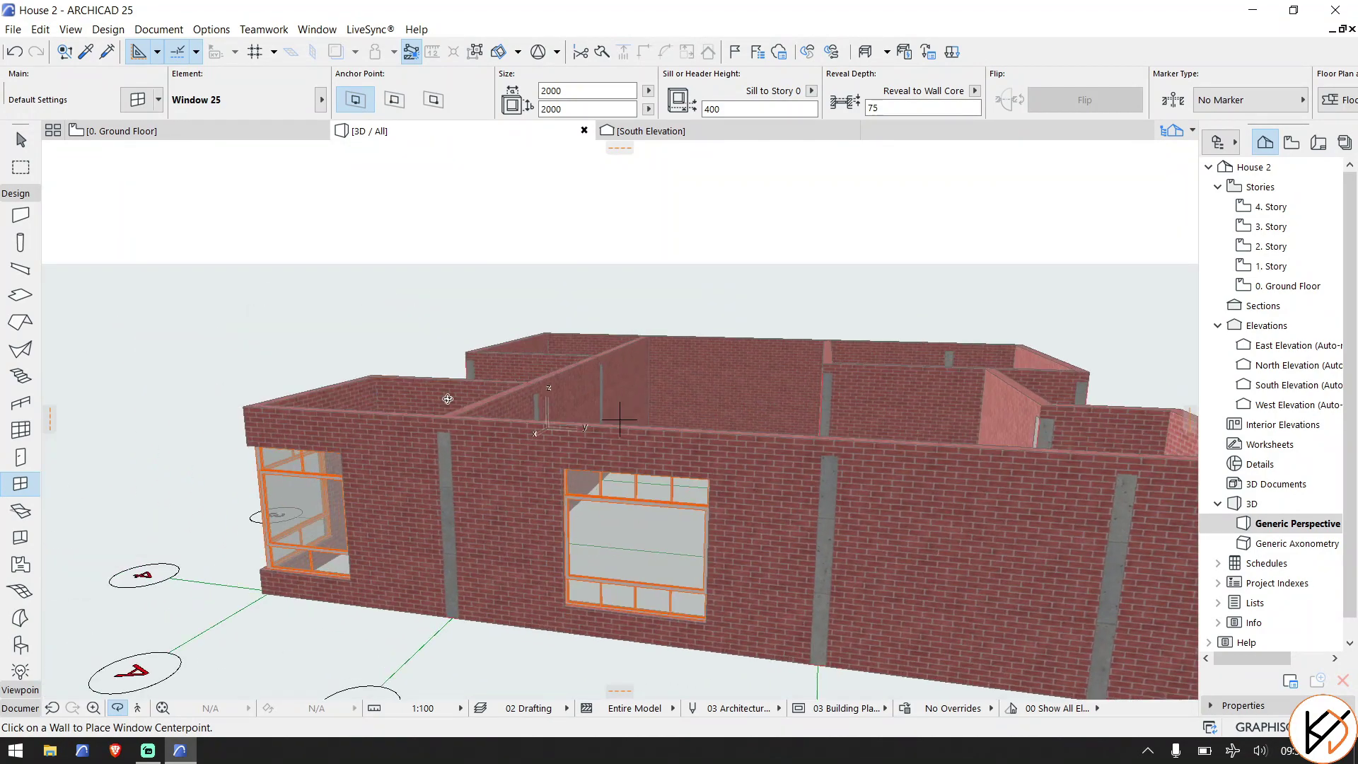
Place a 2000 x 2000 mm window in the ground floor's grid line E wall between grid lines 3 and 4, facing outward.
left_click(222, 135)
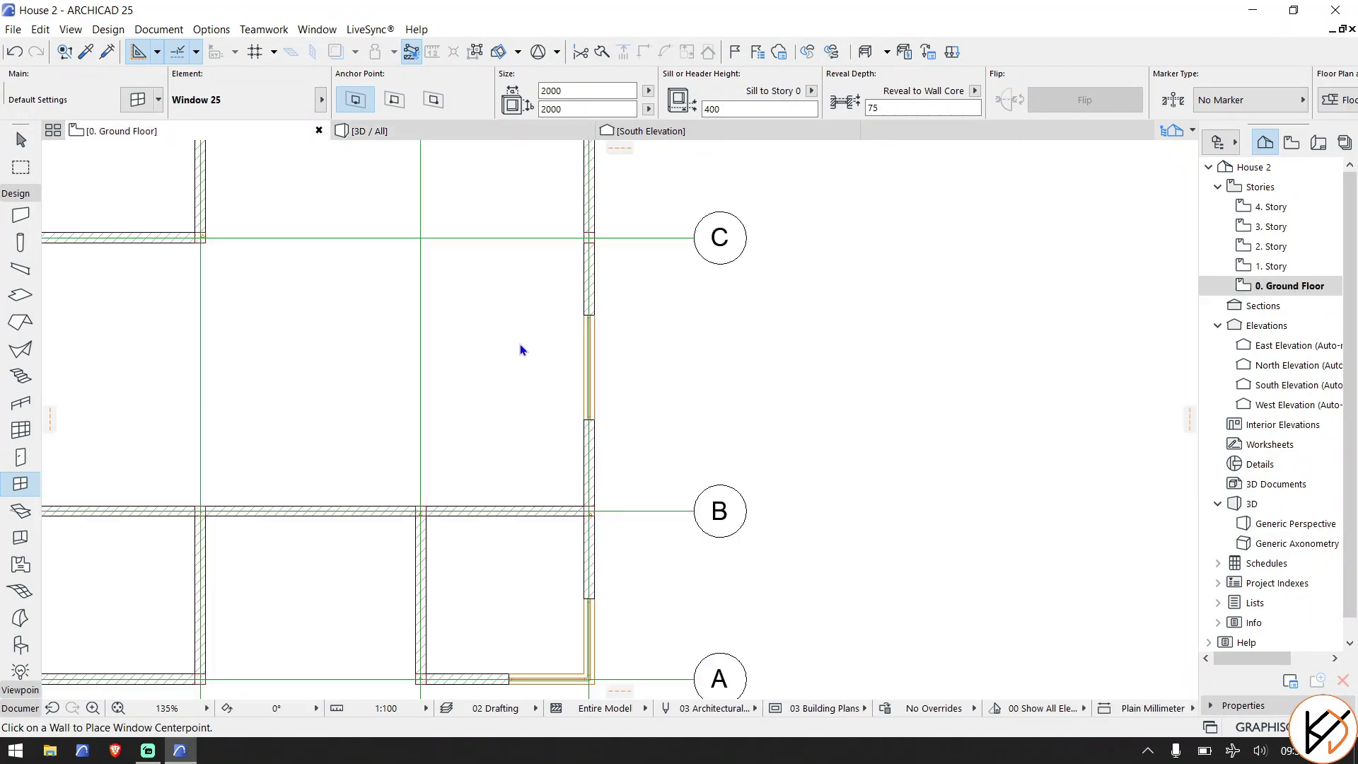
scroll(567, 377, "down", 5)
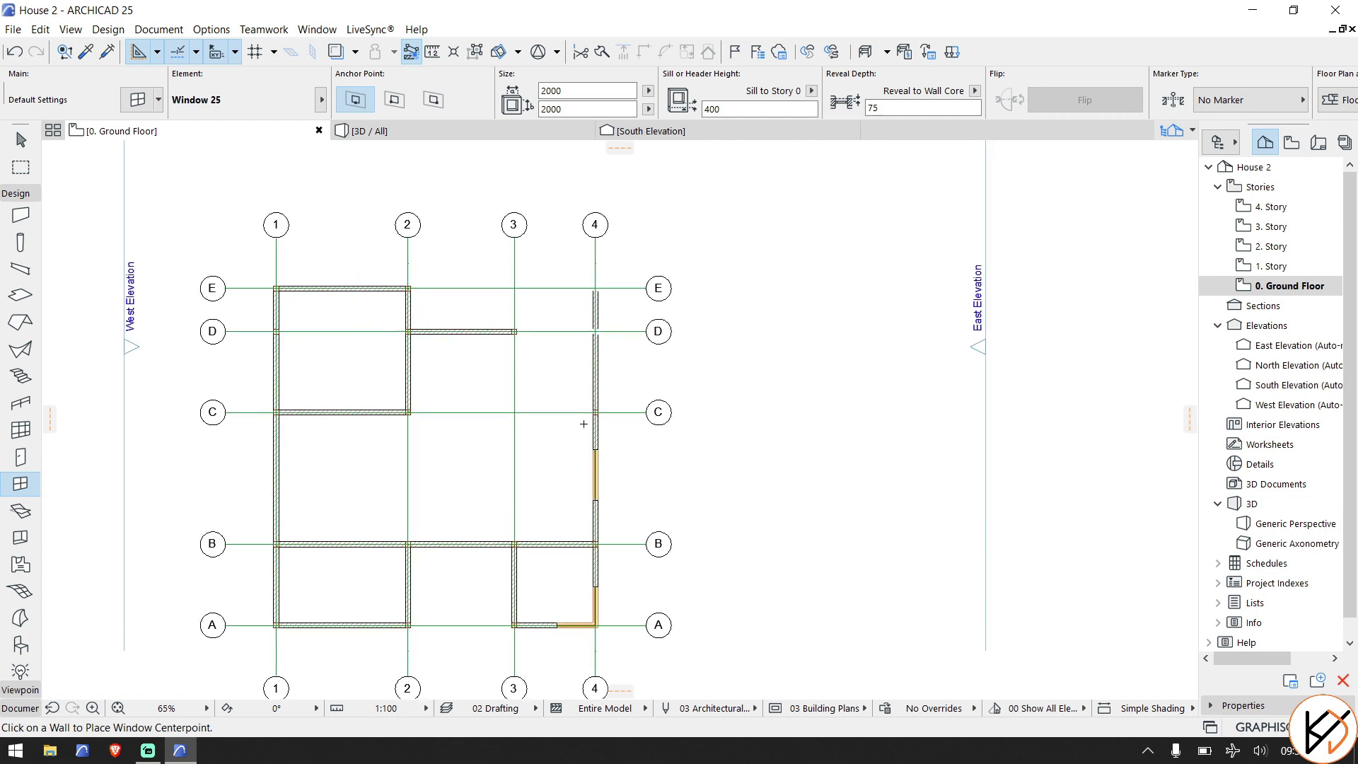
scroll(556, 329, "up", 4)
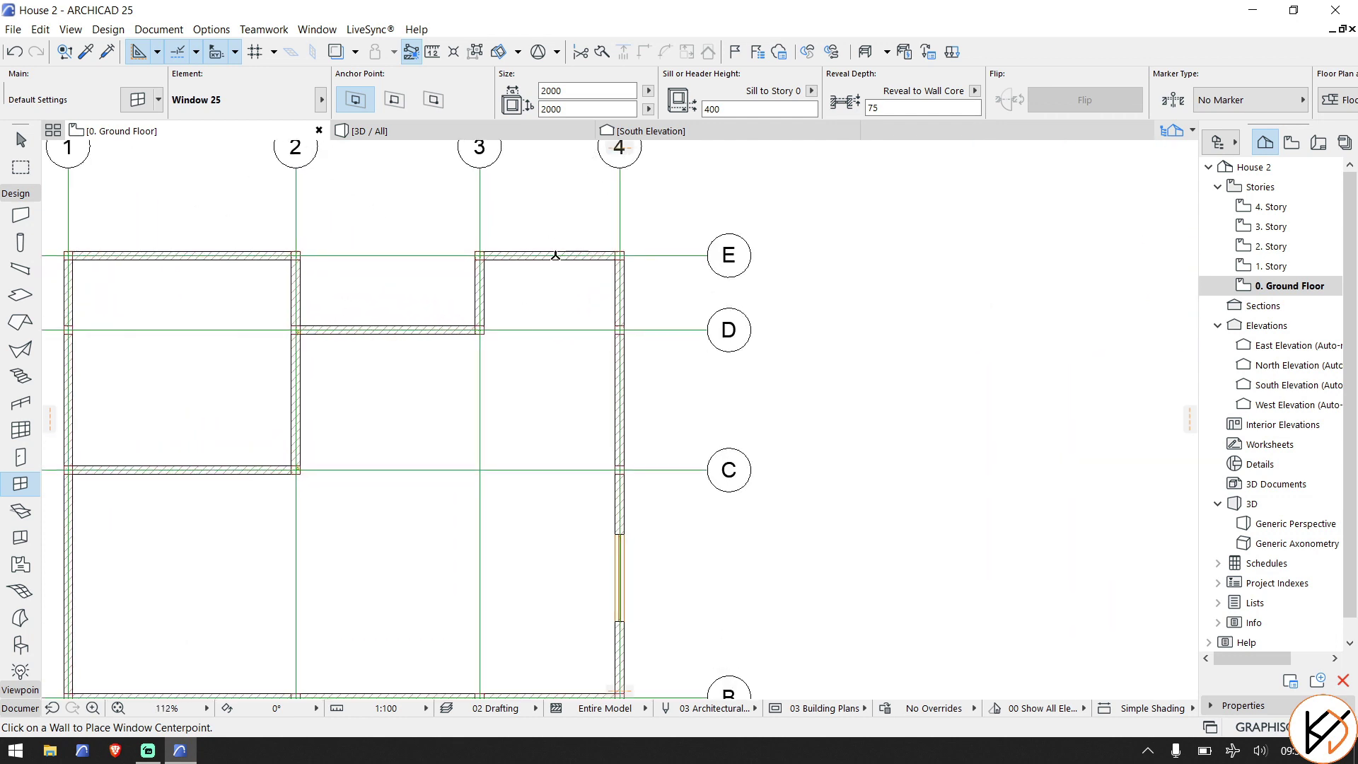
key("Escape")
scroll(631, 598, "up", 3)
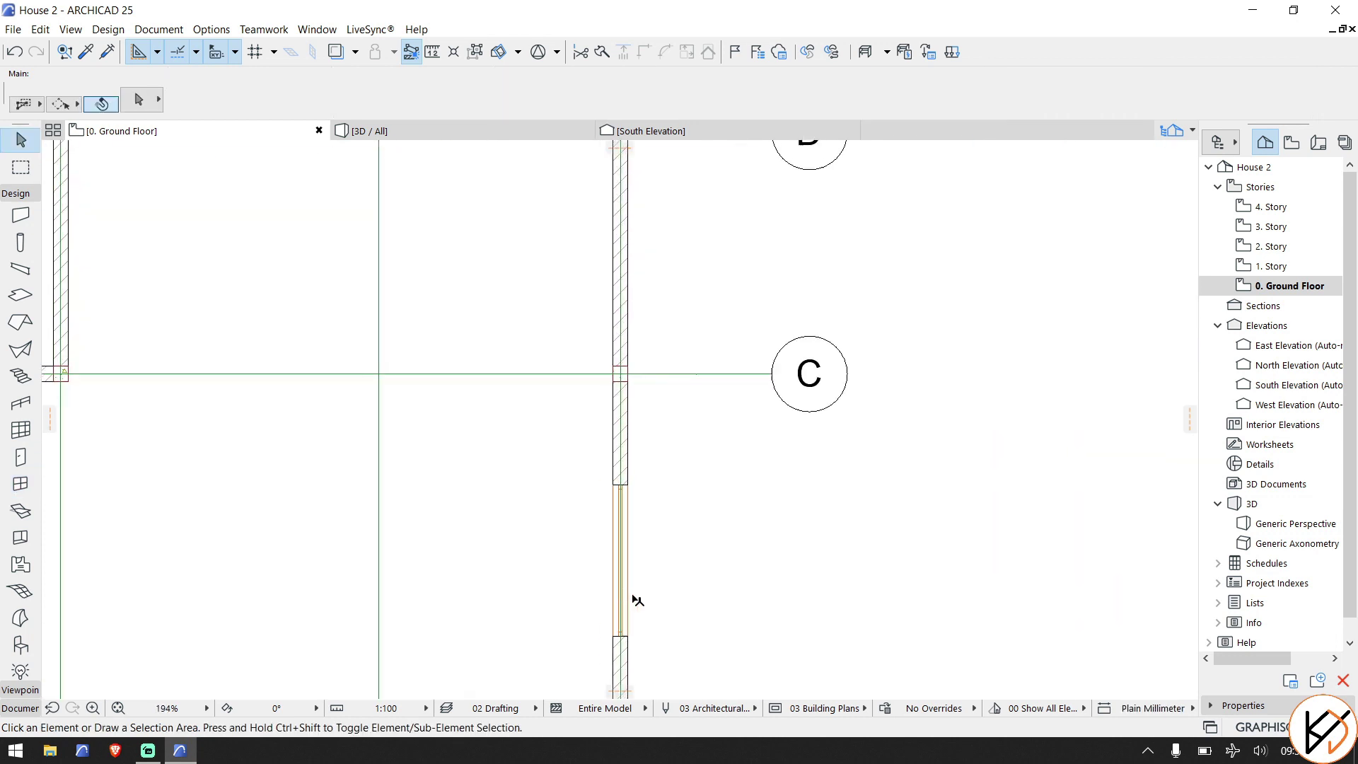
key("w")
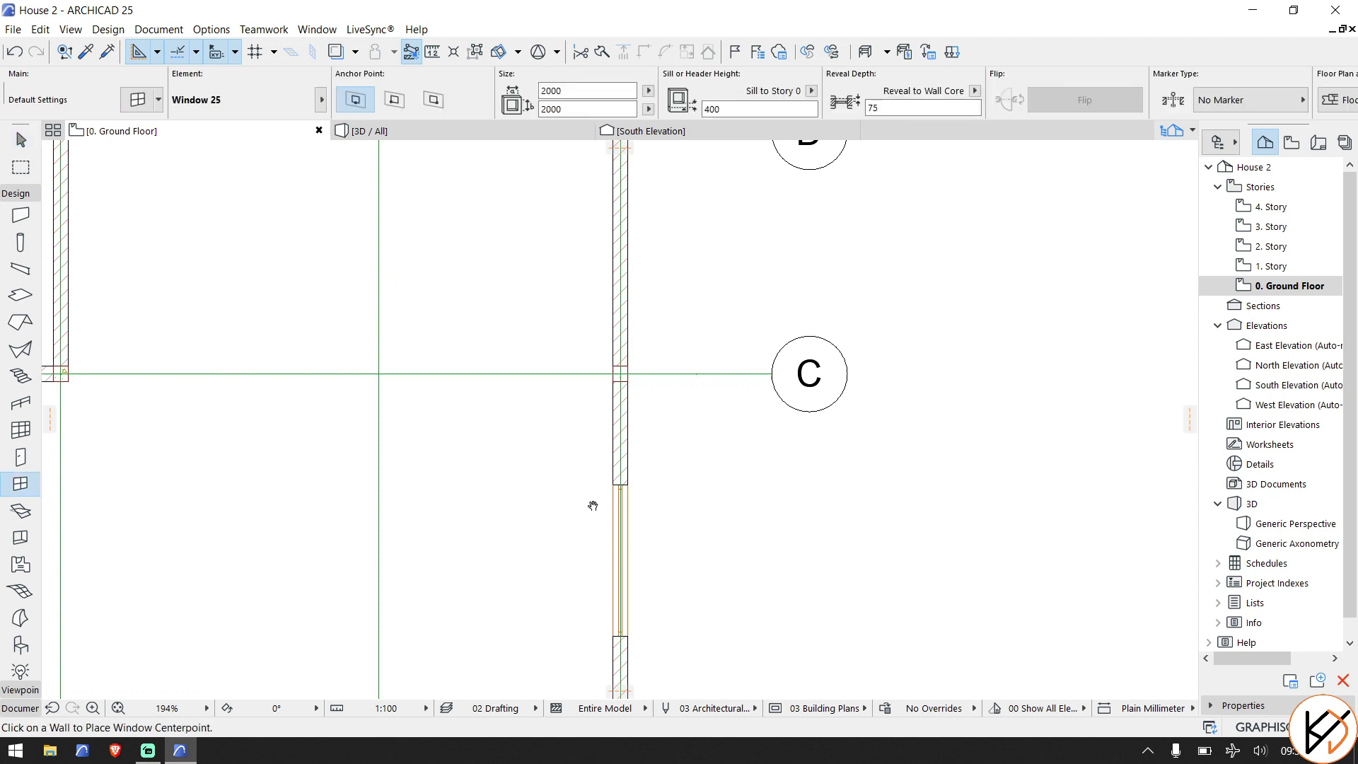
middle_click_drag(593, 506, 695, 739)
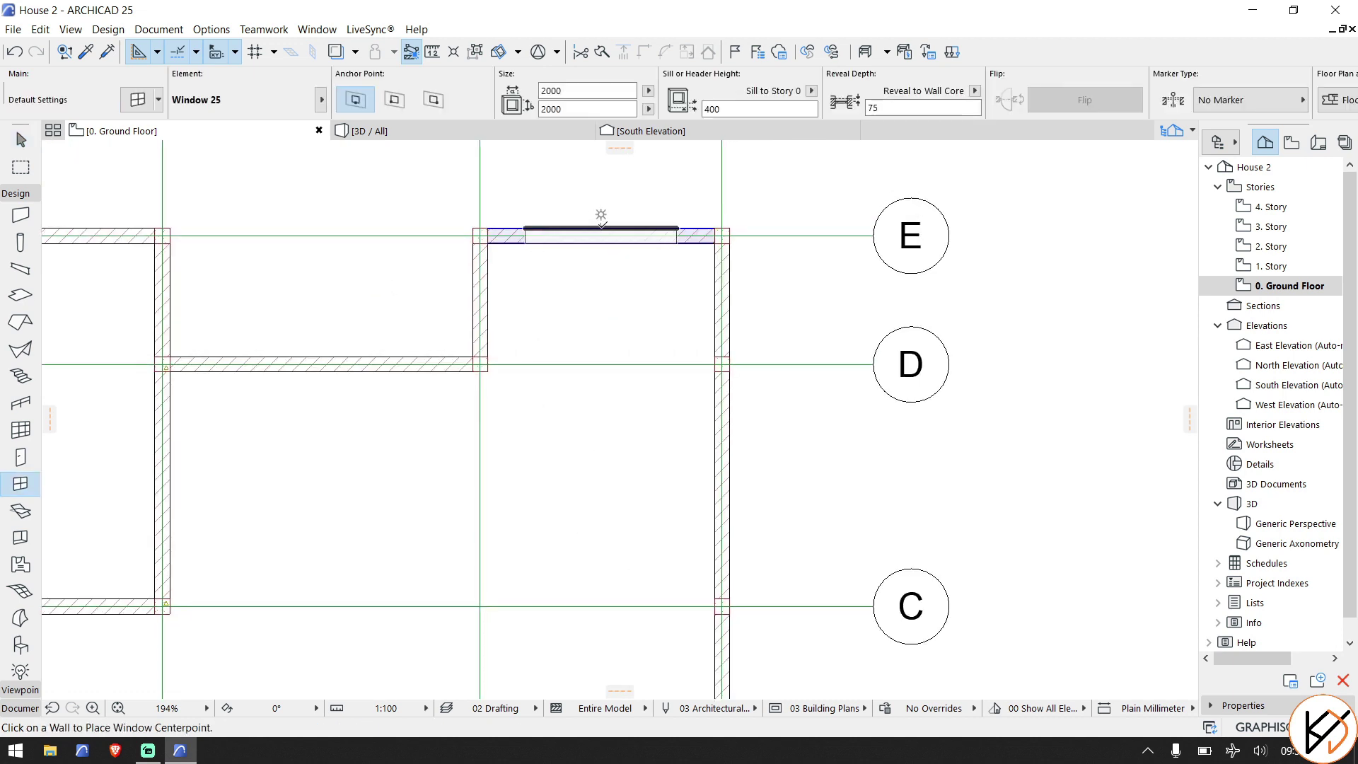
left_click(603, 217)
left_click(693, 165)
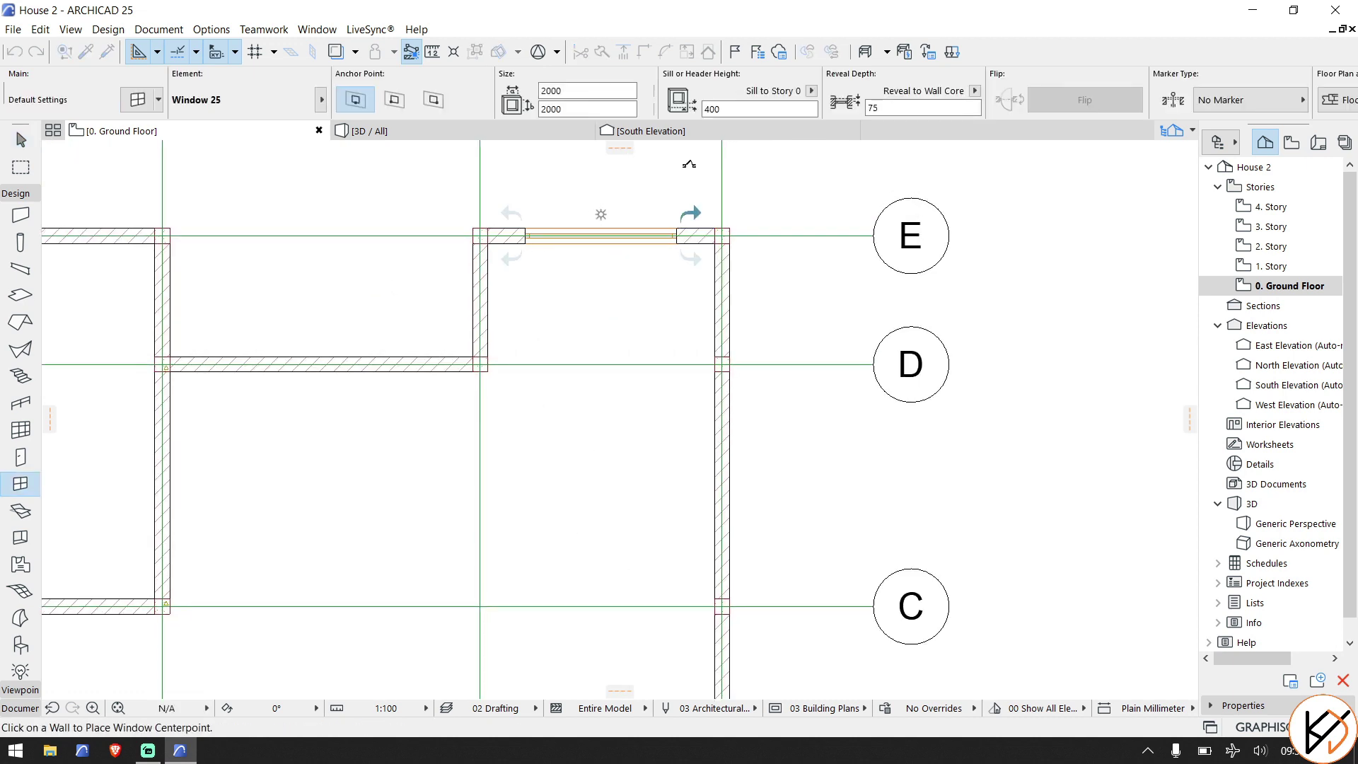
key("Escape")
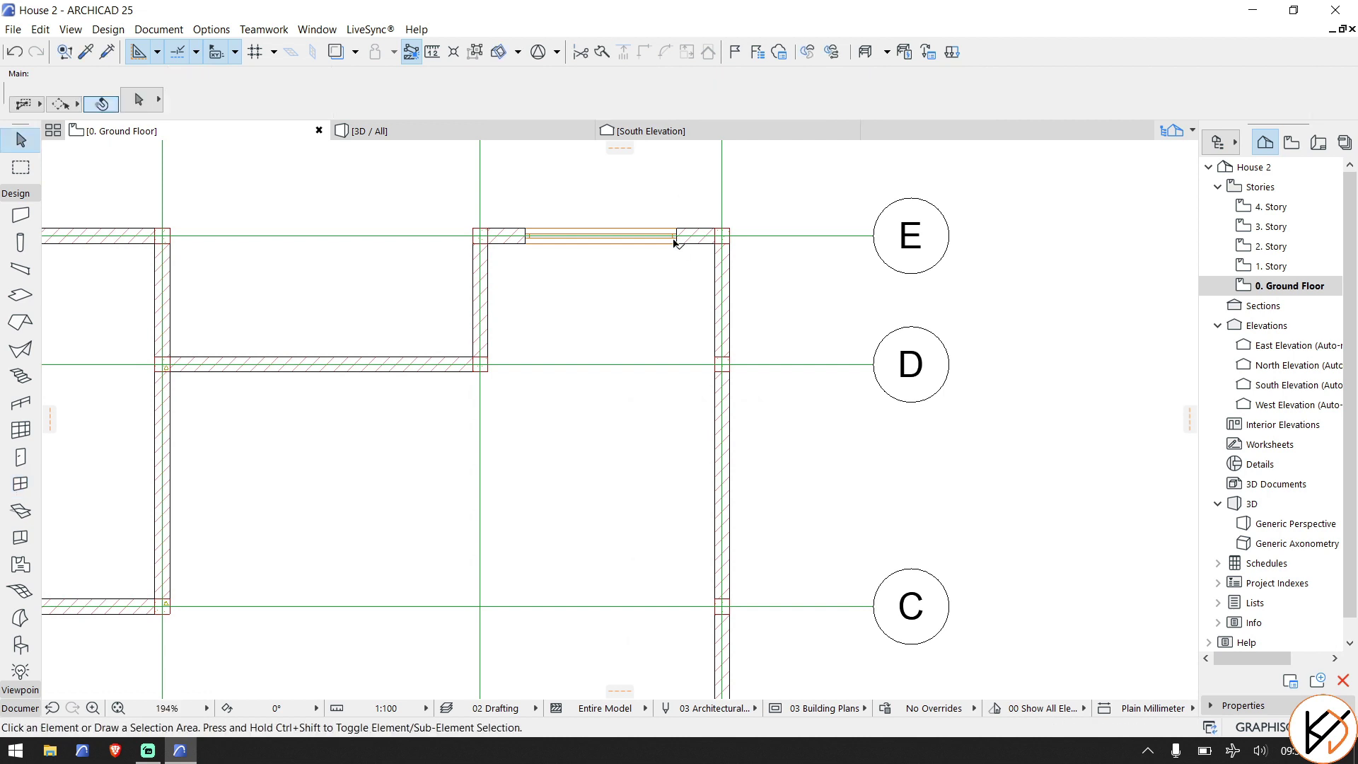
Set the grid line E window's sill height to 800 mm and its height to 1600 mm.
left_click(676, 242)
middle_click_drag(679, 182, 673, 239)
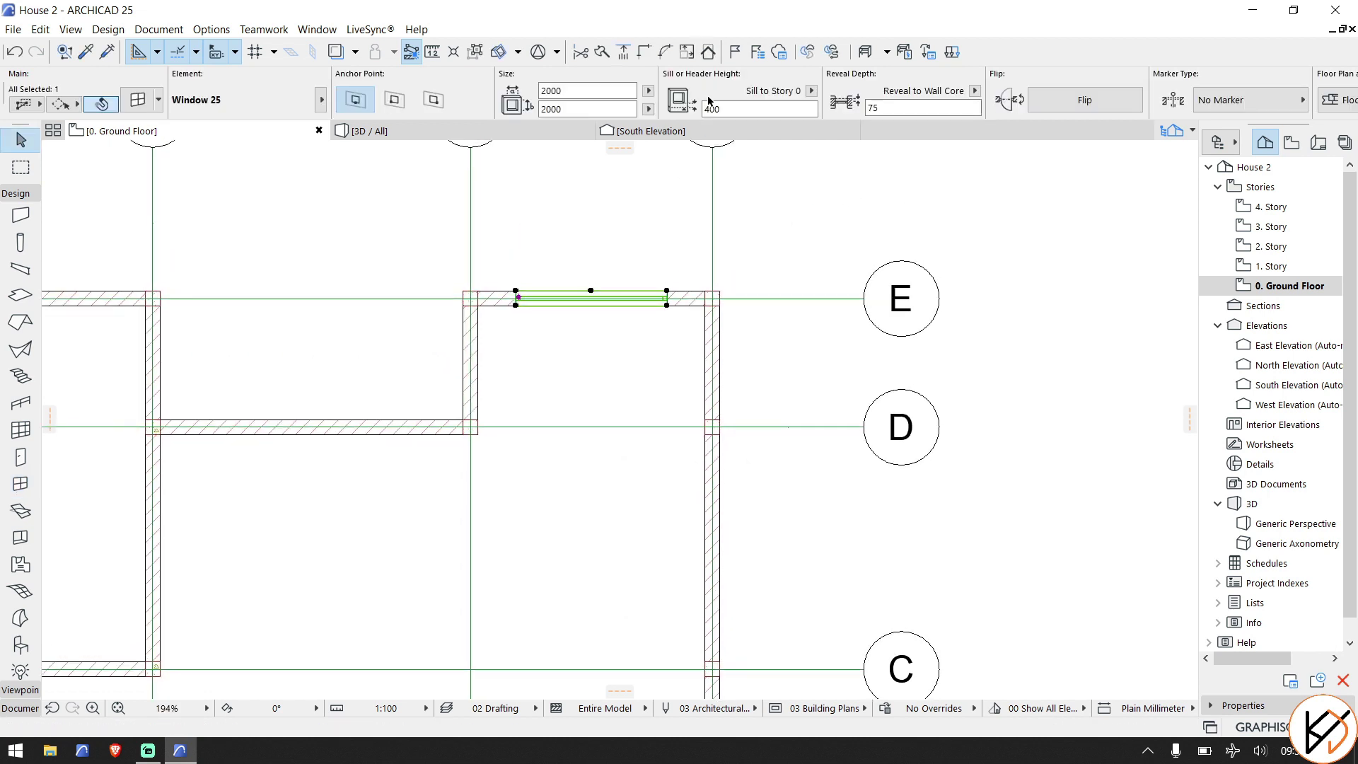
left_click(761, 111)
type("800")
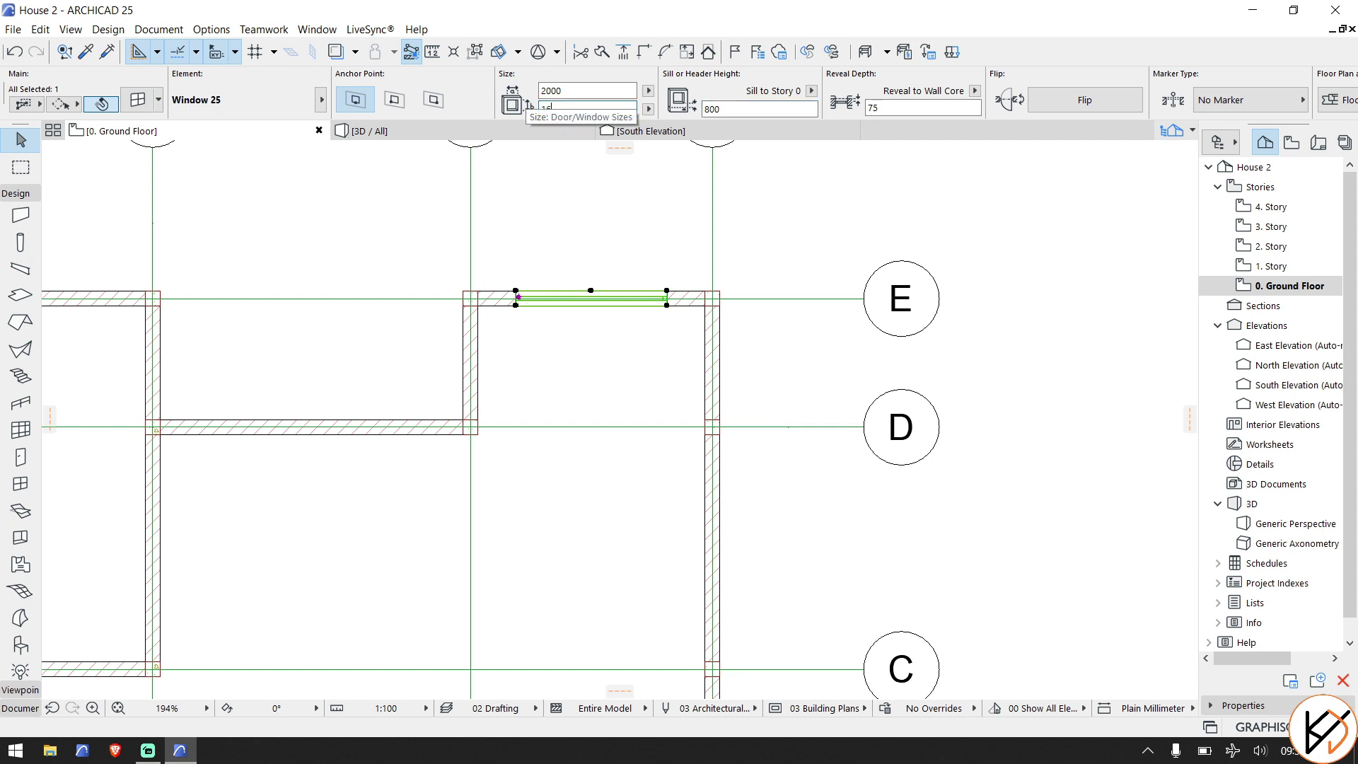
type("1600")
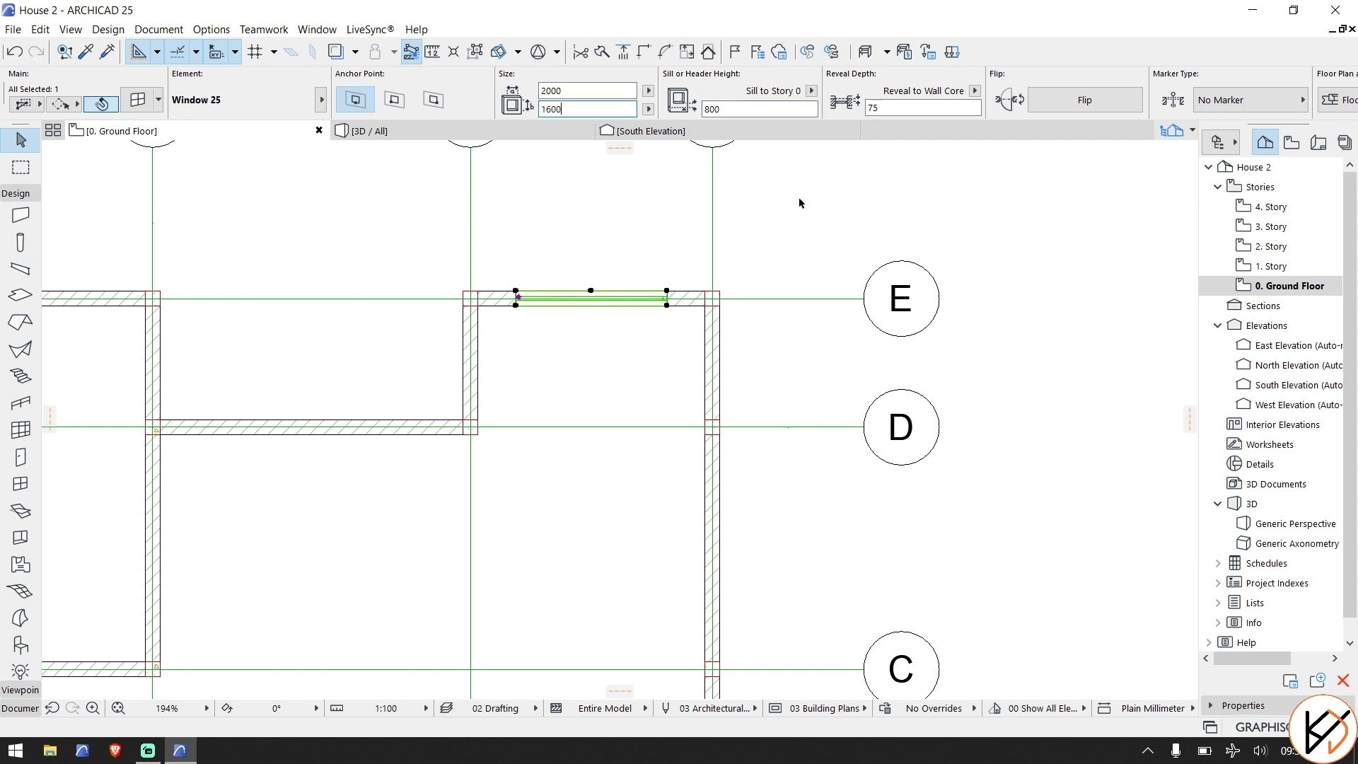
key("Return")
left_click(752, 243)
Place a 2000 x 2000 mm window in the grid line D wall between grid lines 2 and 3, facing outward.
scroll(673, 318, "down", 5)
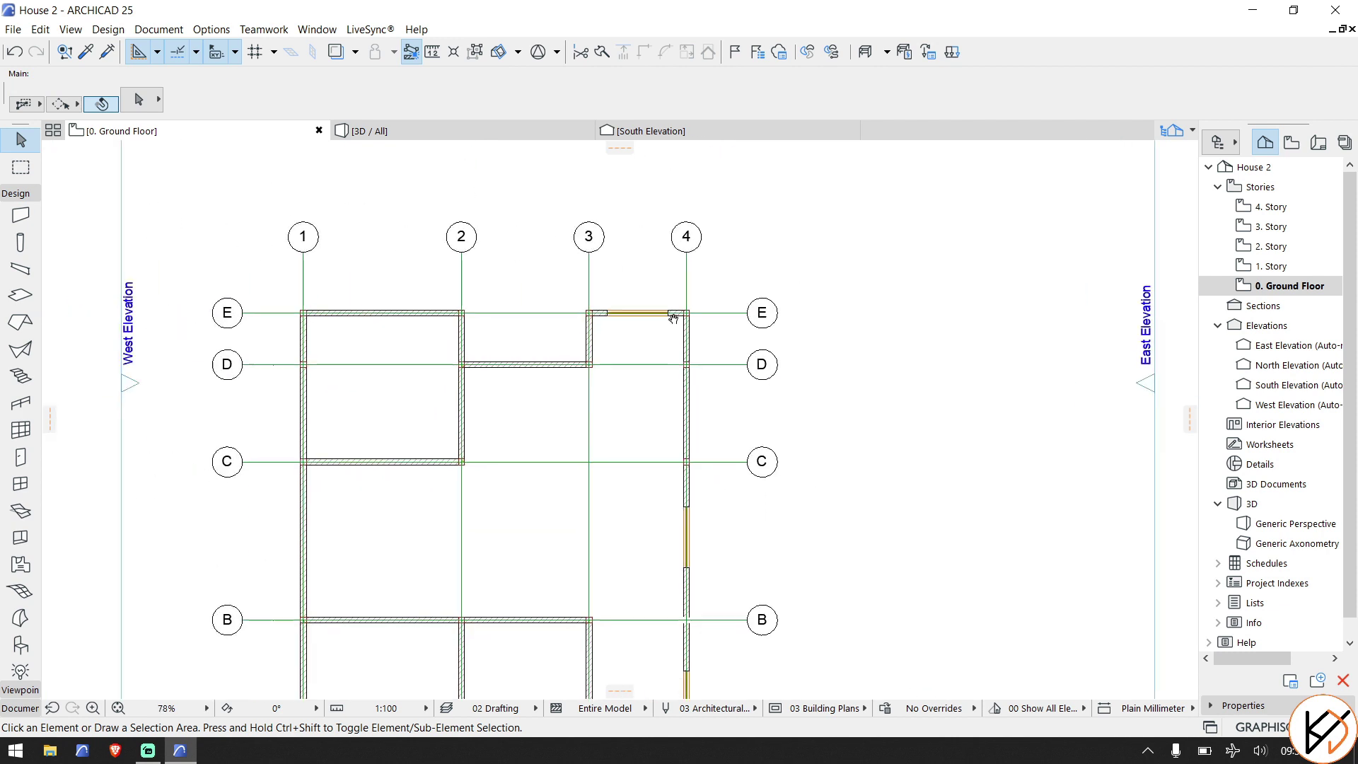
key("w")
scroll(667, 340, "up", 4)
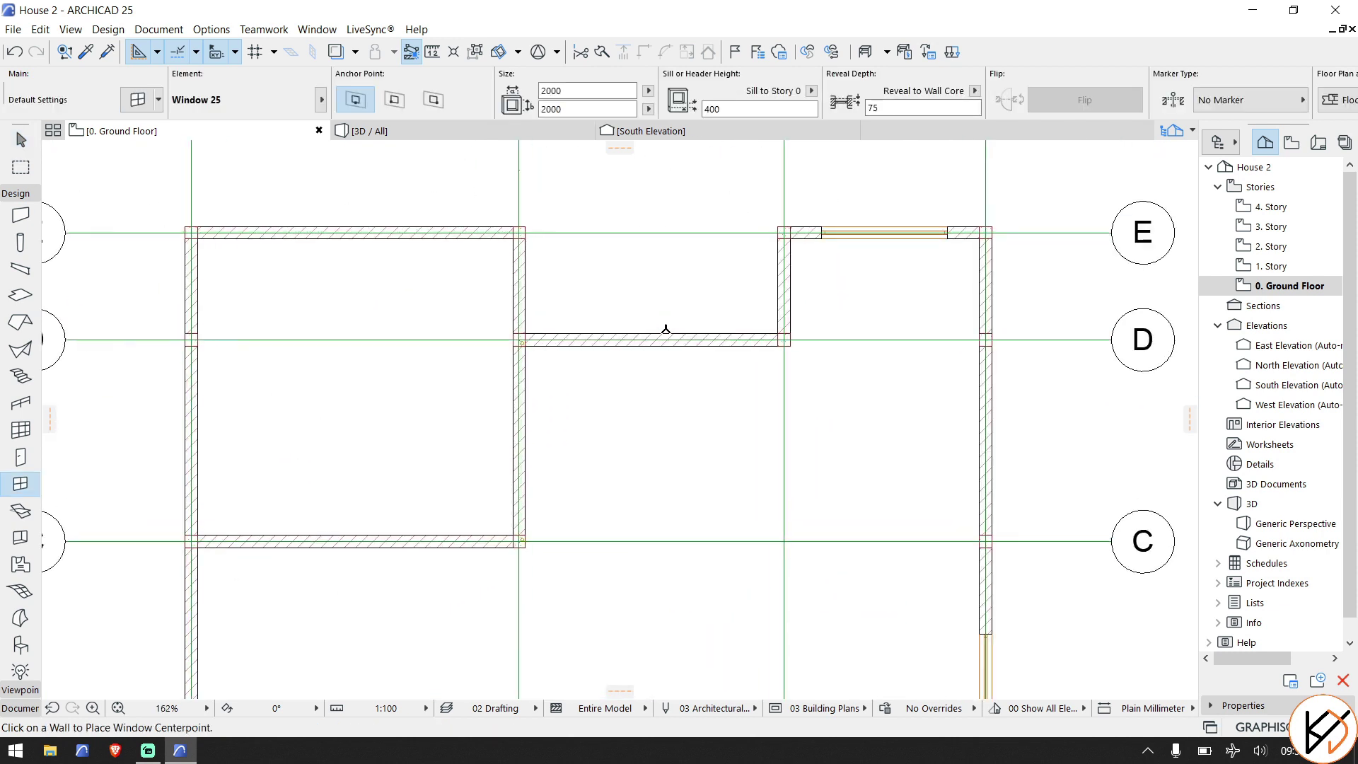
left_click(651, 334)
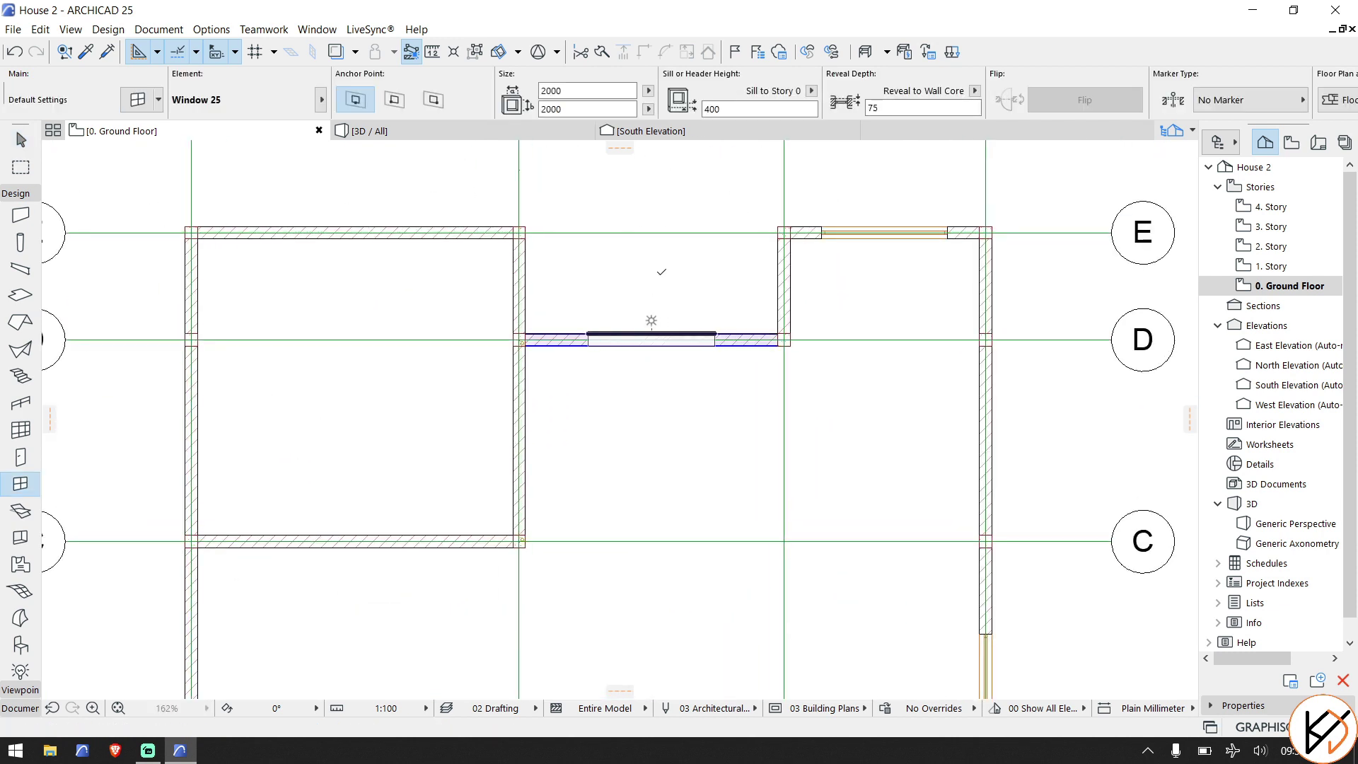
left_click(662, 272)
Place a 2000 x 2000 mm window in the grid line 1 wall between grid lines C and D.
middle_click_drag(428, 322, 665, 296)
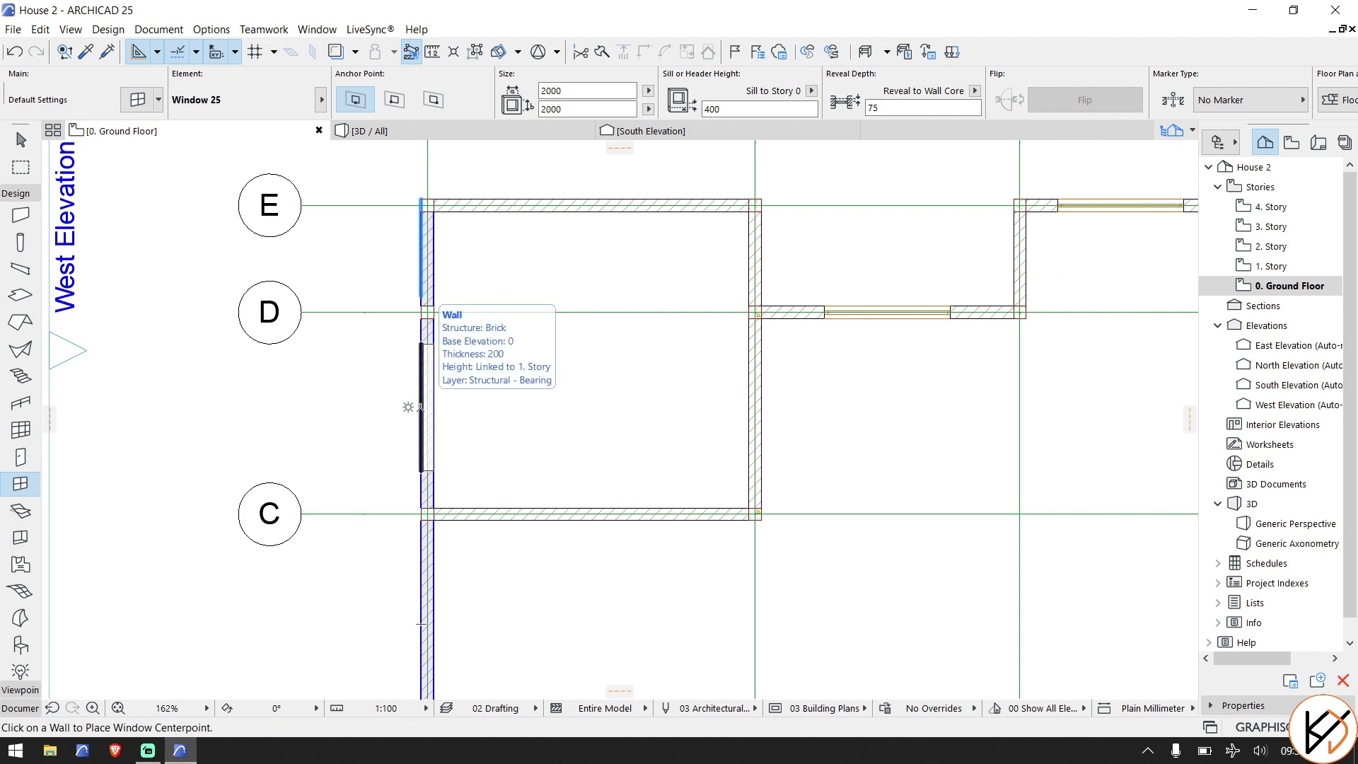
left_click(421, 407)
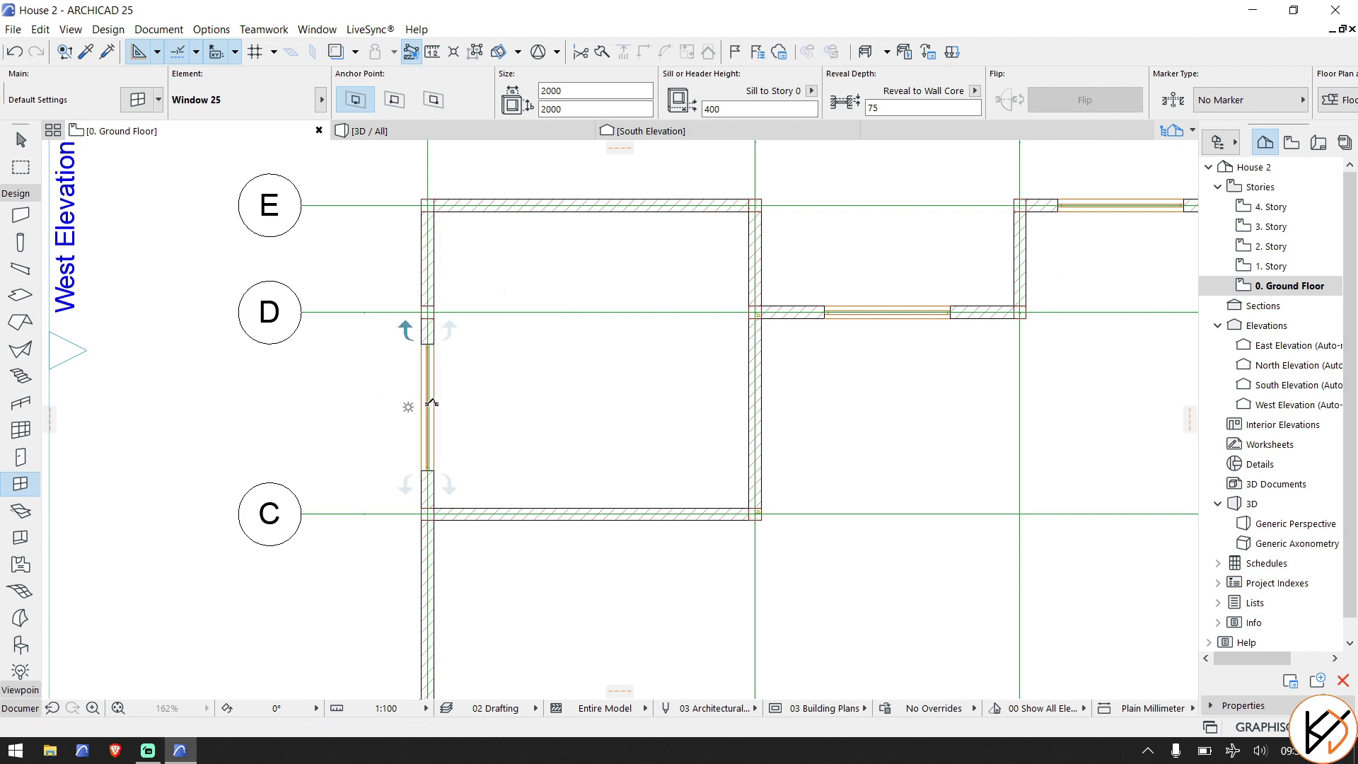
left_click(433, 403)
scroll(445, 421, "down", 5)
scroll(430, 343, "down", 3)
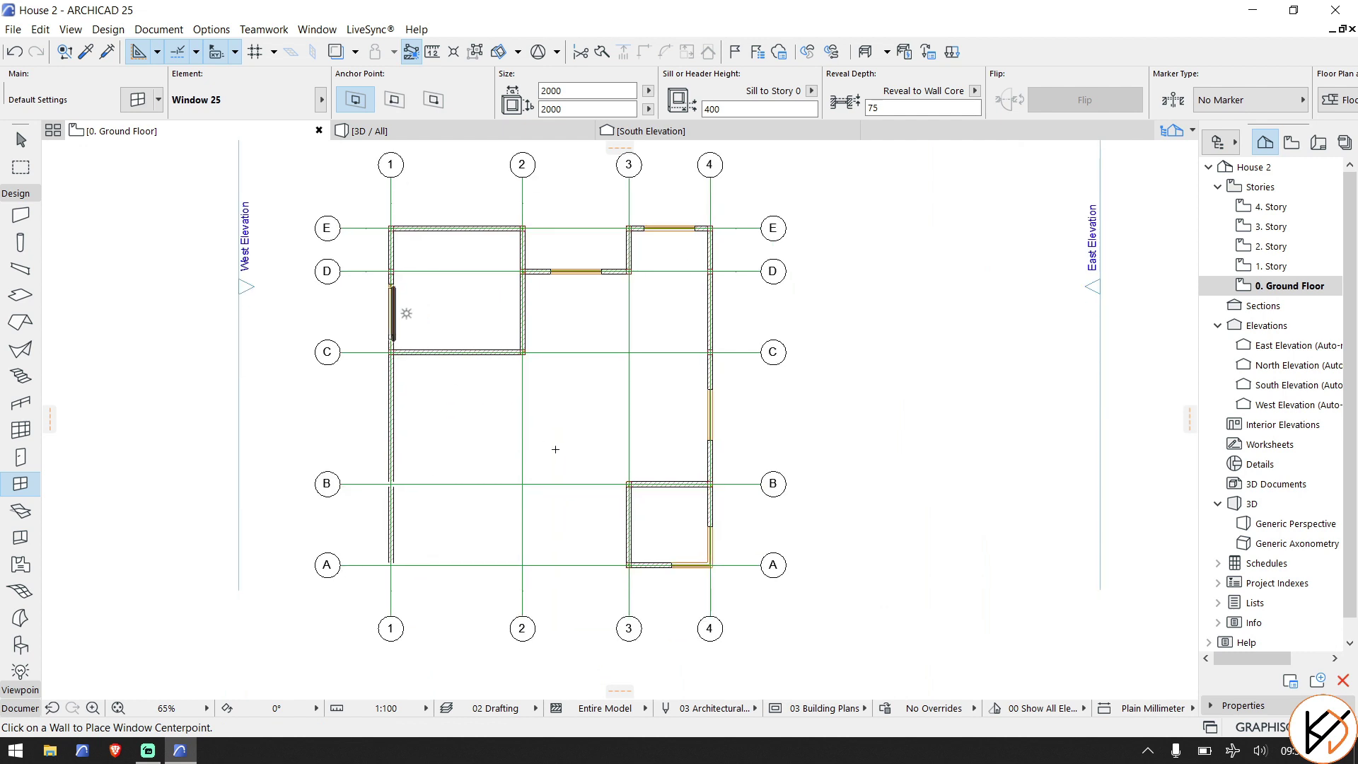
scroll(522, 476, "down", 1)
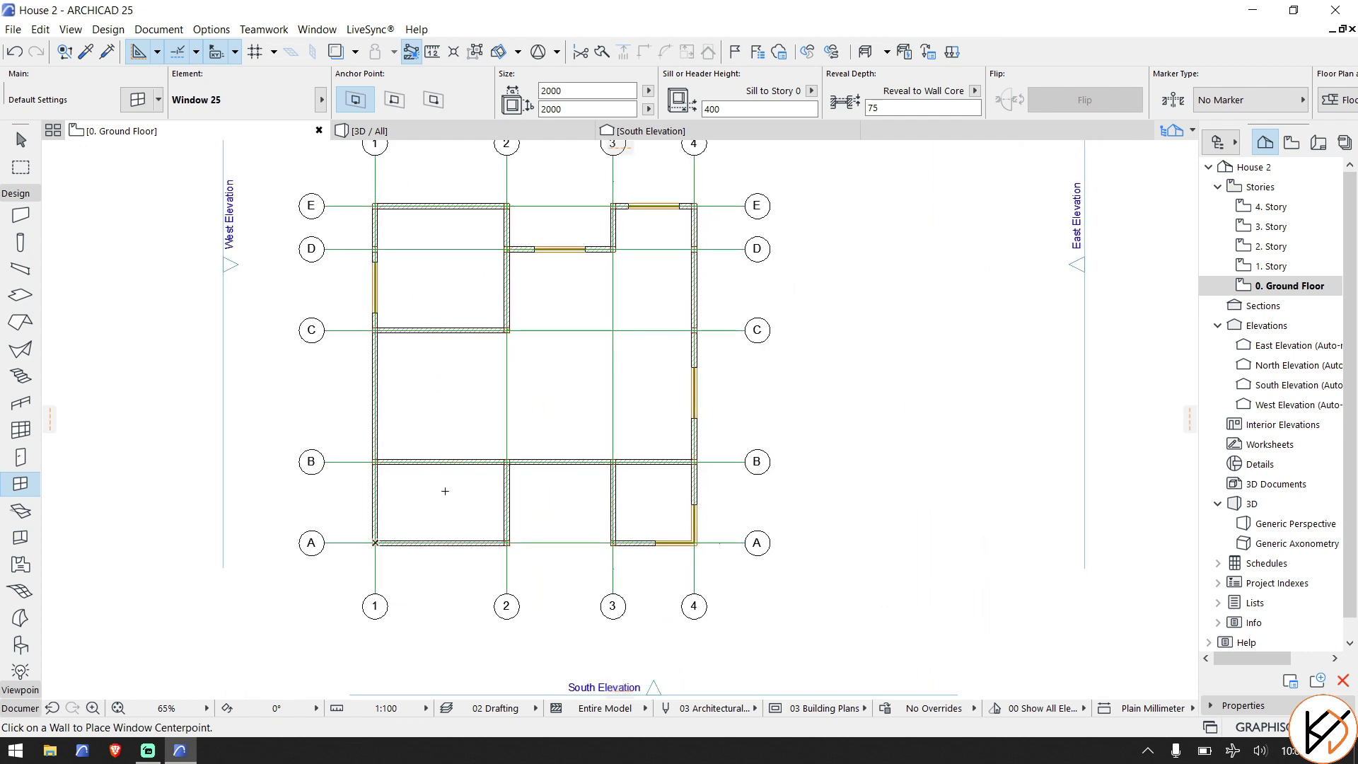
key("Escape")
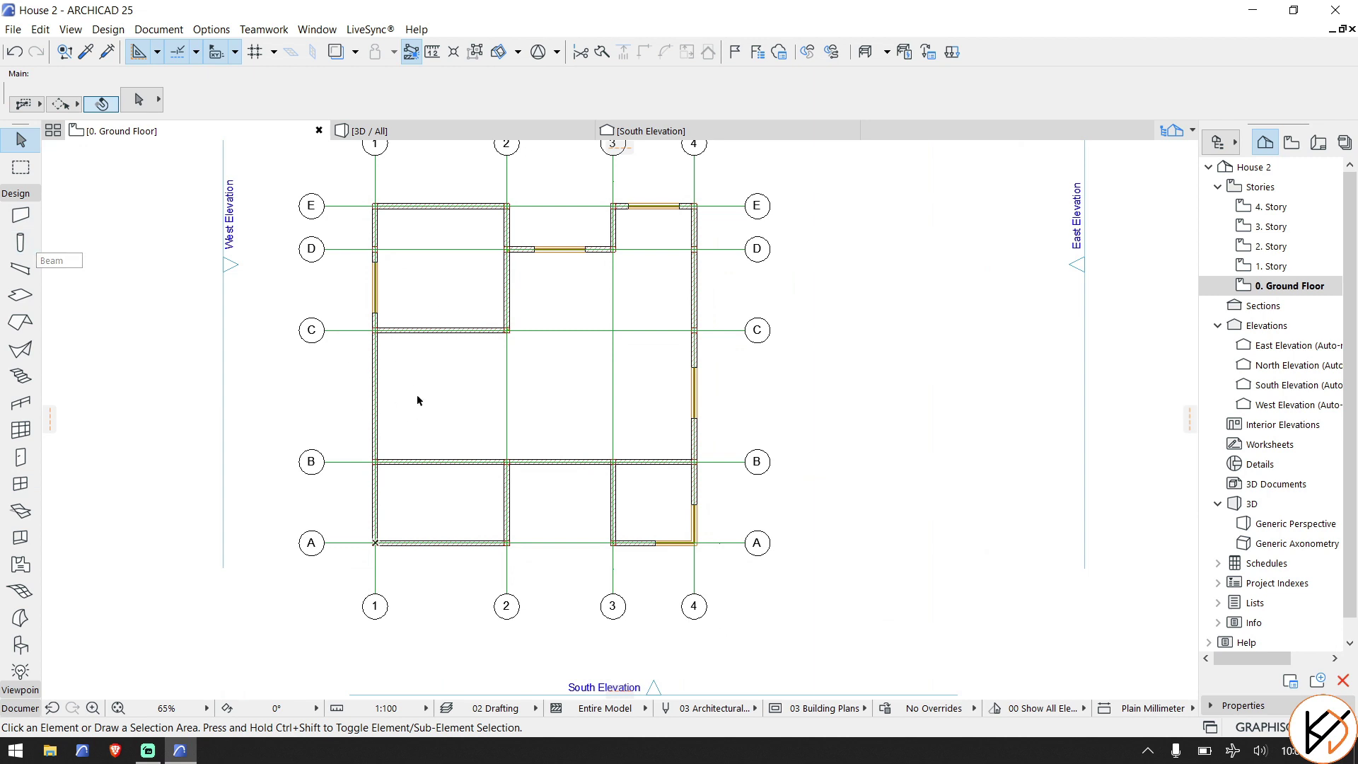
Draw a centred brick partition wall along grid line D from grid line 1 to grid line 2.
mouse_move(376, 366)
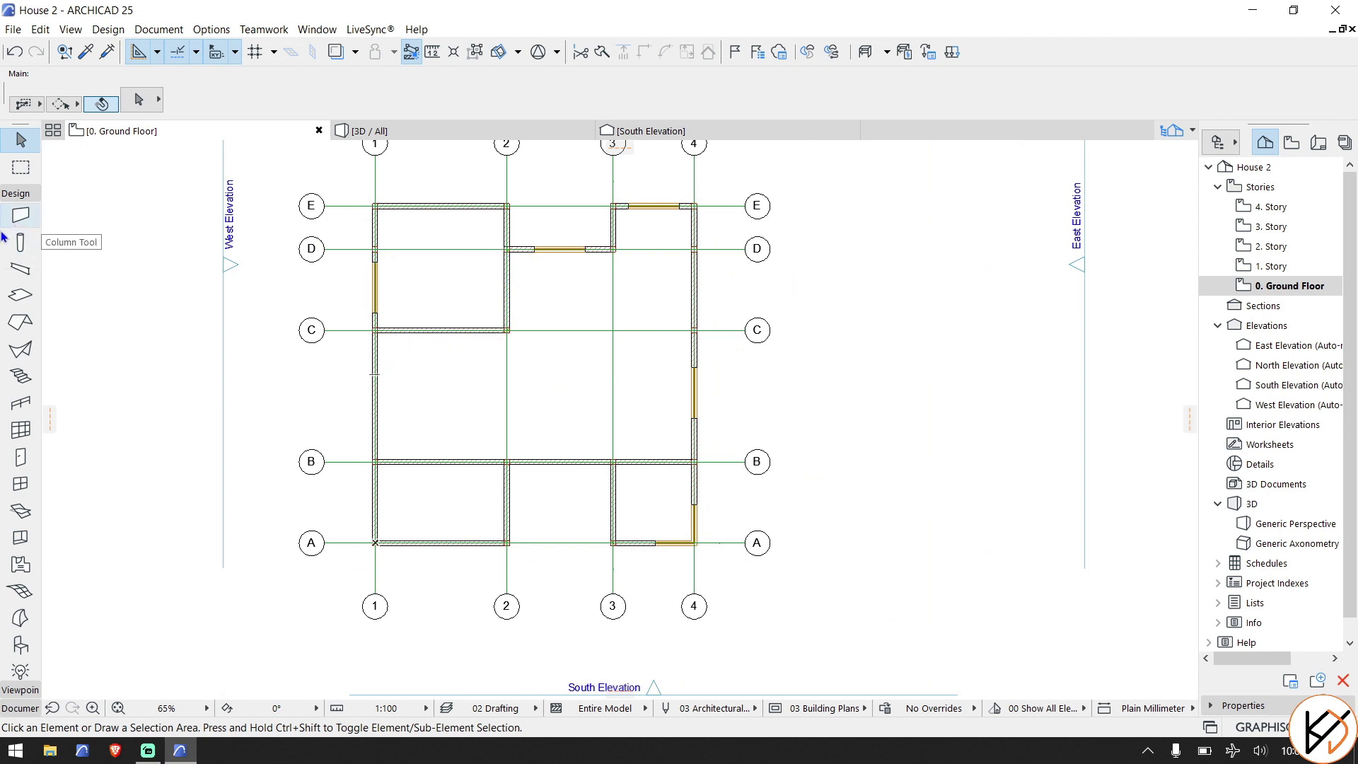
left_click(20, 215)
scroll(378, 248, "up", 1)
scroll(378, 249, "up", 5)
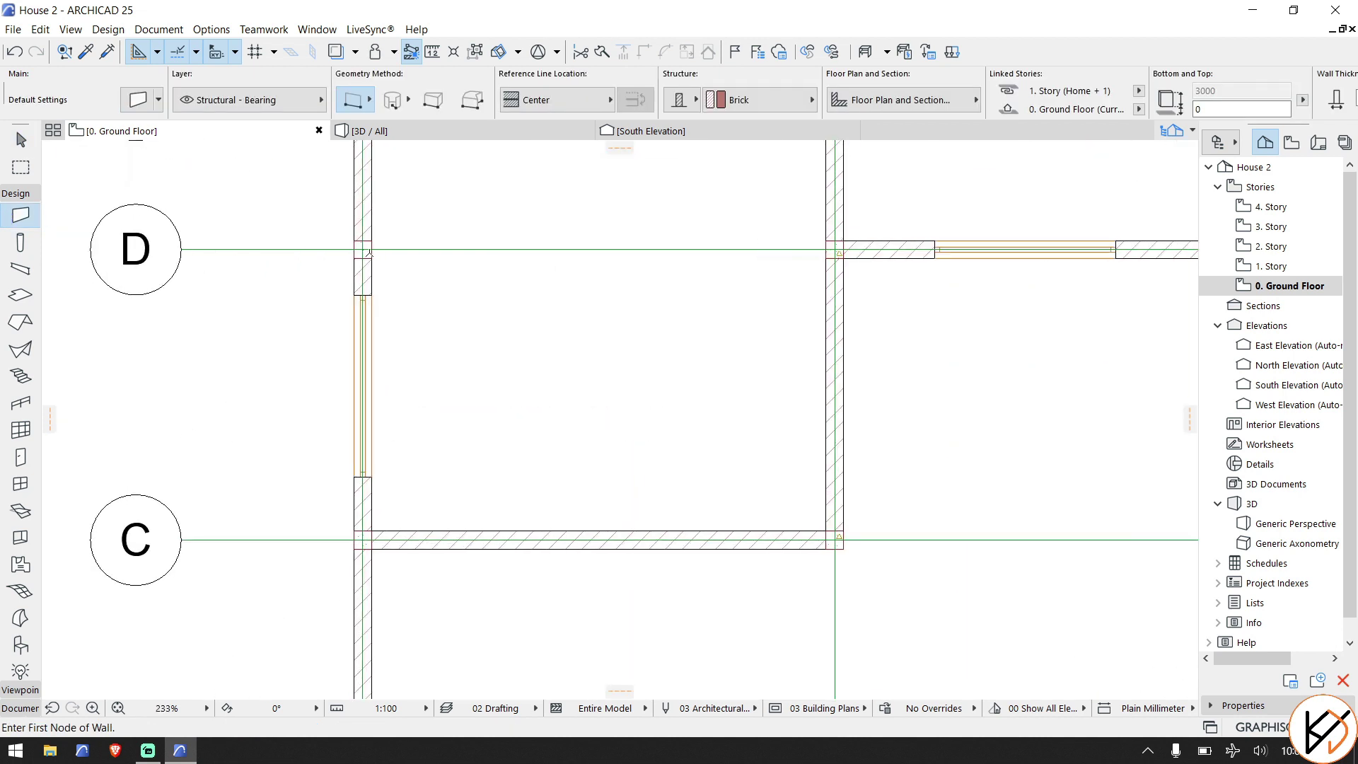
left_click(361, 249)
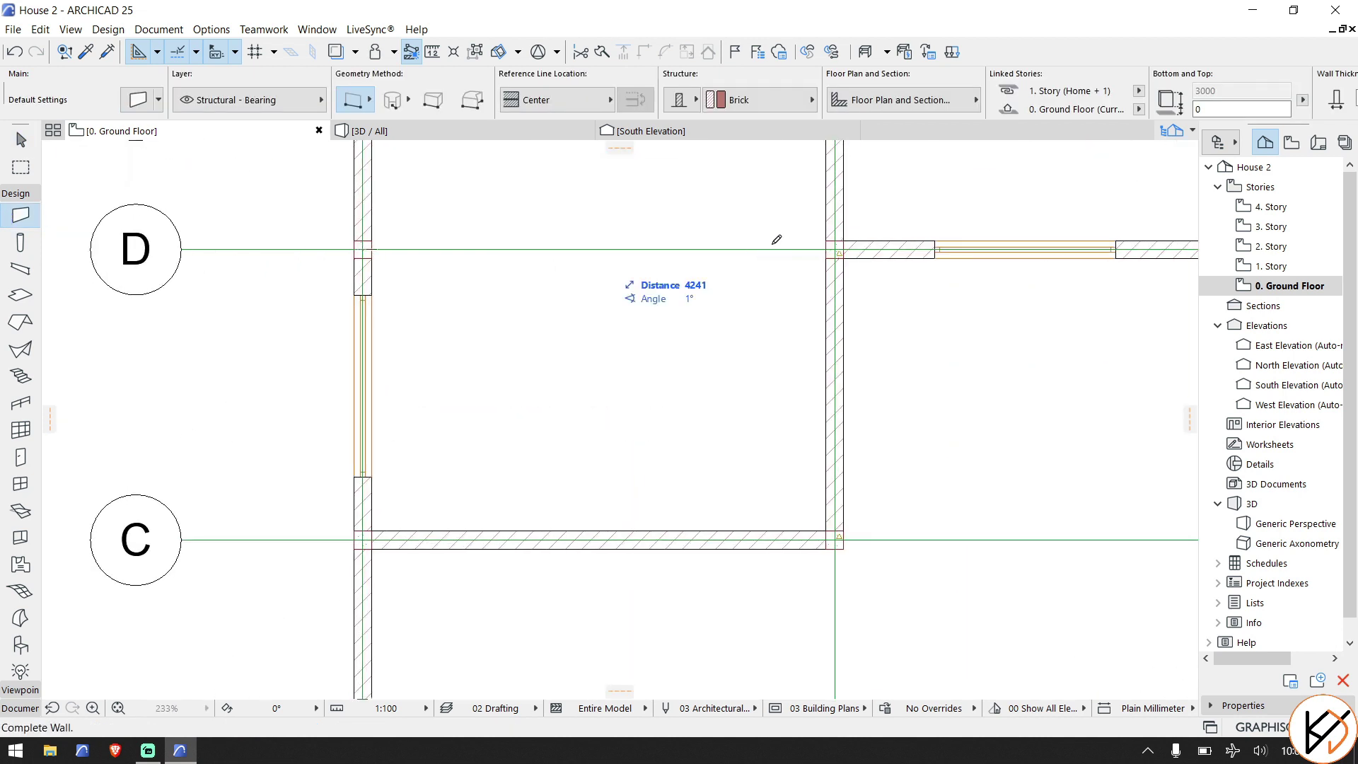
left_click(831, 246)
Choose Door with Transom 25 from the hinged doors as the default door type.
scroll(500, 349, "down", 6)
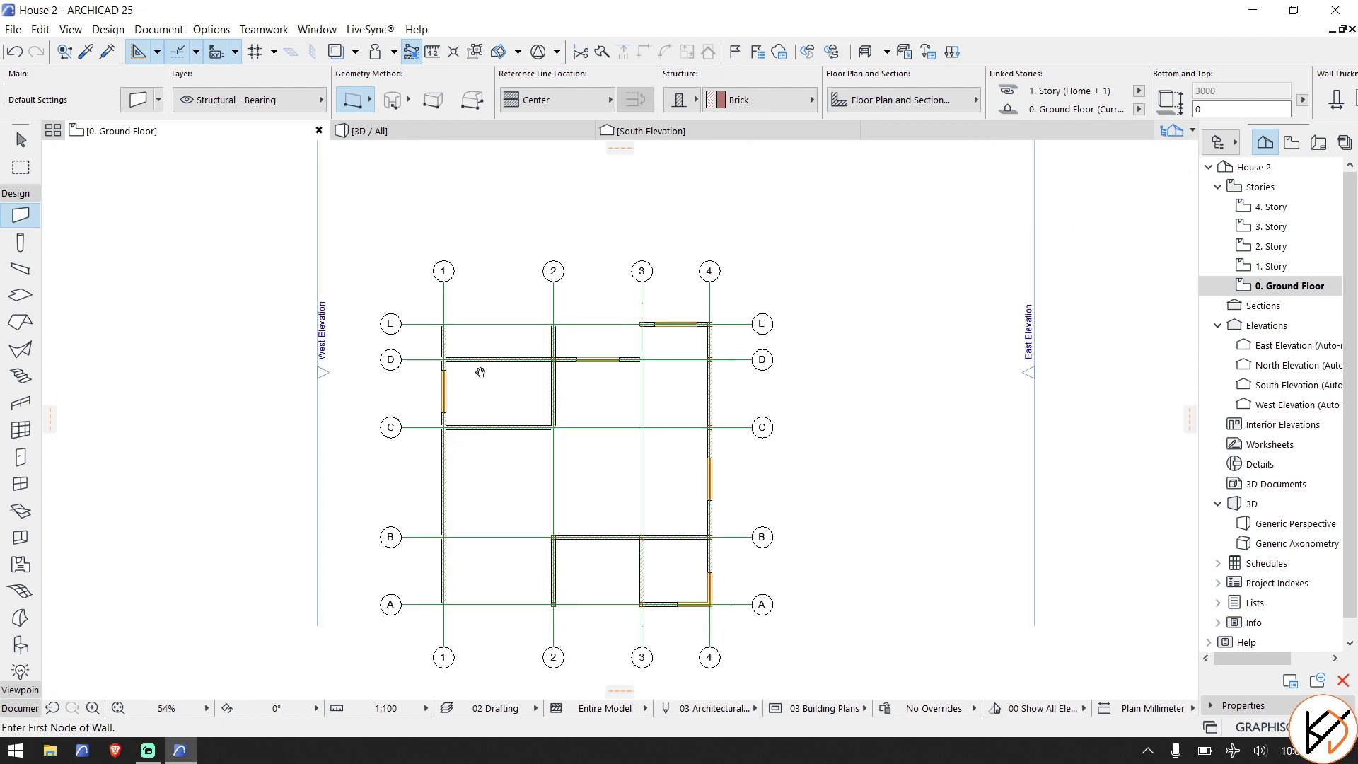
middle_click_drag(480, 372, 322, 297)
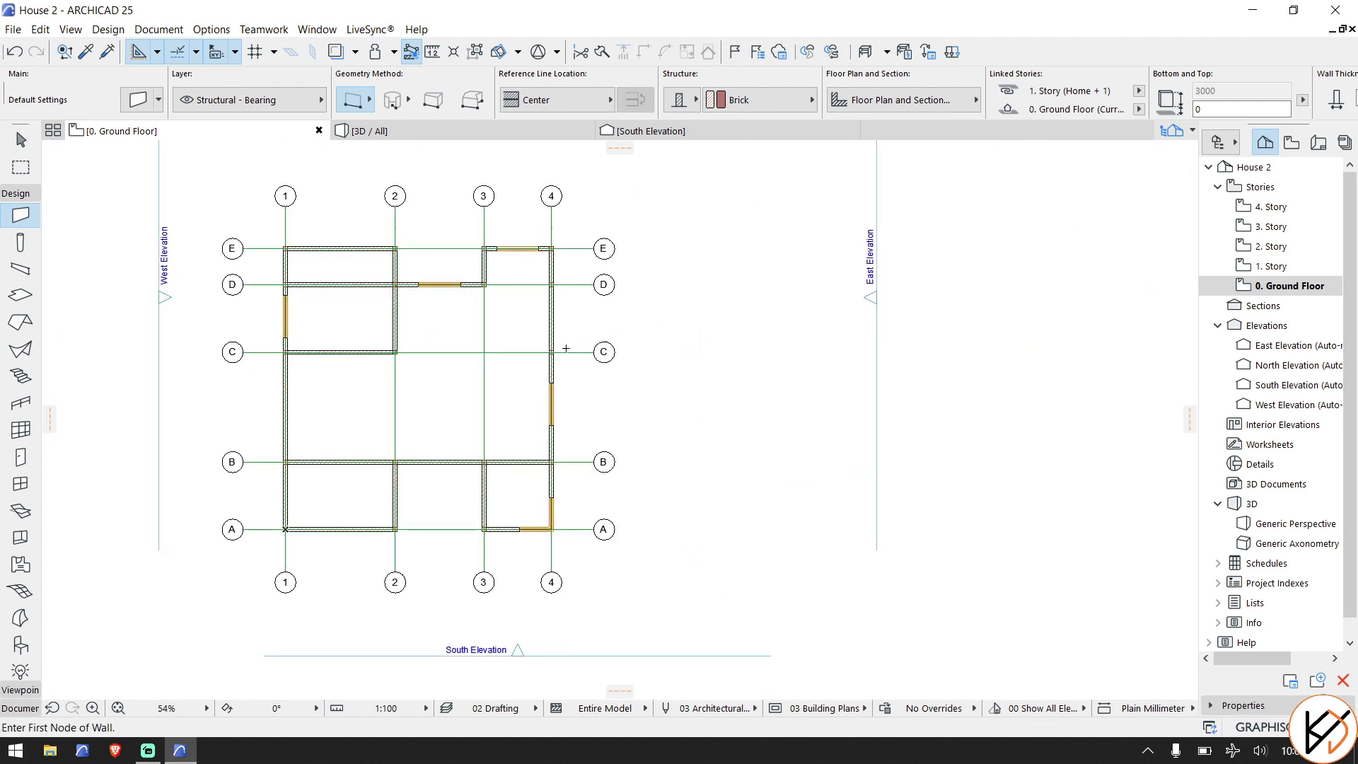
middle_click_drag(420, 474, 508, 467)
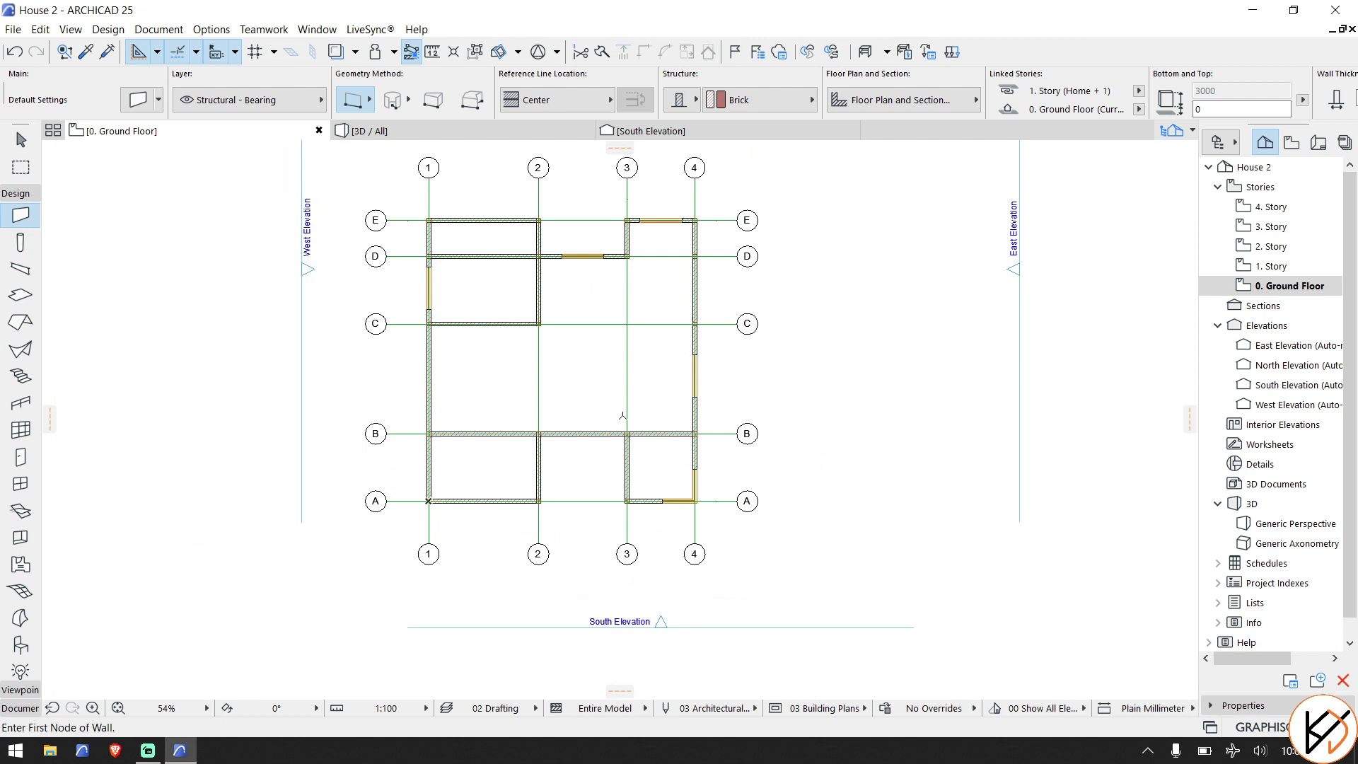
scroll(615, 456, "up", 2)
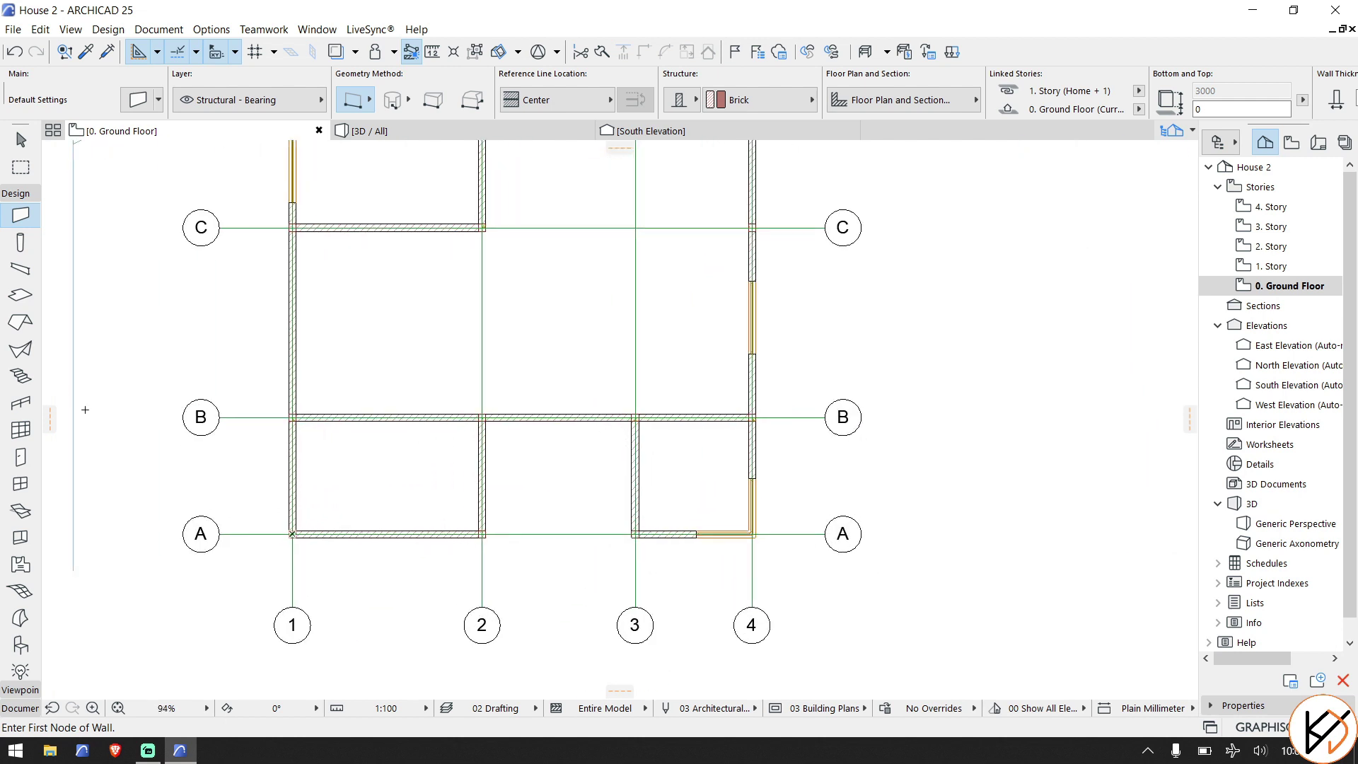
left_click(19, 461)
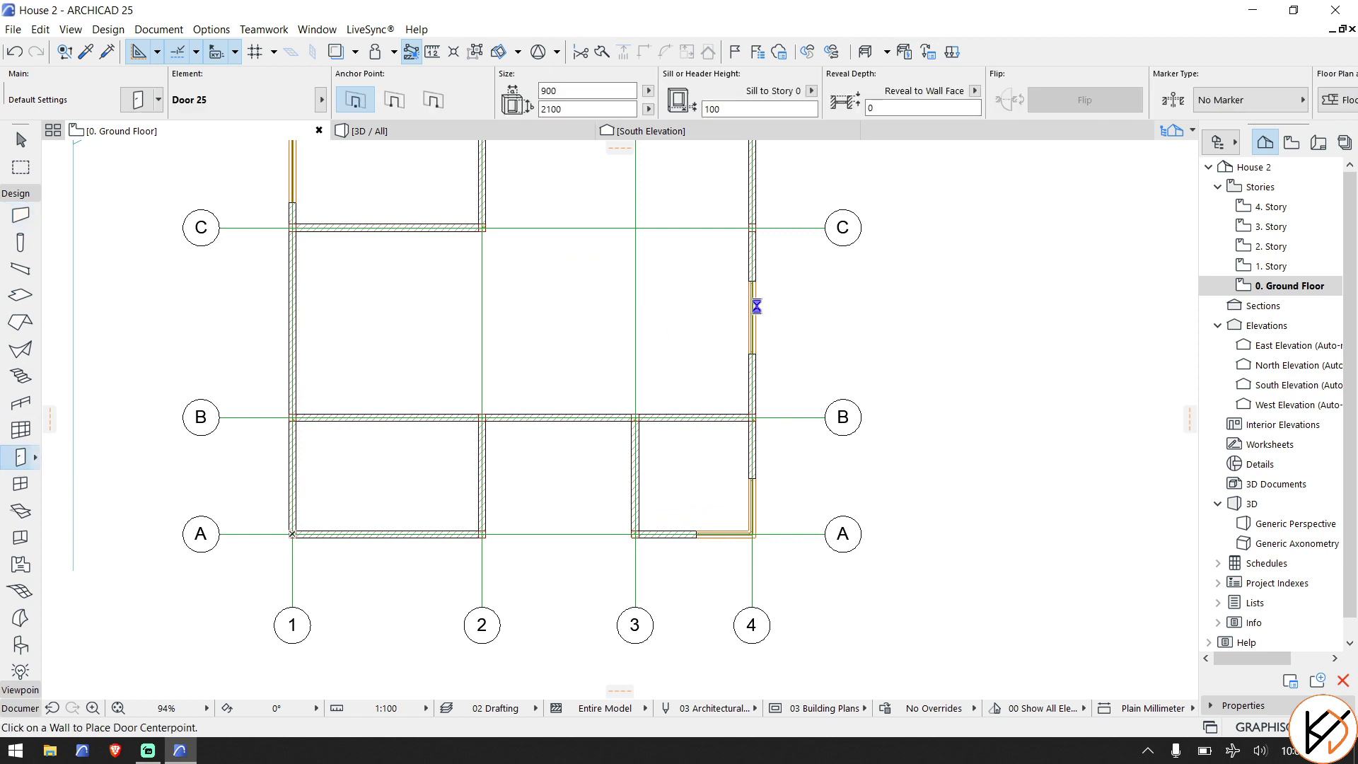
key("ctrl+t")
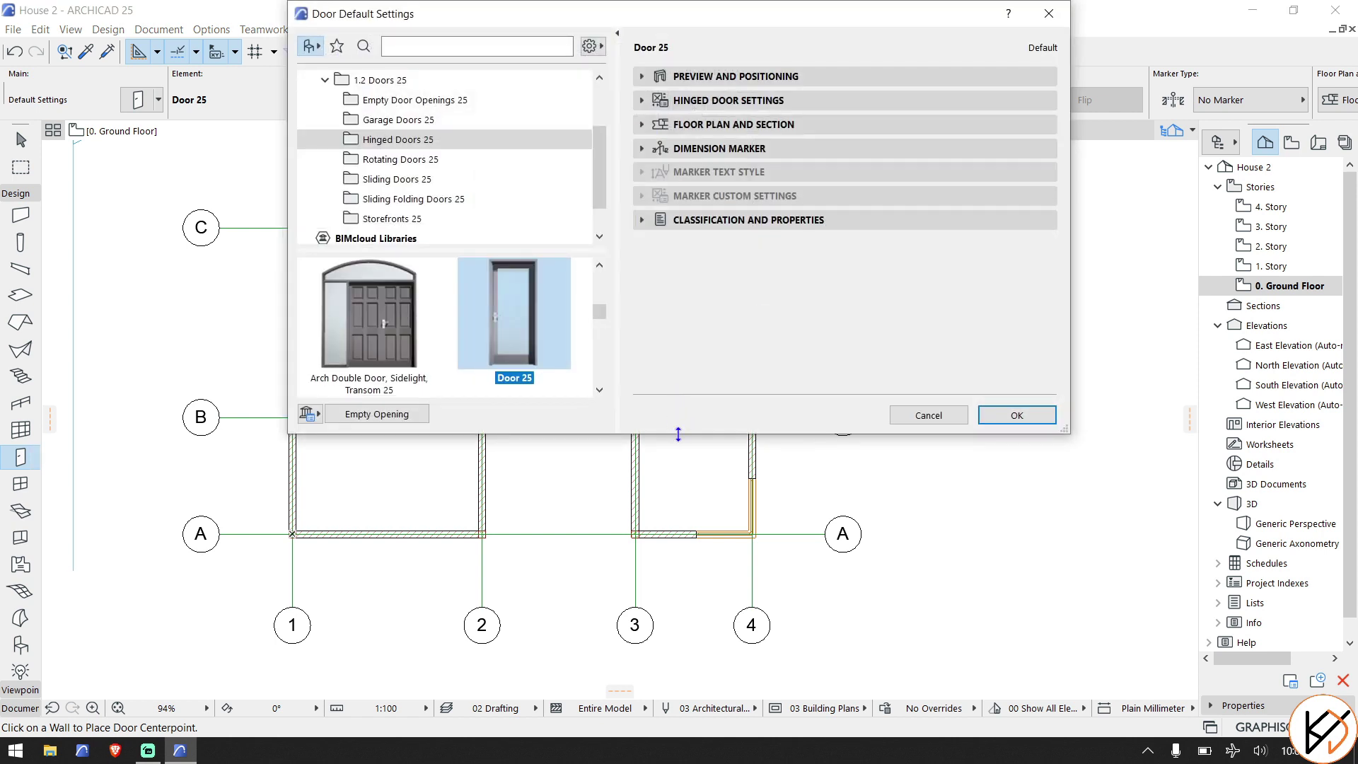
left_click_drag(677, 452, 678, 632)
scroll(489, 518, "down", 5)
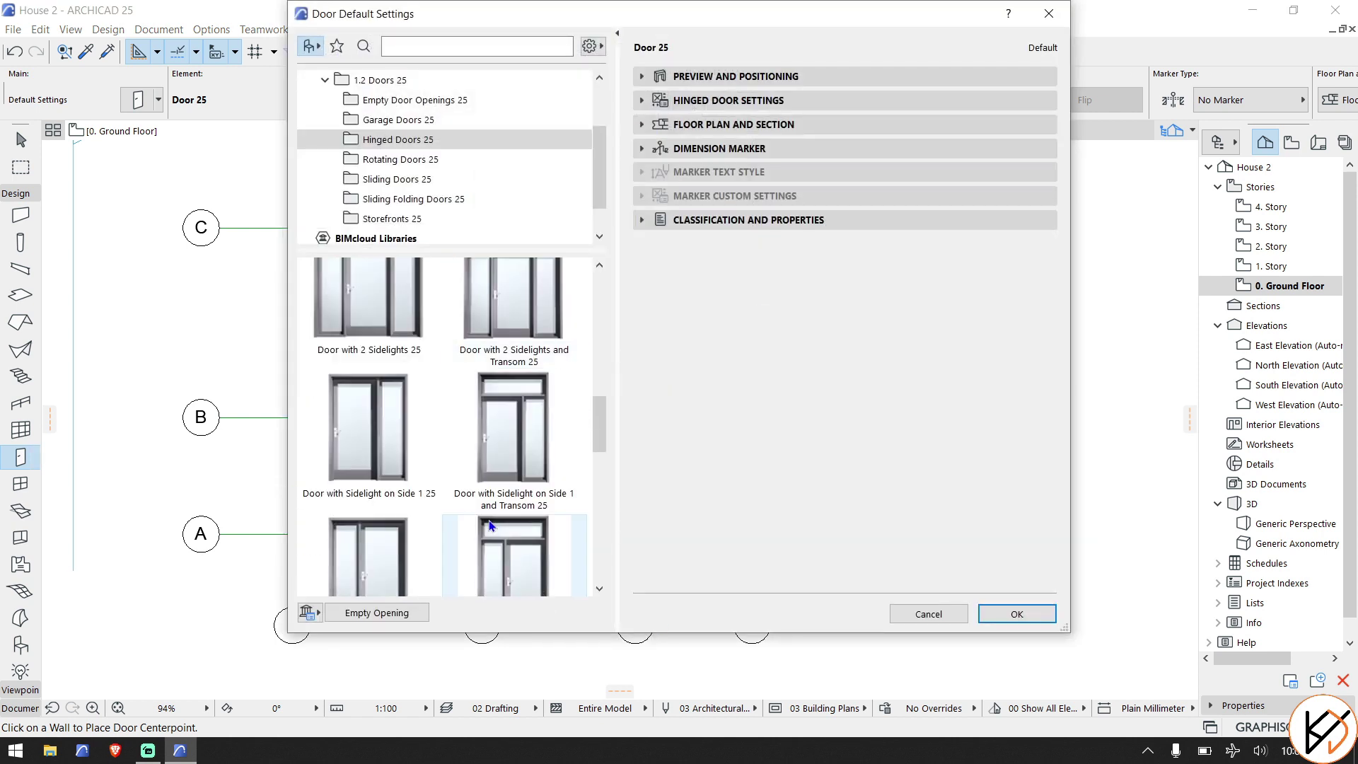
scroll(489, 517, "down", 1)
left_click(354, 436)
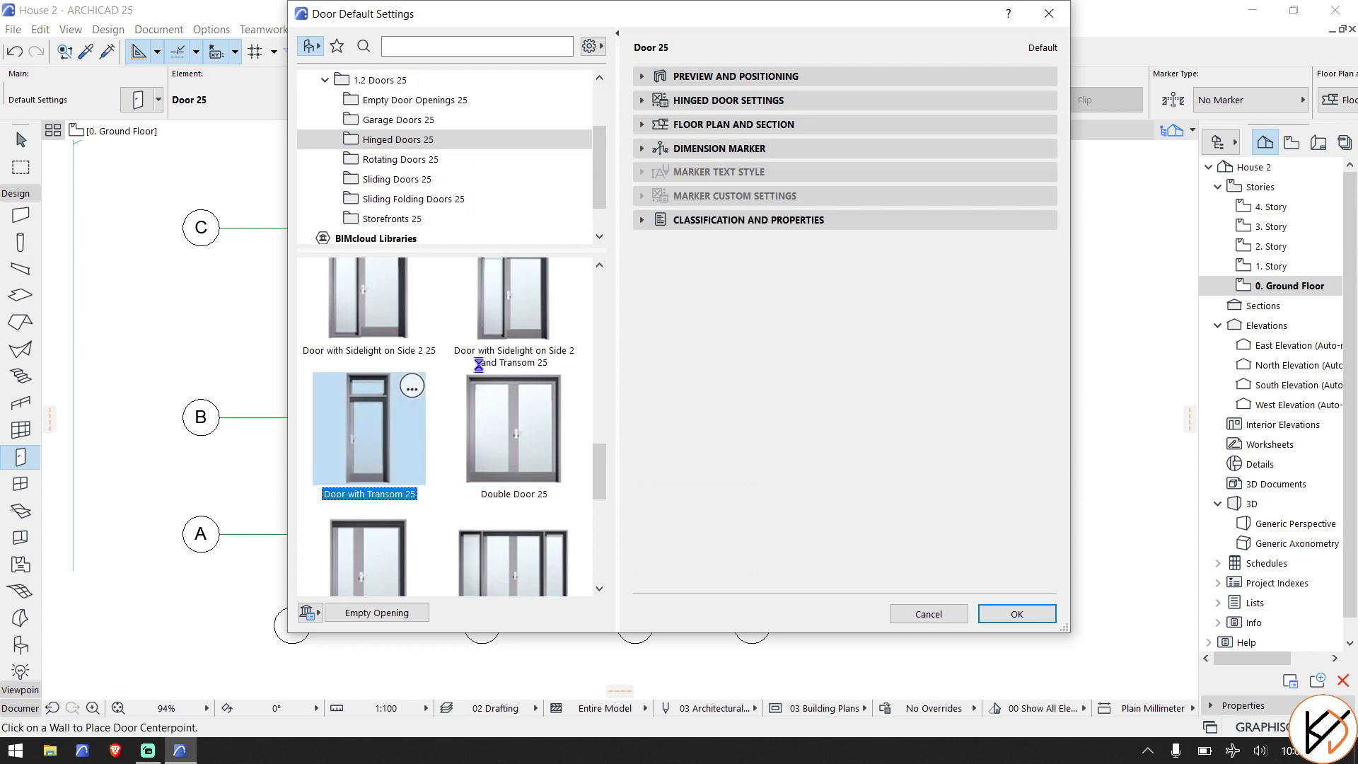
Set the default door's sill height to Story 0 to 0 mm.
left_click(649, 81)
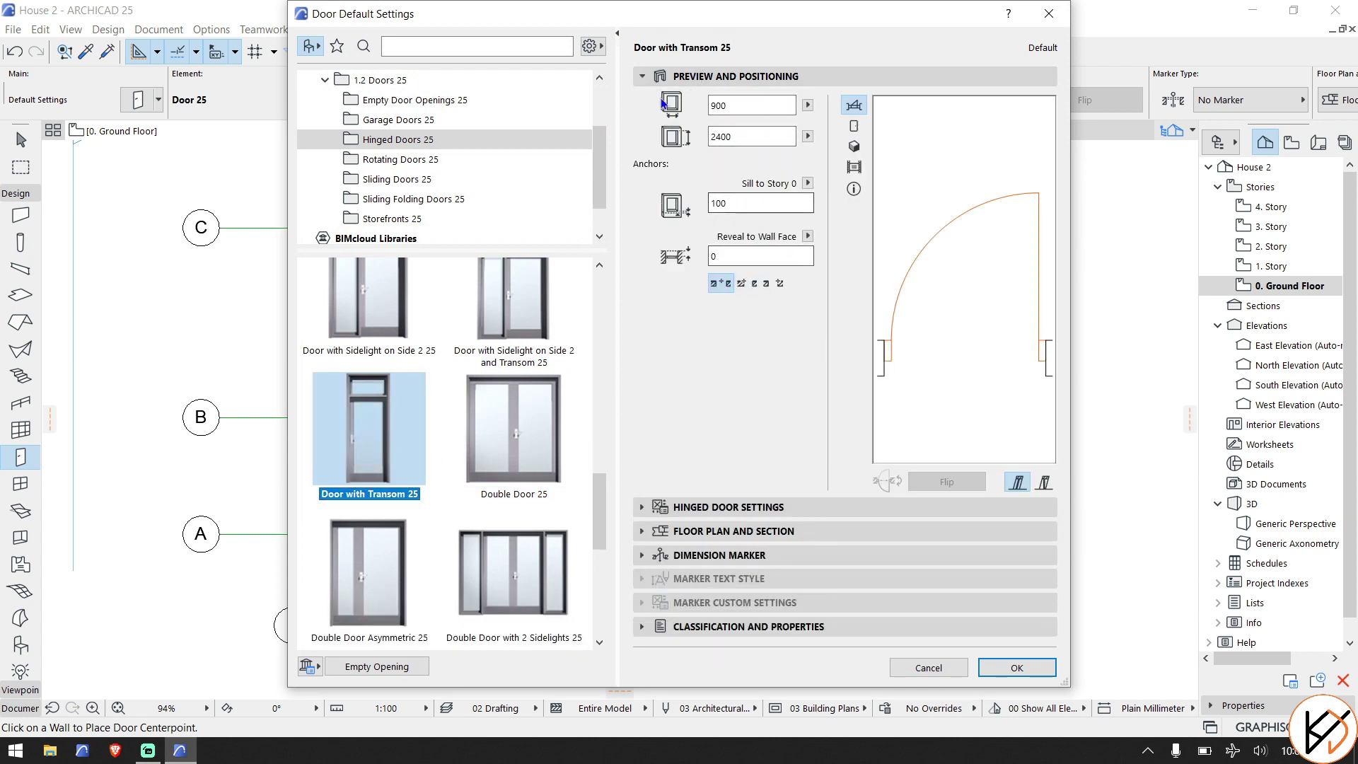
left_click(729, 203)
type("0")
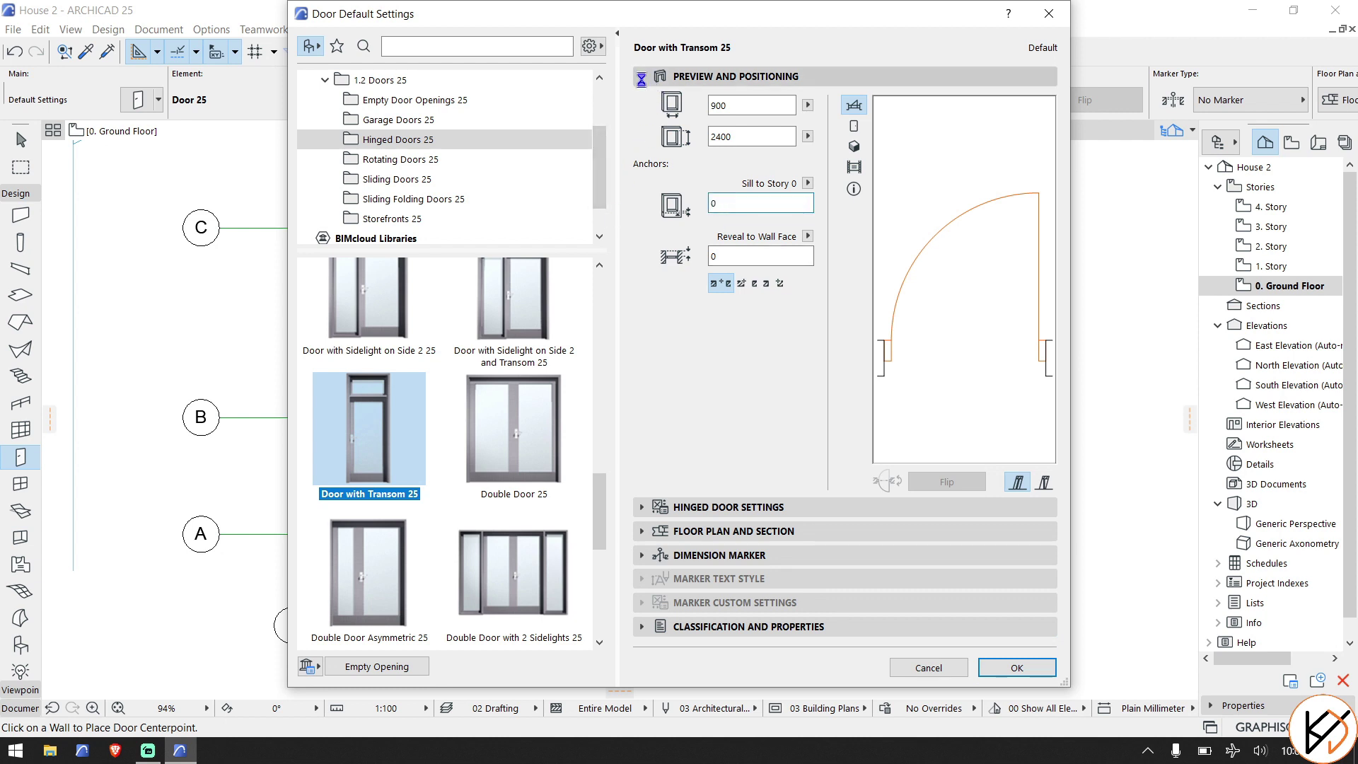
left_click(643, 77)
left_click(644, 77)
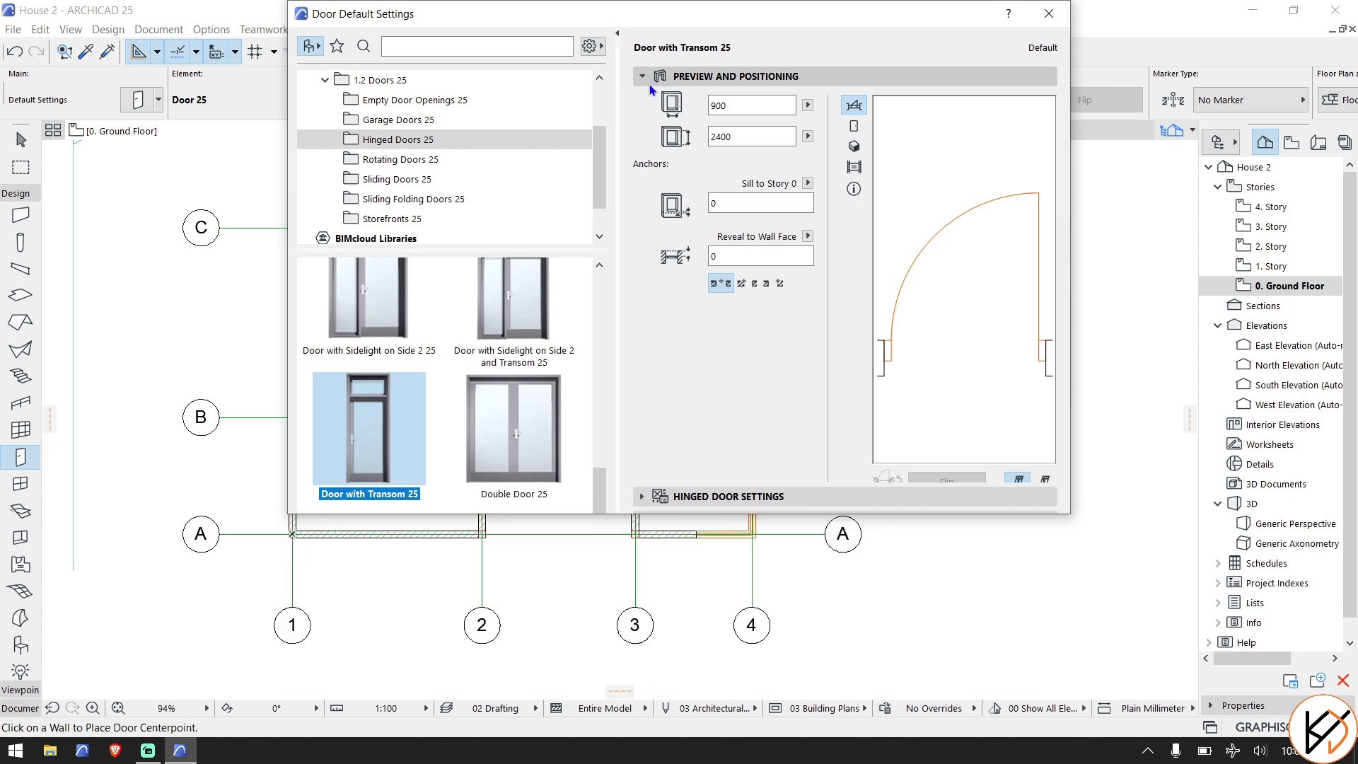
left_click(650, 84)
Set the default transom door's leaf to Style 19 in the hinged door settings.
left_click(652, 96)
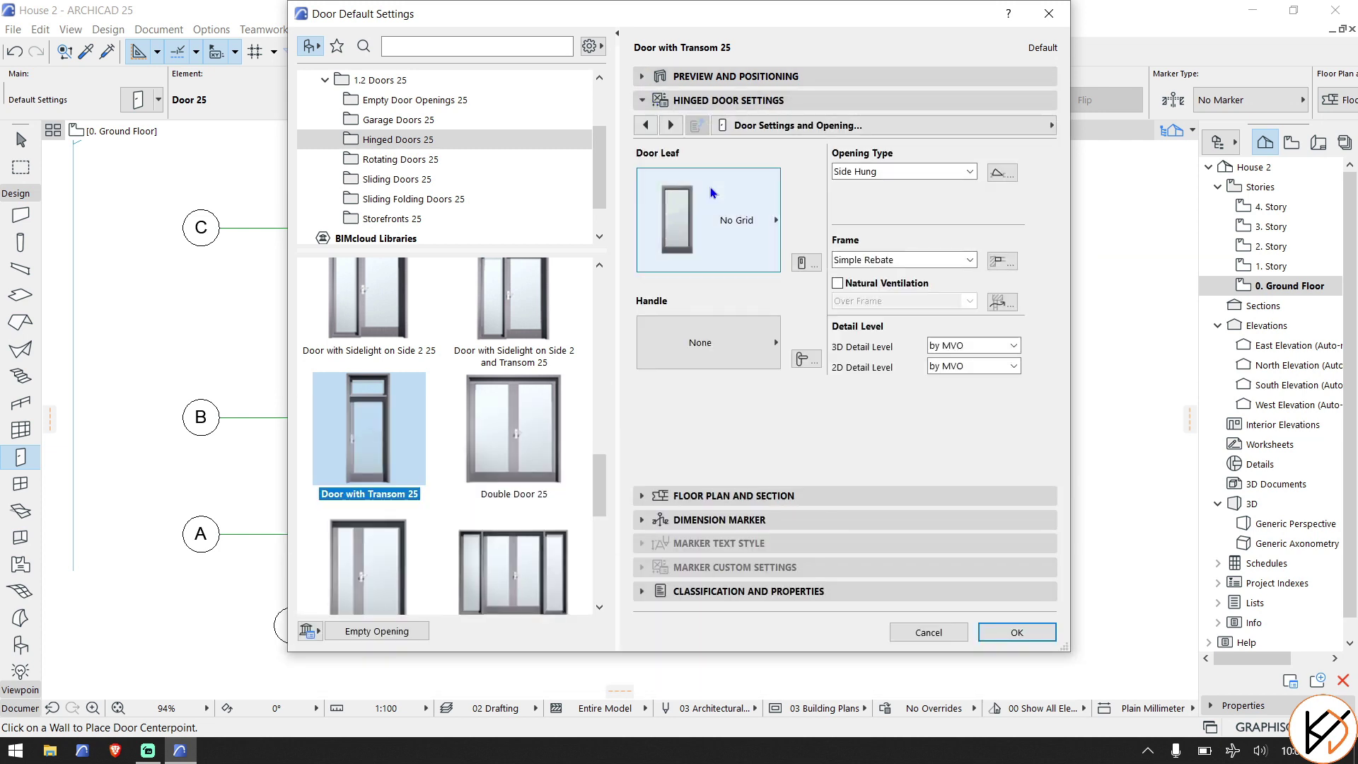
left_click(648, 126)
left_click(648, 126)
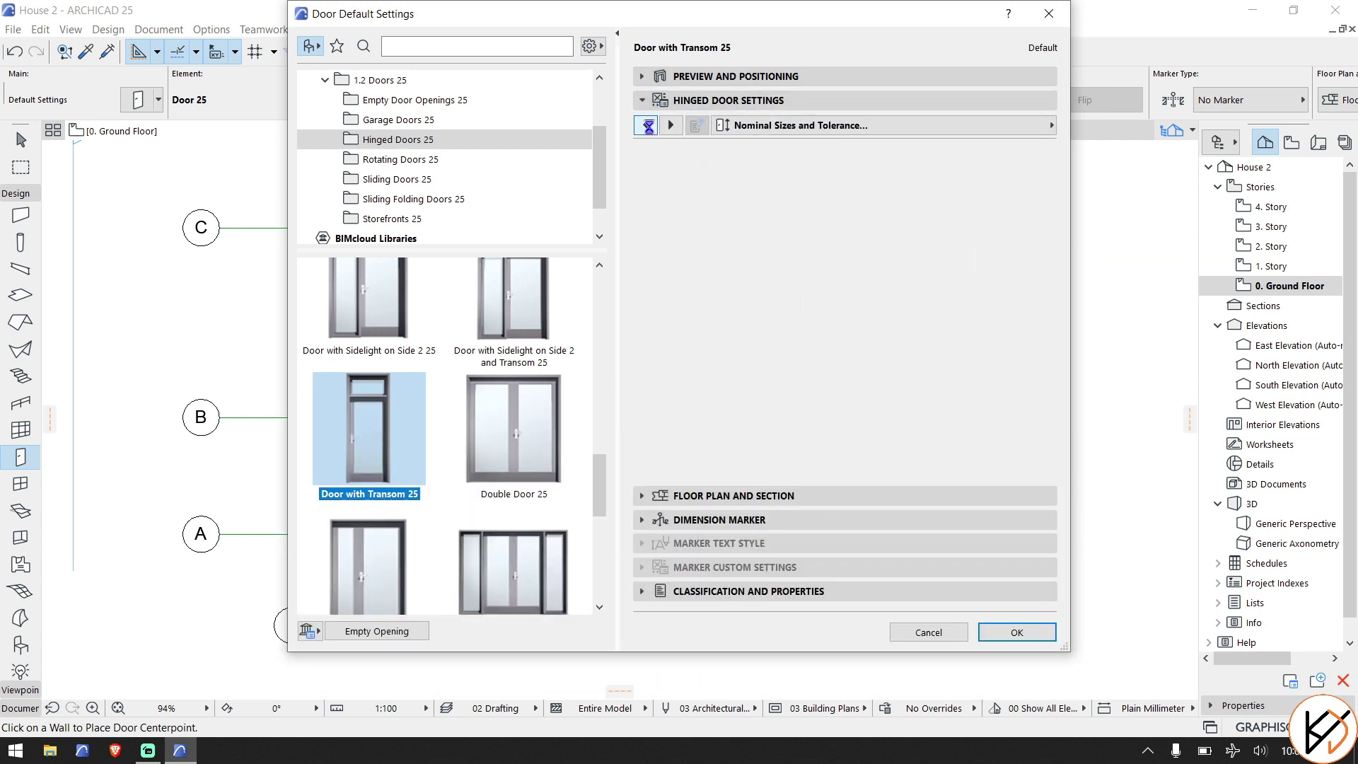
left_click(671, 126)
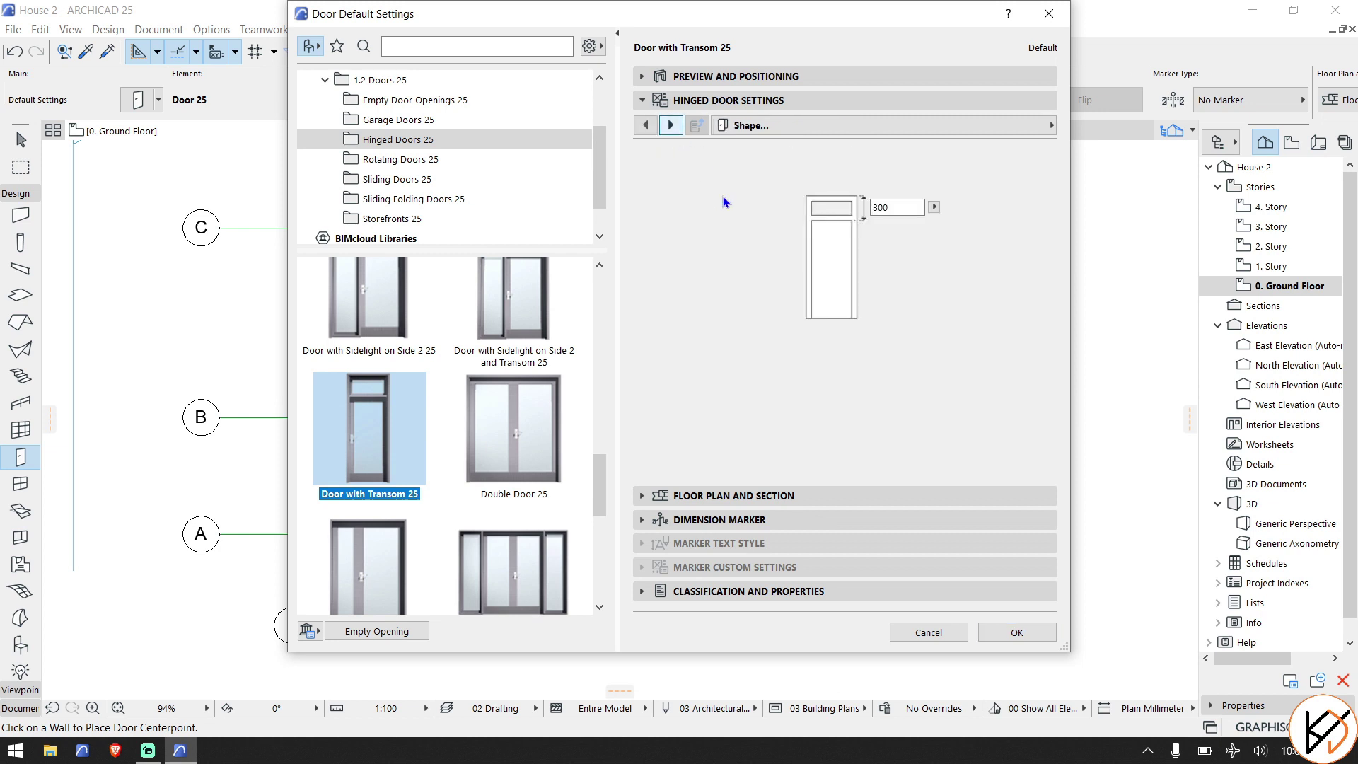
left_click(671, 125)
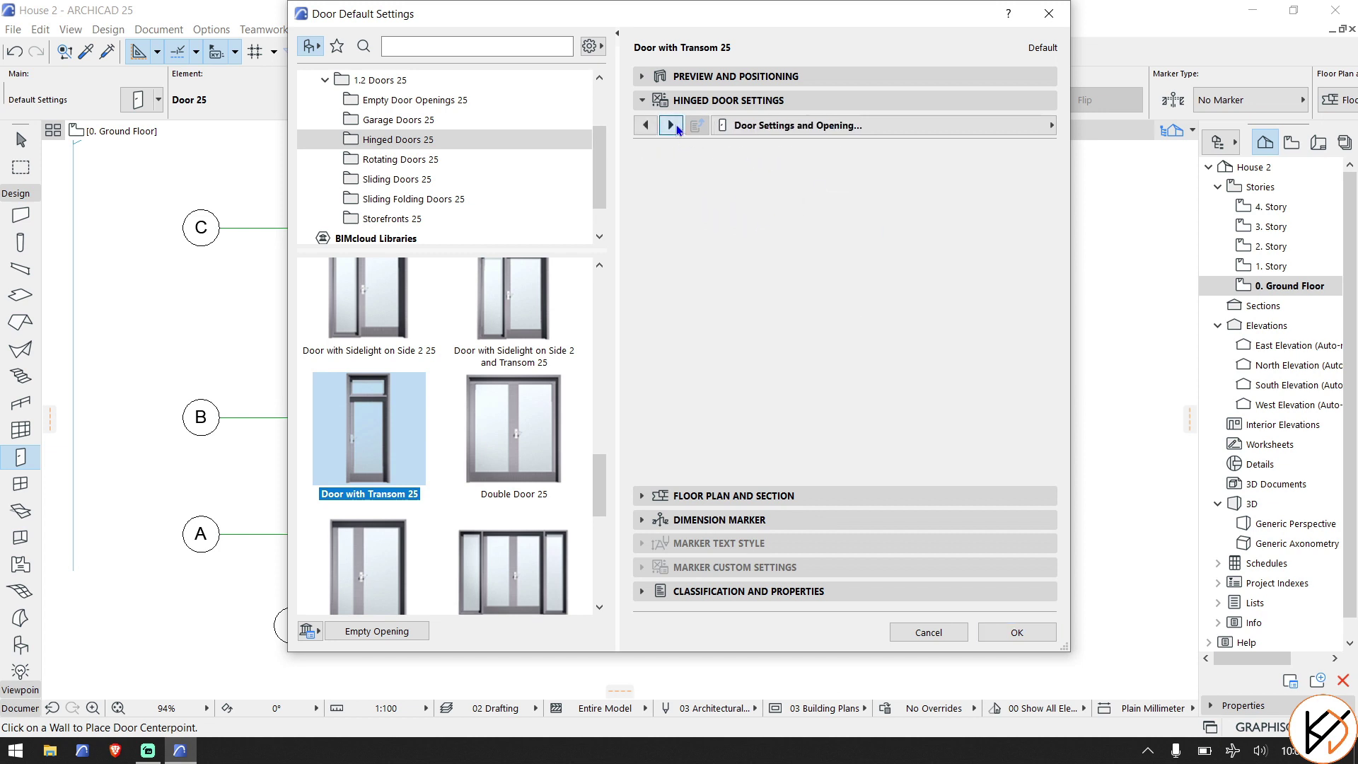
left_click(754, 219)
scroll(883, 424, "down", 5)
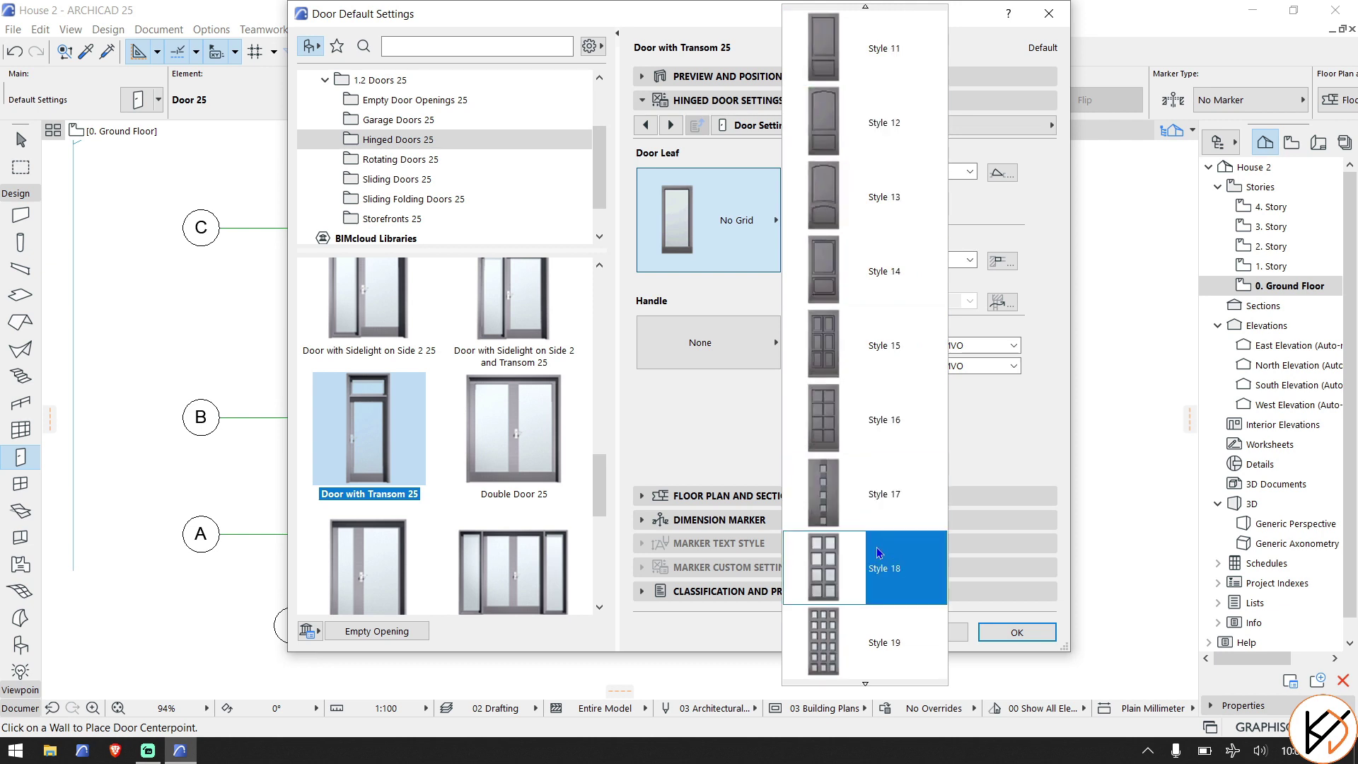
left_click(884, 641)
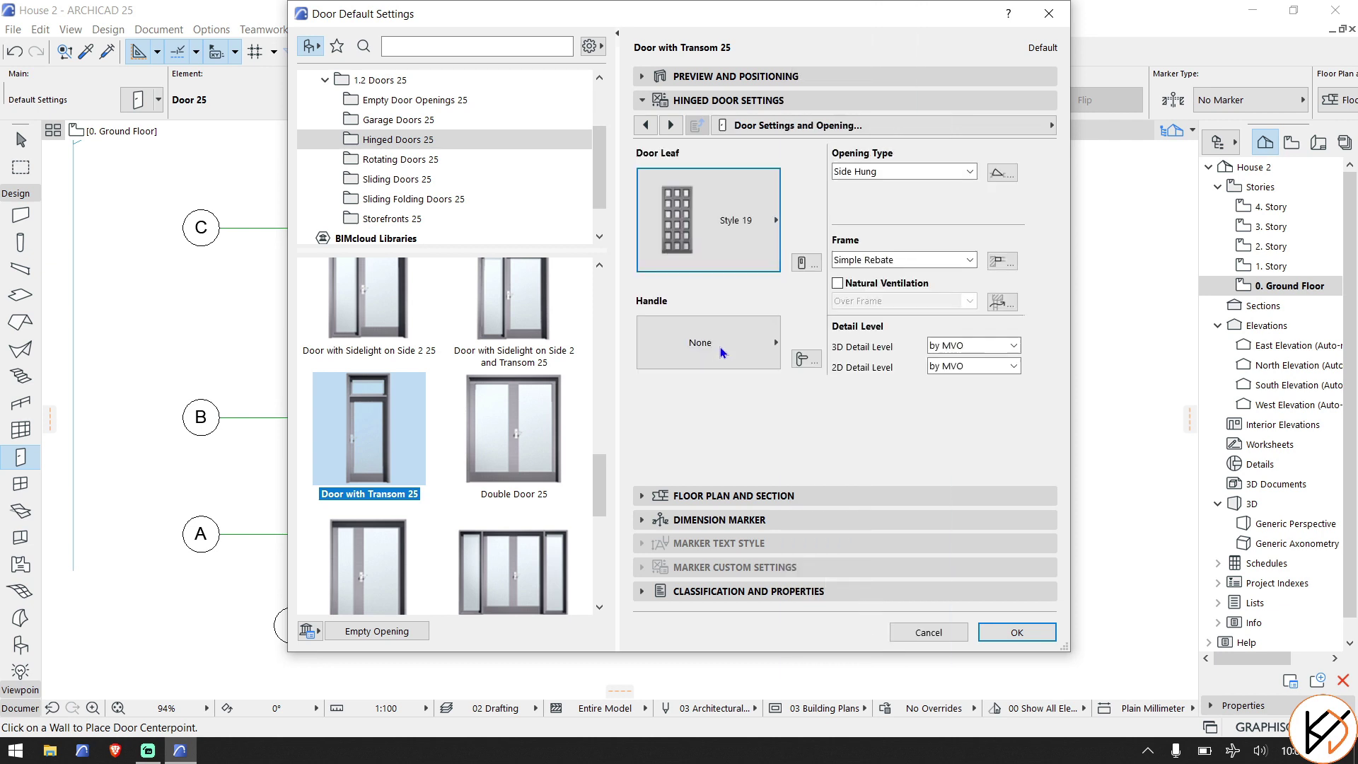
Set the door's handle to Handle 2 and choose its 3D detail level.
left_click(721, 347)
left_click(835, 418)
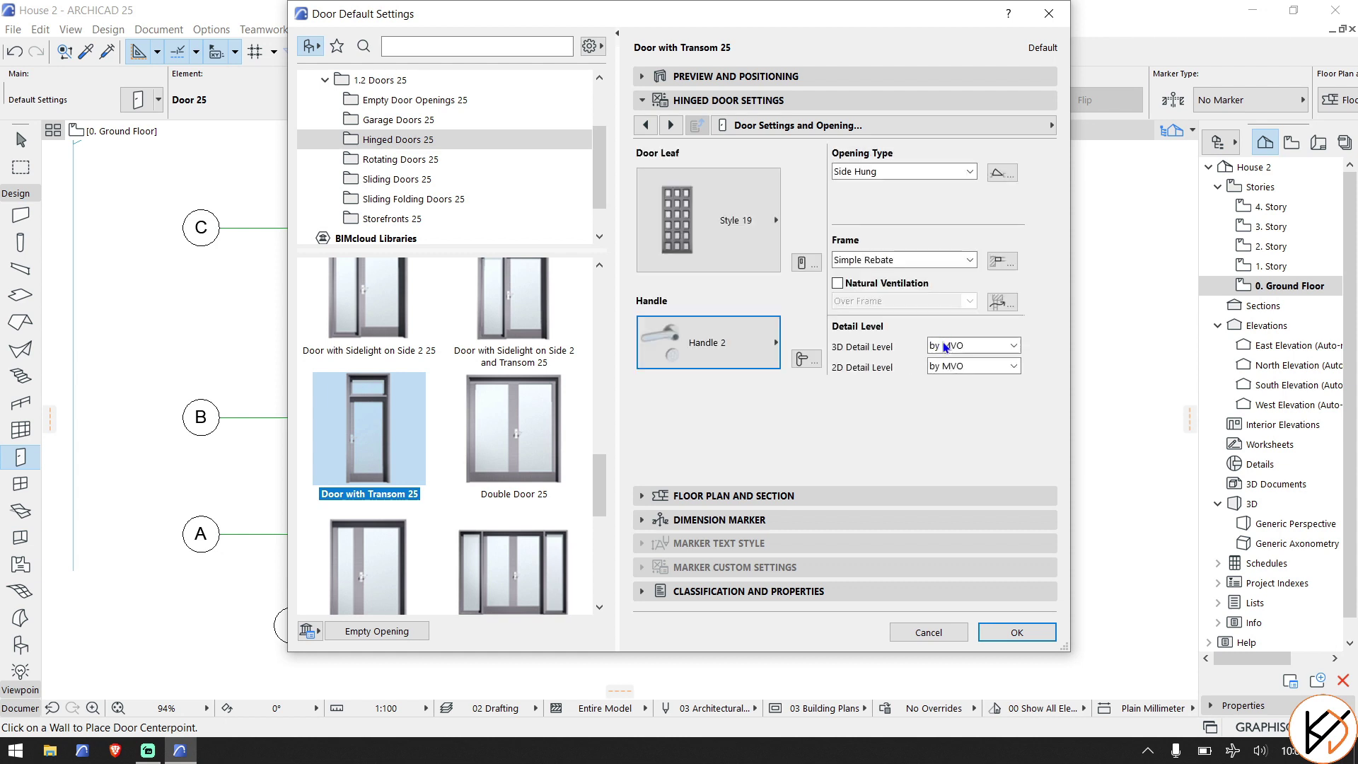
left_click(968, 345)
left_click(963, 375)
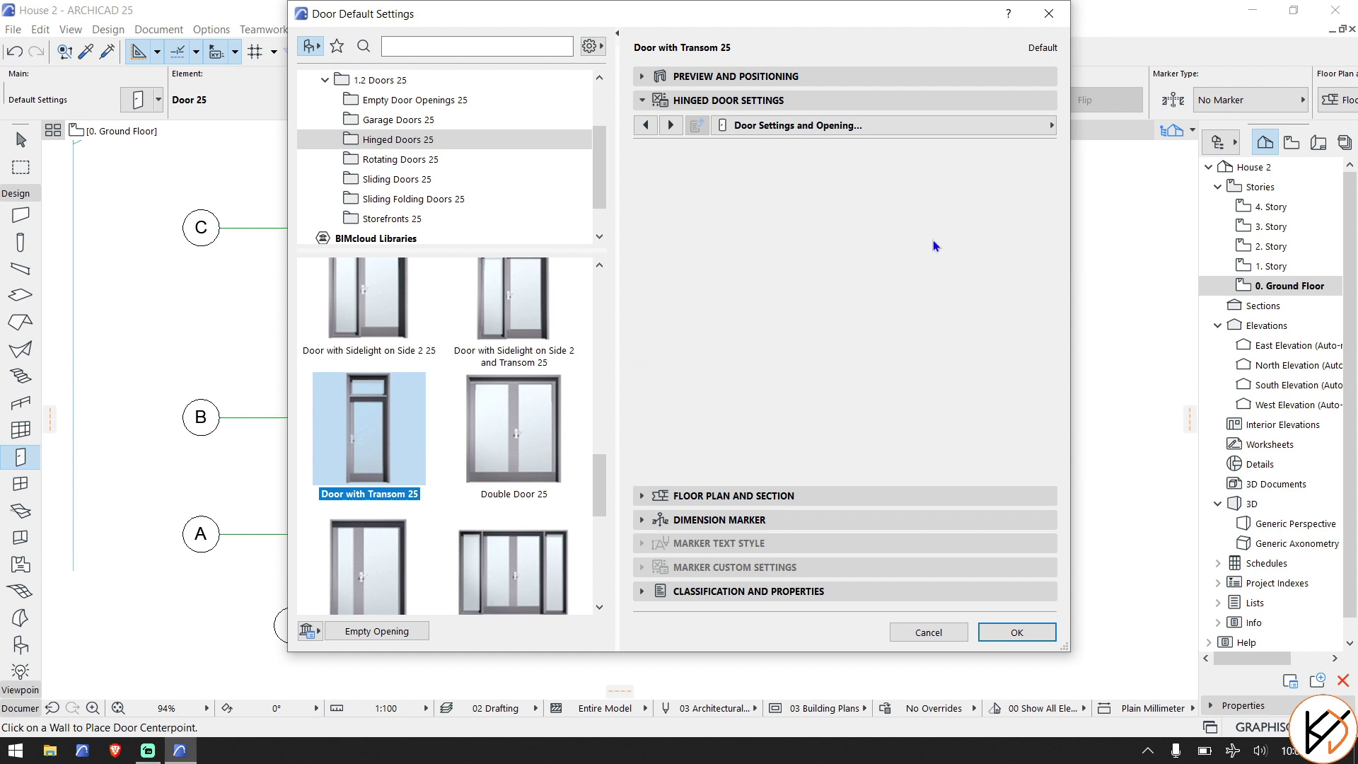
Review the hinged door settings from frame style through opening type and angle, and accept the door defaults.
left_click(671, 125)
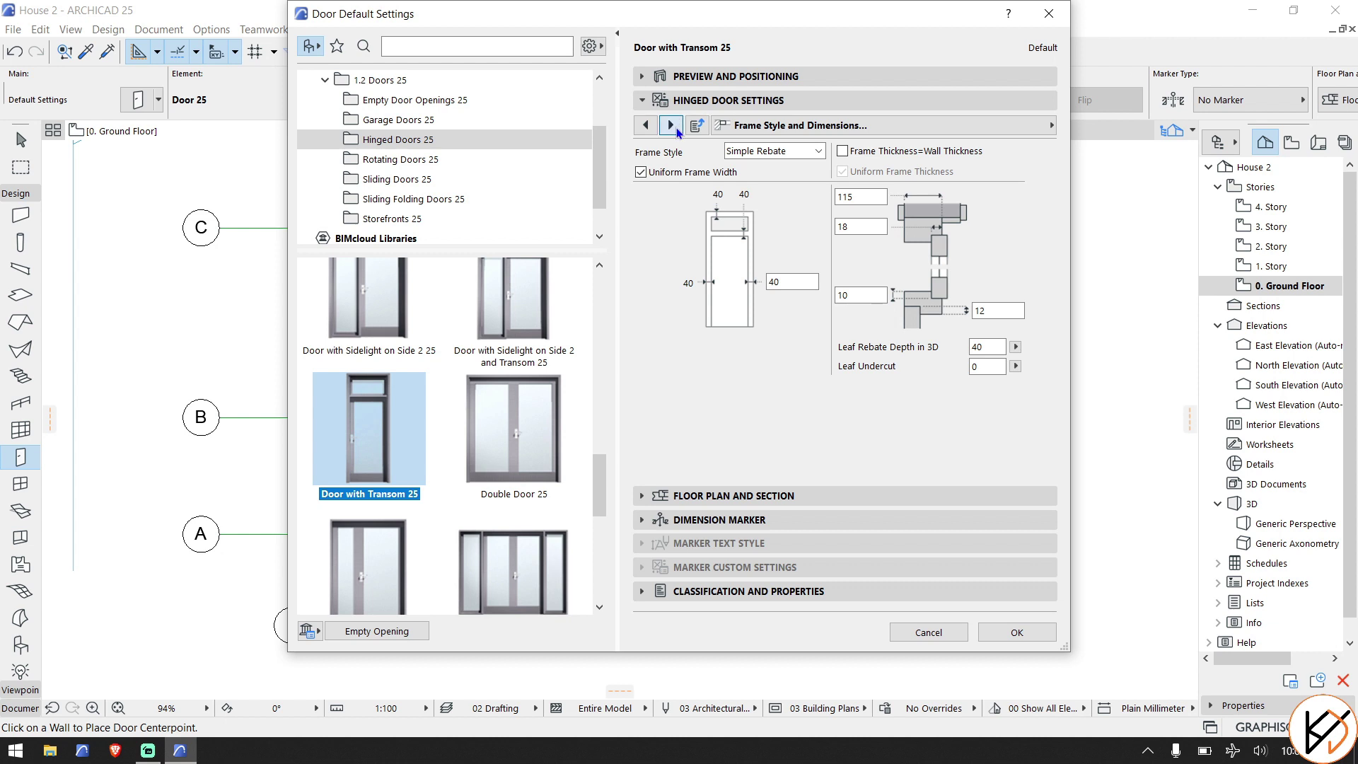
left_click(672, 125)
left_click(671, 125)
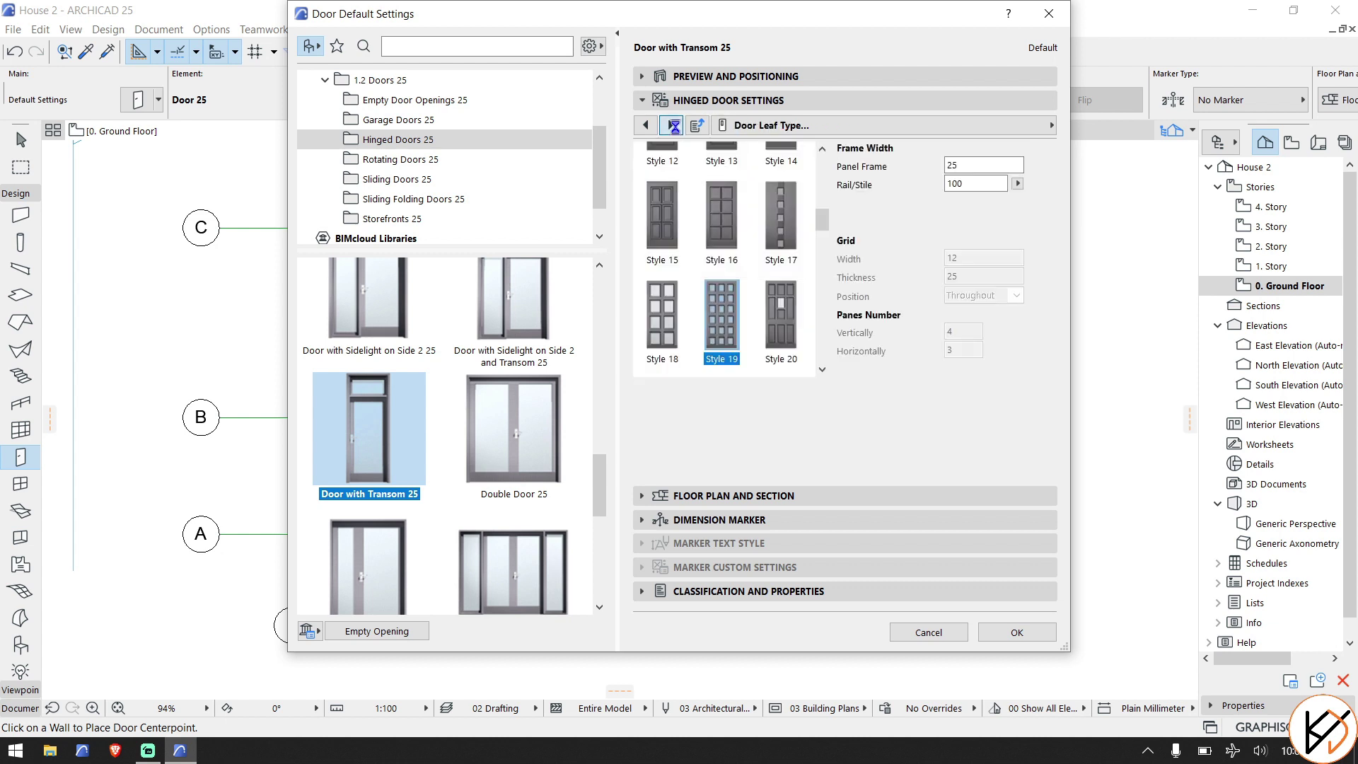
left_click(673, 125)
left_click(673, 125)
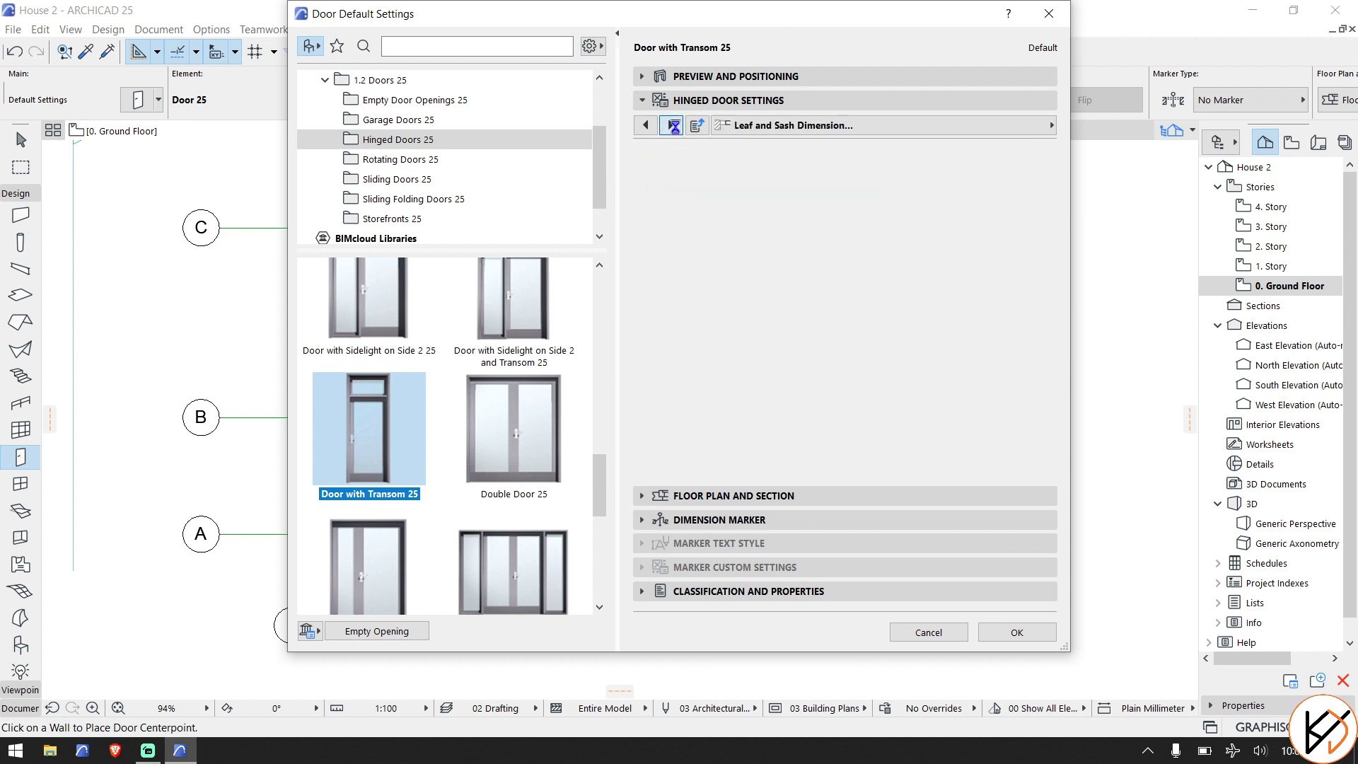
left_click(673, 125)
left_click(674, 127)
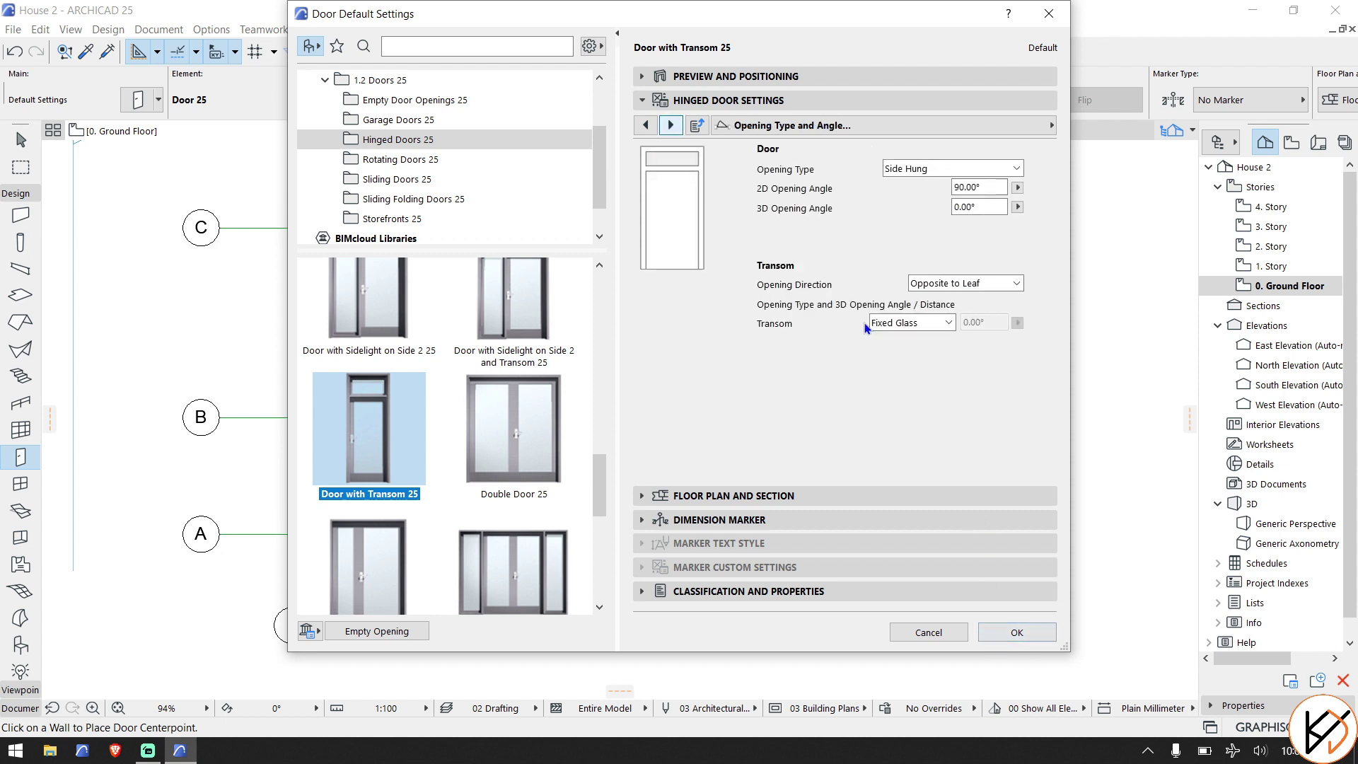
left_click(641, 77)
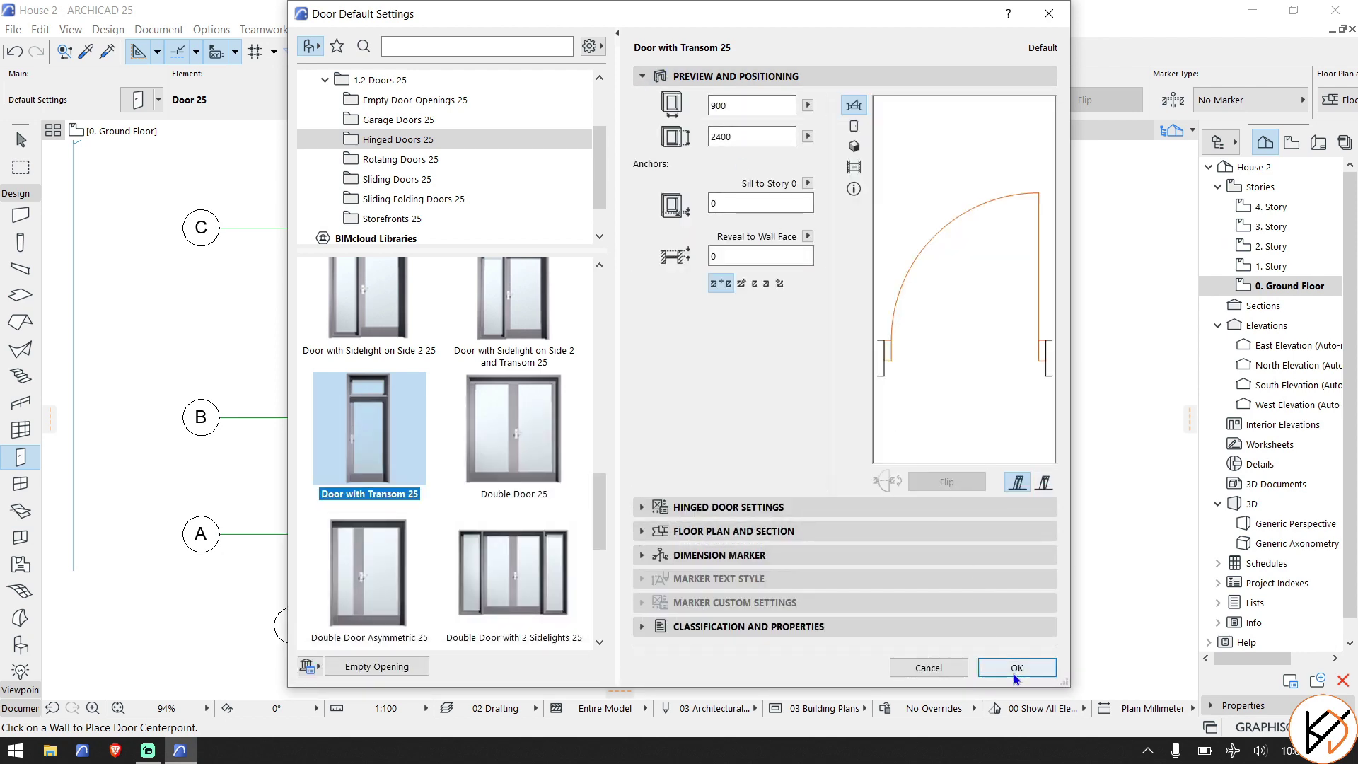
key("Return")
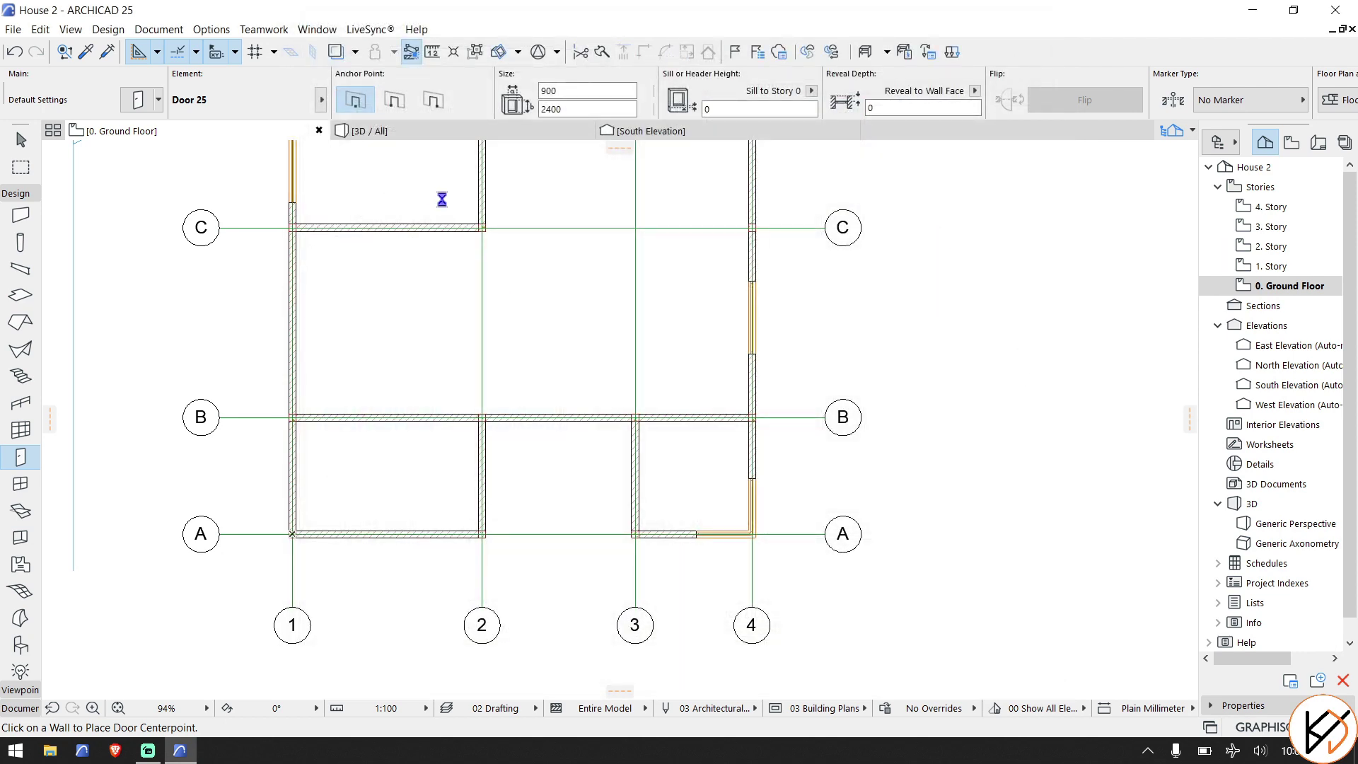
Place a corner-anchored 900 x 2400 mm transom door in the grid line C wall beside grid line 2, opening toward grid line D.
scroll(470, 264, "up", 5)
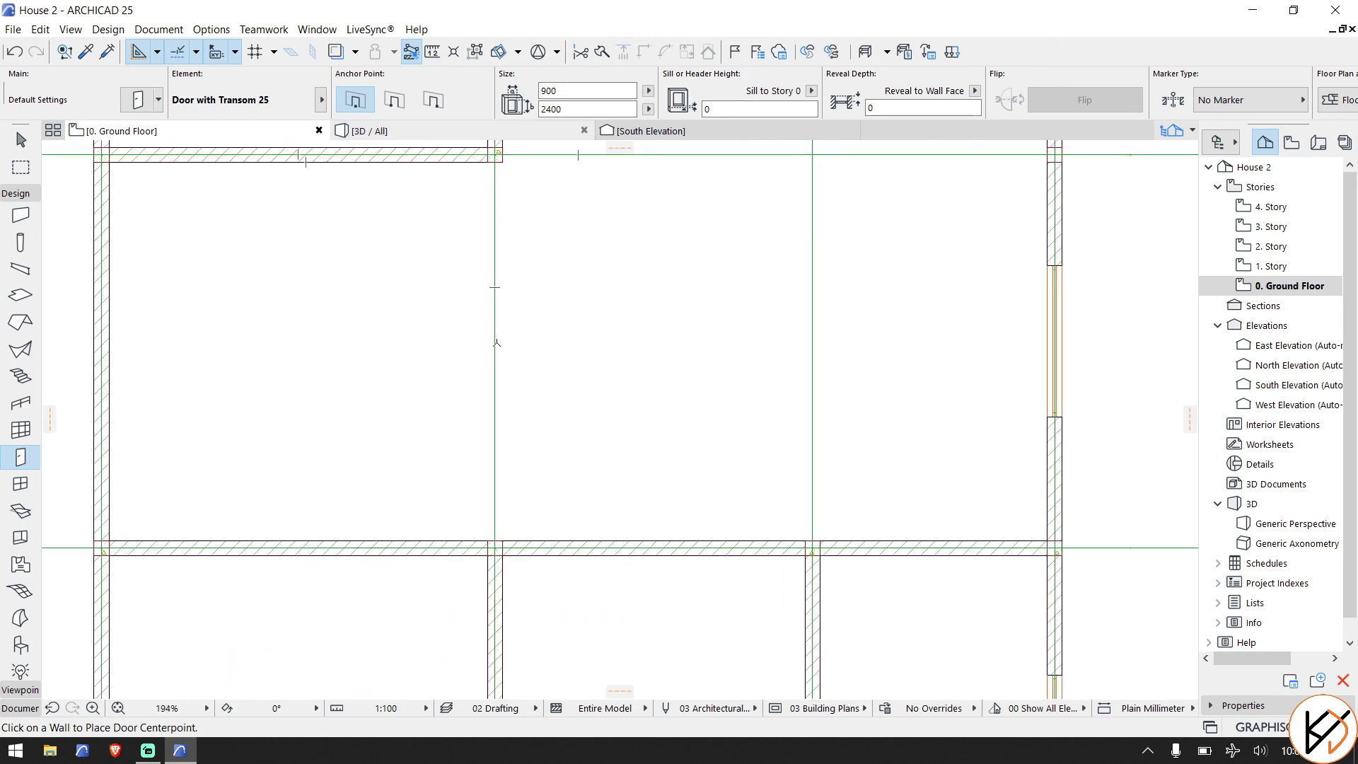
scroll(478, 269, "down", 5)
scroll(481, 326, "down", 2)
scroll(483, 313, "up", 5)
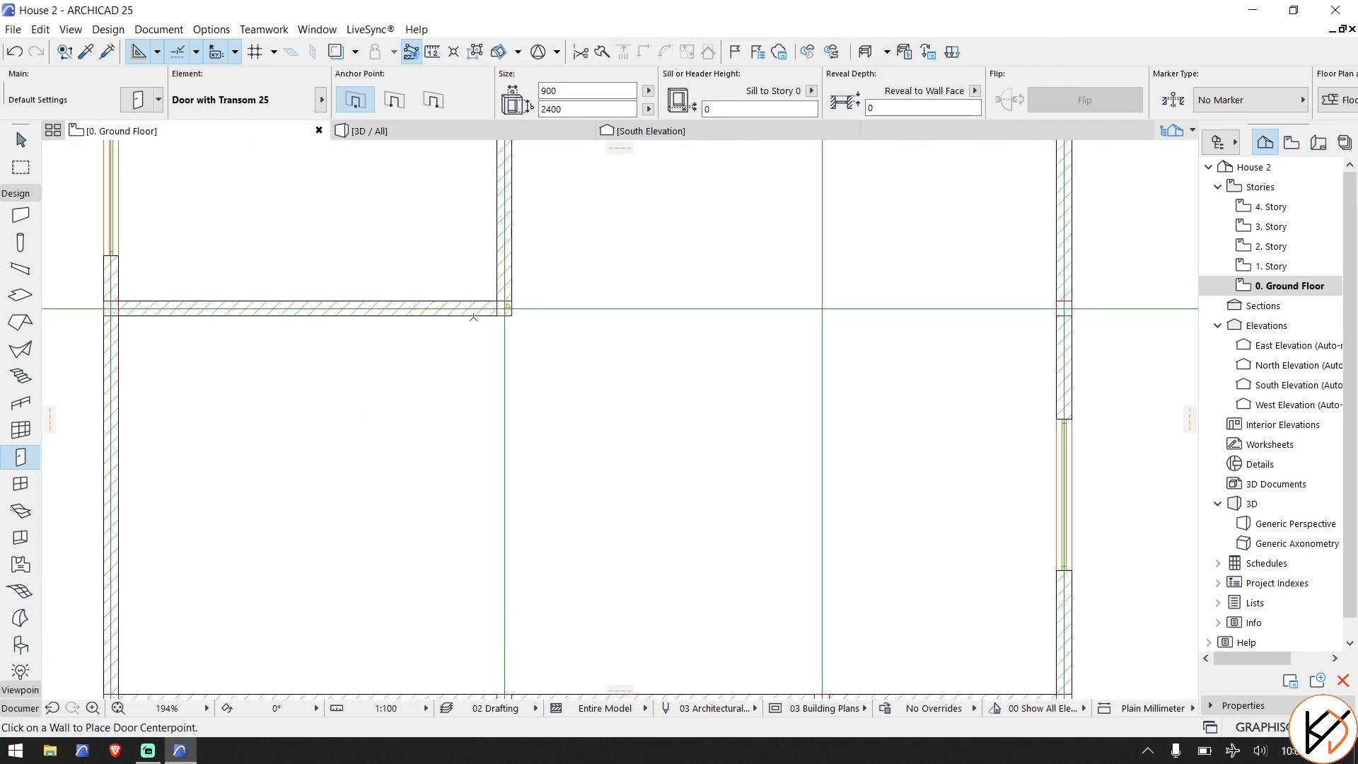
left_click(394, 100)
left_click(495, 320)
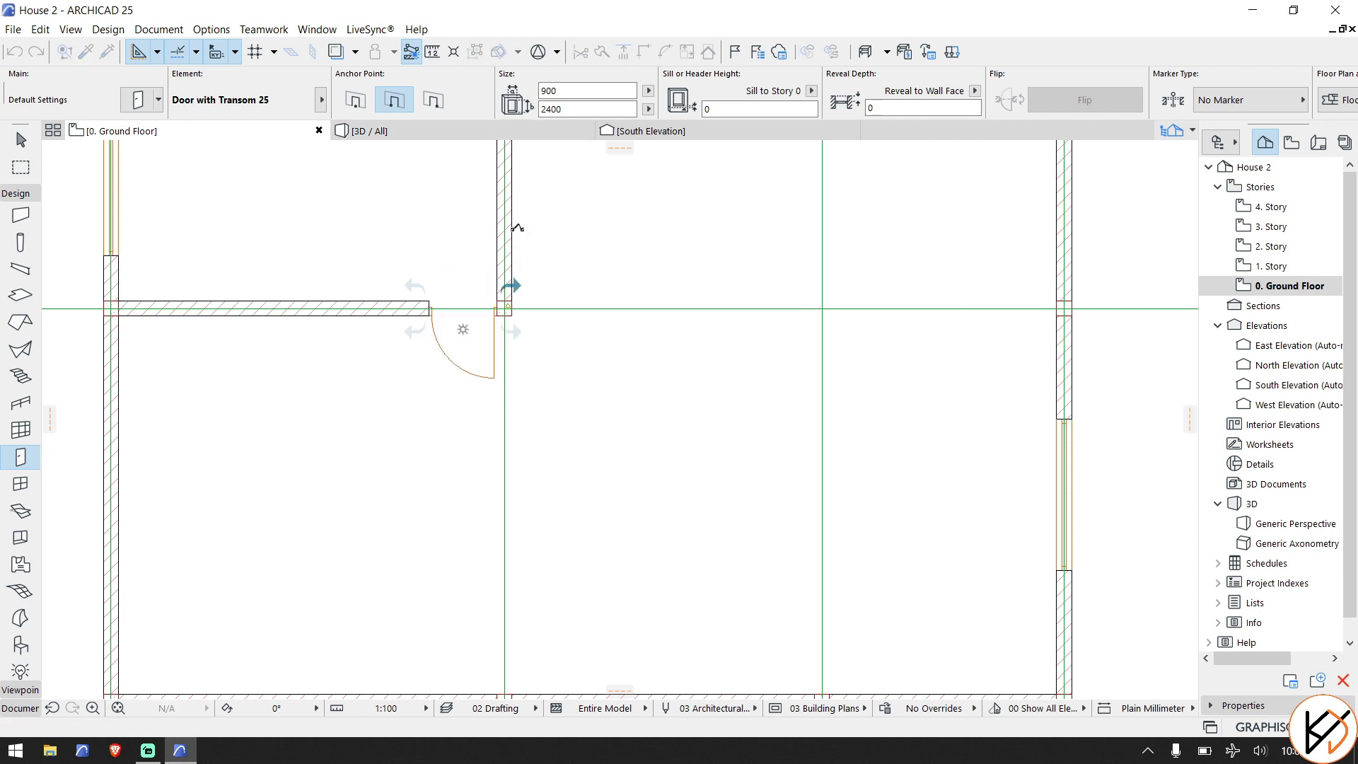
left_click(516, 231)
Place a 900 x 2400 mm transom door in the grid line B wall between grid lines 1 and 2, hinged beside 2 and opening toward A.
scroll(518, 295, "down", 6)
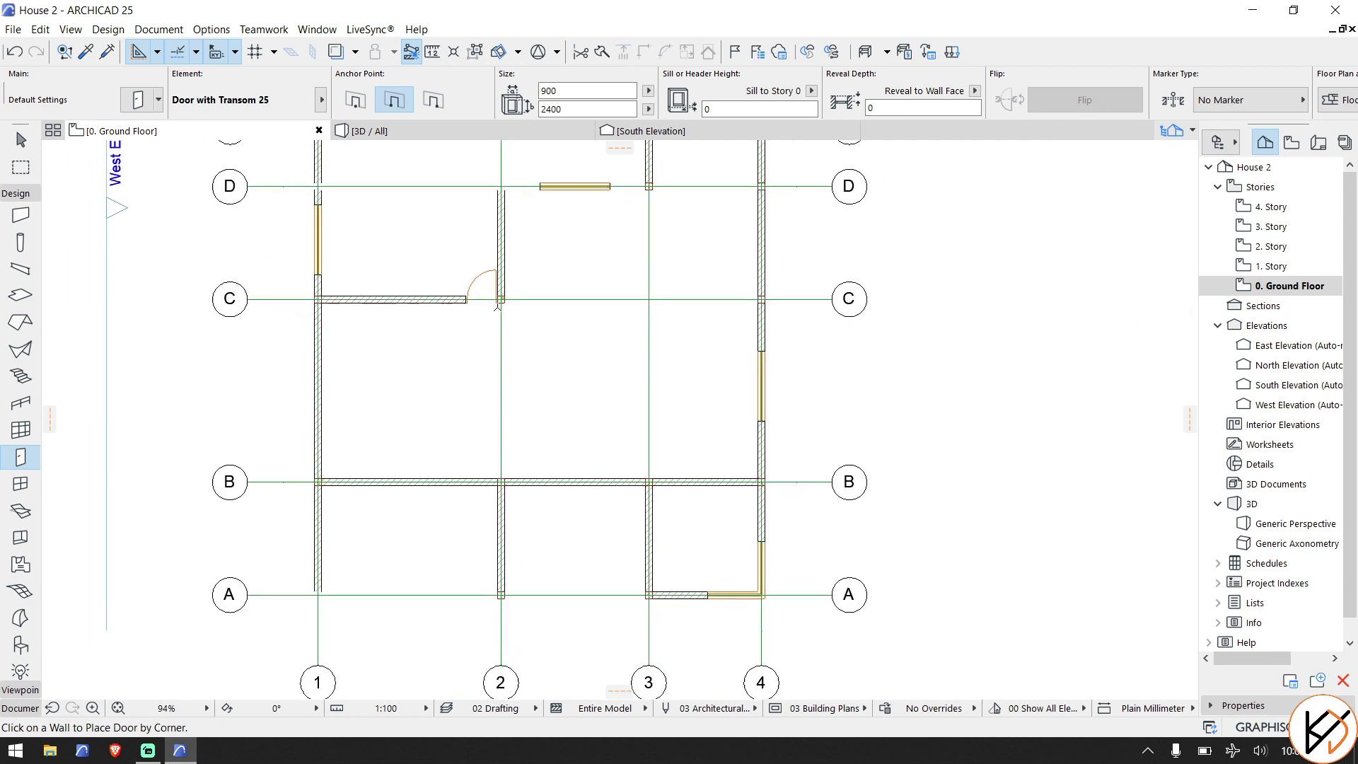
scroll(494, 365, "up", 6)
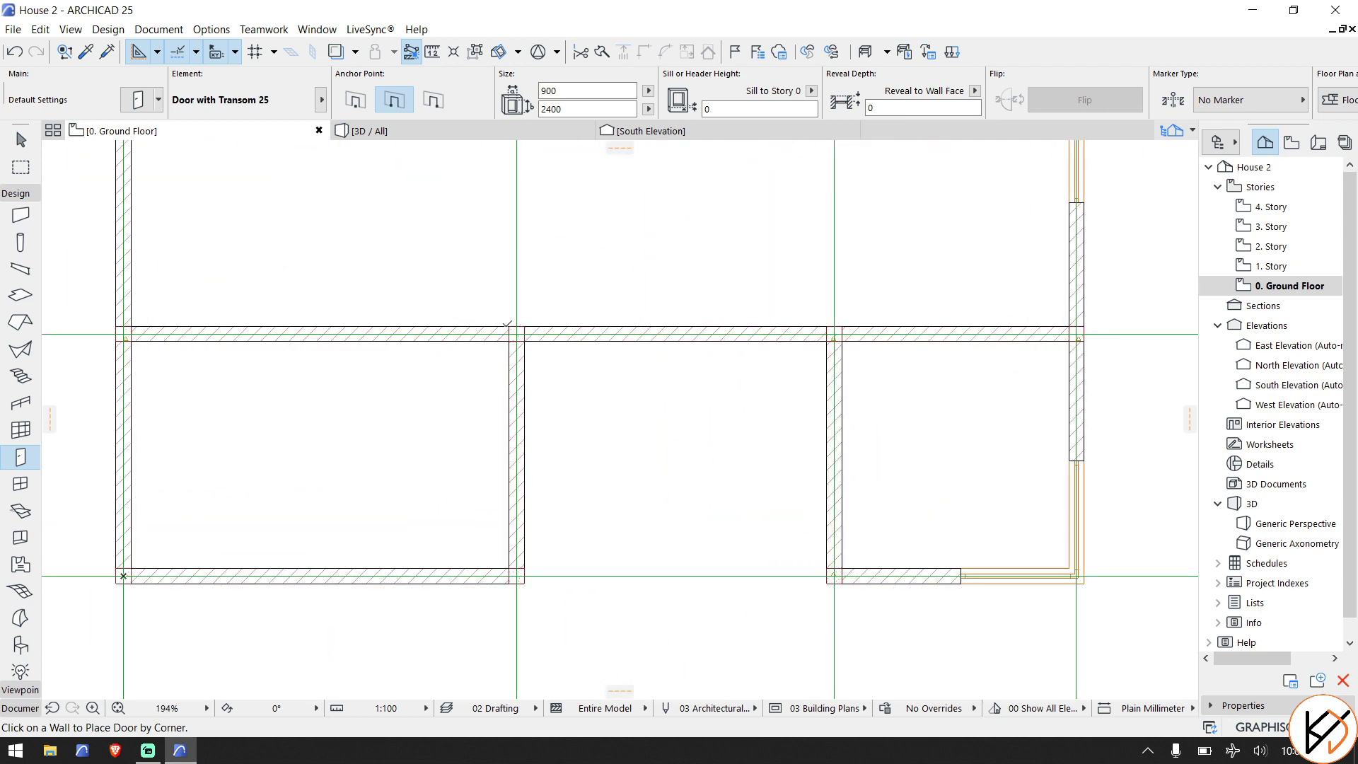
left_click(507, 330)
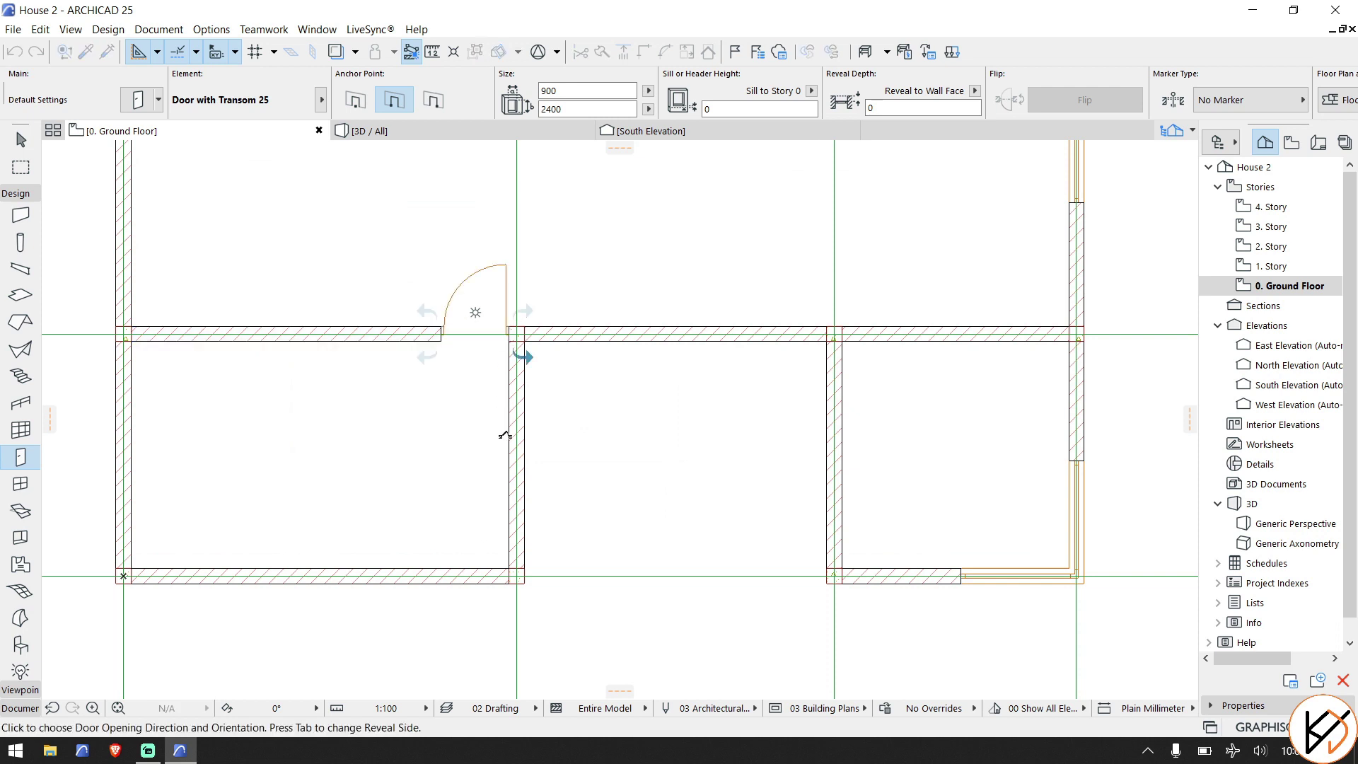
left_click(505, 435)
Place a 900 x 2400 mm transom door in the grid line B wall between grid lines 3 and 4, hinged beside 3 and opening toward A.
scroll(738, 361, "down", 2)
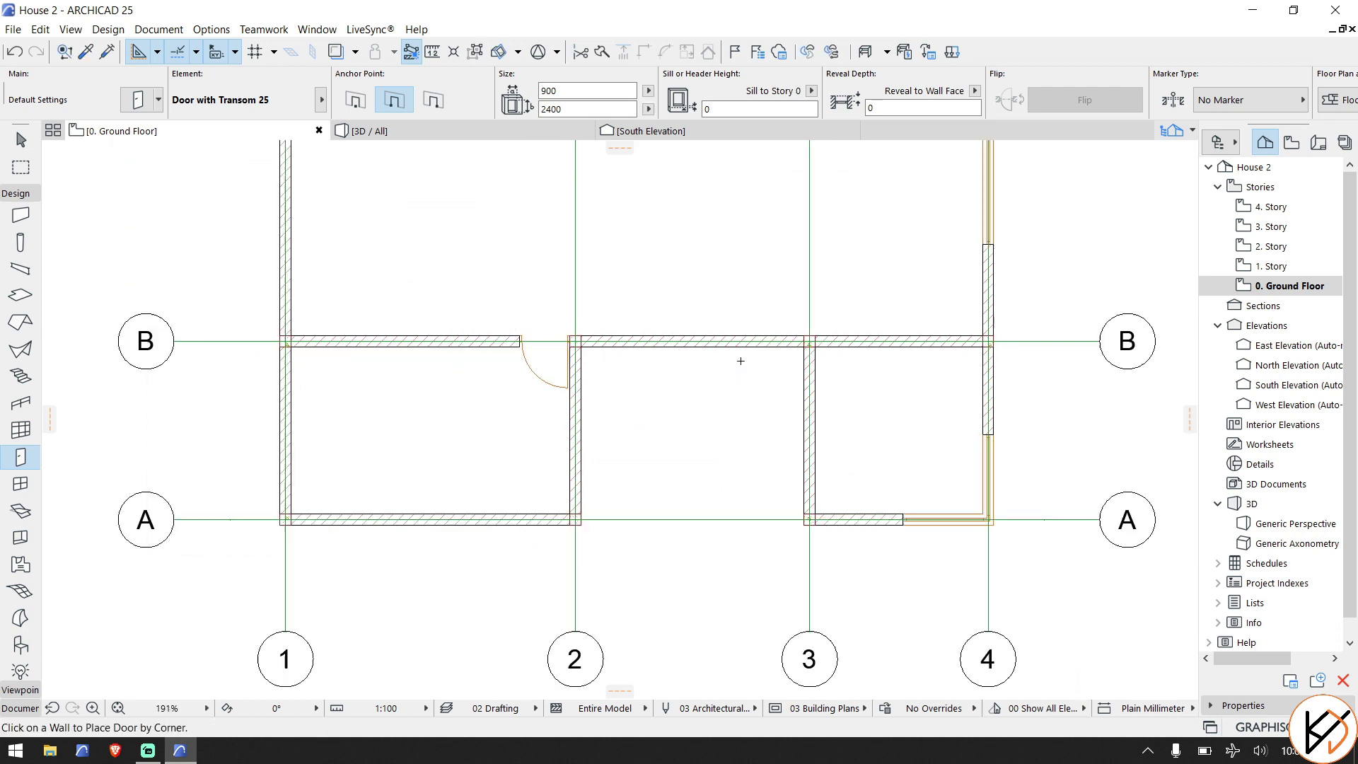
middle_click_drag(740, 361, 532, 361)
scroll(600, 366, "up", 4)
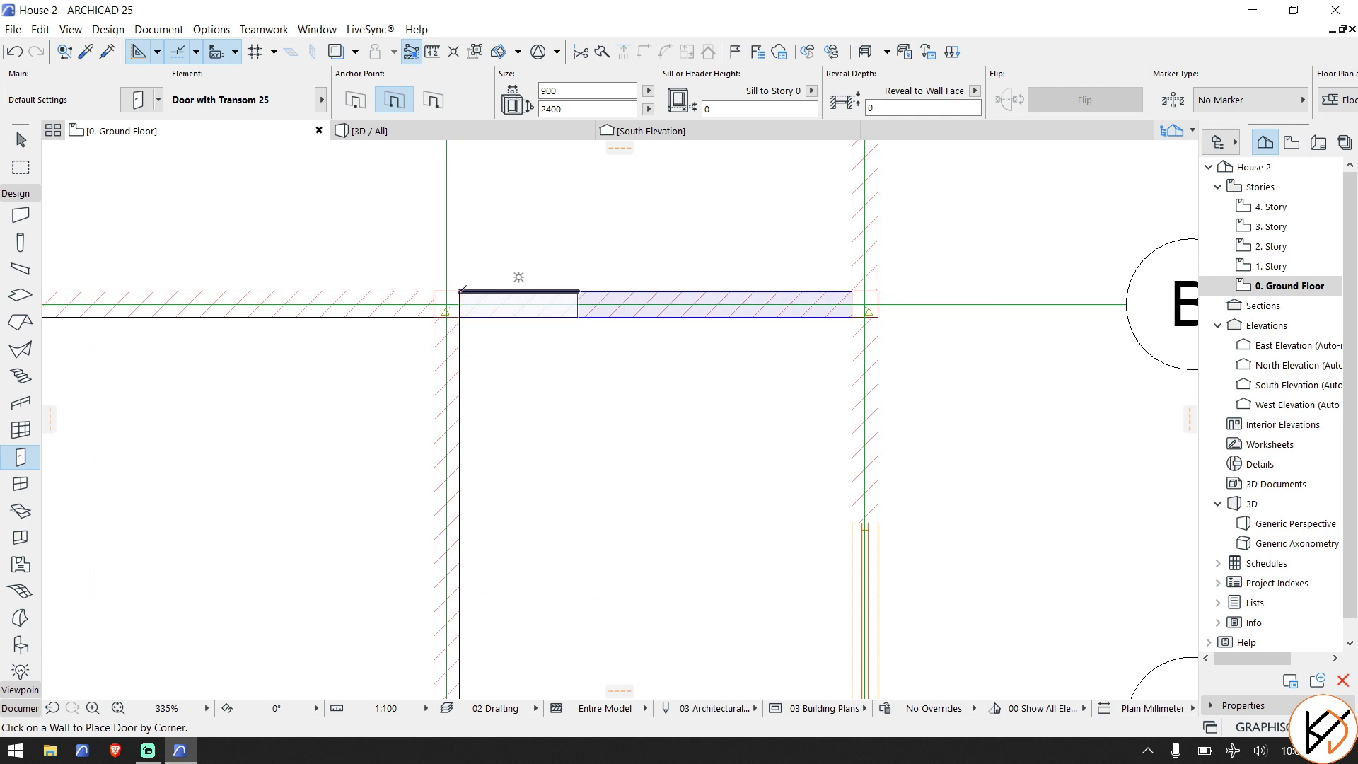
left_click(461, 290)
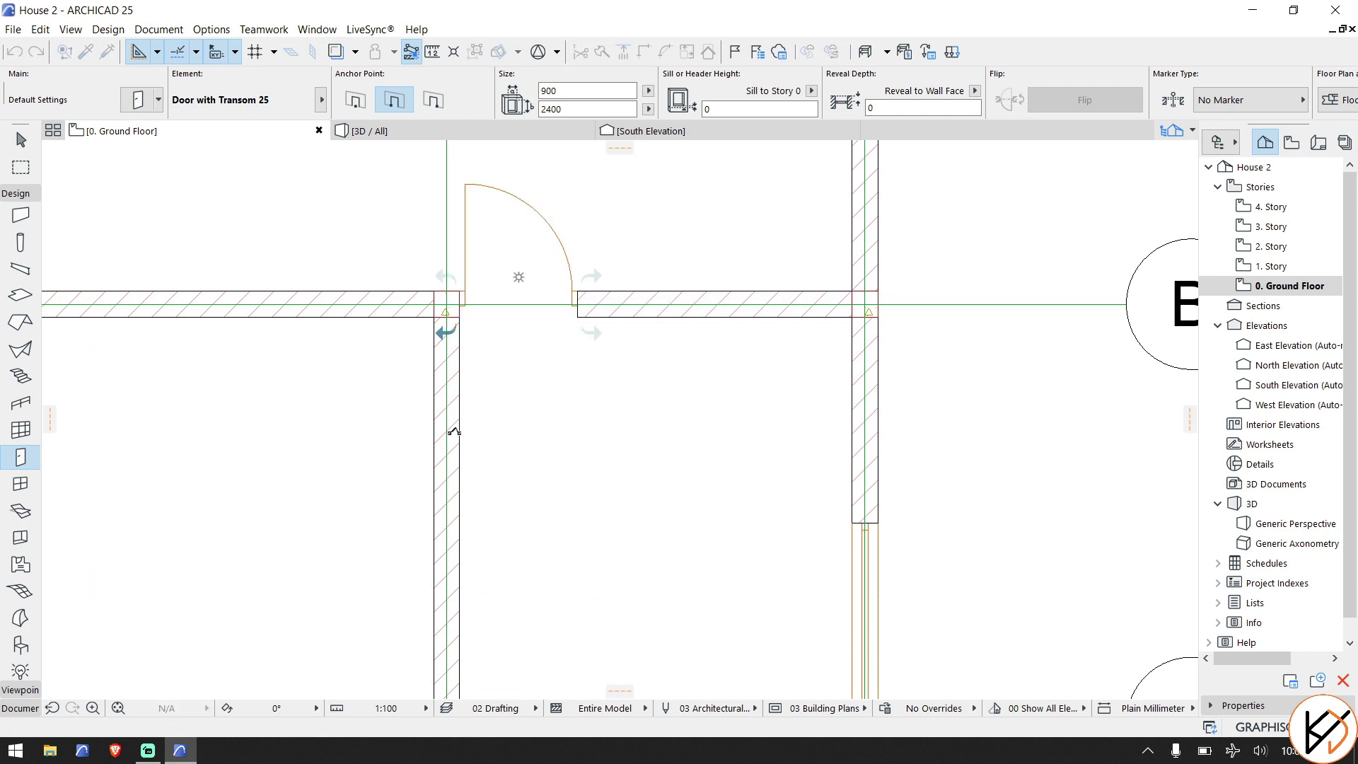
left_click(454, 432)
scroll(424, 424, "down", 6)
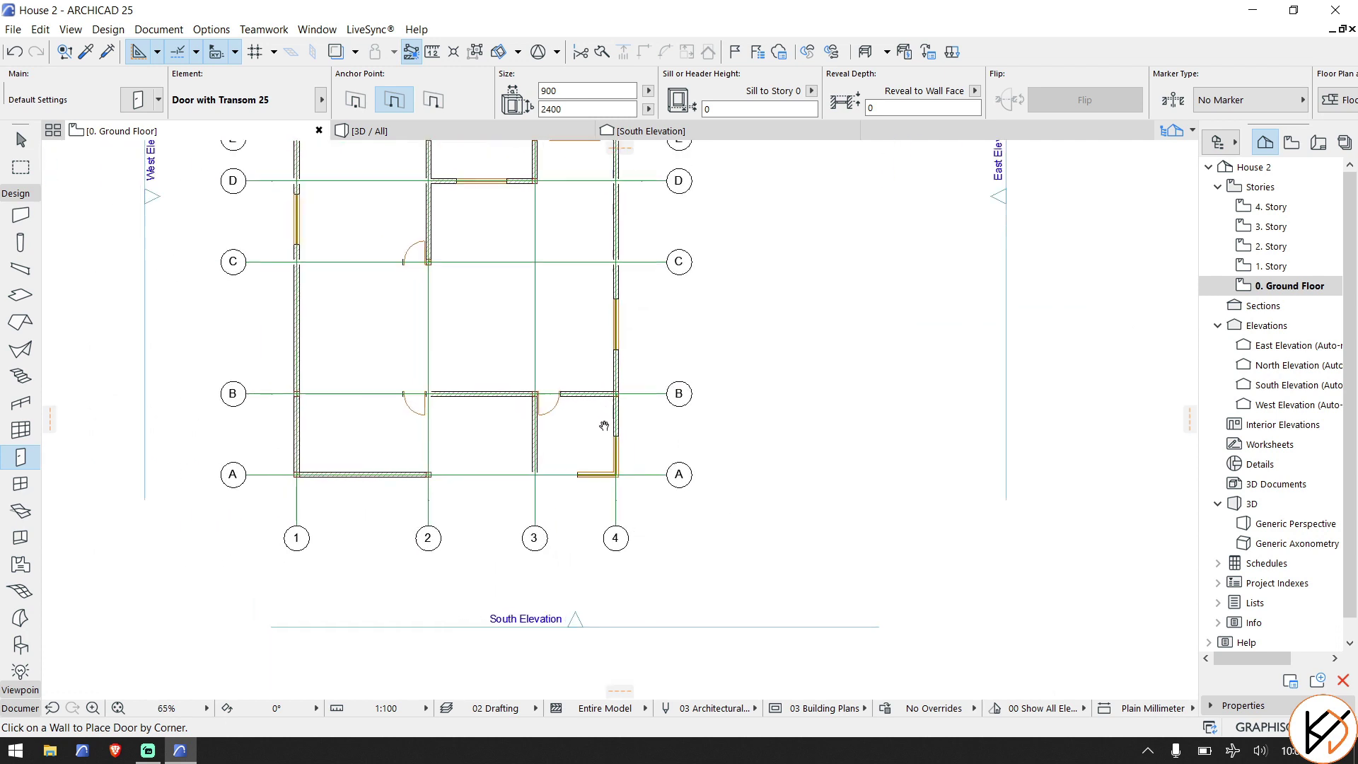
mouse_move(404, 368)
middle_mouse_down()
mouse_move(432, 453)
mouse_move(397, 397)
mouse_move(348, 360)
middle_mouse_up()
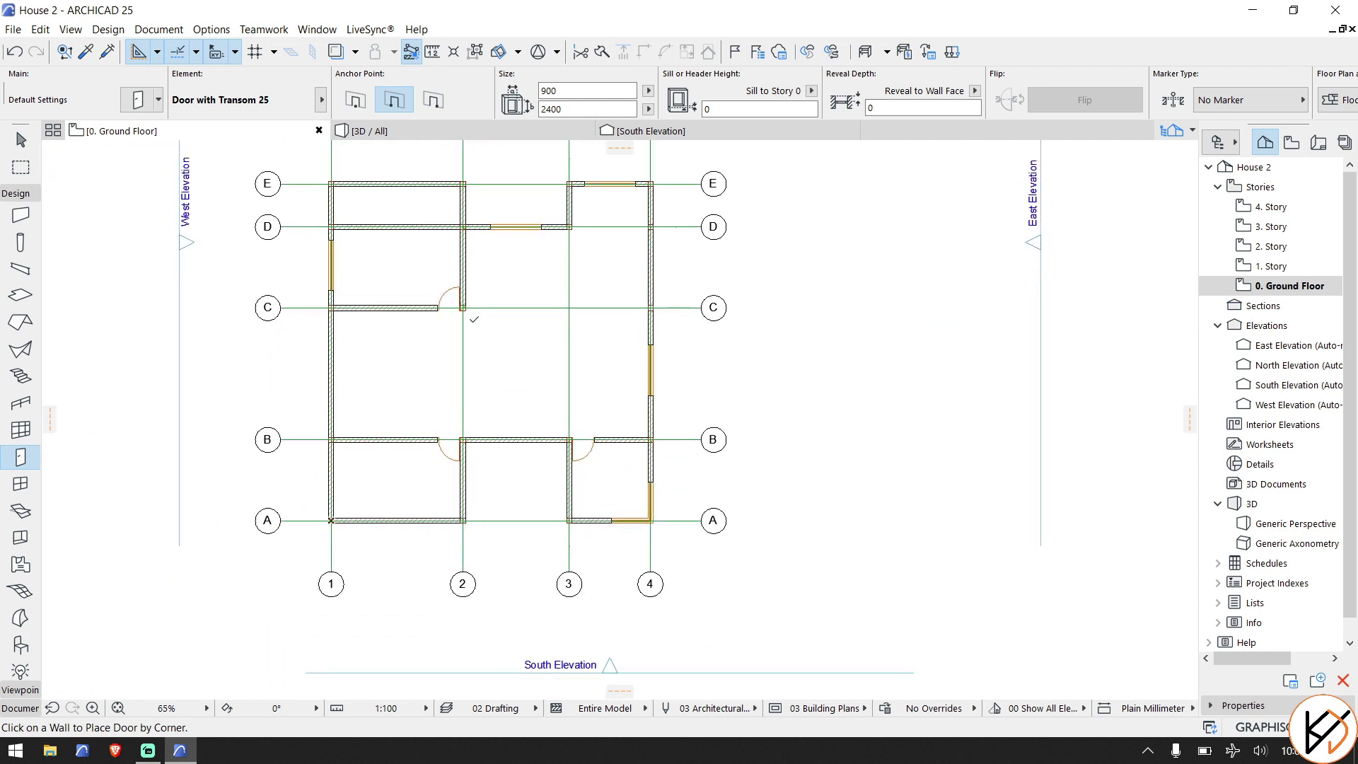
key("Escape")
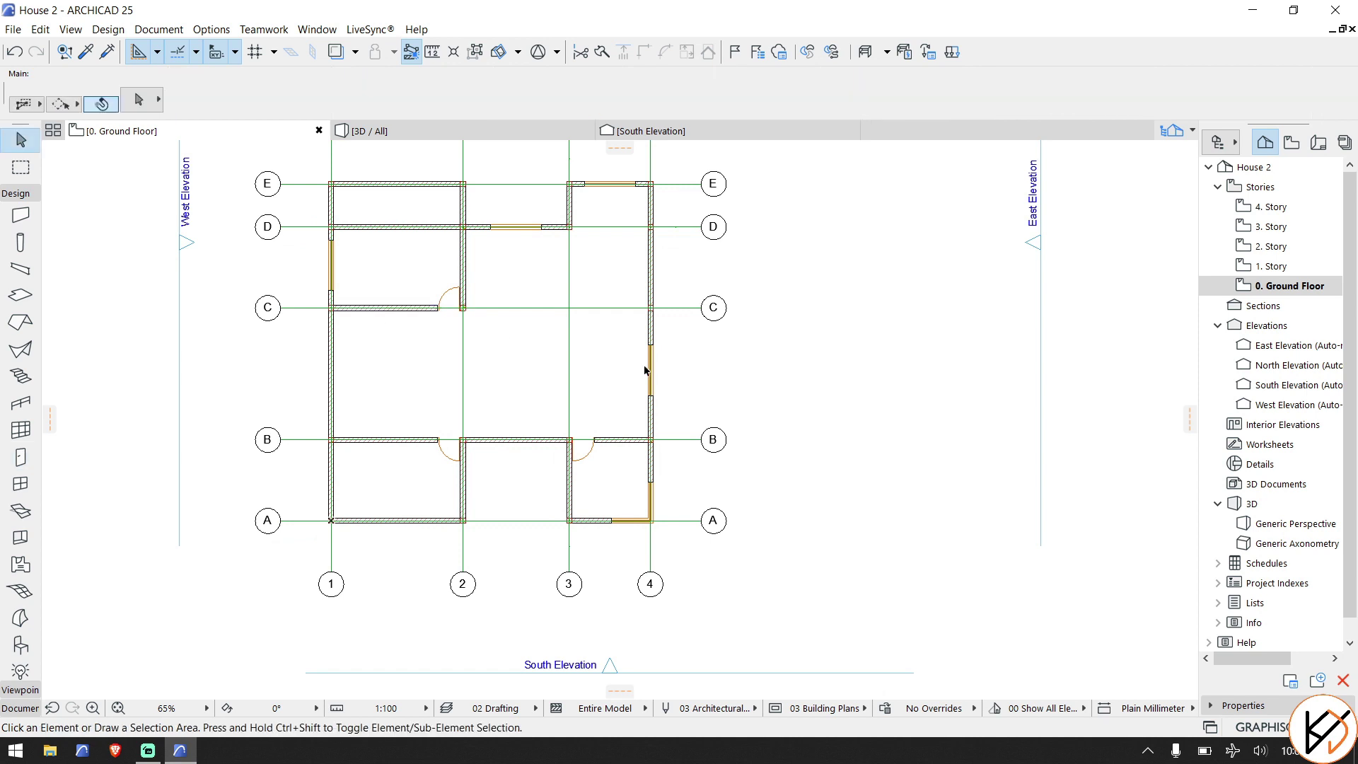
Open the door defaults and look through the hinged door types for one suited to the wider opening.
scroll(454, 357, "down", 1)
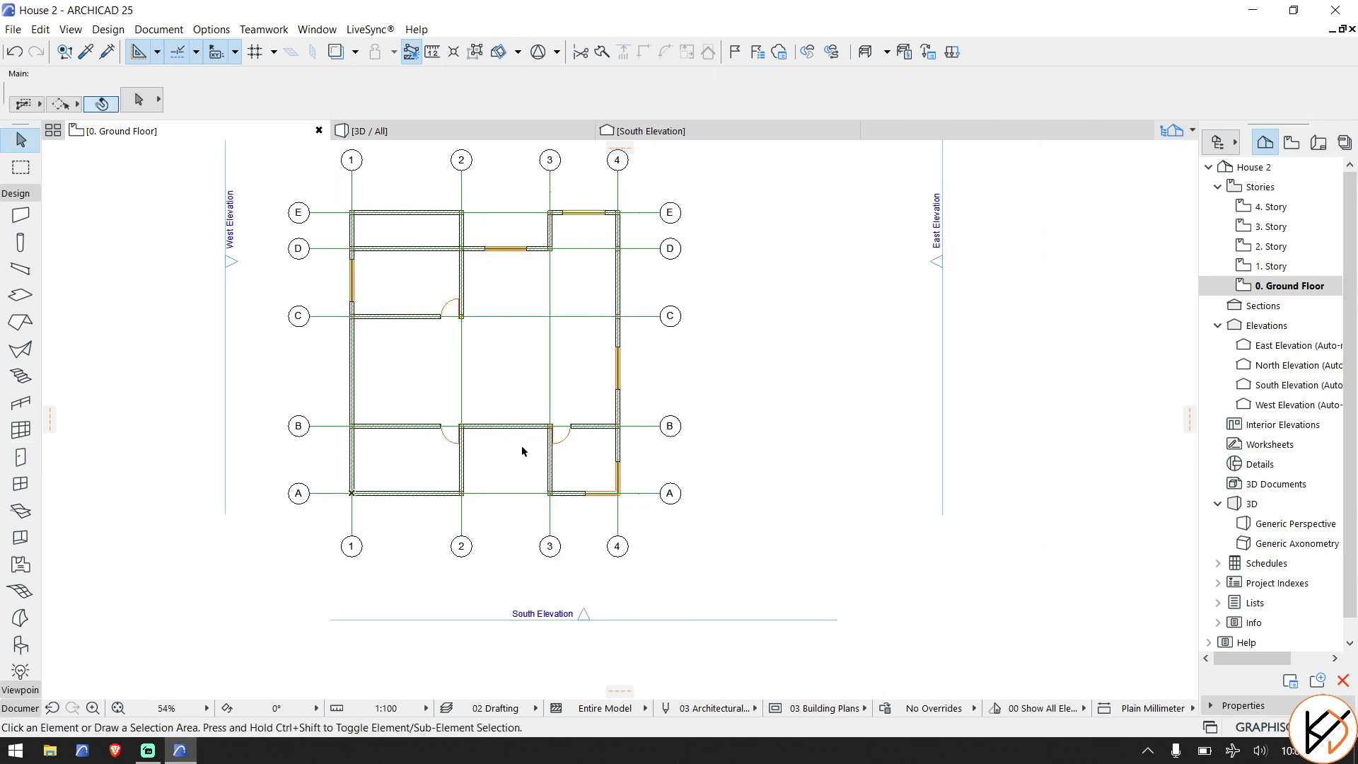
scroll(522, 448, "up", 4)
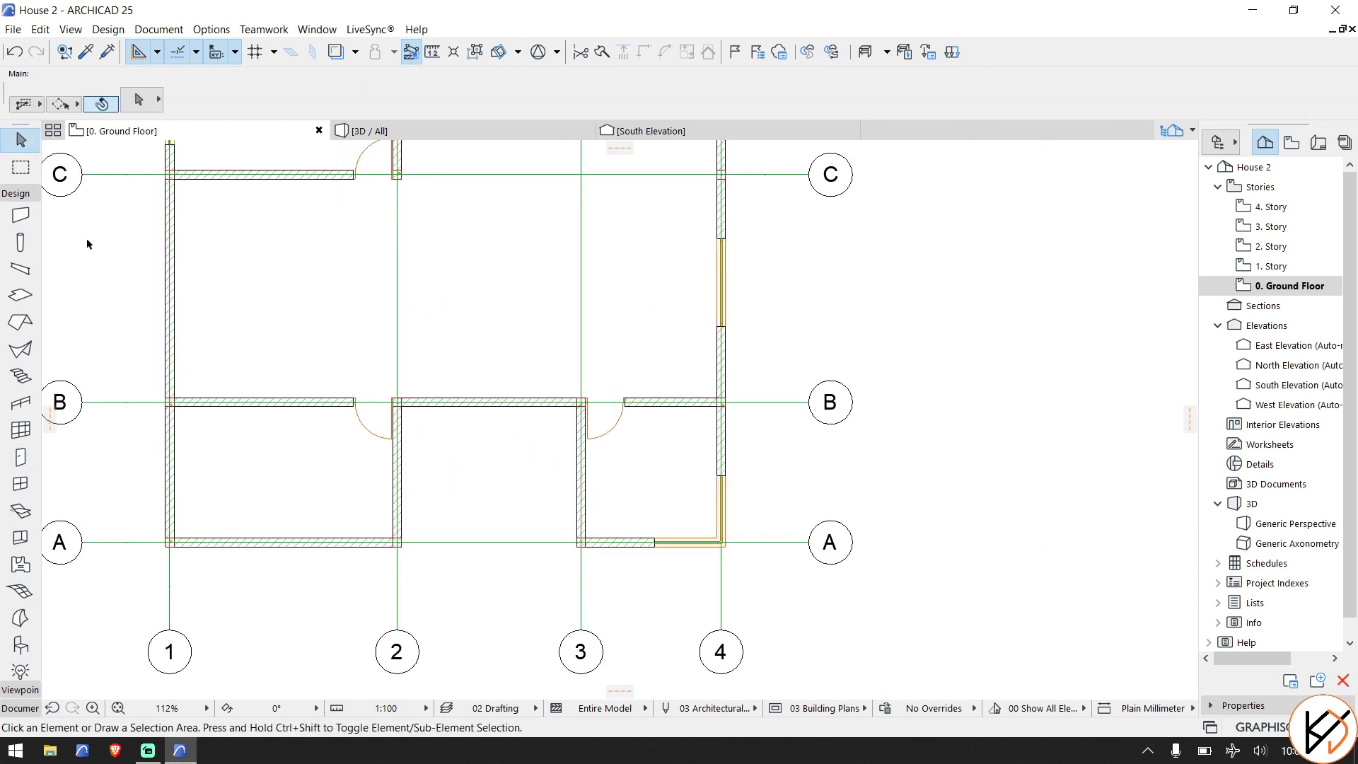
left_click(20, 457)
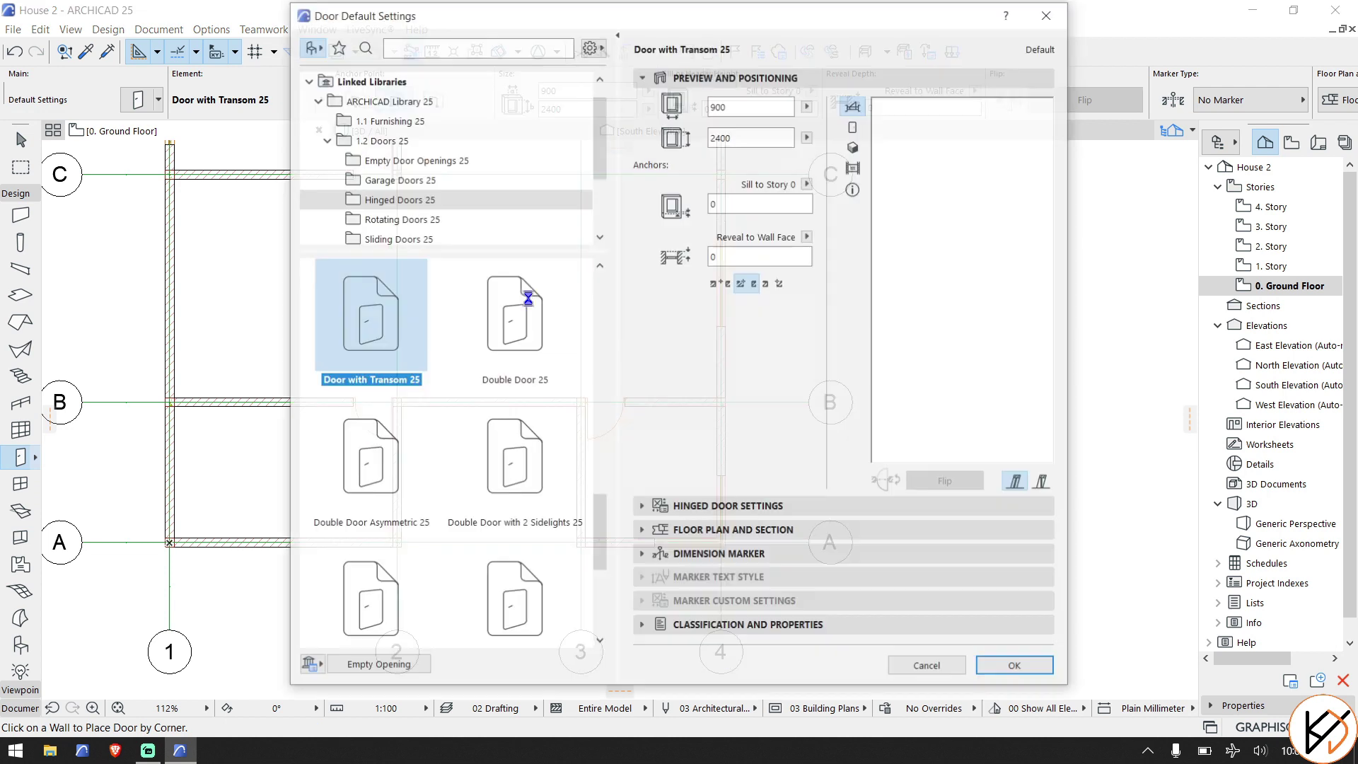
scroll(421, 463, "down", 5)
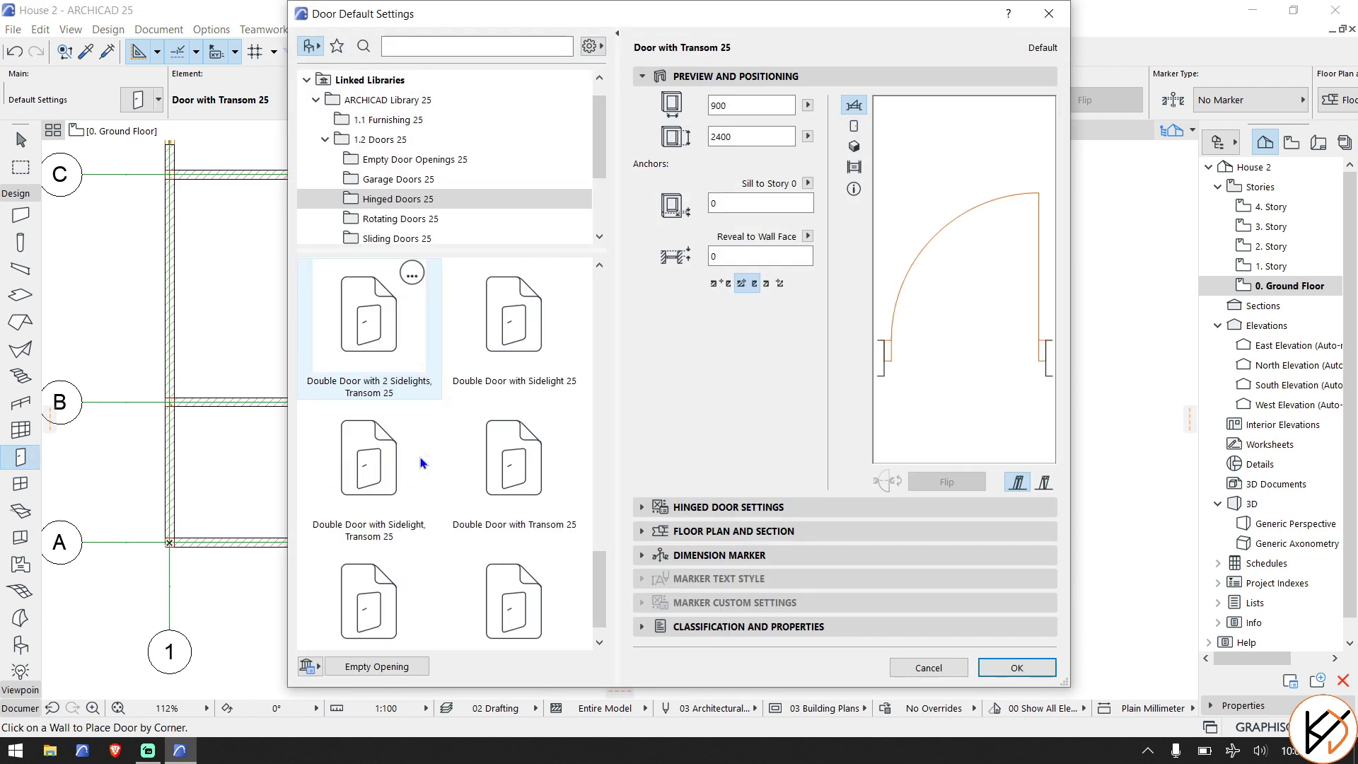
scroll(421, 463, "up", 3)
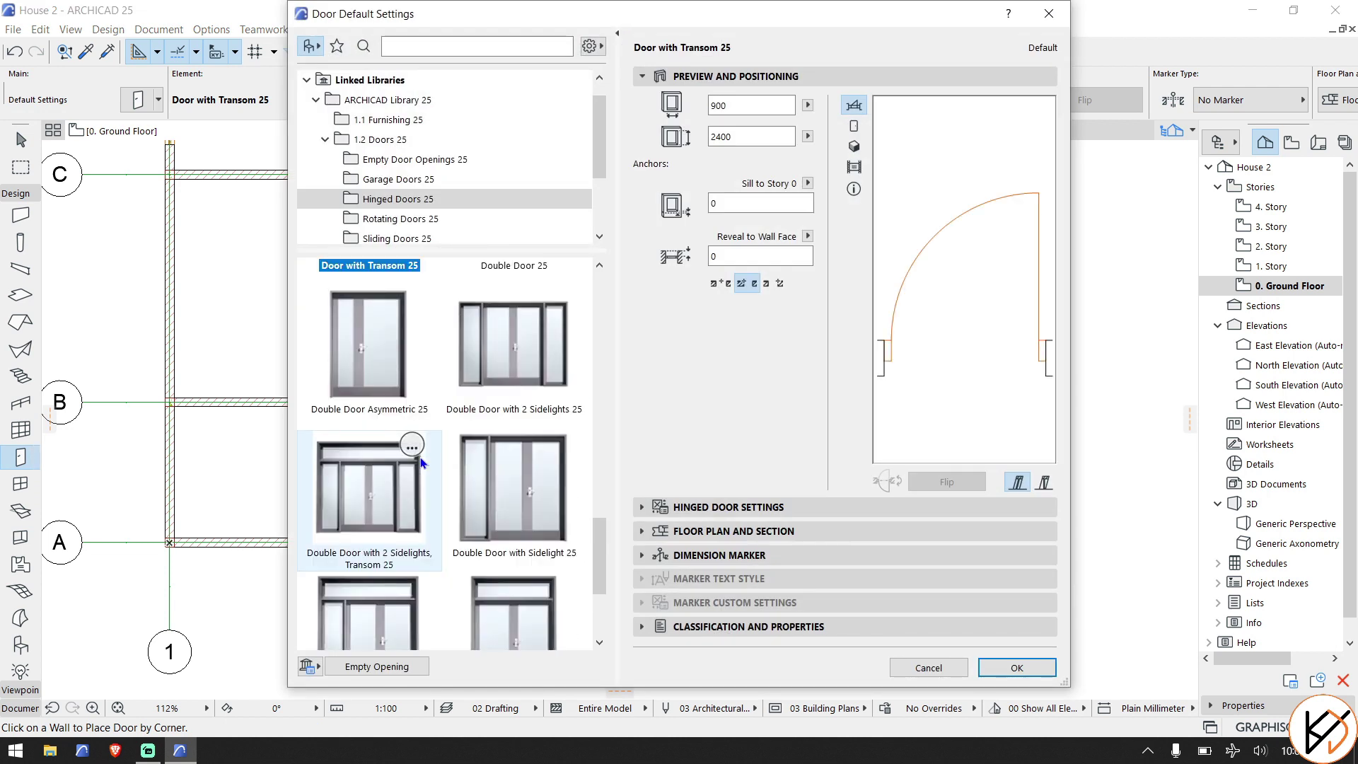
scroll(420, 457, "down", 2)
scroll(420, 457, "up", 2)
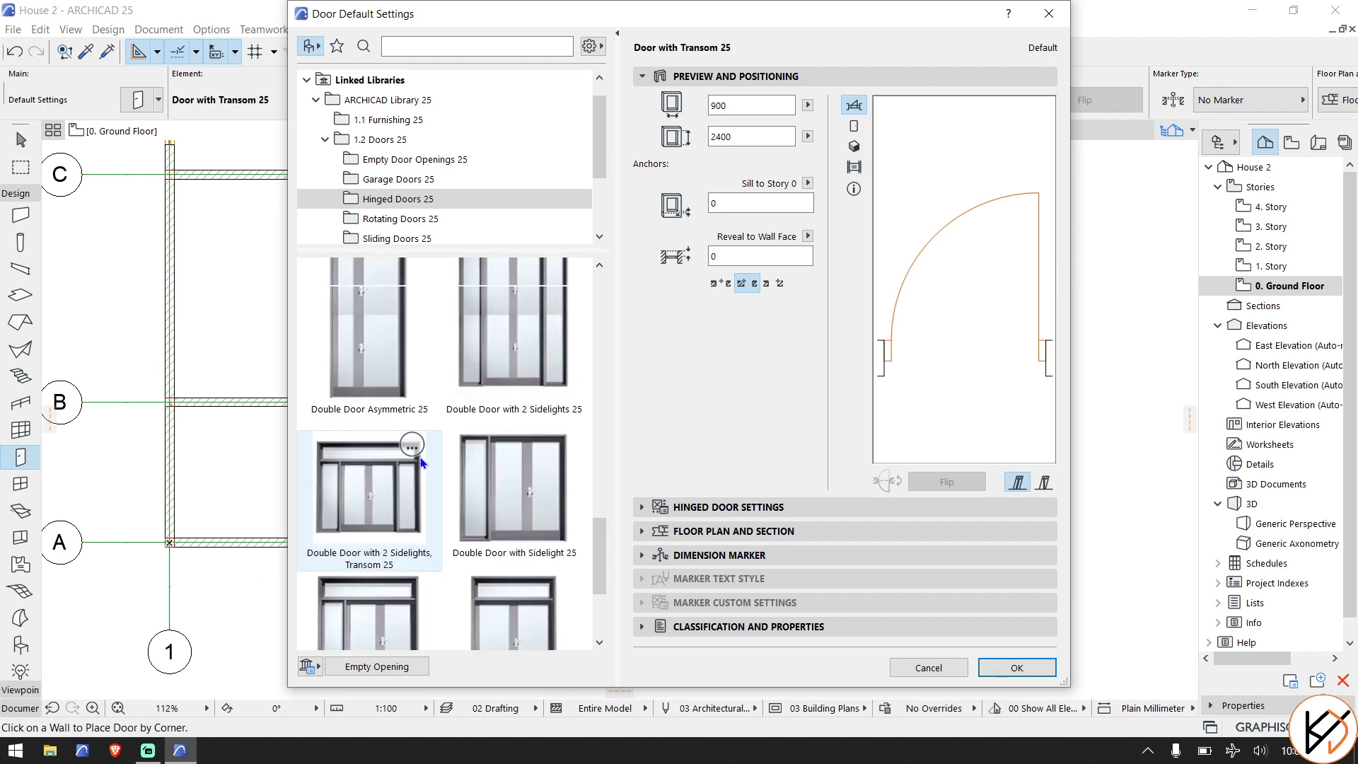
scroll(421, 457, "up", 10)
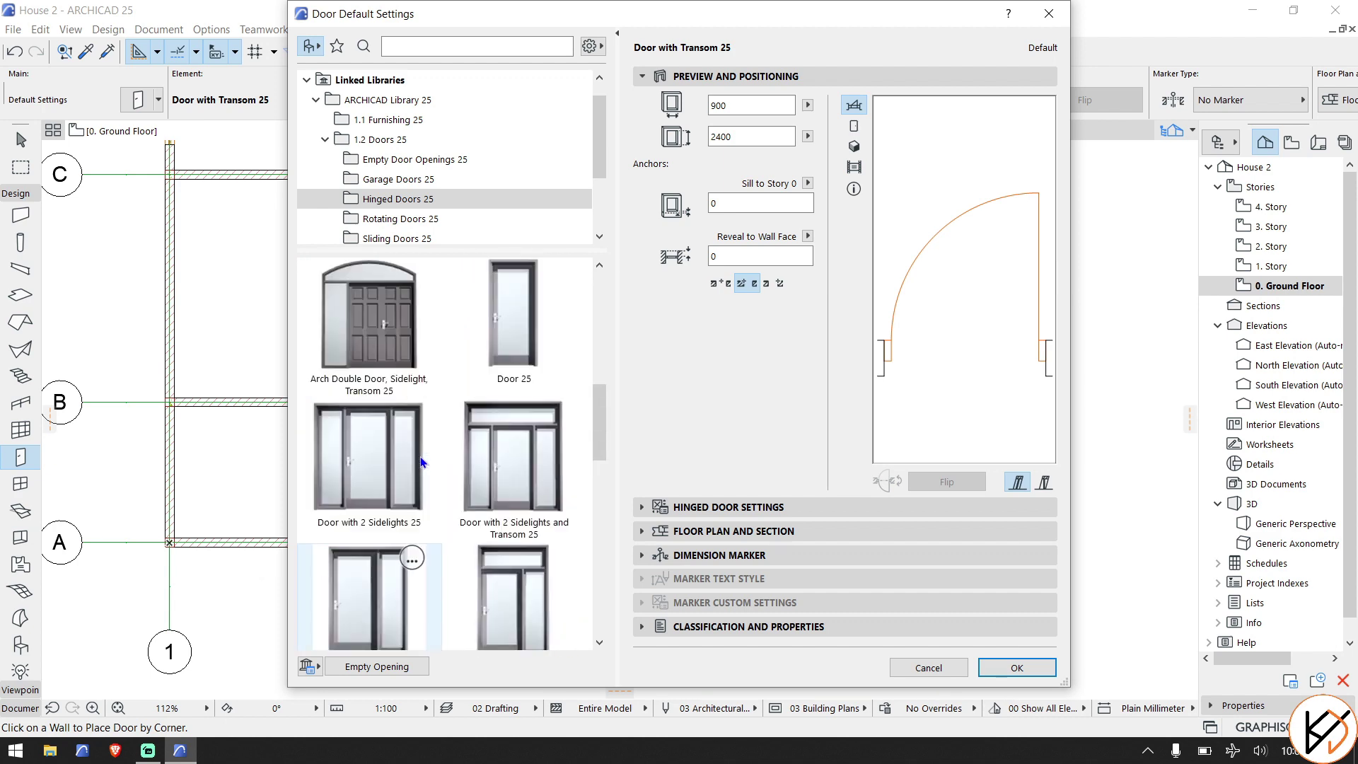
scroll(421, 462, "up", 3)
scroll(421, 461, "up", 2)
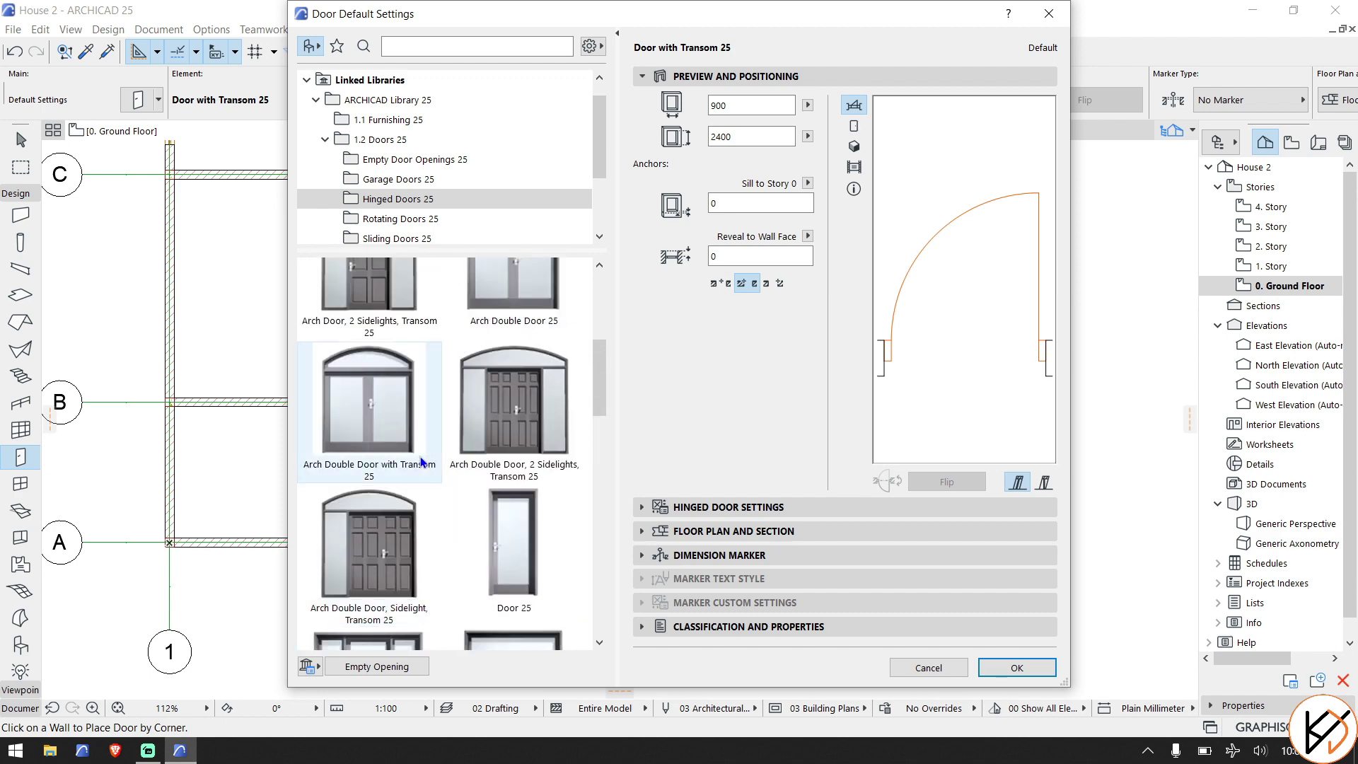
scroll(421, 462, "down", 5)
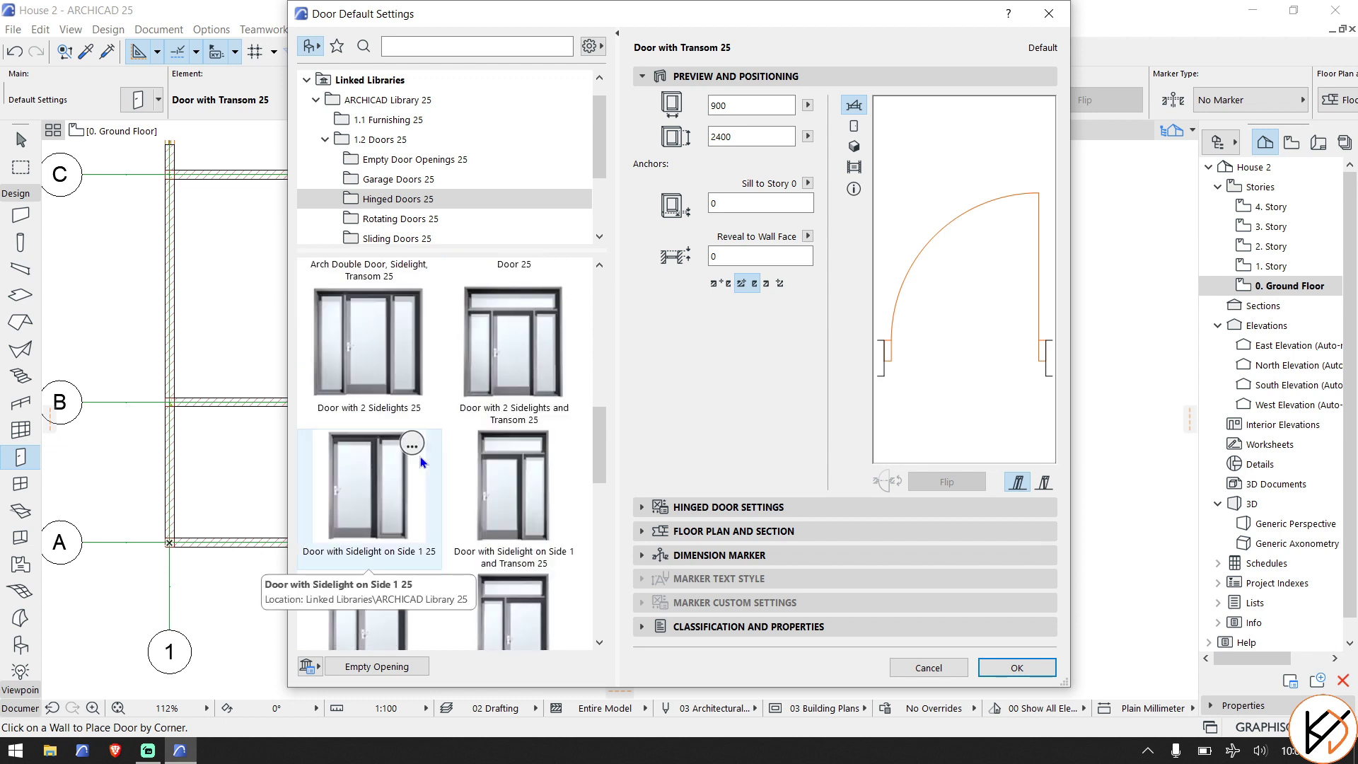
scroll(420, 462, "down", 6)
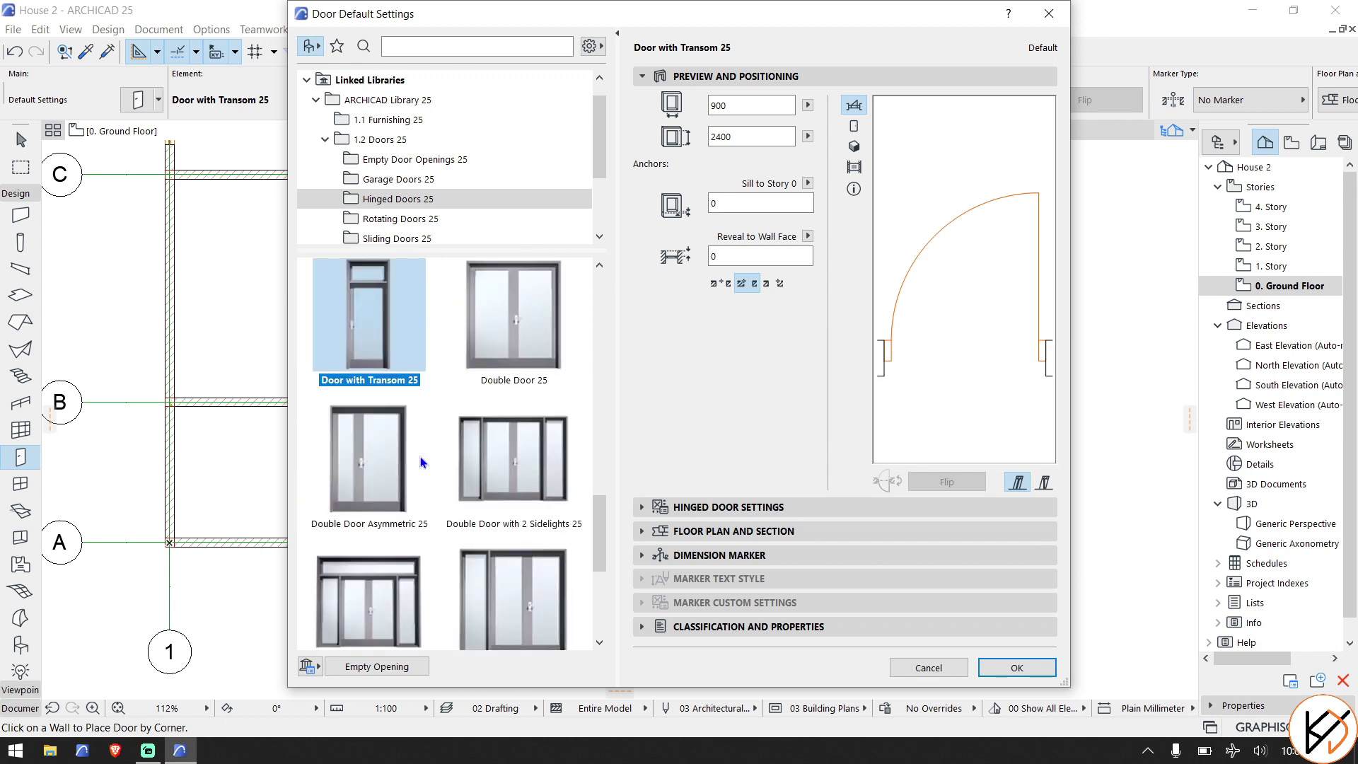
scroll(420, 457, "down", 1)
scroll(425, 453, "up", 6)
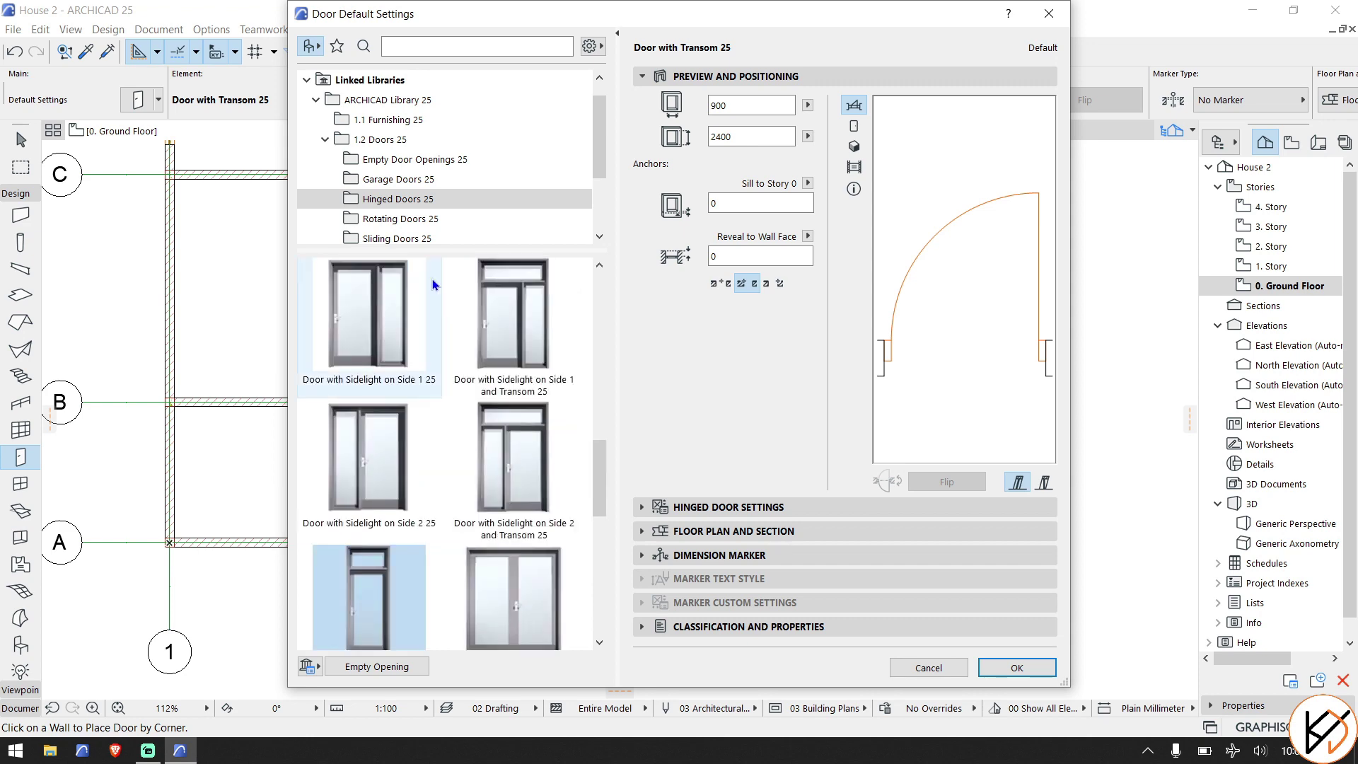
Choose the Sliding Door with 2 Sidelights 25 as the default door and set its height to 2400 mm.
left_click(399, 240)
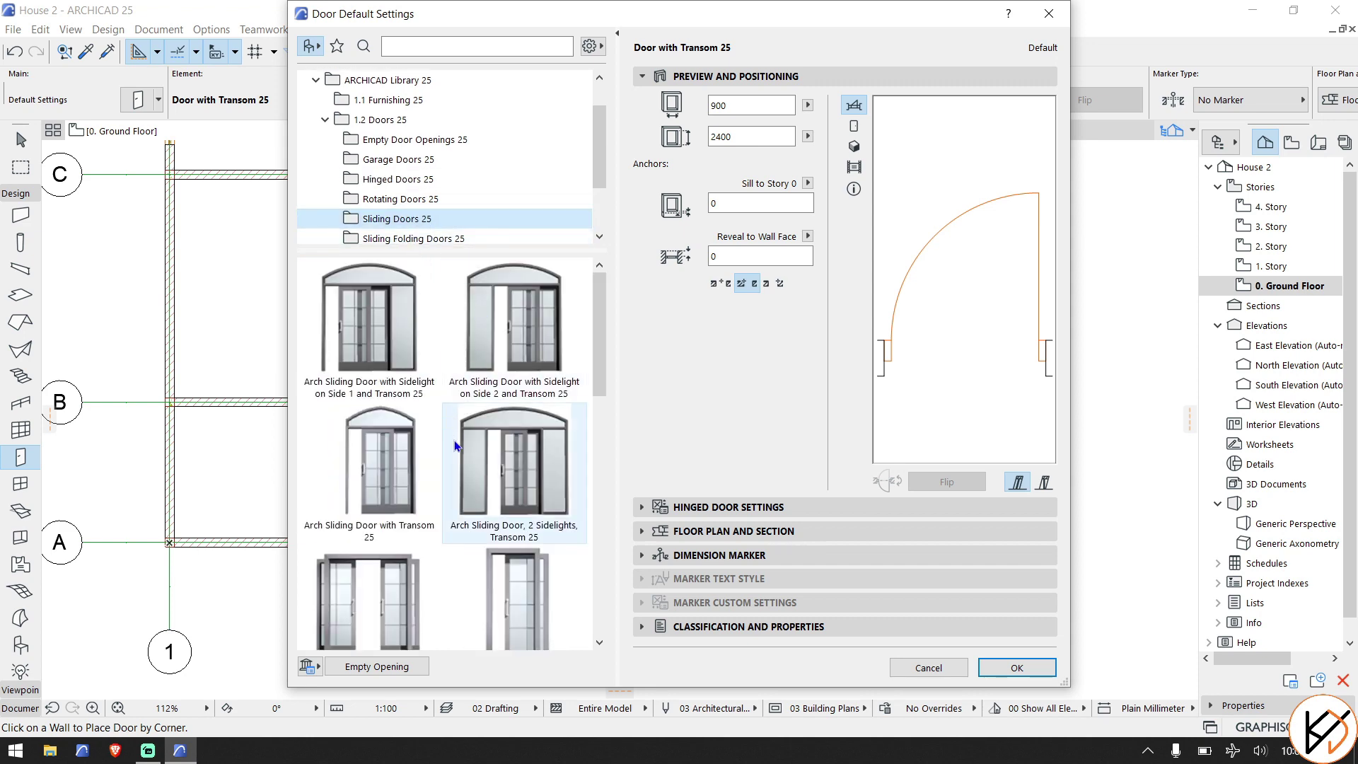
scroll(454, 446, "down", 7)
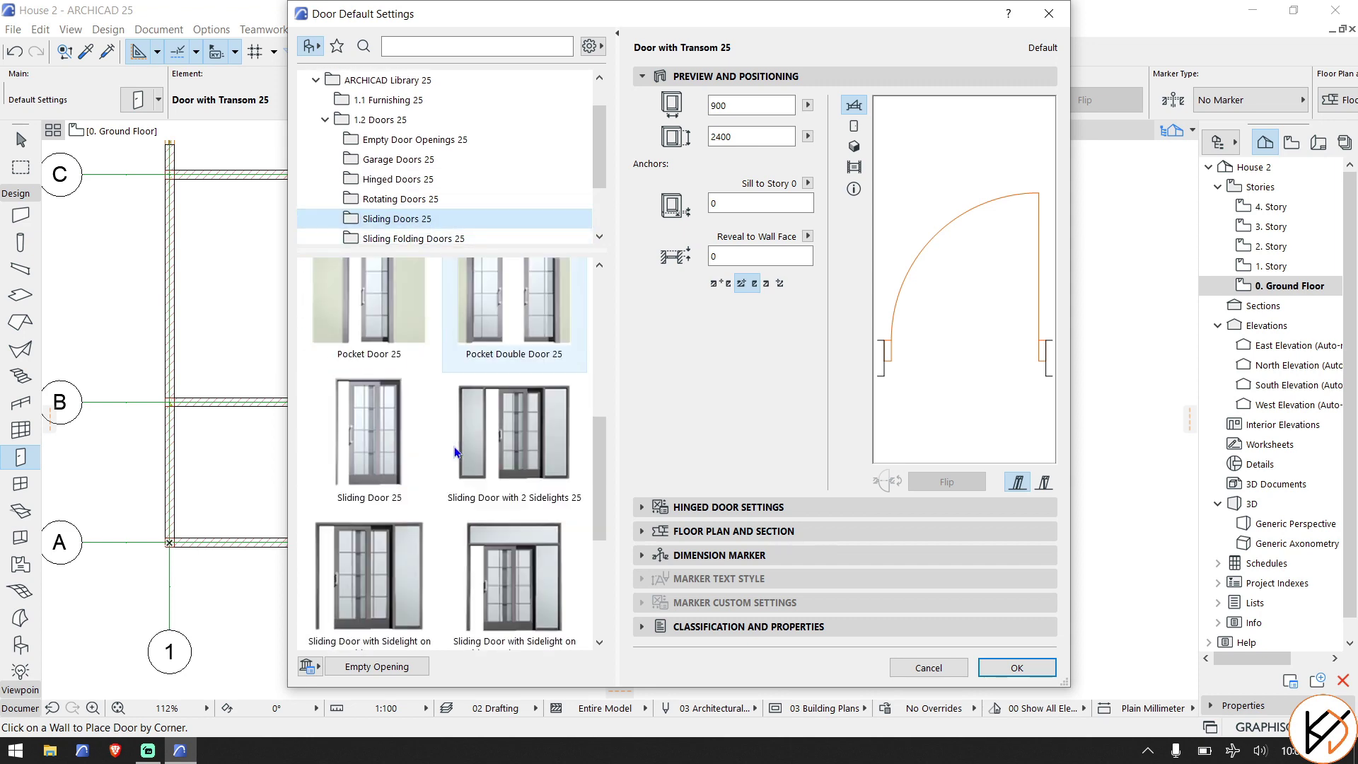
scroll(529, 480, "down", 2)
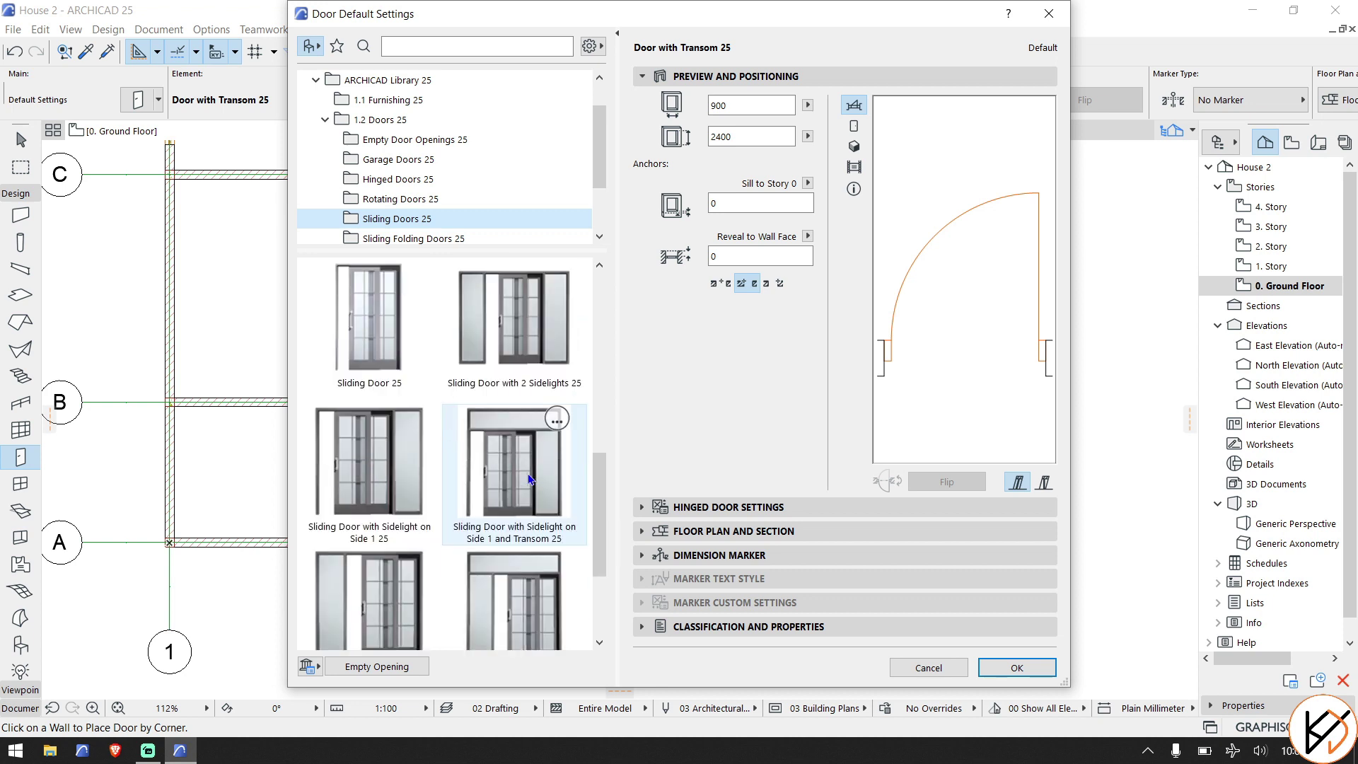
left_click(513, 342)
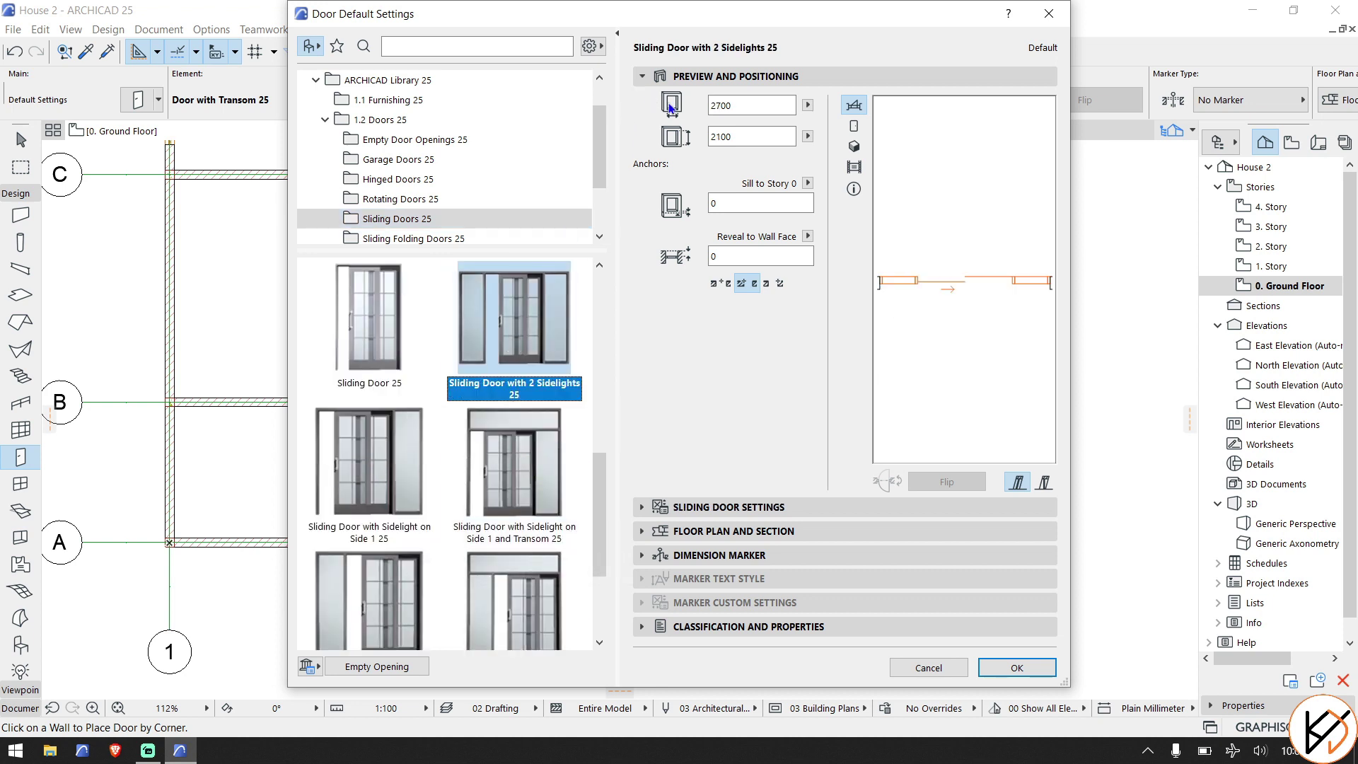
left_click(739, 136)
type("2400")
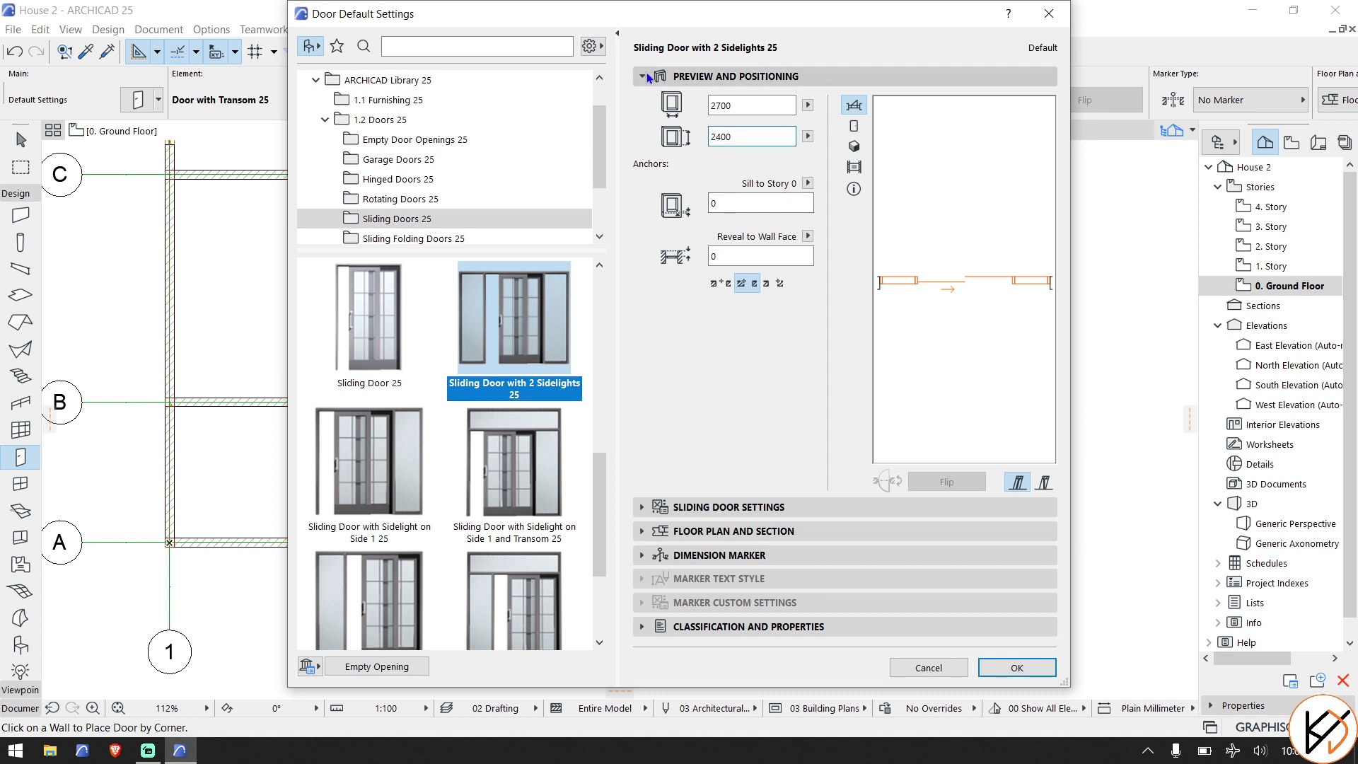
Give the sliding door a Prairie Style leaf and set its 3D detail level to Full.
left_click(651, 75)
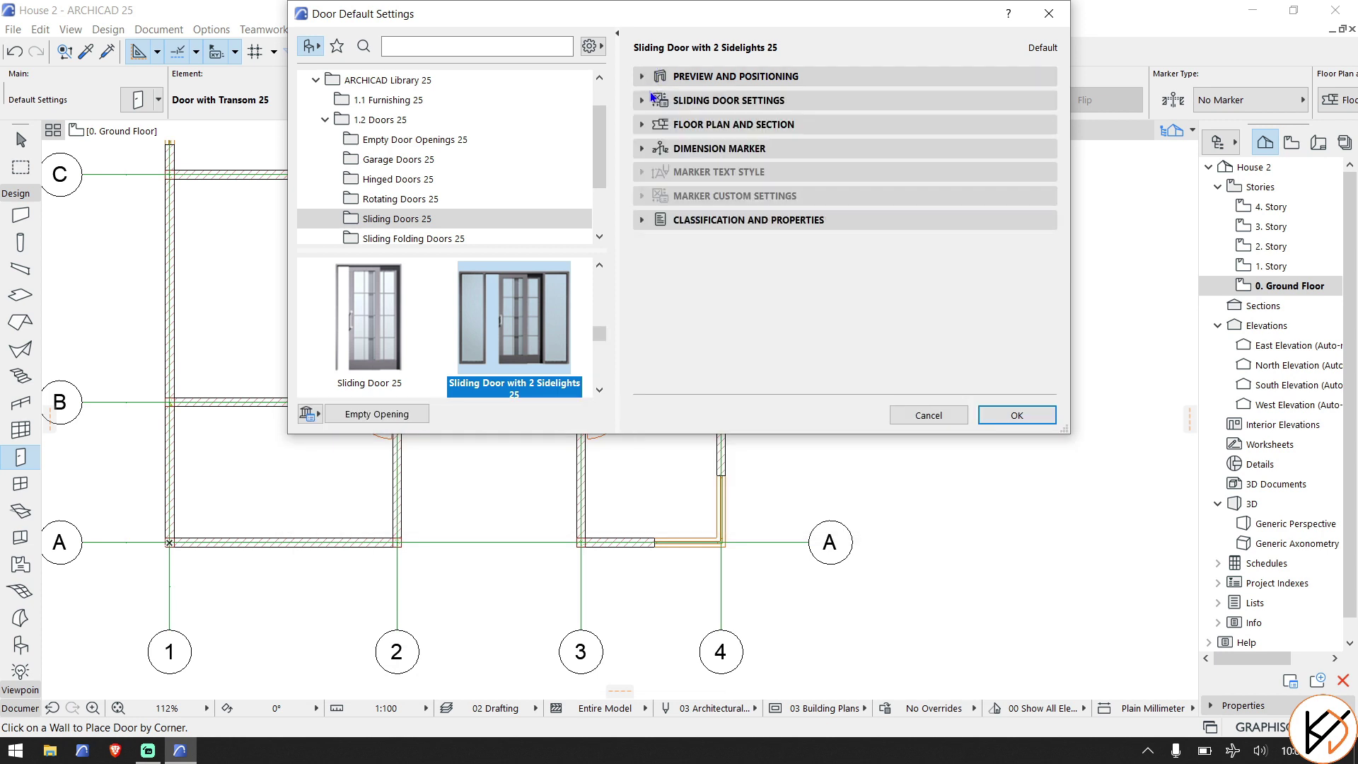
left_click(729, 99)
left_click(727, 209)
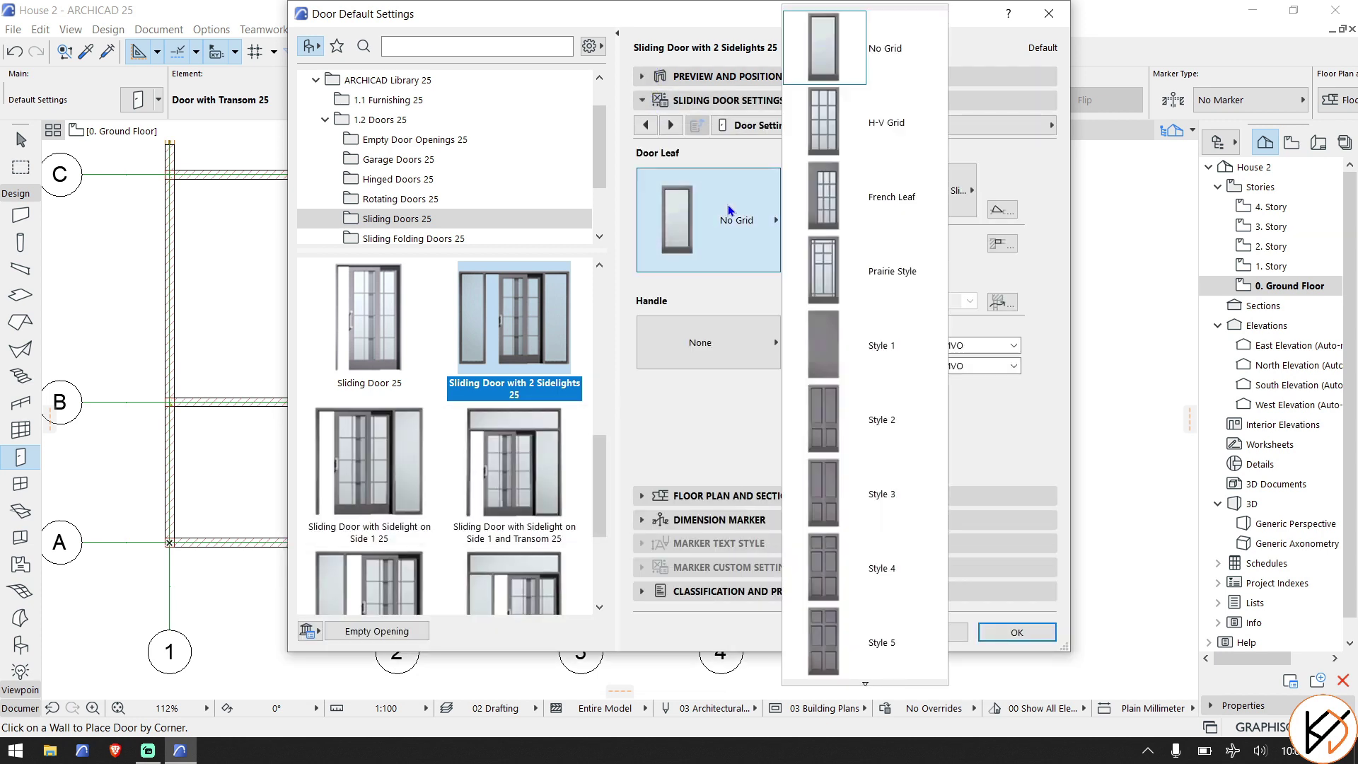
scroll(871, 215, "down", 5)
scroll(869, 225, "up", 5)
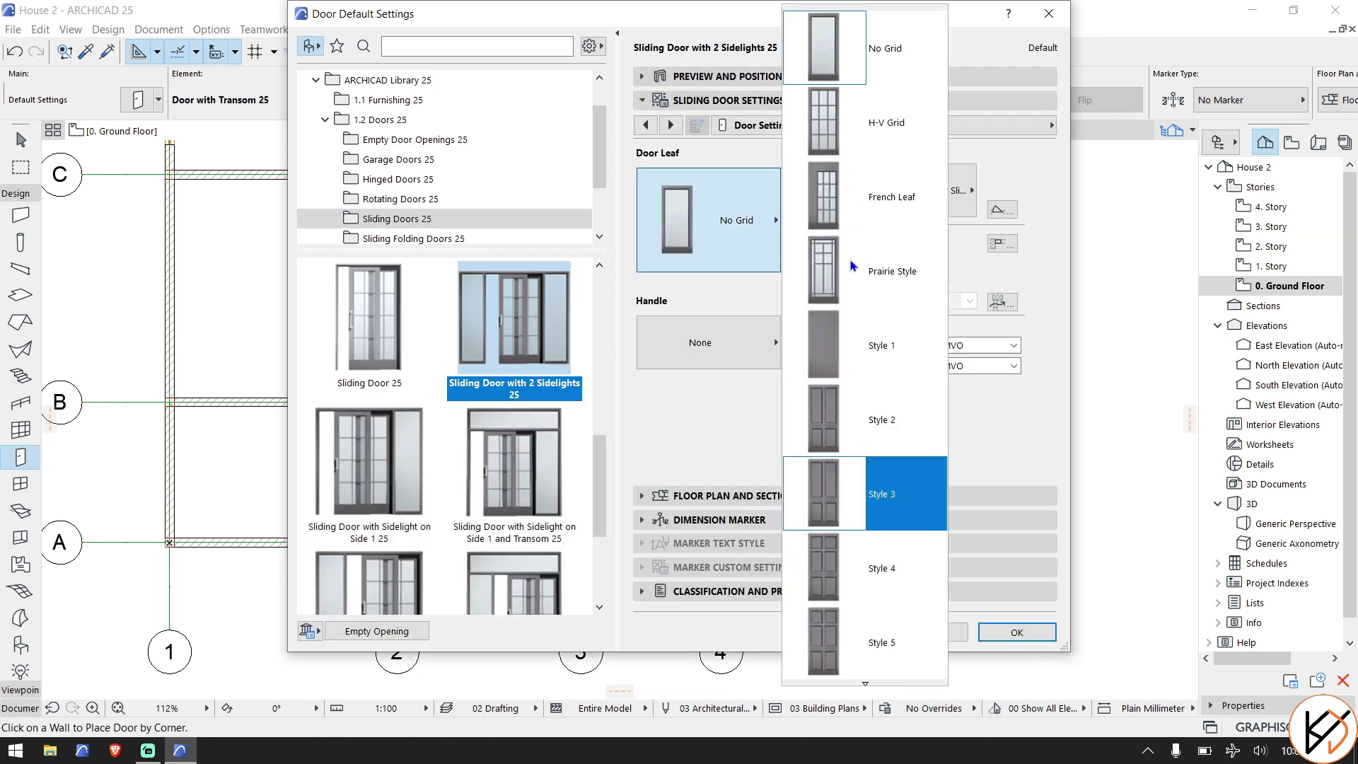
left_click(902, 276)
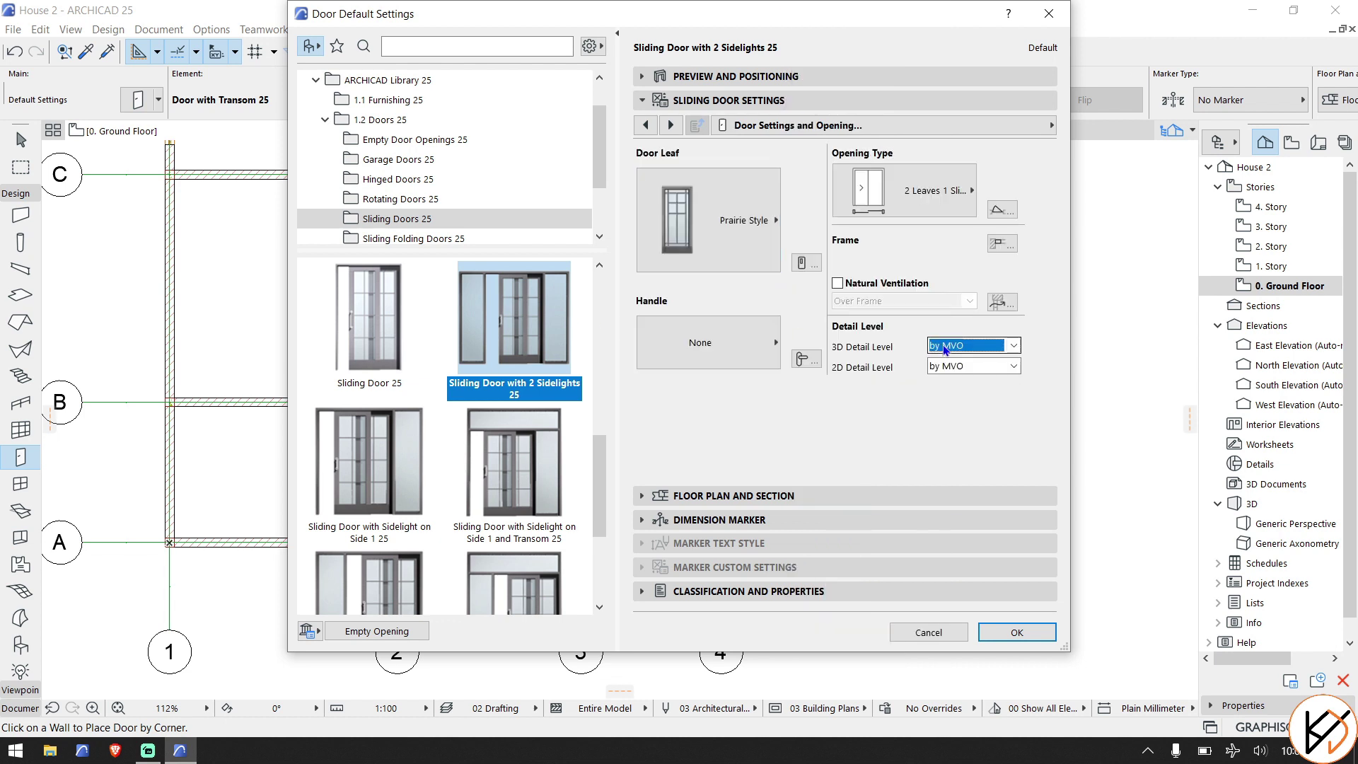
left_click(973, 346)
left_click(951, 377)
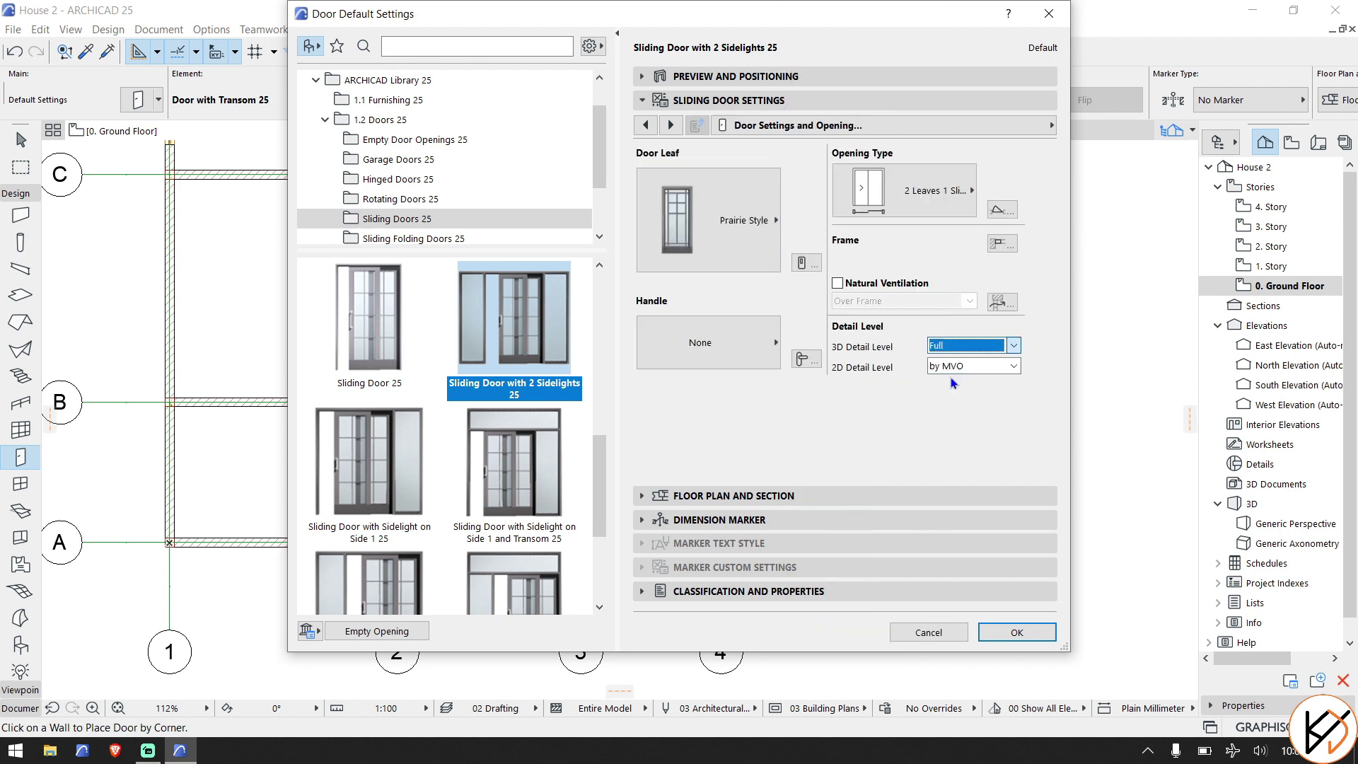
Set the sliding door's opening type to 2 Sliding Leaves and its handle to Knob 3.
left_click(940, 175)
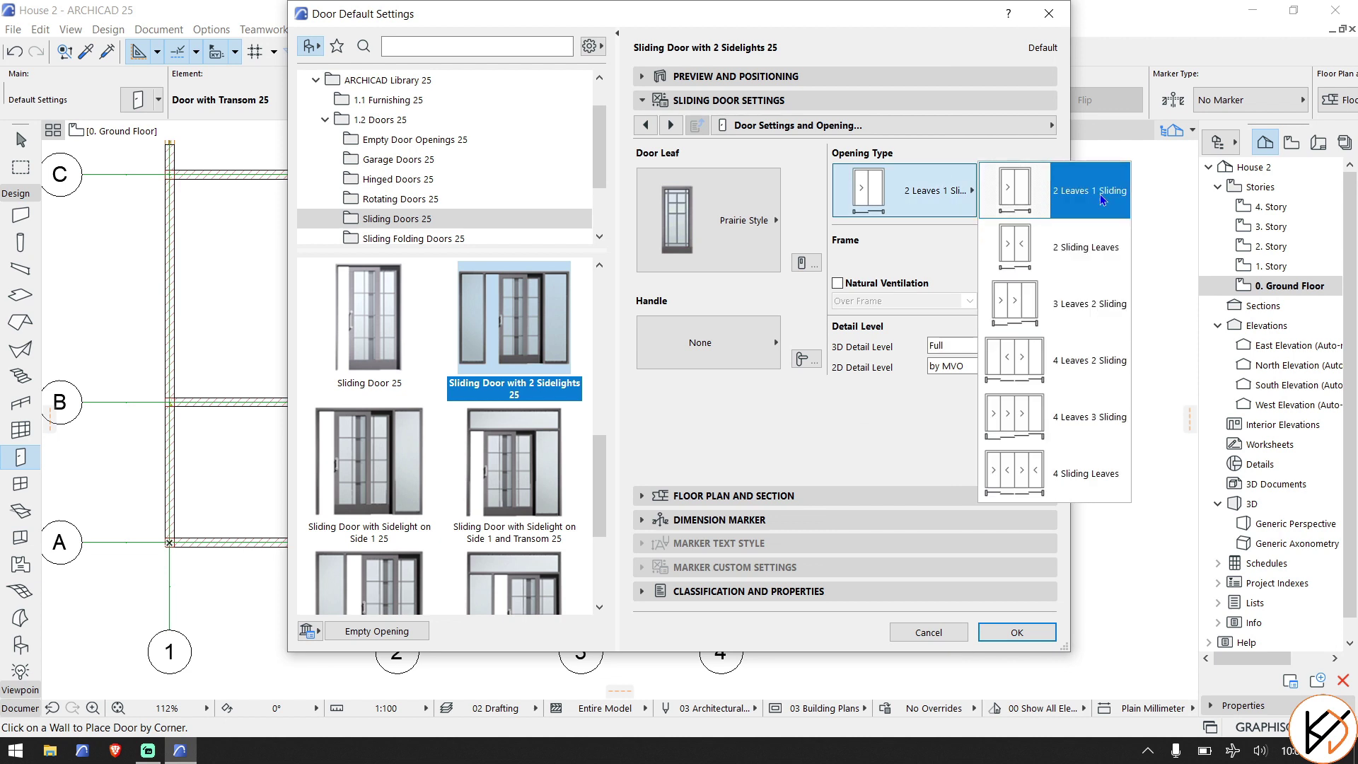
left_click(1102, 243)
left_click(769, 325)
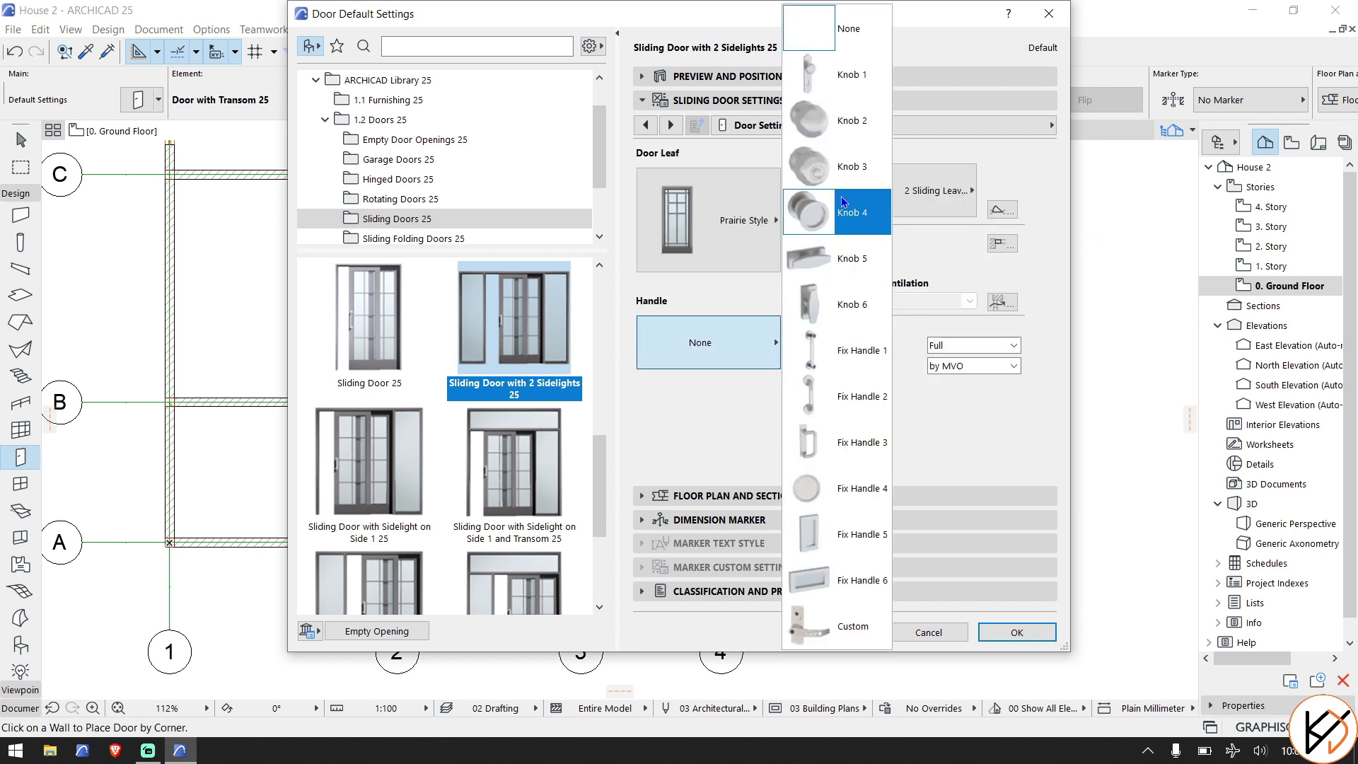
left_click(849, 167)
Override the model view options for the sliding door's 3D projections and turn off its opening line.
left_click(672, 126)
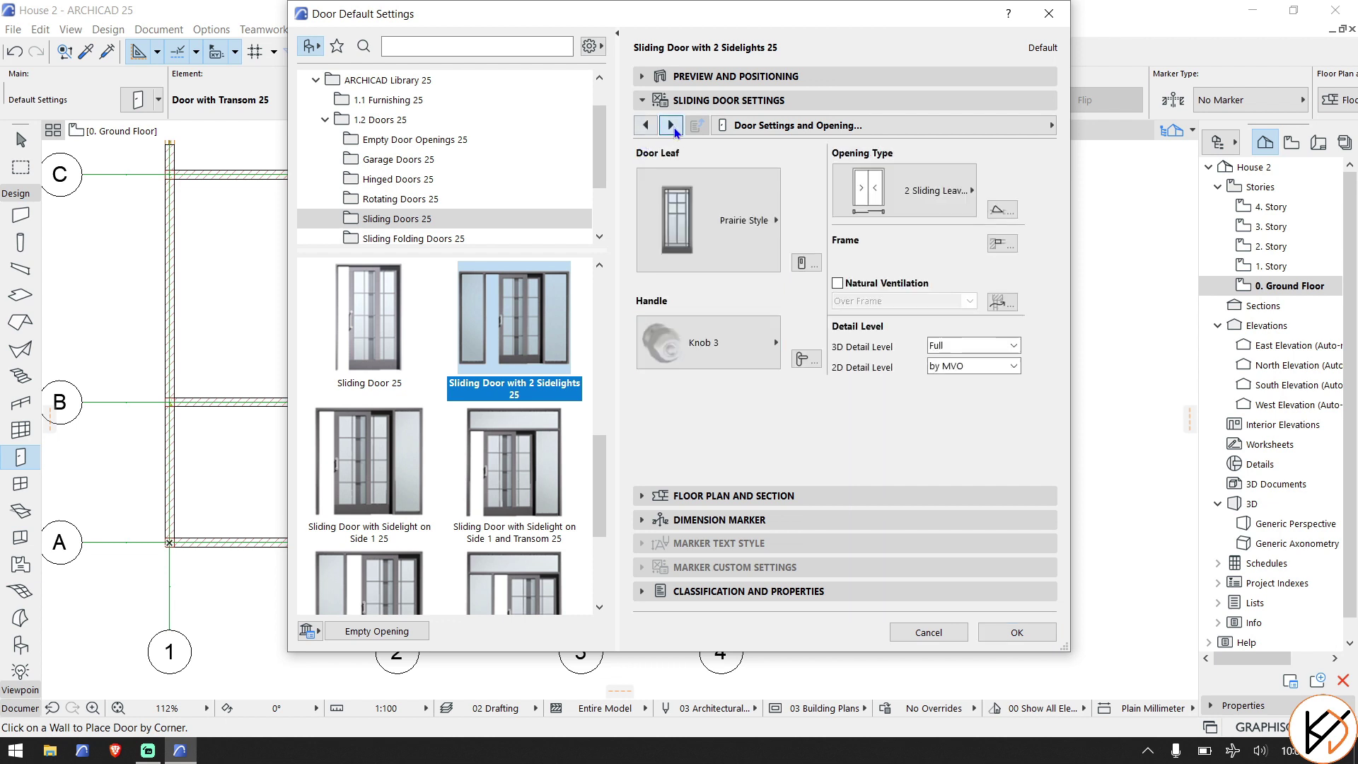
left_click(672, 126)
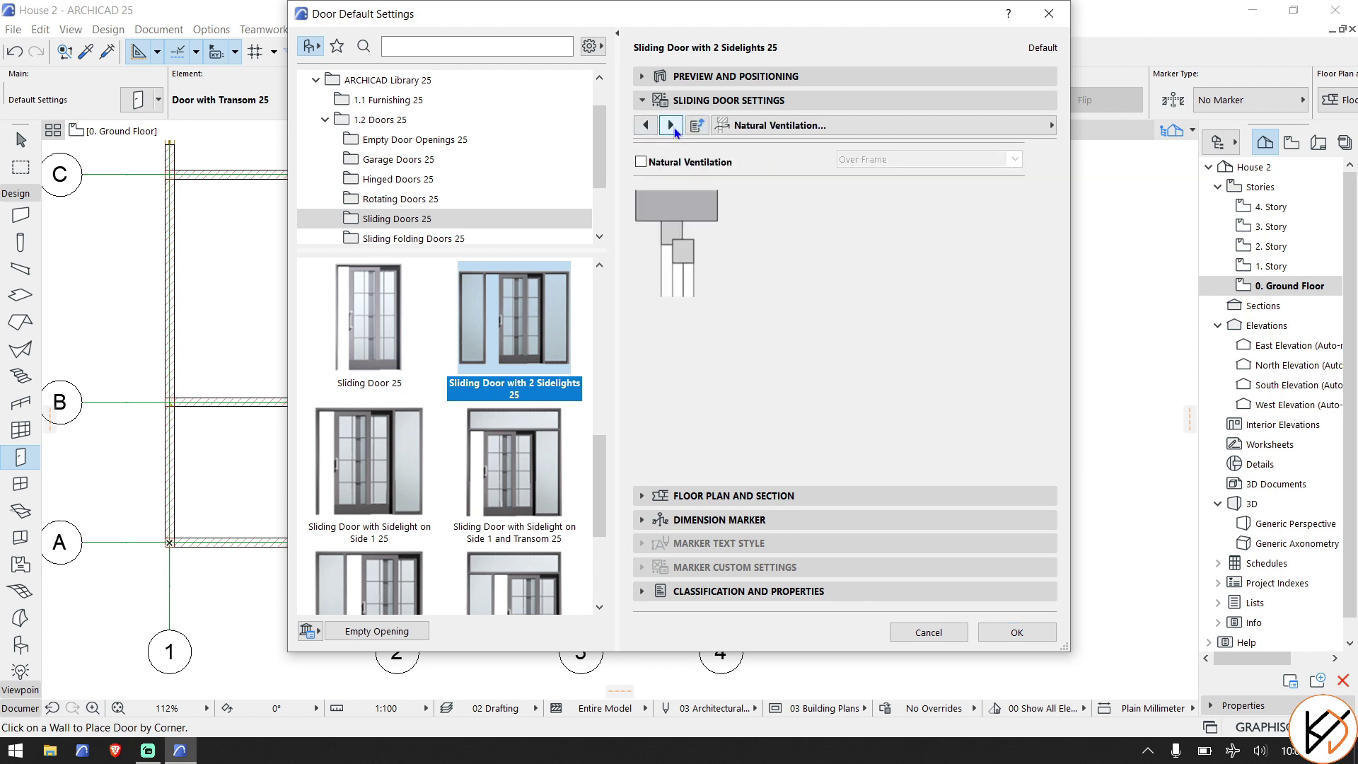
left_click(672, 126)
left_click(672, 126)
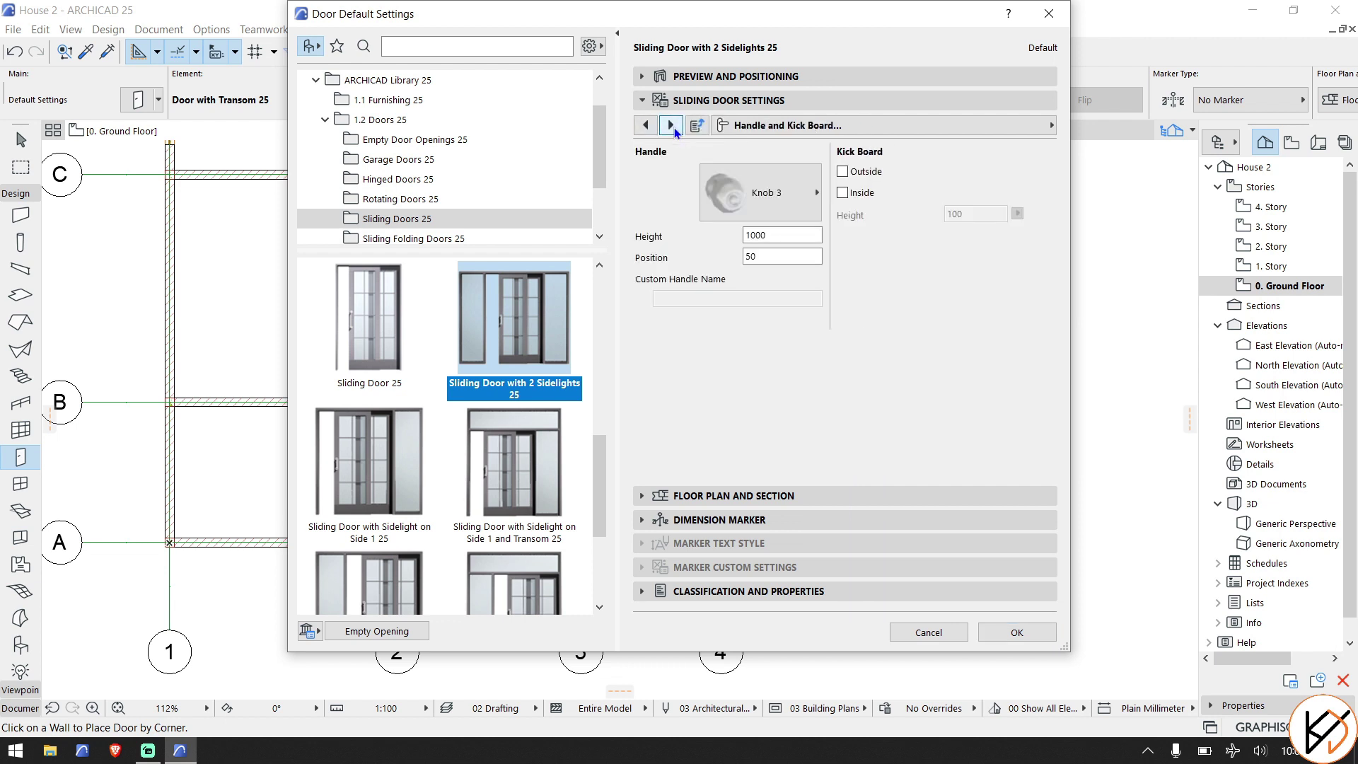
left_click(672, 126)
left_click(672, 126)
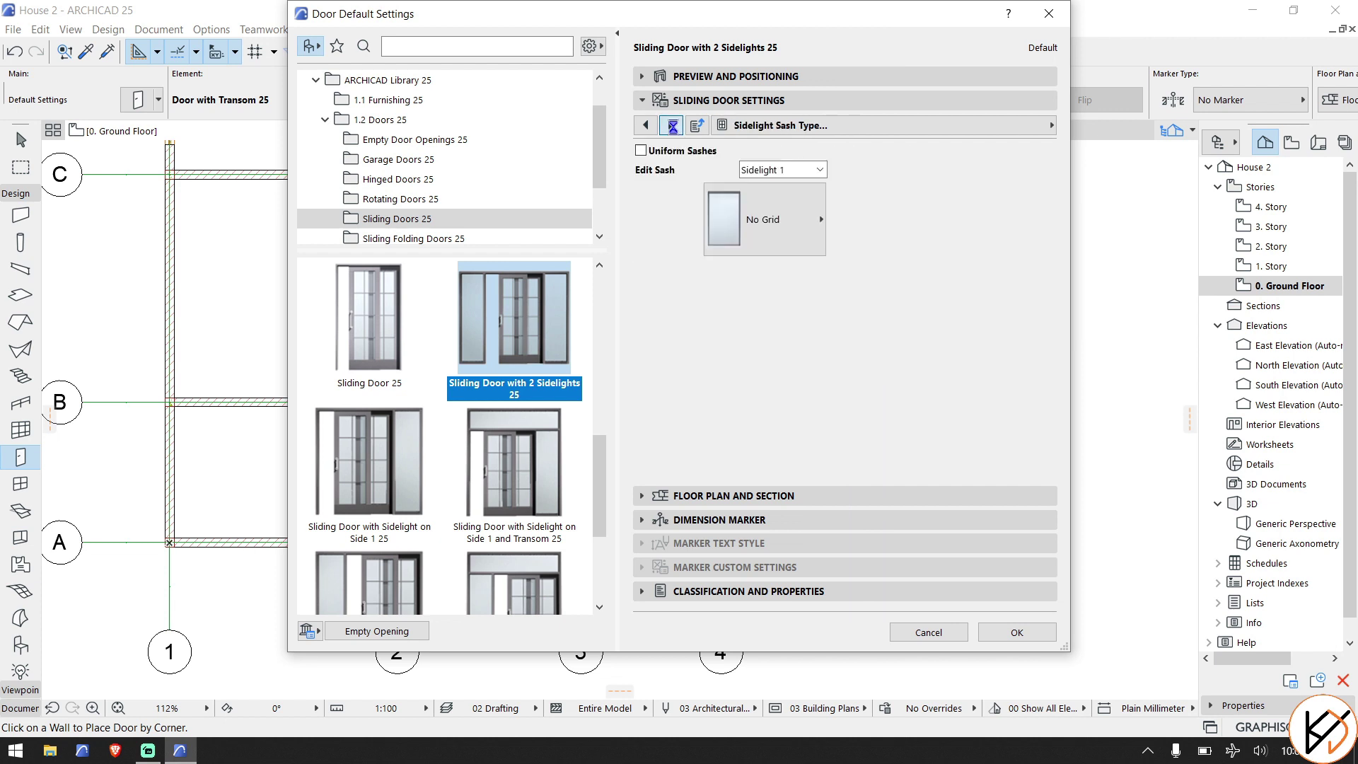
left_click(672, 126)
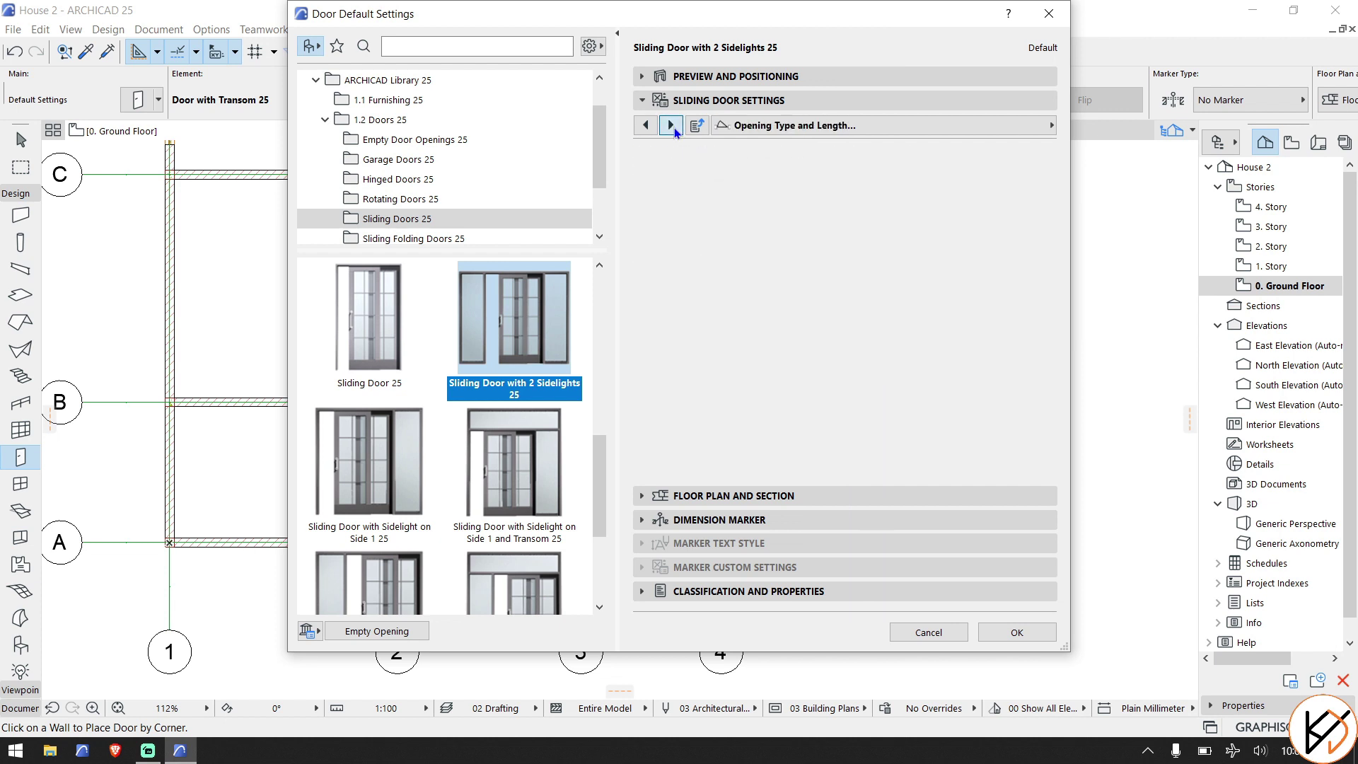
left_click(672, 126)
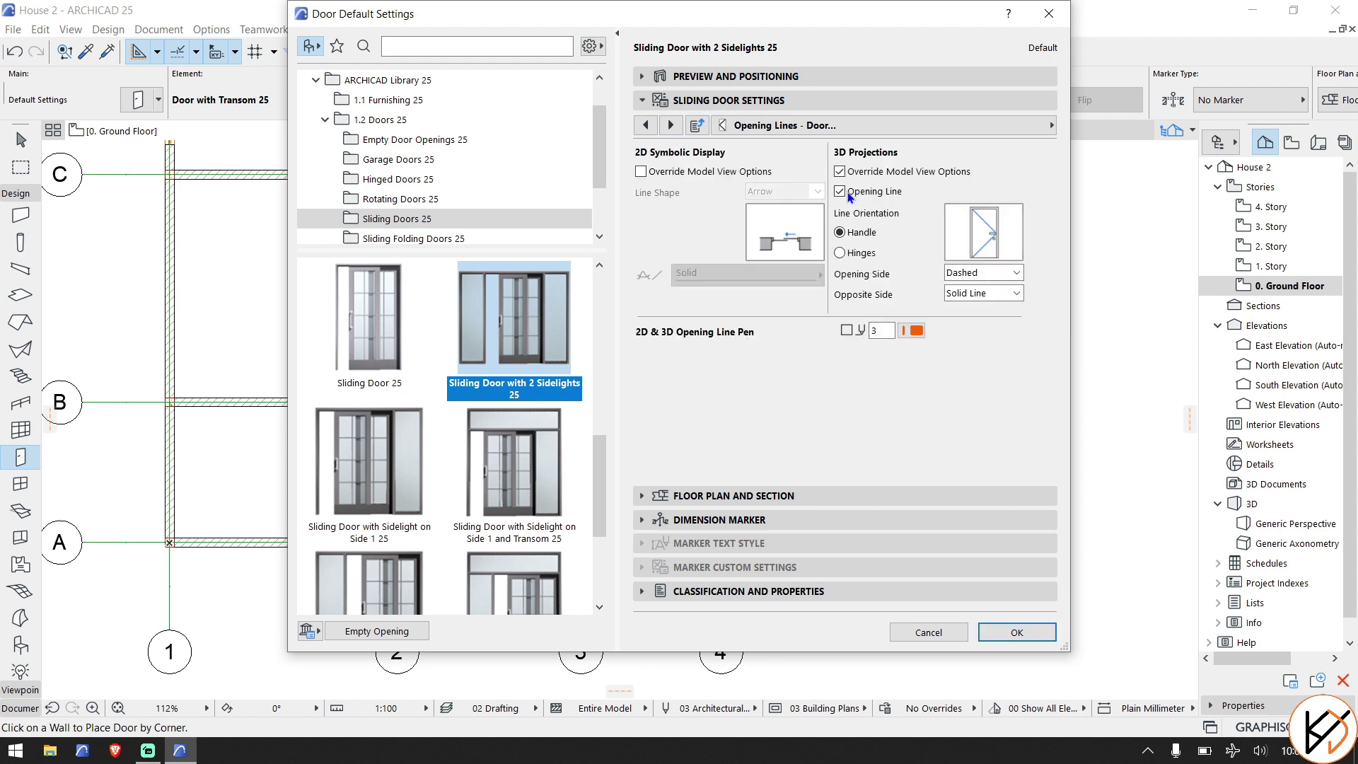
left_click(848, 193)
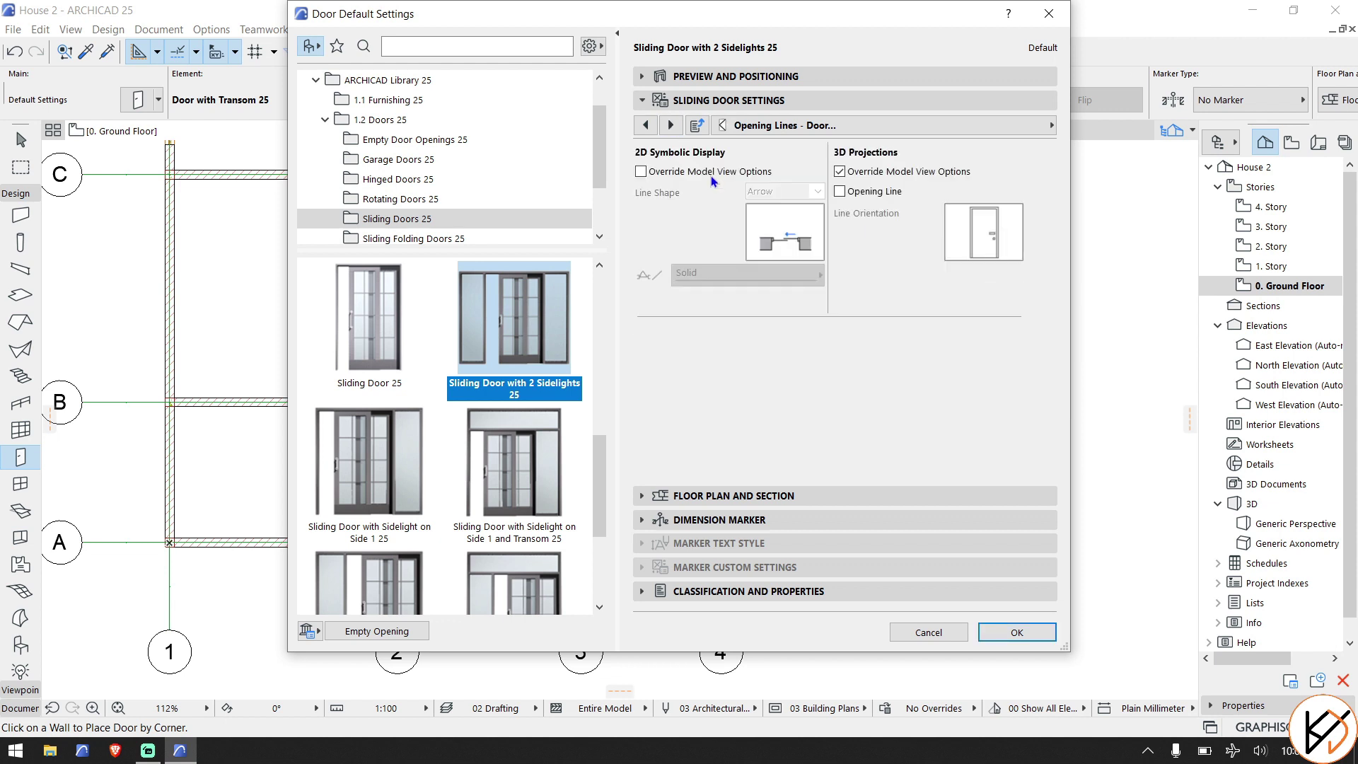
Apply uniform door surfaces in Wood - Mahogany Horizontal to the sliding door and accept the door defaults.
left_click(669, 130)
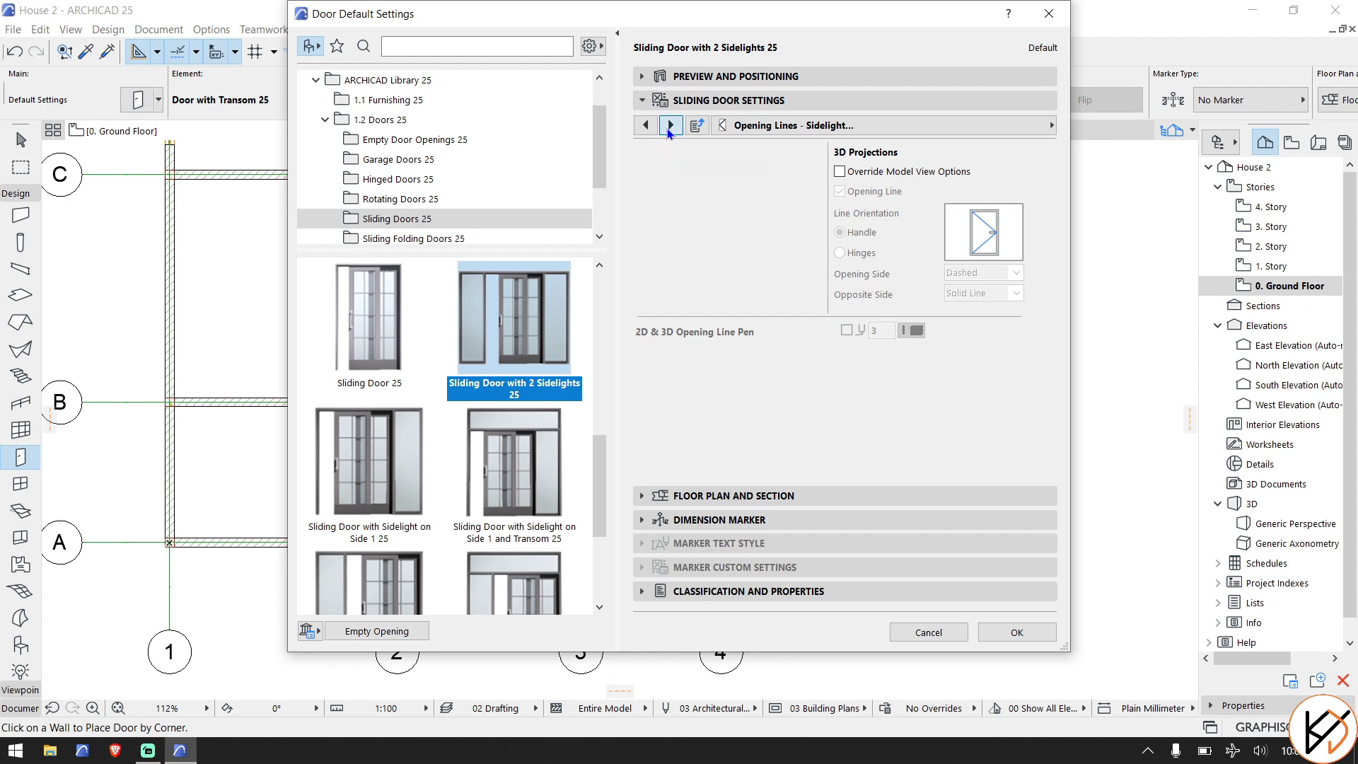
left_click(669, 129)
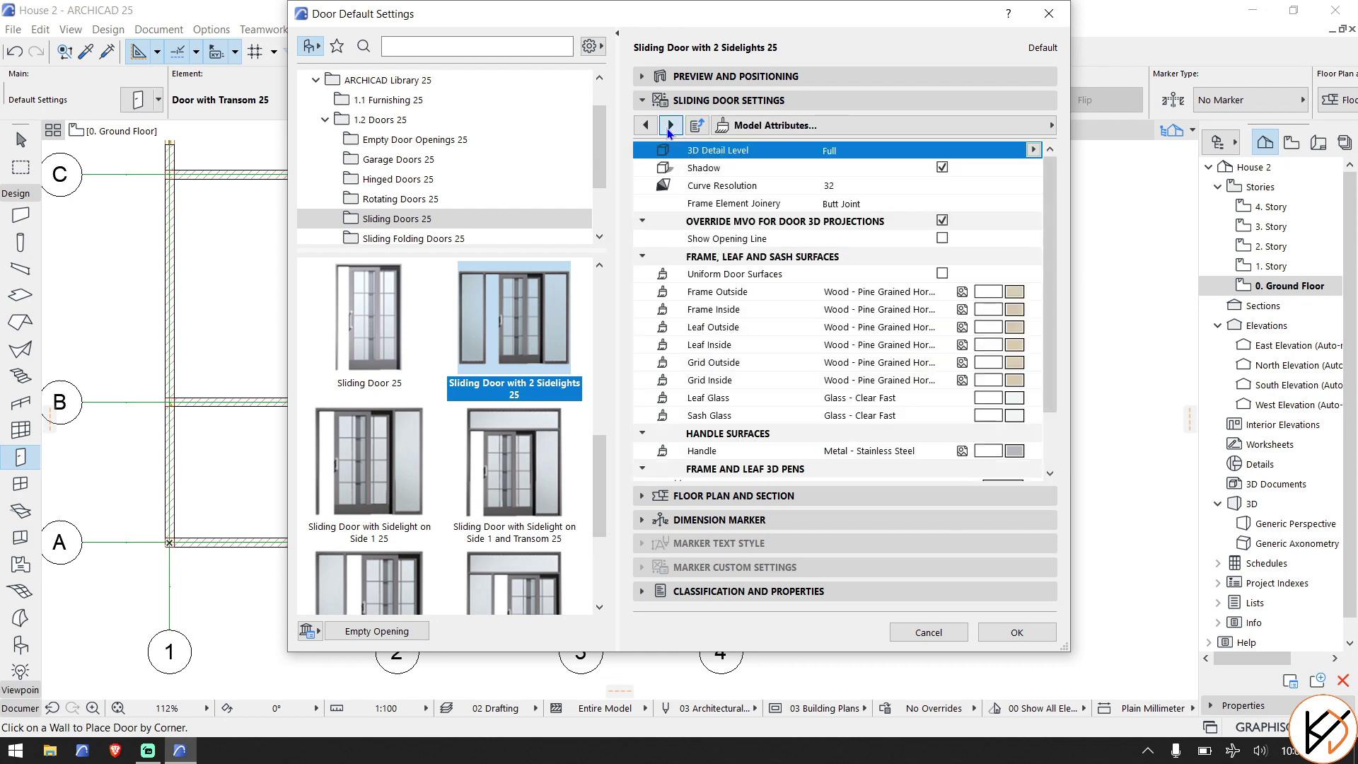
left_click(943, 273)
left_click(979, 286)
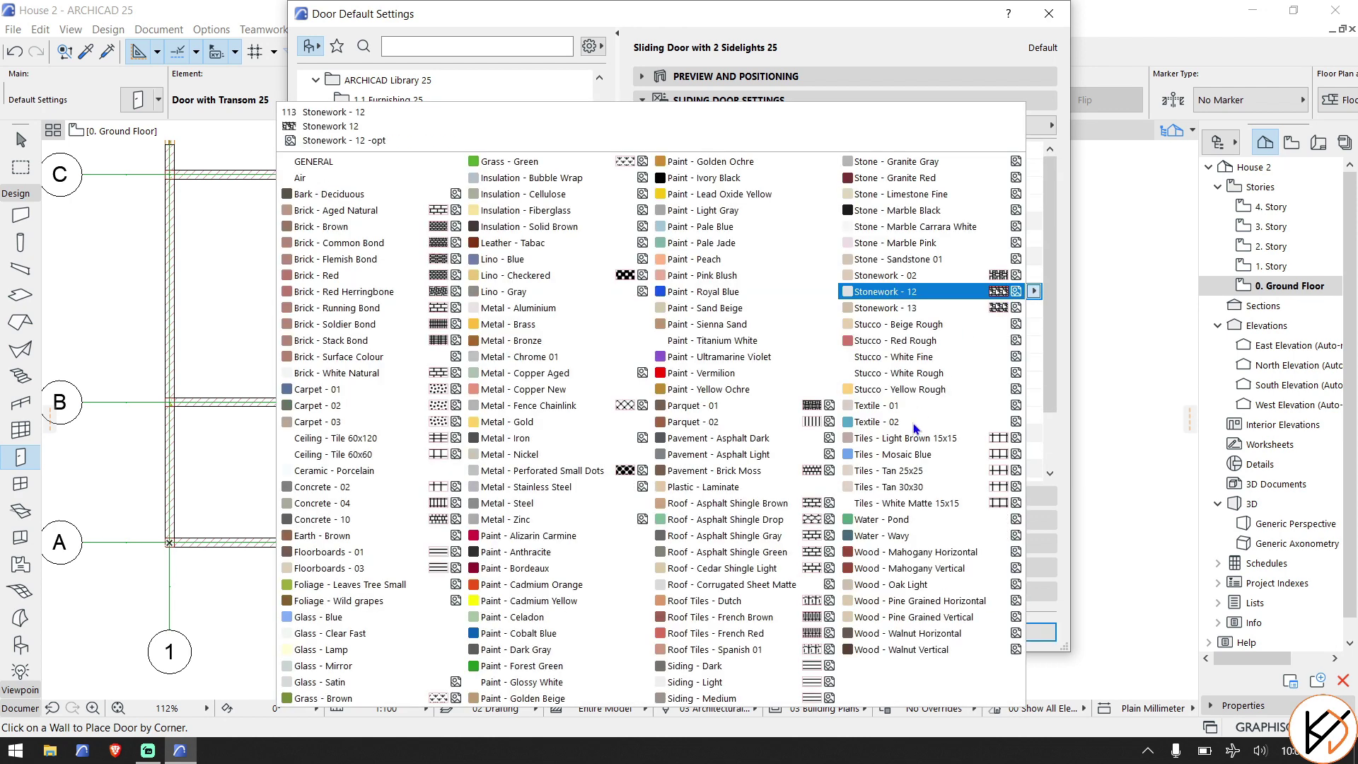
left_click(920, 552)
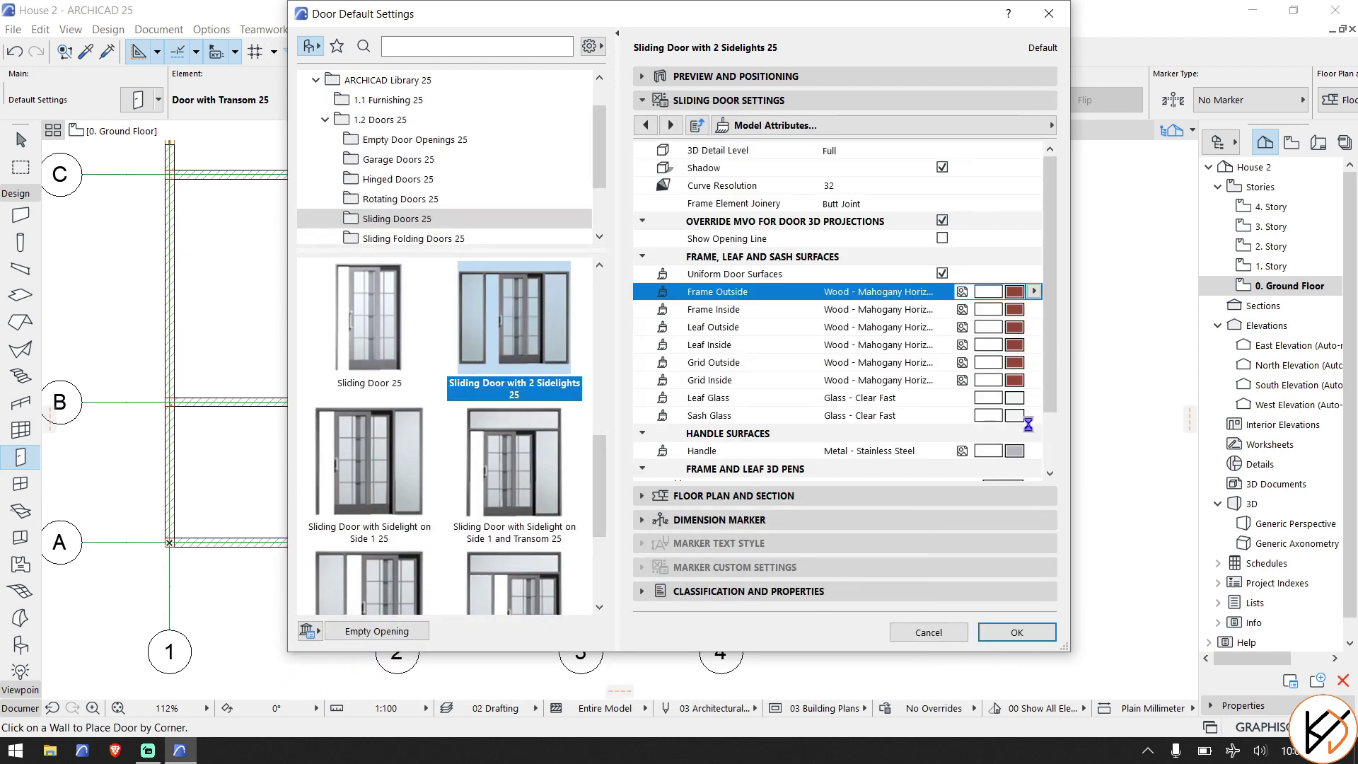
left_click(1018, 632)
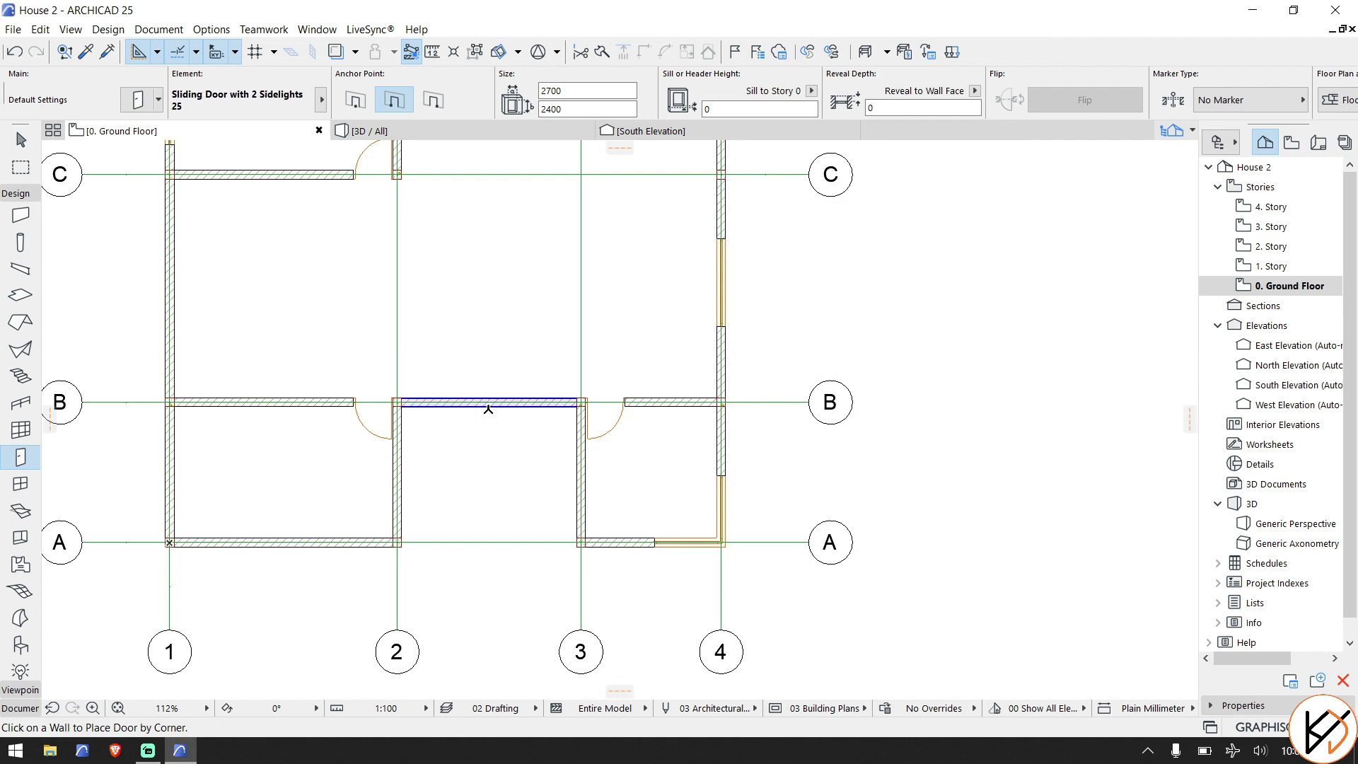
Place the sliding door with two sidelights at the midpoint of the grid B wall between grids 2 and 3.
scroll(489, 411, "up", 3)
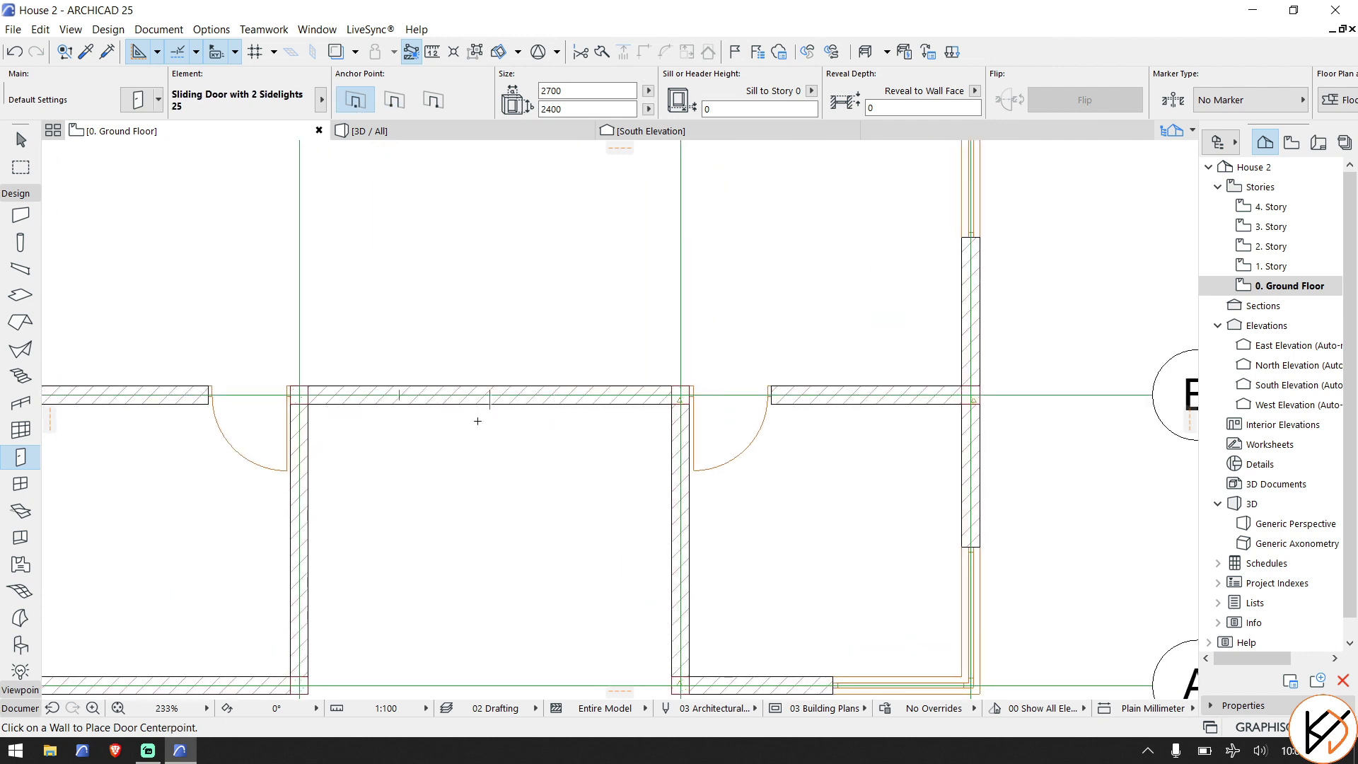
left_click(490, 416)
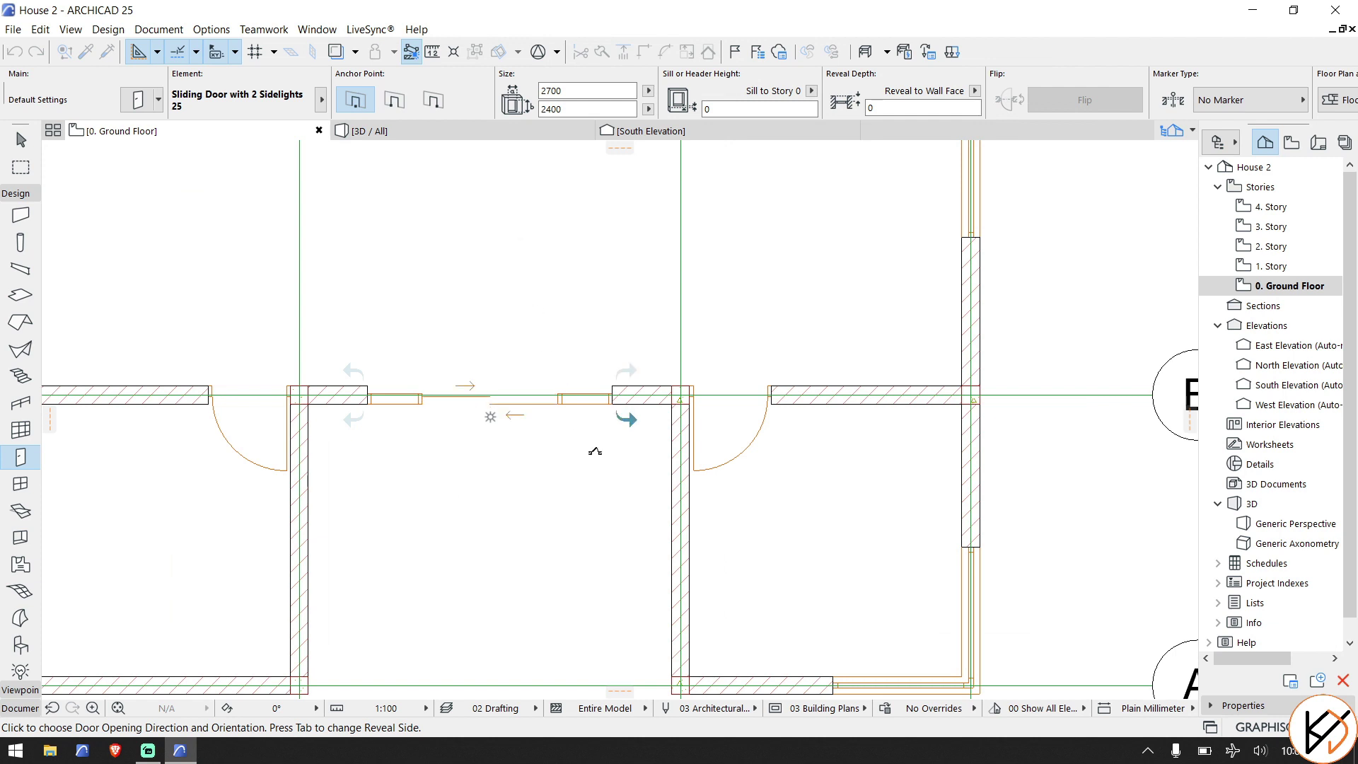
left_click(688, 514)
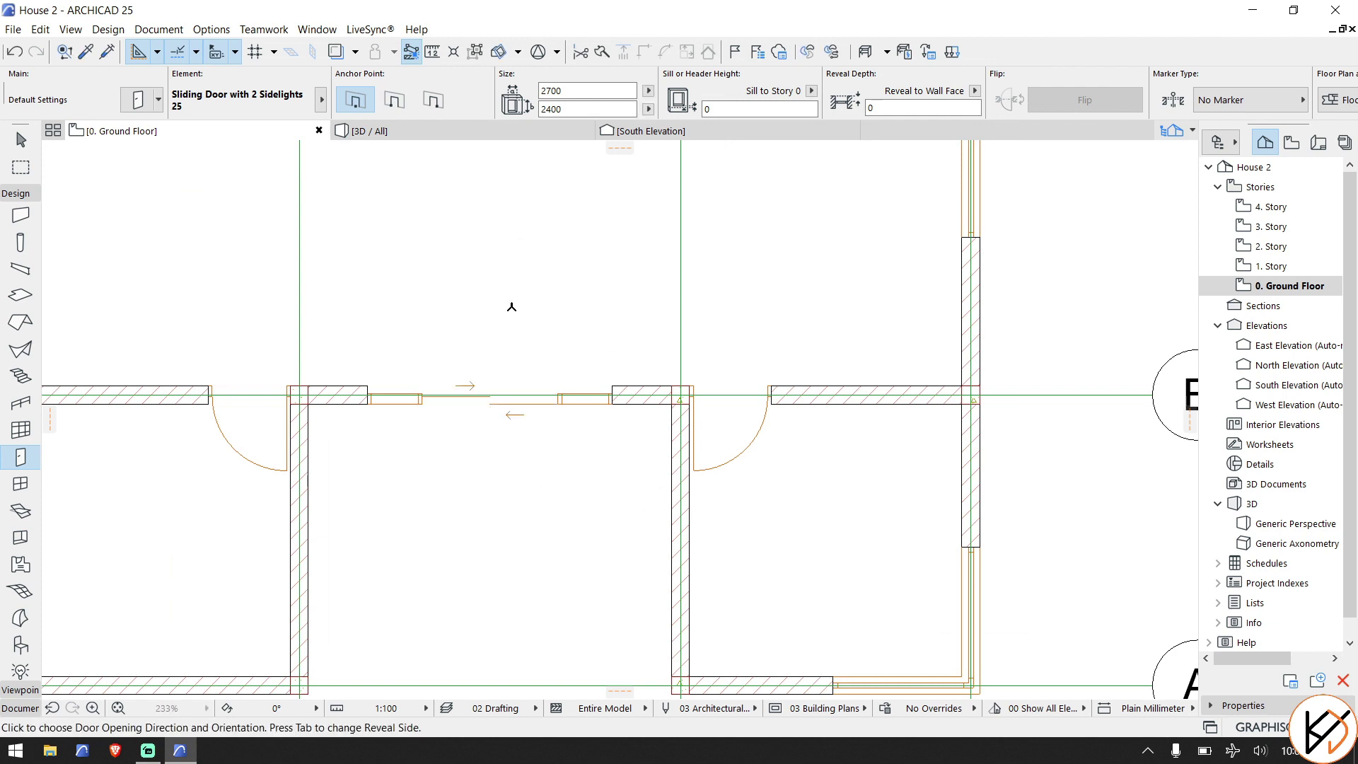
Undo the stray sliding door in the grid 3 wall and rebuild the ground floor plan.
scroll(472, 154, "down", 3)
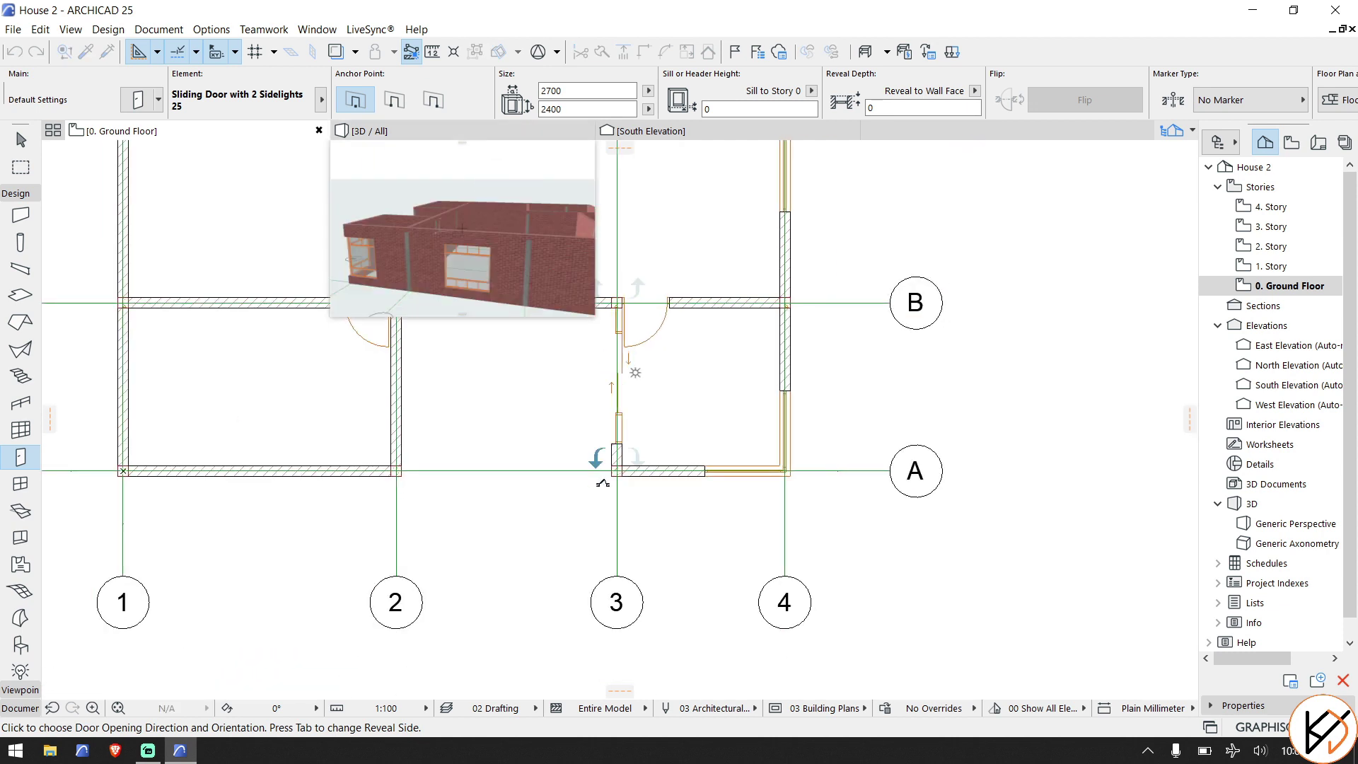
key("Escape")
scroll(550, 422, "up", 3)
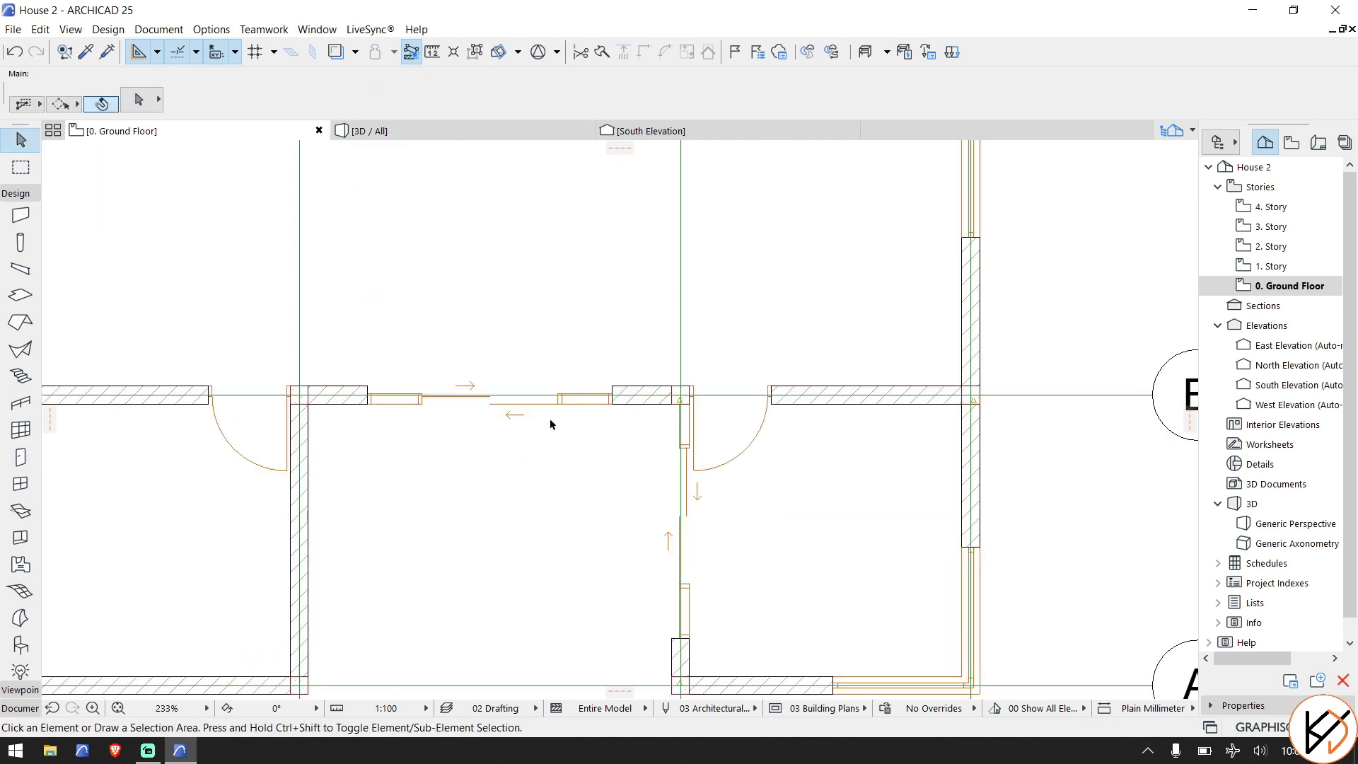
key("ctrl+z")
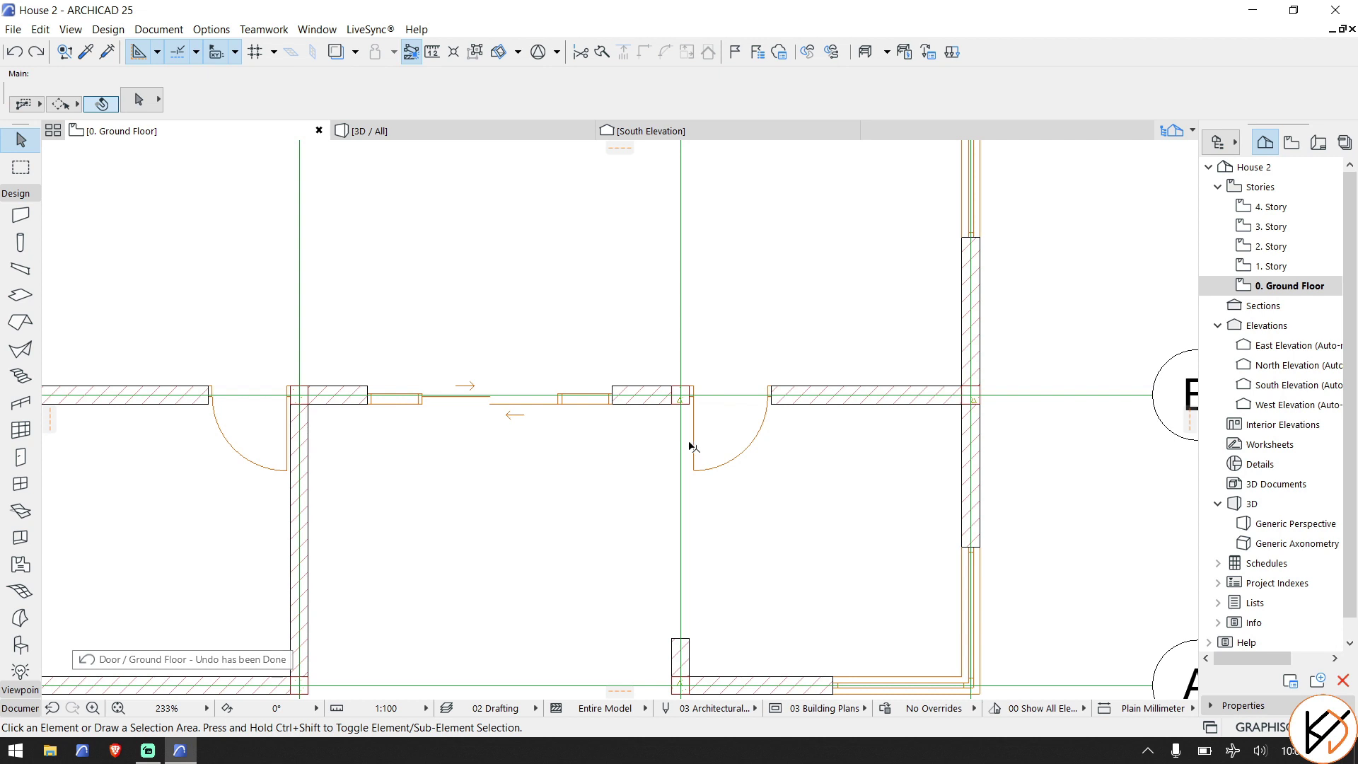
scroll(641, 447, "down", 2)
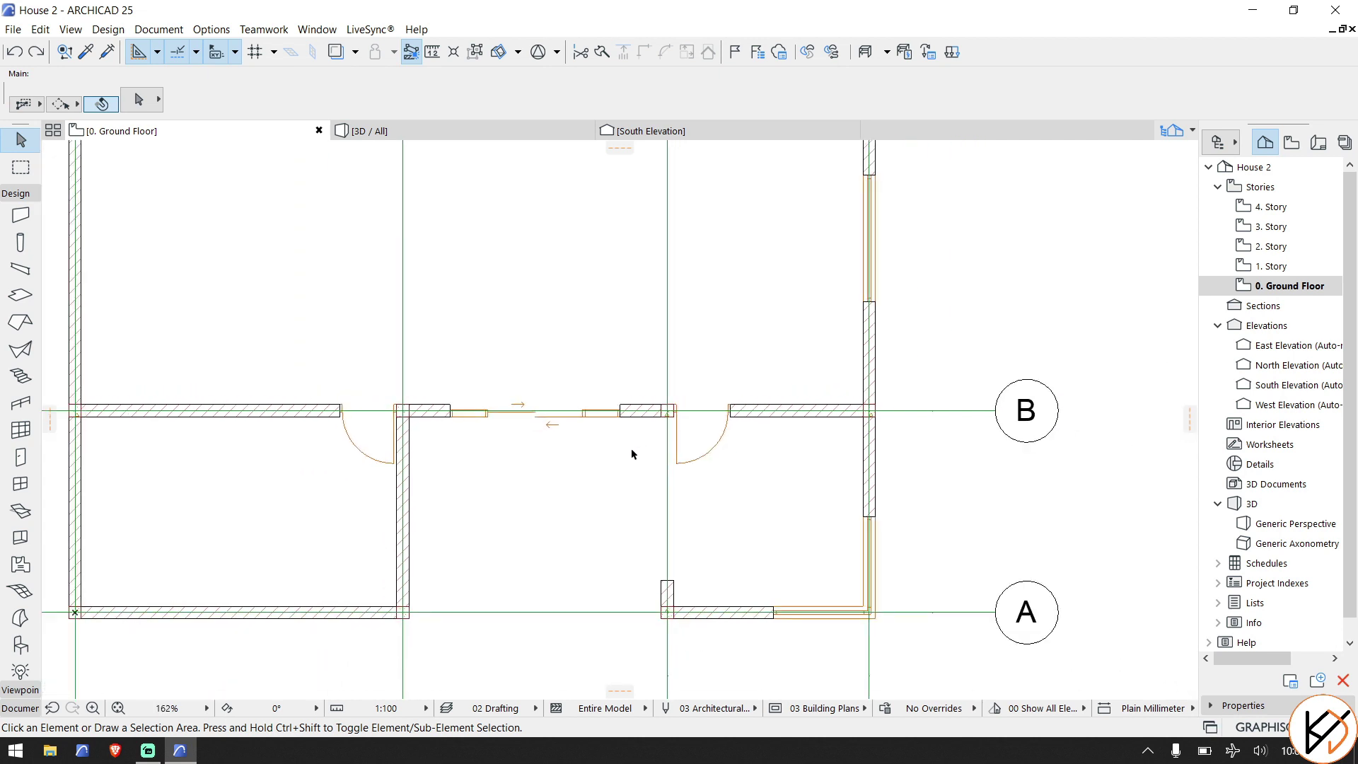
right_click(575, 444)
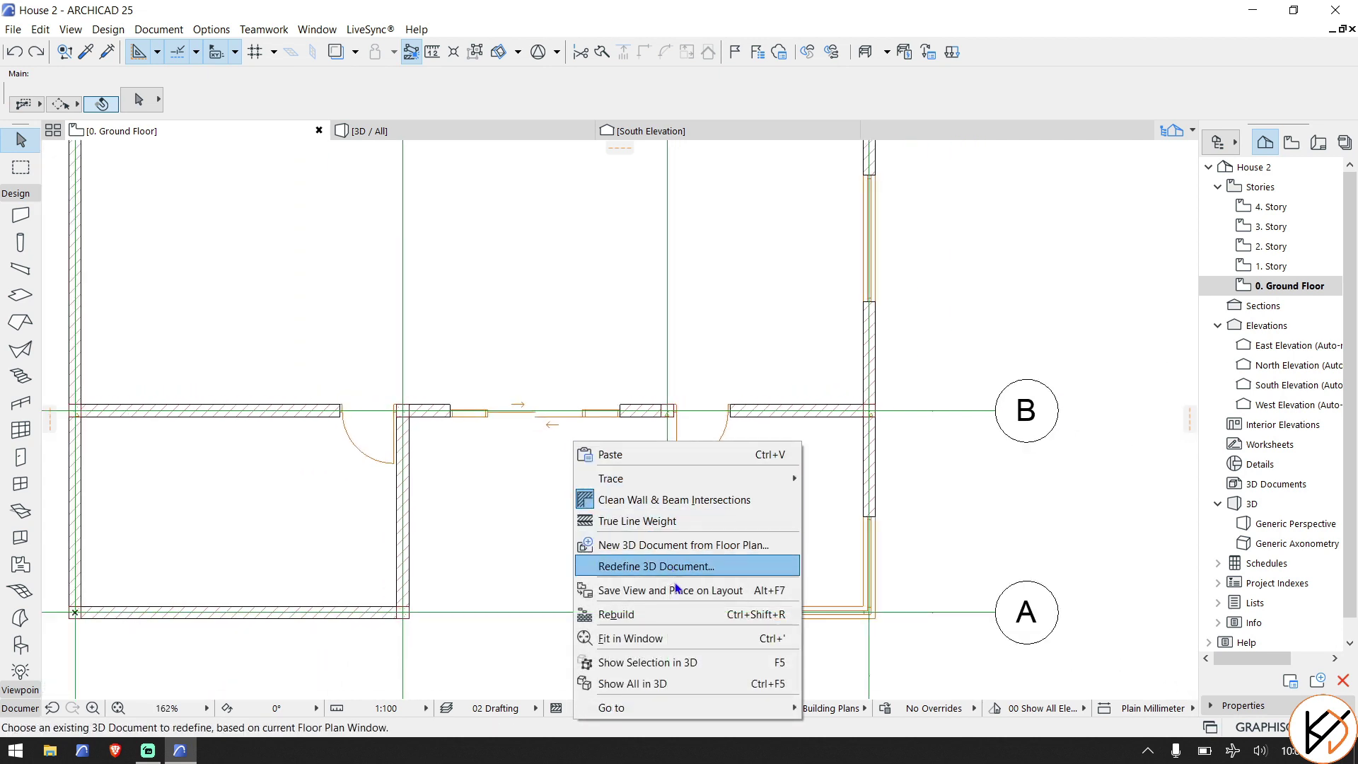
left_click(673, 612)
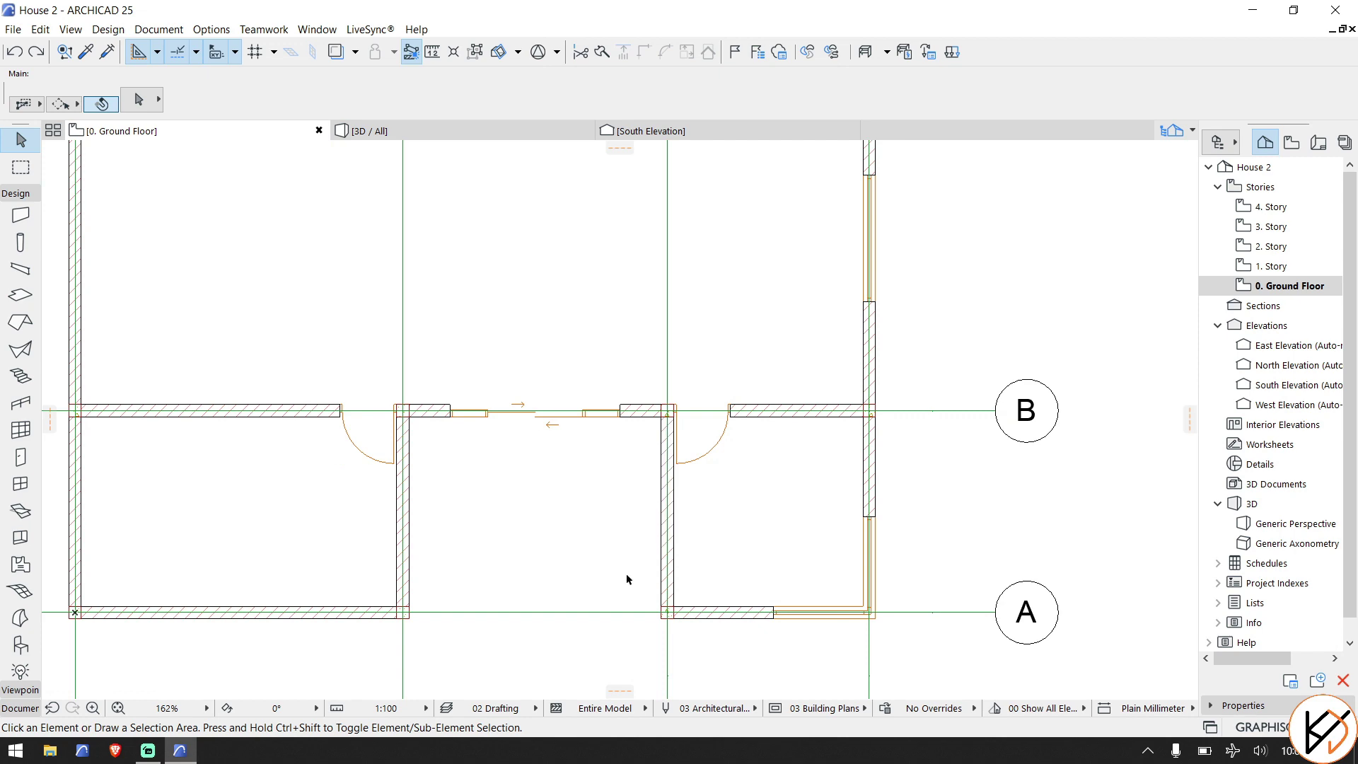
Inspect the sliding door and the surrounding exterior walls and windows in the 3D view, and return to the full ground floor plan.
left_click(471, 125)
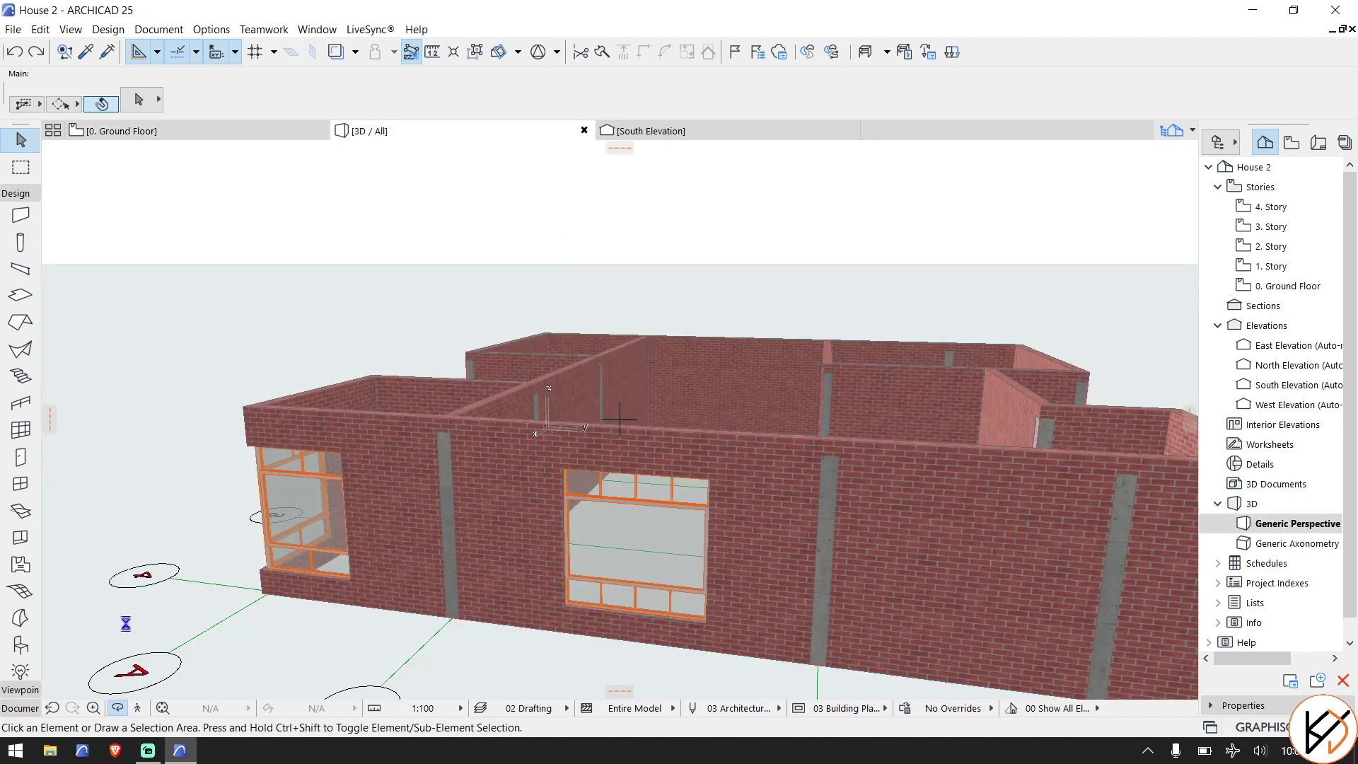
middle_click_drag(619, 420, 734, 447, "shift")
scroll(733, 448, "up", 5)
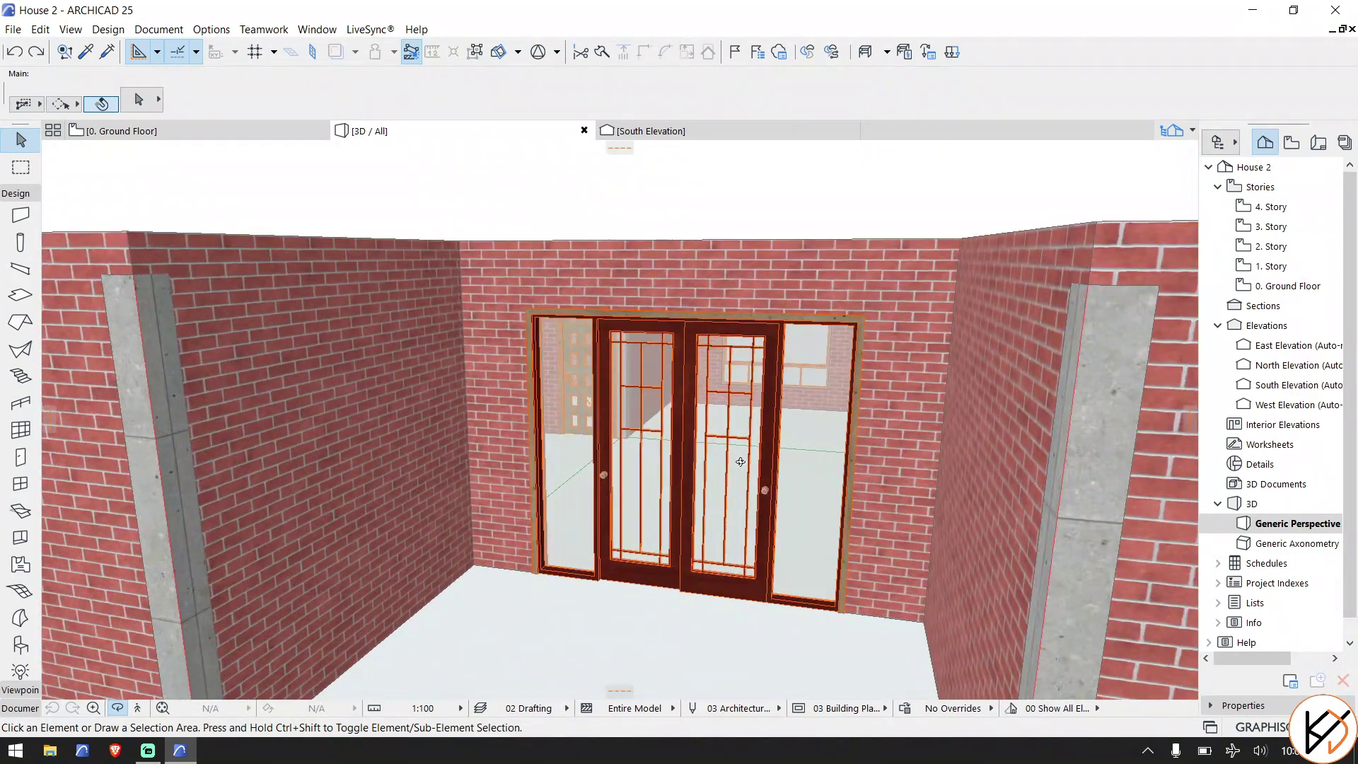
scroll(753, 454, "down", 6)
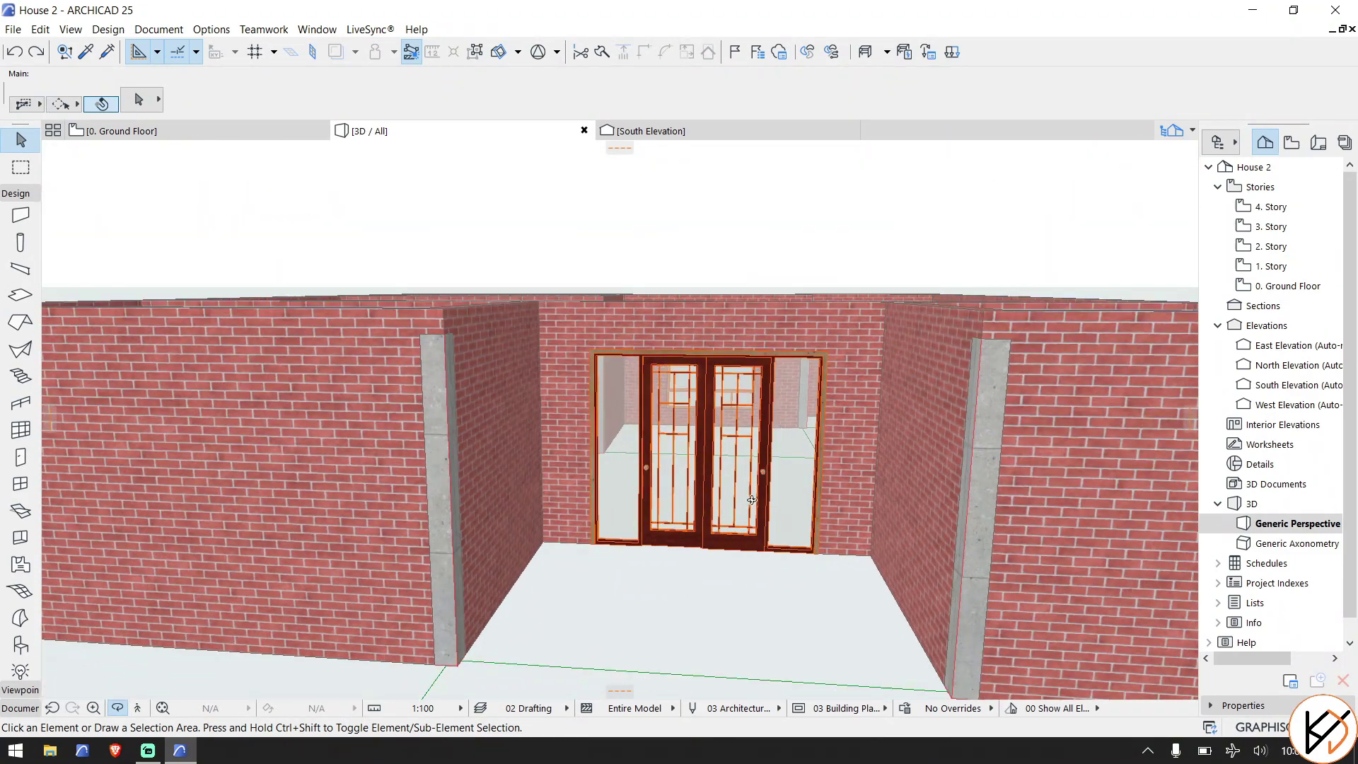
middle_click_drag(752, 500, 623, 348, "shift")
middle_click_drag(749, 288, 703, 396, "shift")
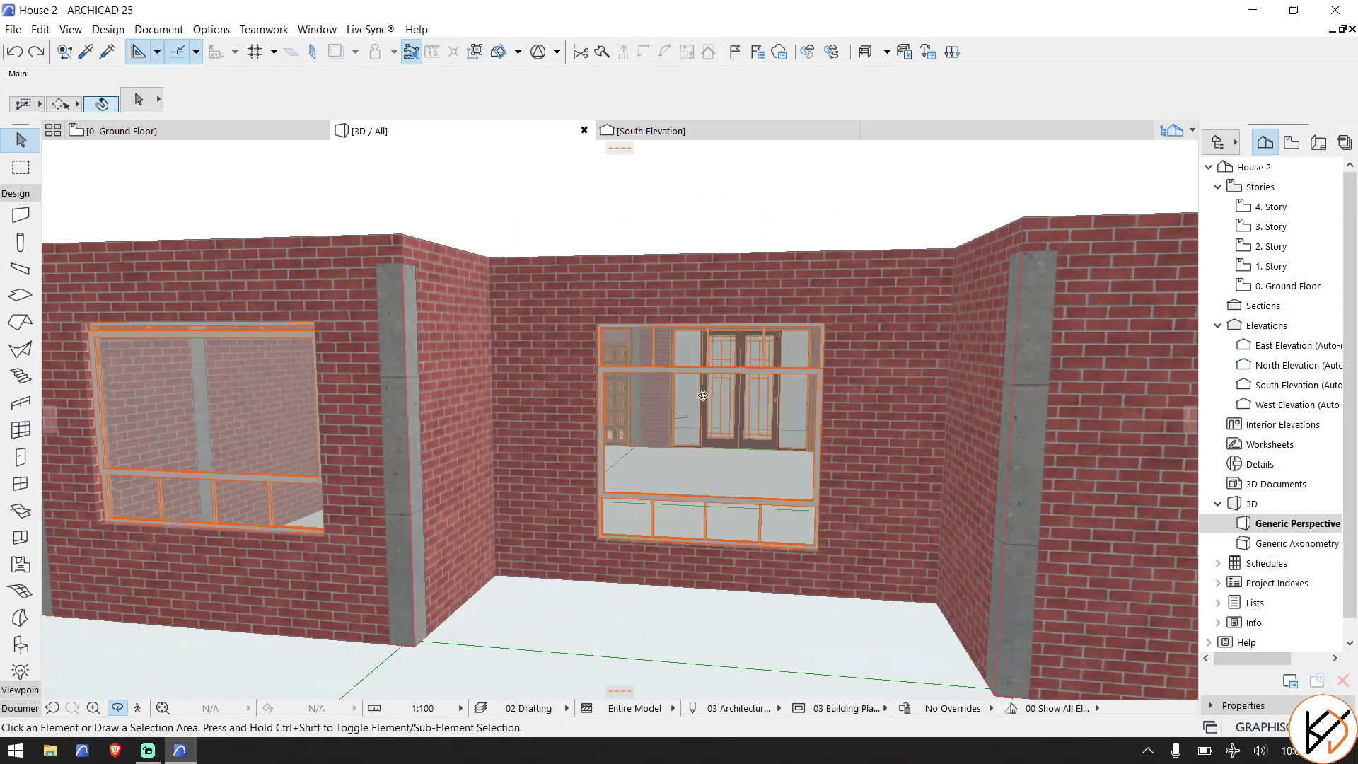
middle_click_drag(711, 459, 389, 197, "shift")
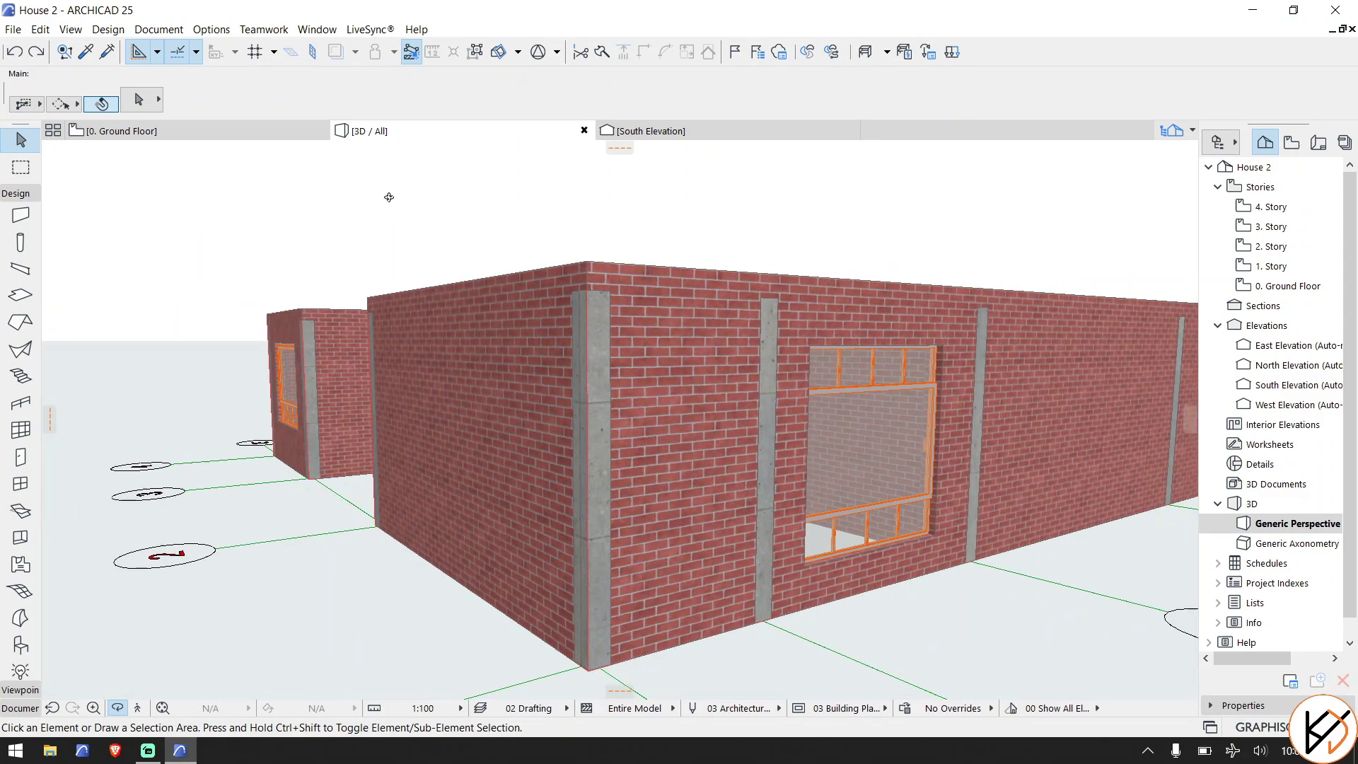
left_click(273, 137)
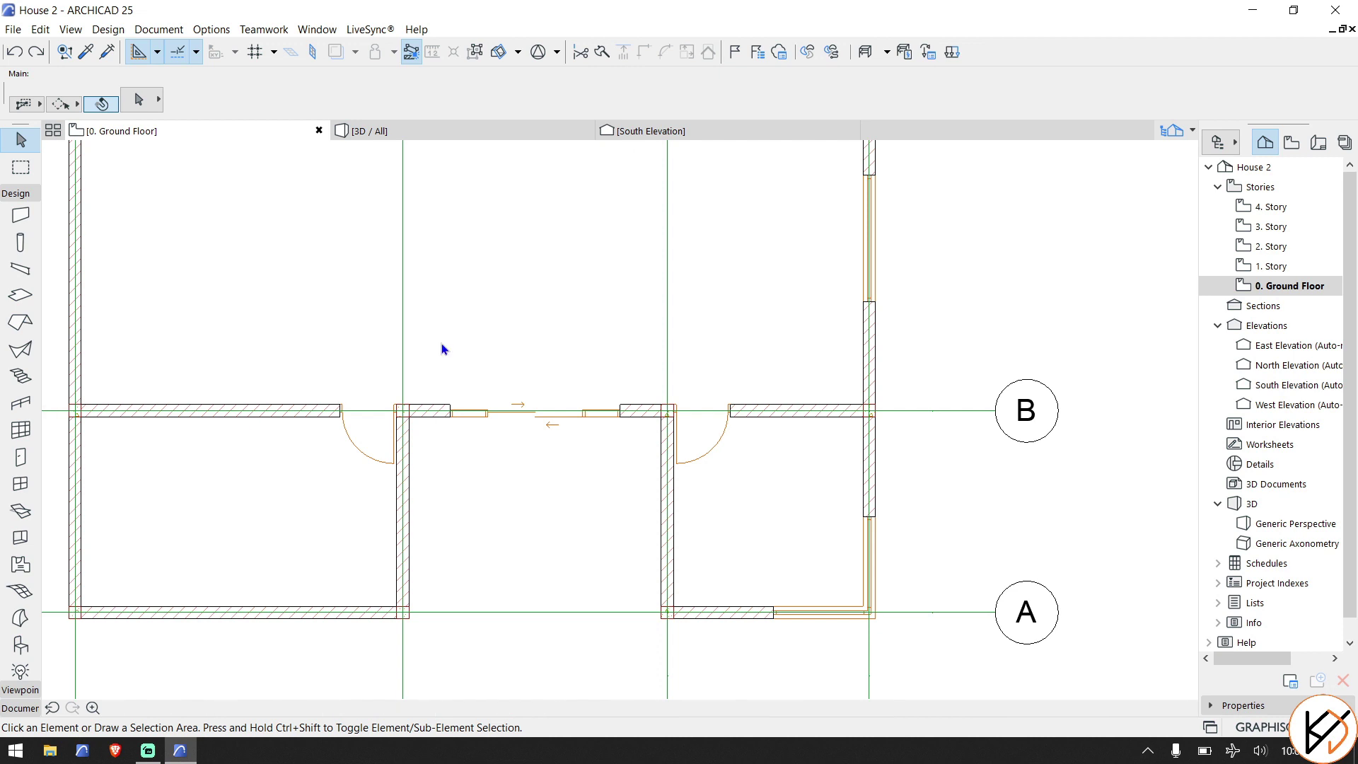
scroll(442, 344, "down", 8)
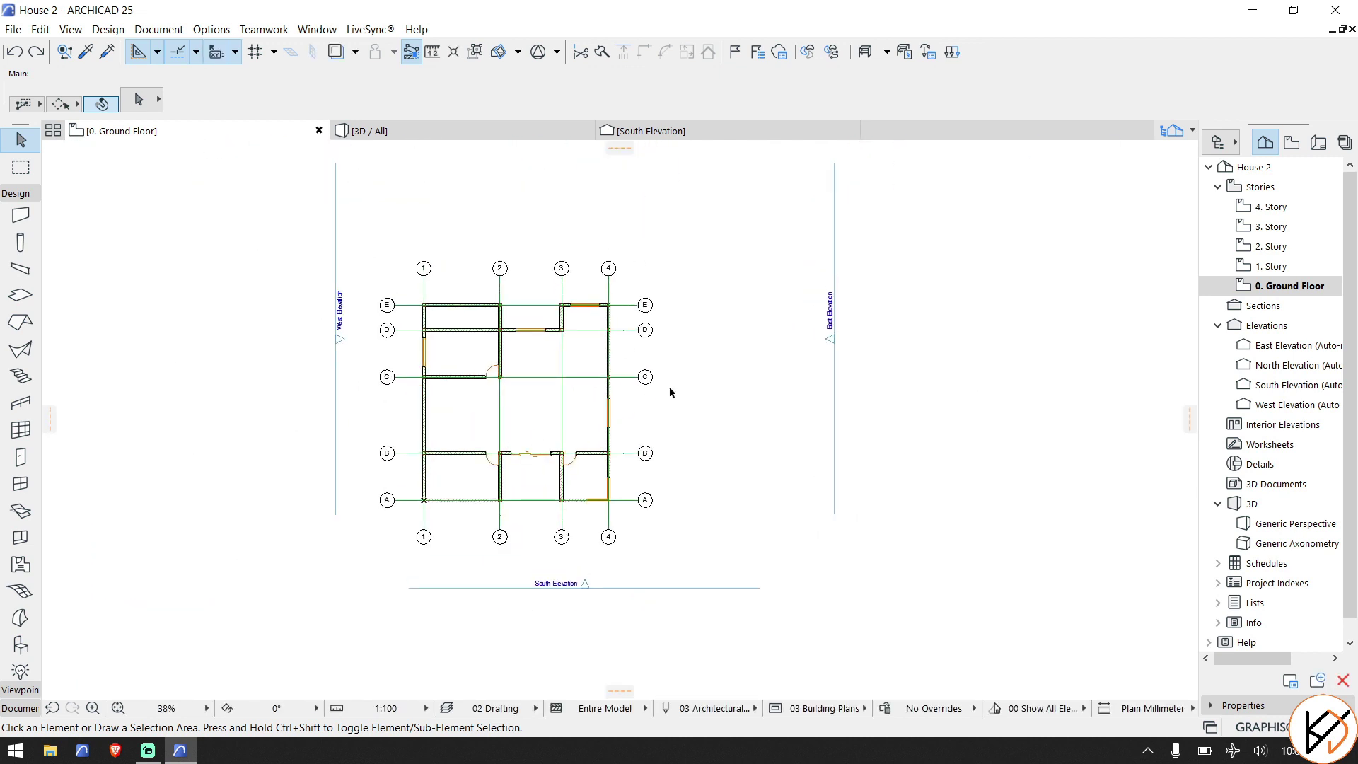